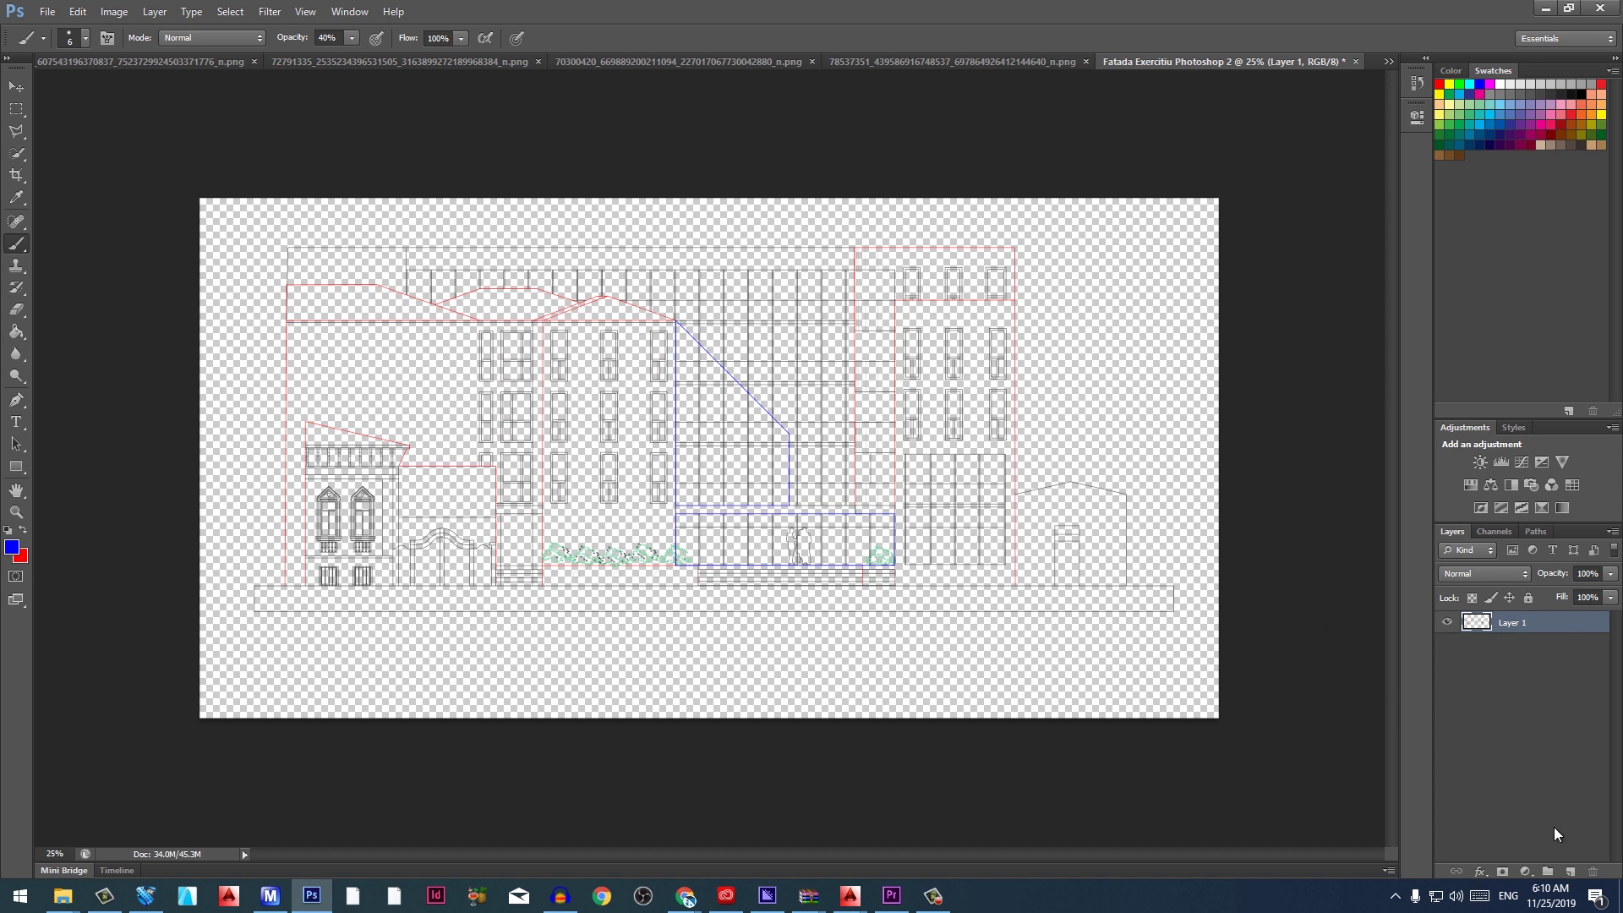
Add a new layer, fill it with white and place it beneath the facade line drawing layer
click(1571, 873)
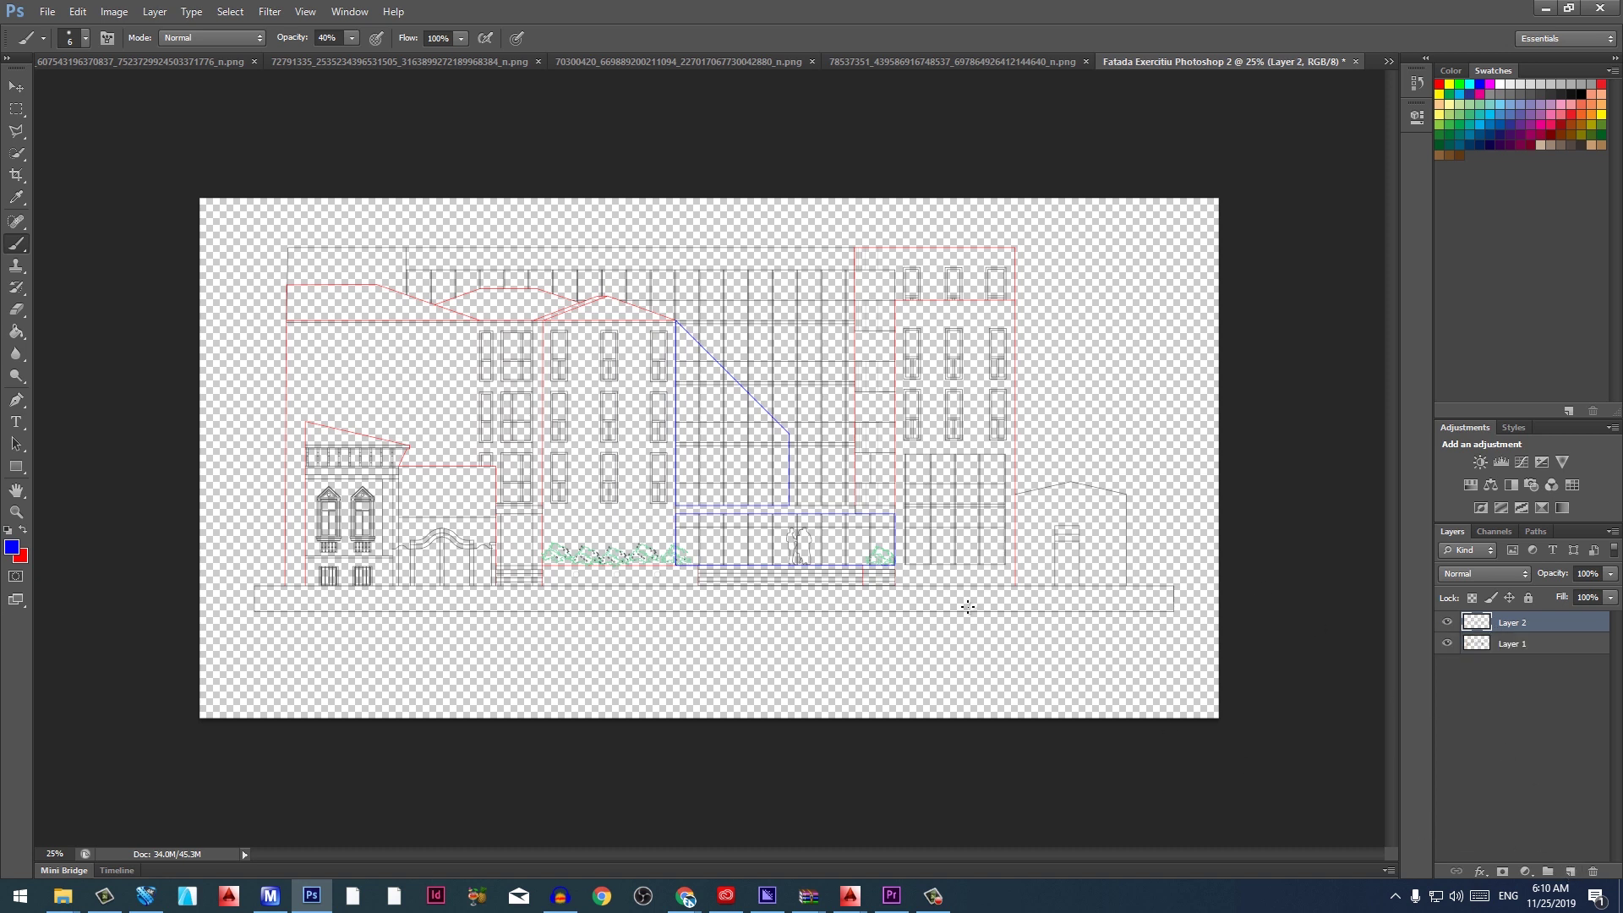
key(d)
key(x)
key(g)
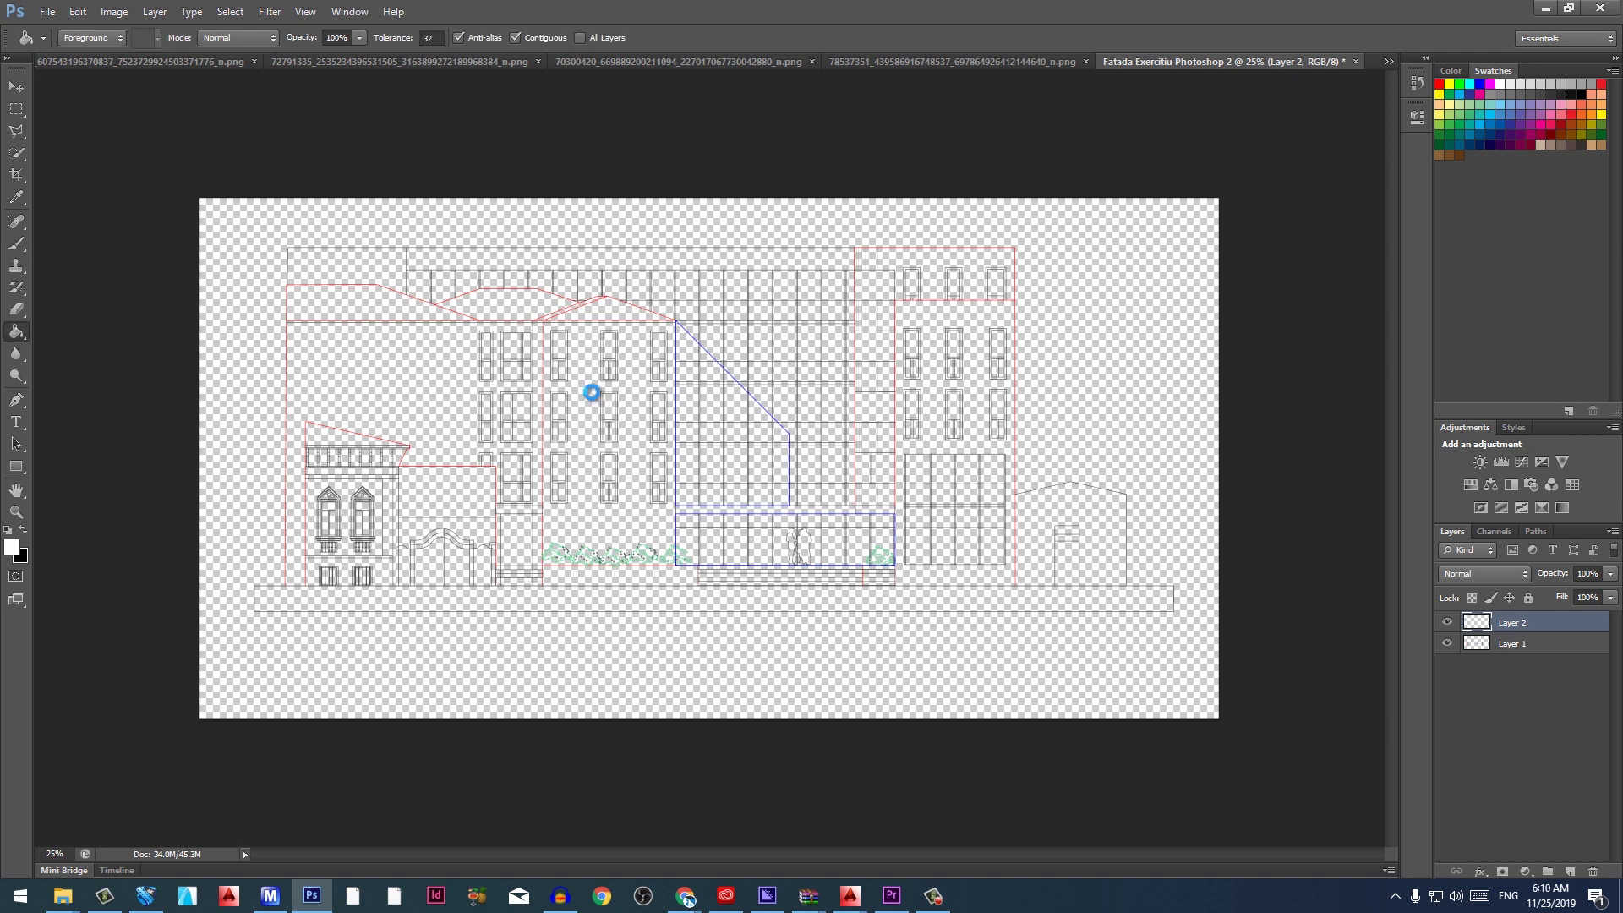
click(592, 392)
drag(1511, 623, 1501, 659)
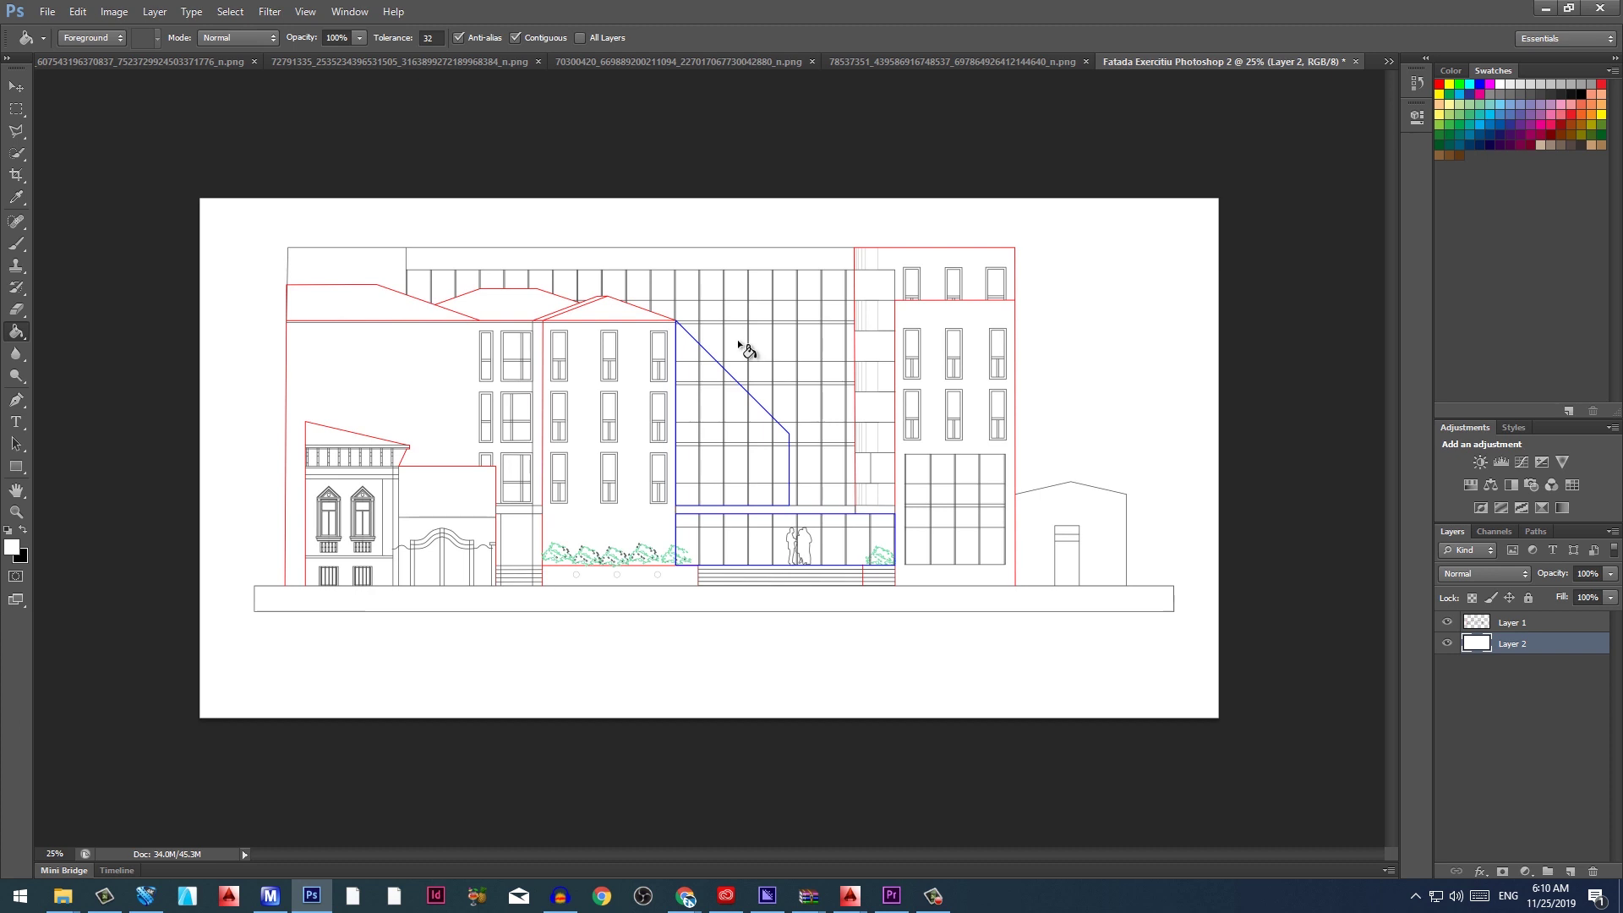
With a thin blue brush, draw a row of four crosses linked by curved lines below the facade
click(1479, 84)
key(b)
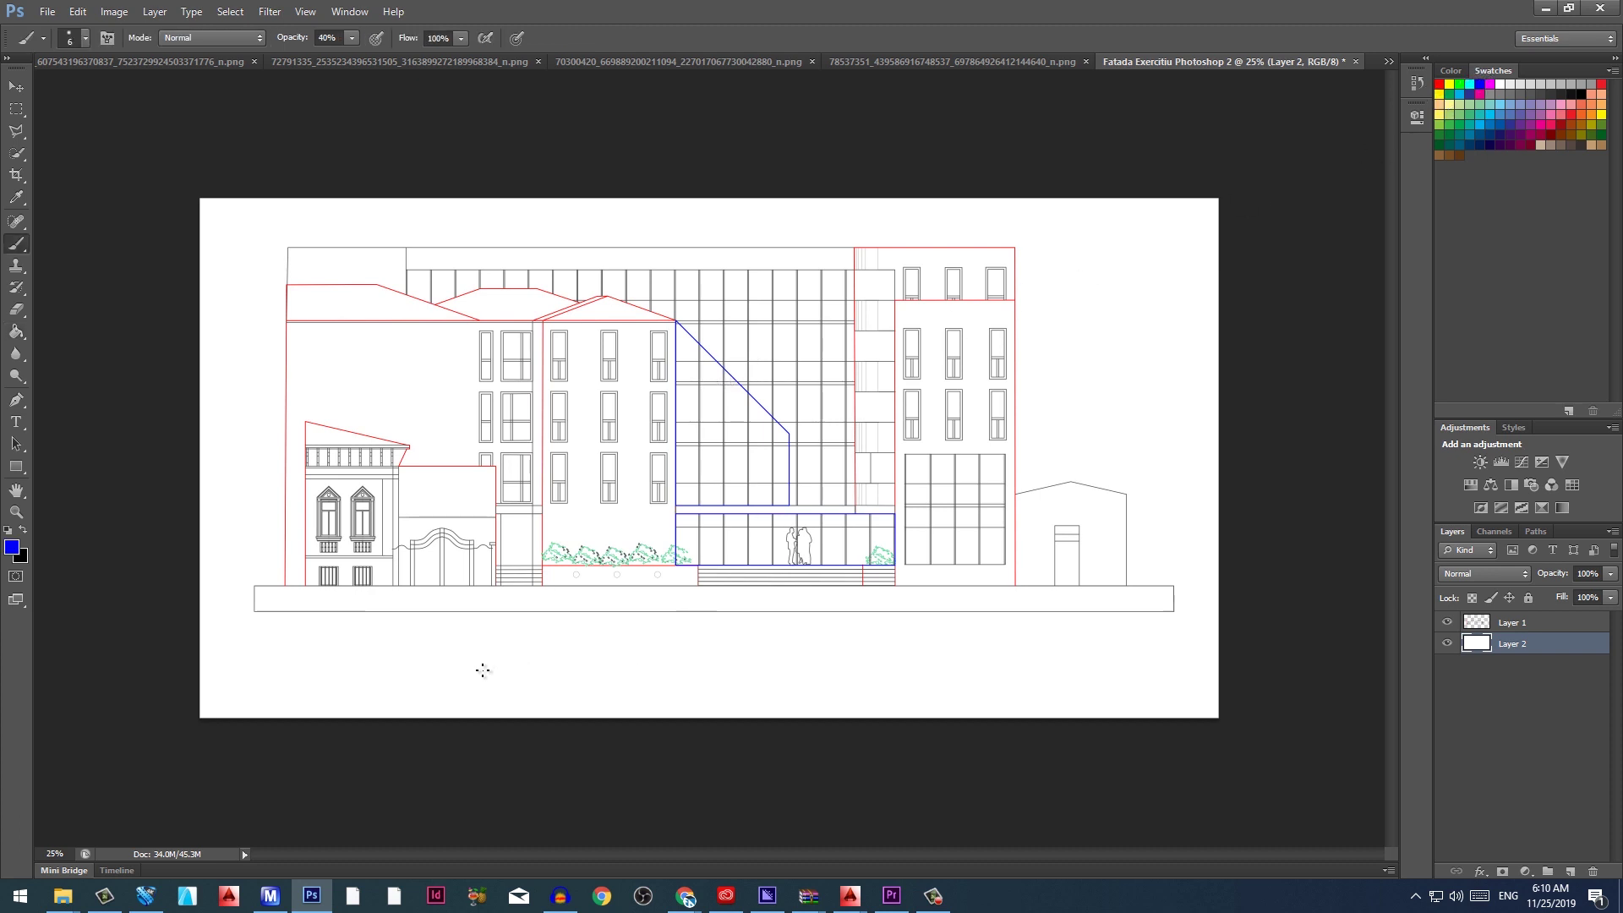
drag(431, 639, 453, 660)
drag(453, 640, 431, 661)
mouse_move(540, 649)
mouse_down()
mouse_move(567, 657)
mouse_move(552, 666)
mouse_up()
drag(666, 646, 711, 669)
drag(718, 647, 696, 667)
mouse_move(815, 644)
mouse_down()
mouse_move(853, 663)
mouse_move(835, 667)
mouse_up()
drag(458, 649, 825, 650)
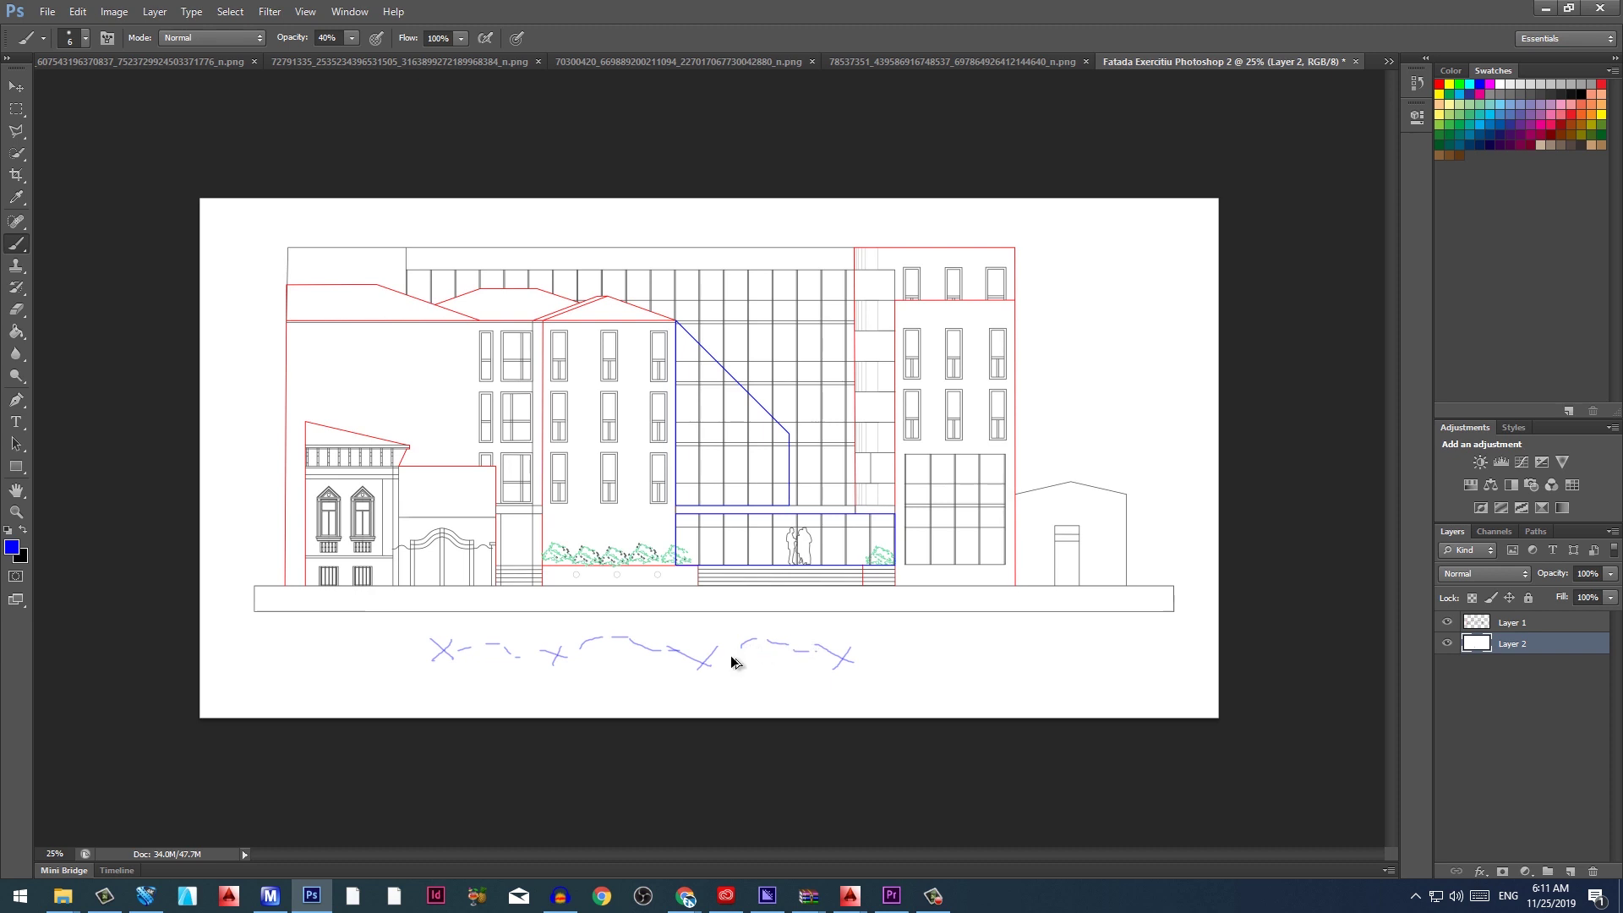
Undo the thin connecting strokes between the crosses, keeping the crosses
key(ctrl+alt+z)
key(ctrl+alt+z)
key(ctrl+alt+z)
key(ctrl+alt+z)
key(ctrl+alt+z)
key(ctrl+alt+z)
Enlarge the brush to 25 px and paint short blue dabs between the crosses
key(bracketright)
key(bracketright)
key(bracketright)
key(bracketright)
key(bracketright)
click(477, 642)
click(496, 649)
click(515, 648)
click(615, 653)
click(636, 659)
click(651, 652)
click(739, 647)
click(761, 645)
click(784, 653)
click(799, 656)
Draw a vertical bar and the letters "H/D." beside the crosses, plus a horizontal arrow beneath them
drag(892, 625, 892, 689)
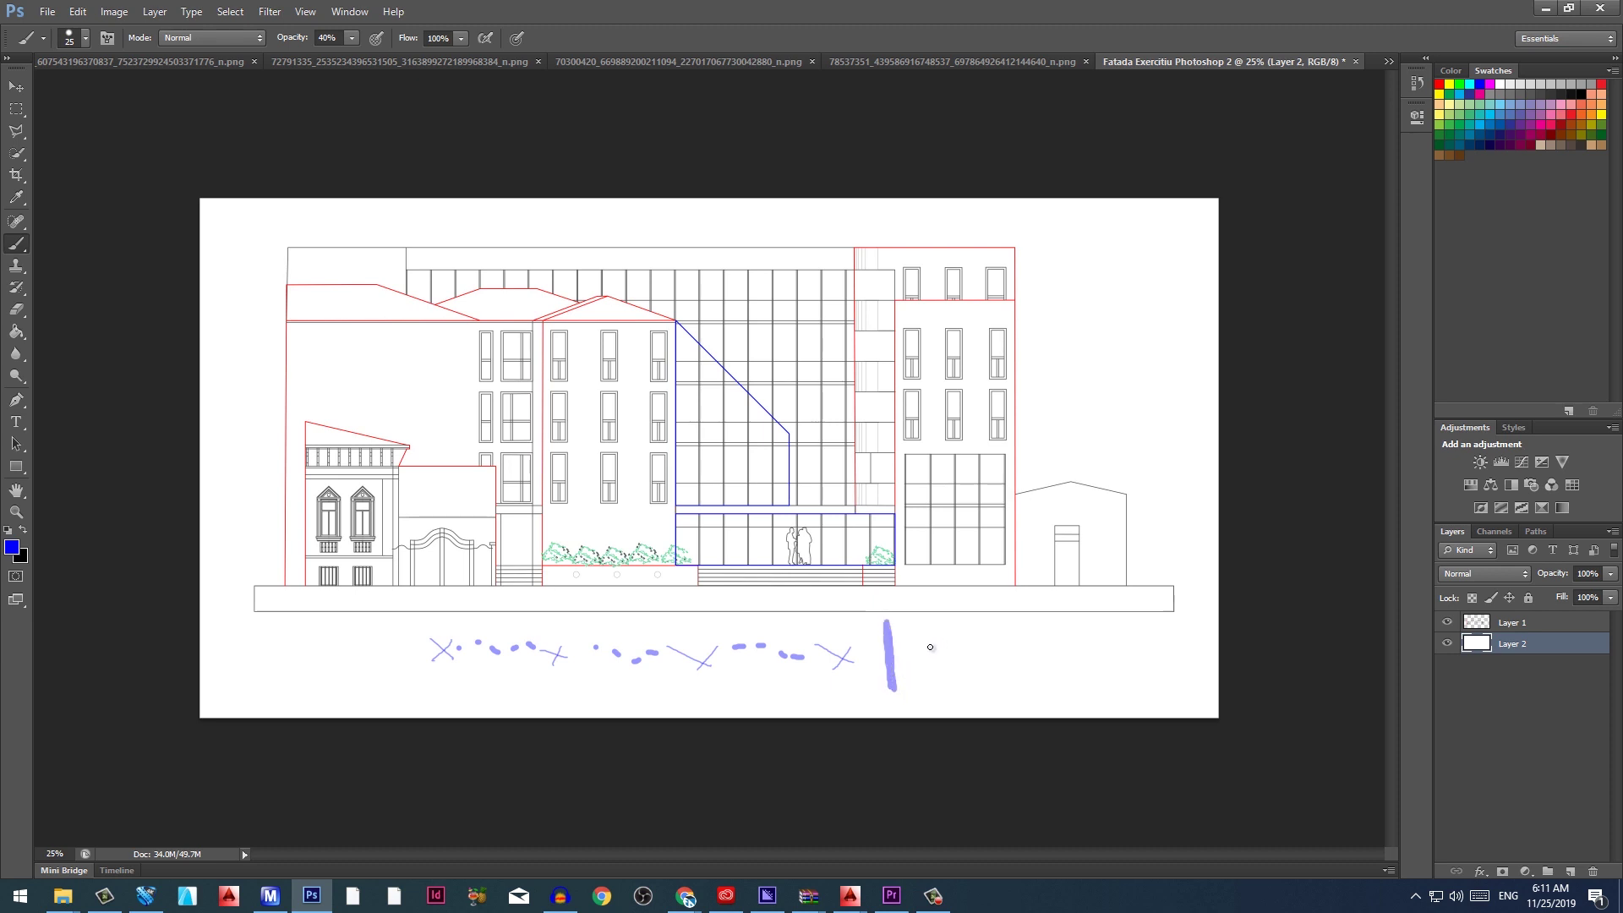
mouse_move(930, 638)
mouse_down()
mouse_move(930, 666)
mouse_move(964, 659)
mouse_move(961, 672)
mouse_up()
mouse_move(972, 643)
mouse_down()
mouse_move(1005, 656)
mouse_move(970, 666)
mouse_up()
click(1013, 667)
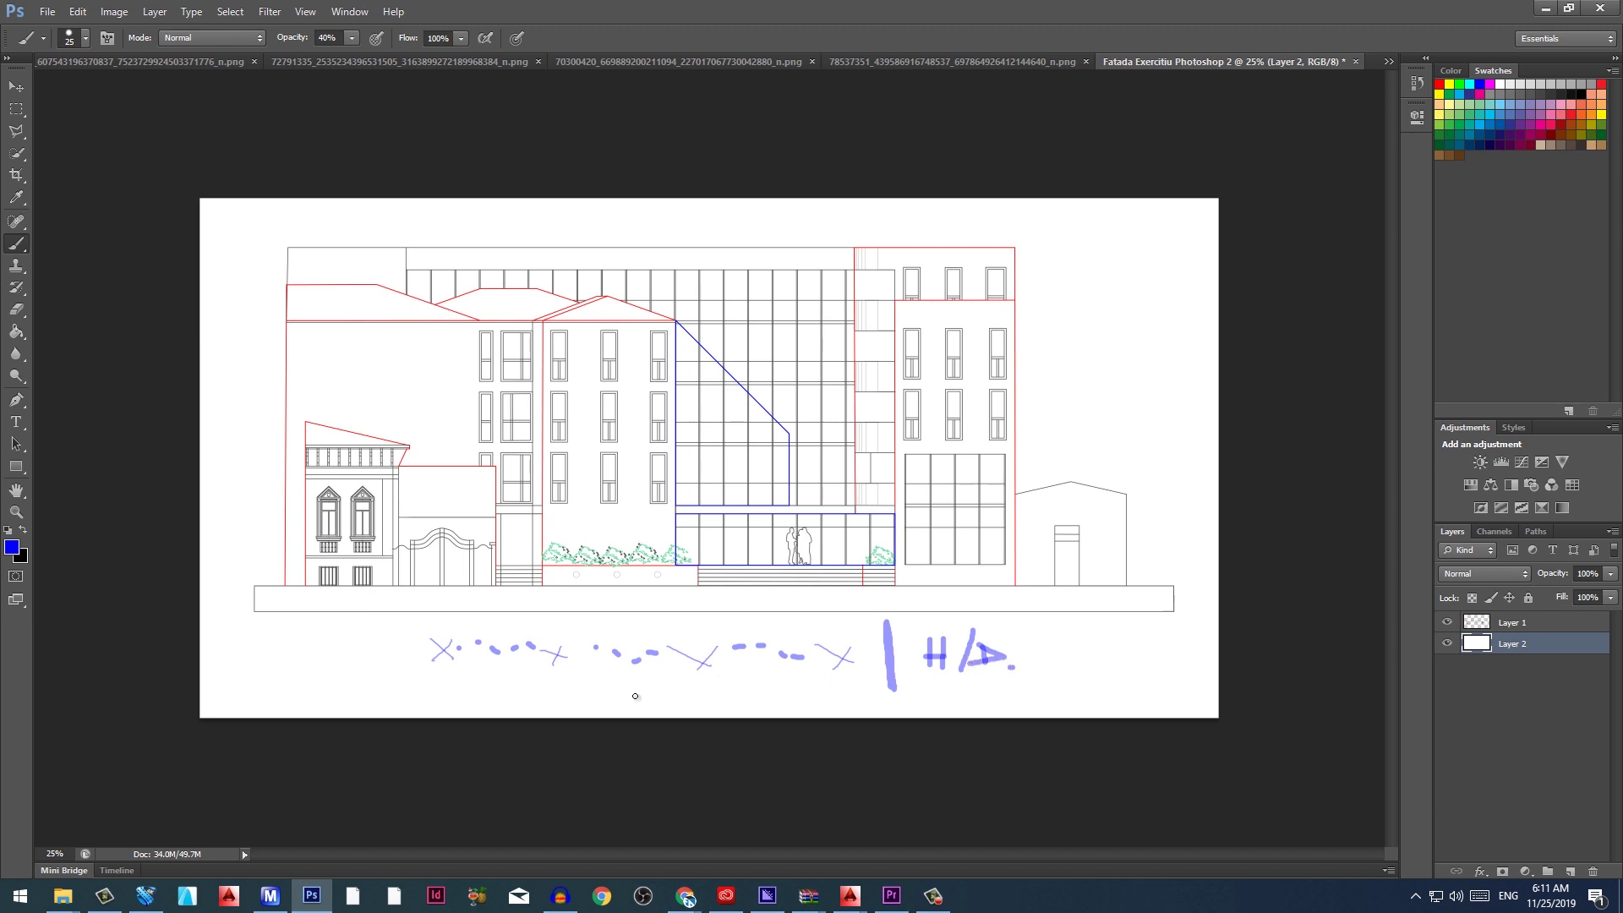
drag(608, 693, 826, 705)
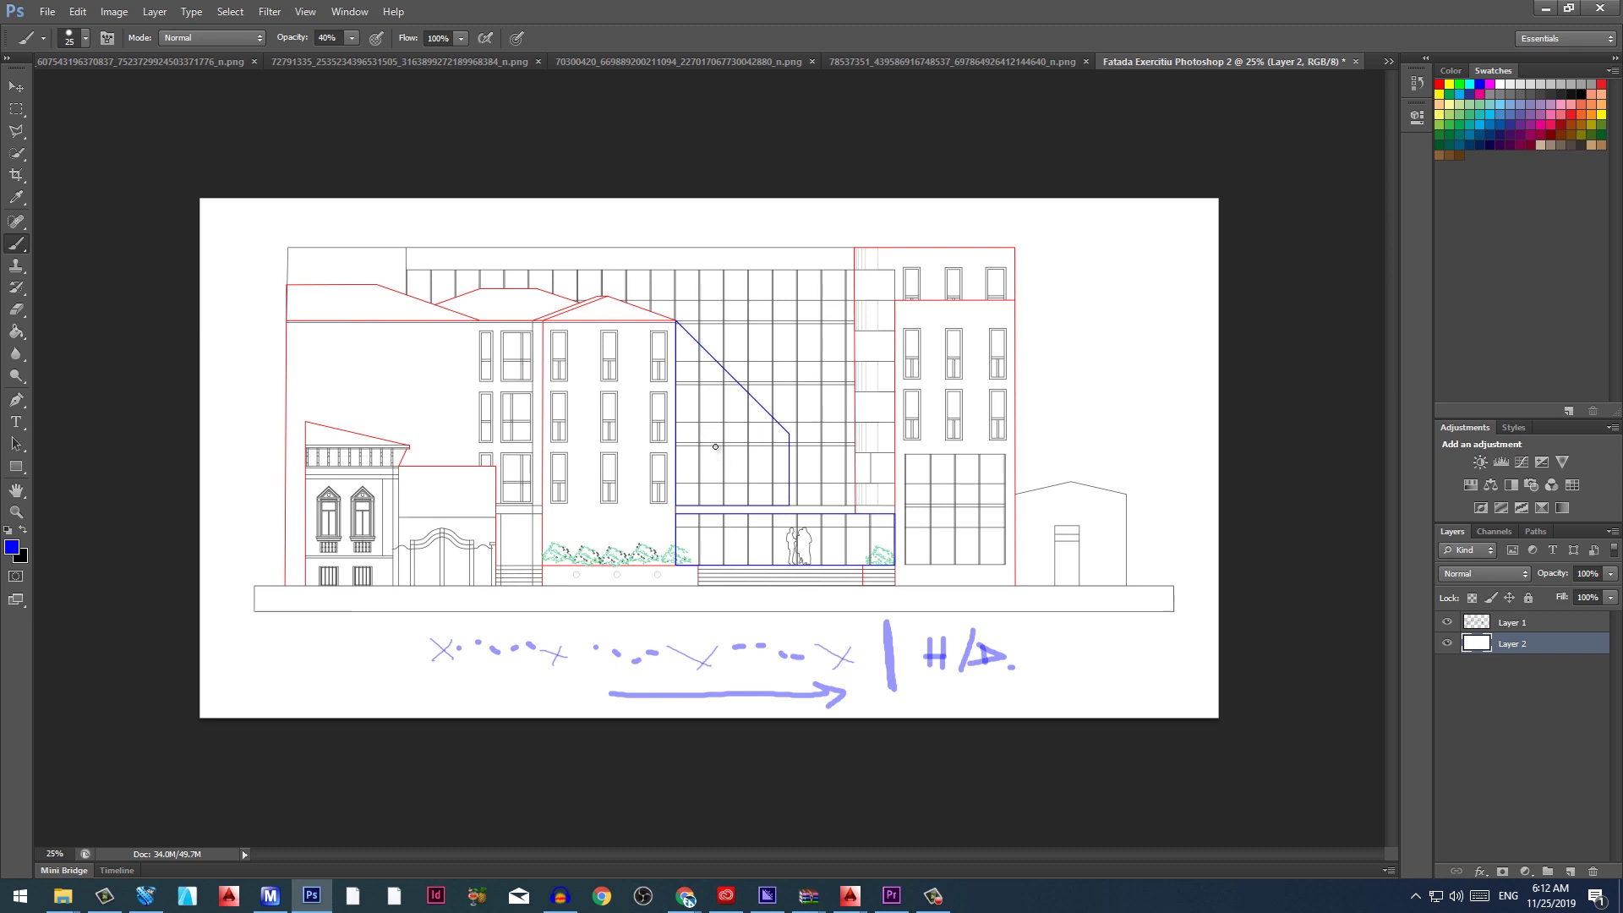
Examine the rendered facade reference image at 100% zoom against the Fatada Exercitiu Photoshop 2 line drawing
key(ctrl+Tab)
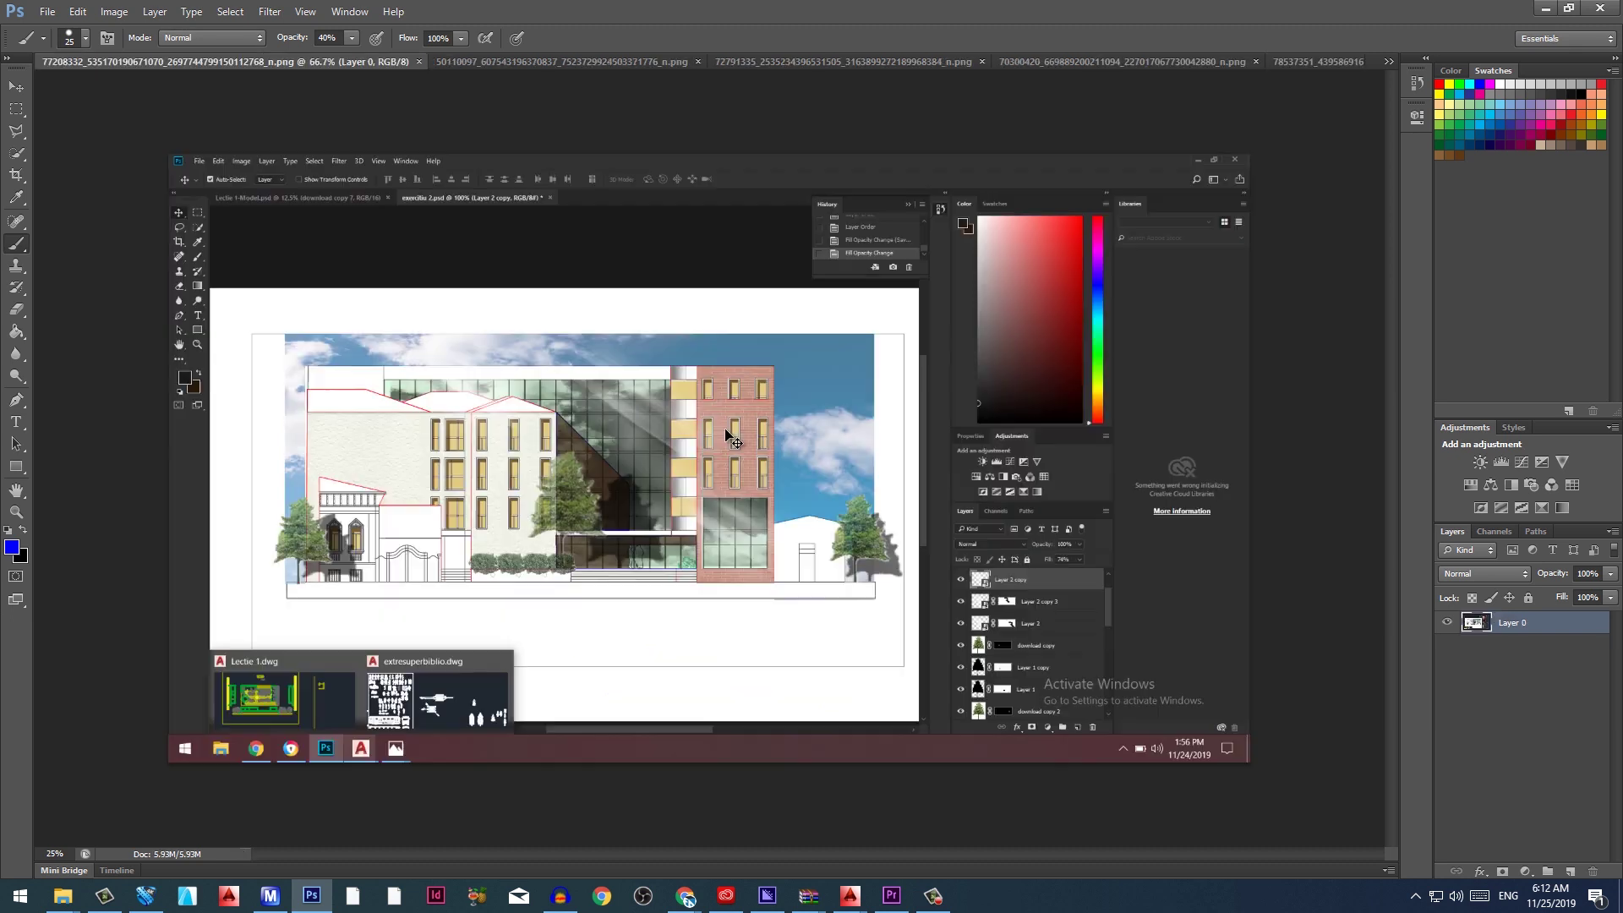
key(ctrl+plus)
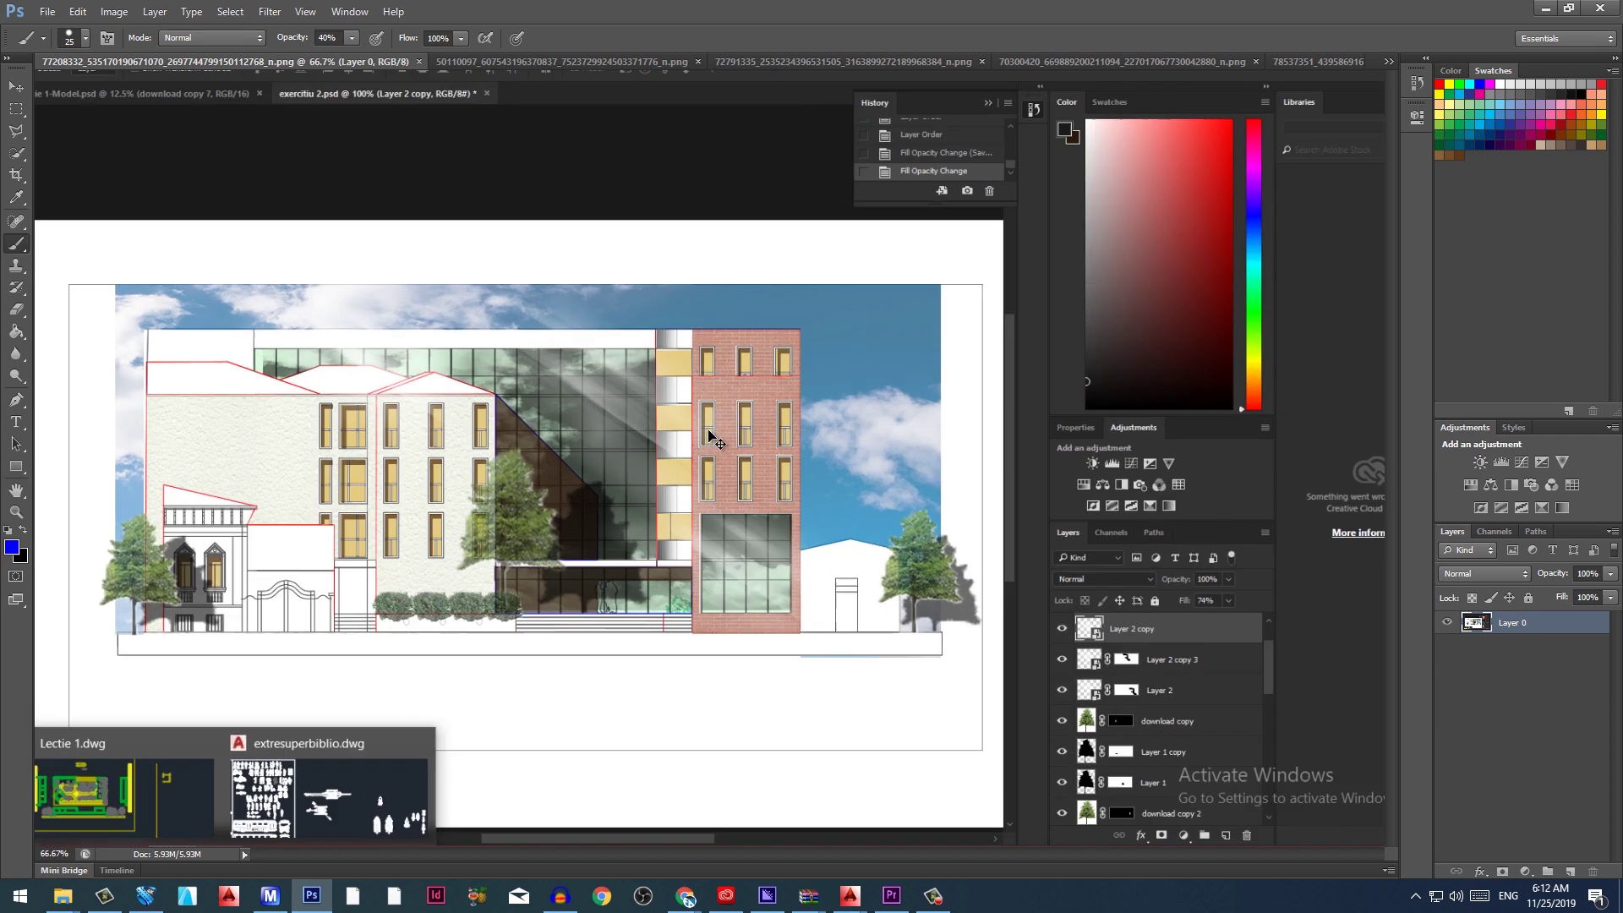
mouse_move(680, 436)
mouse_down()
mouse_move(733, 404)
mouse_move(652, 358)
mouse_move(625, 400)
mouse_move(661, 447)
mouse_move(616, 436)
mouse_up()
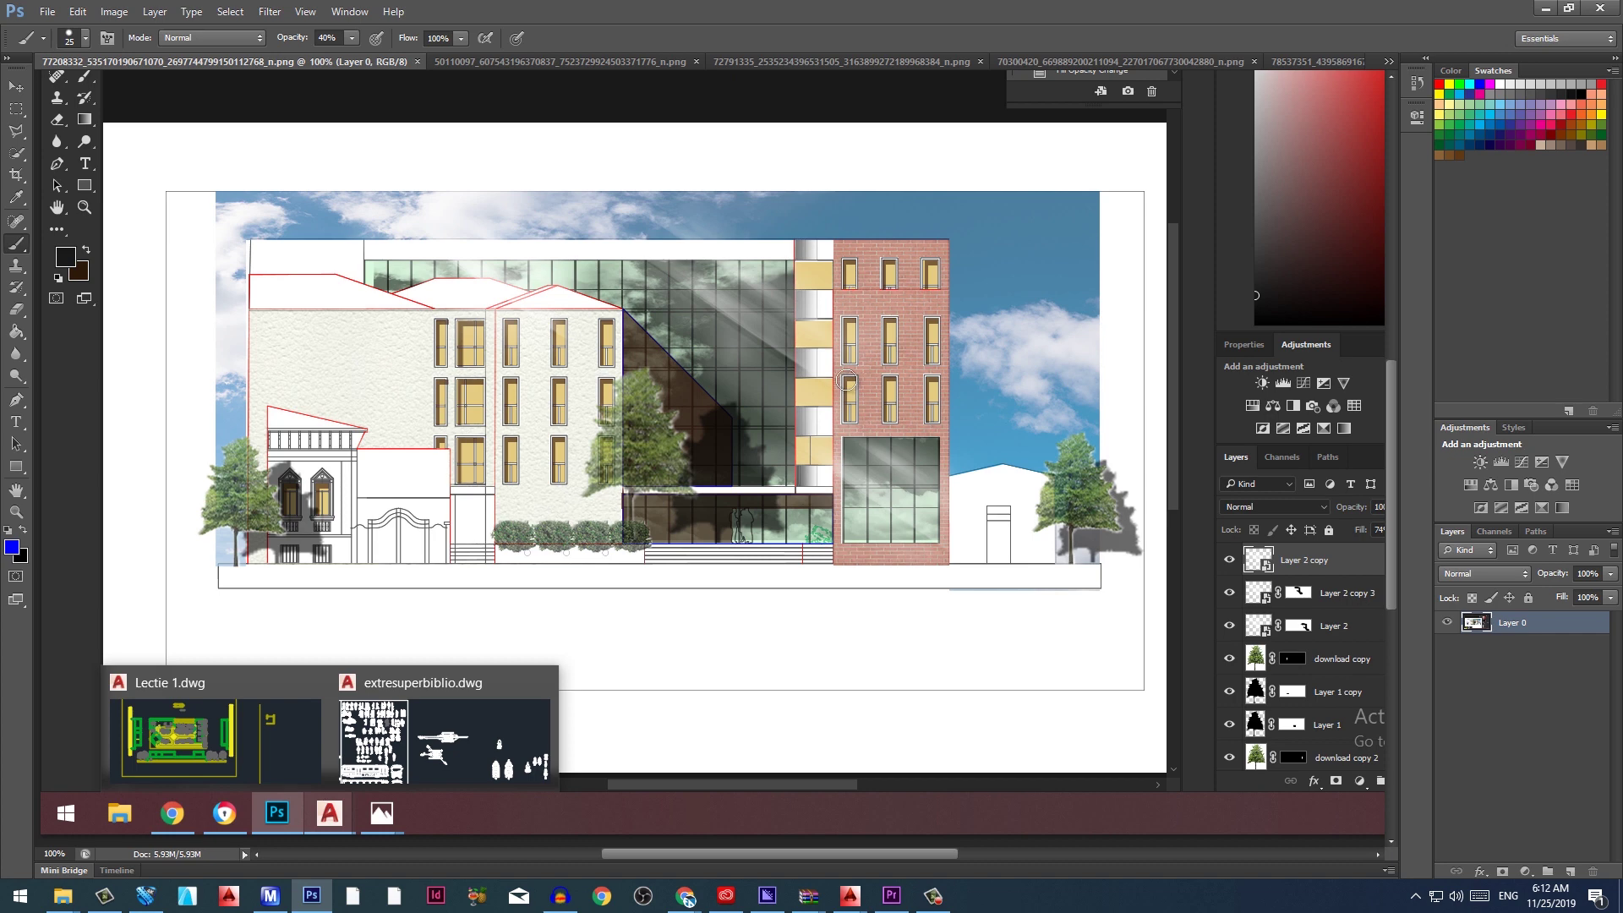
drag(863, 352, 854, 388)
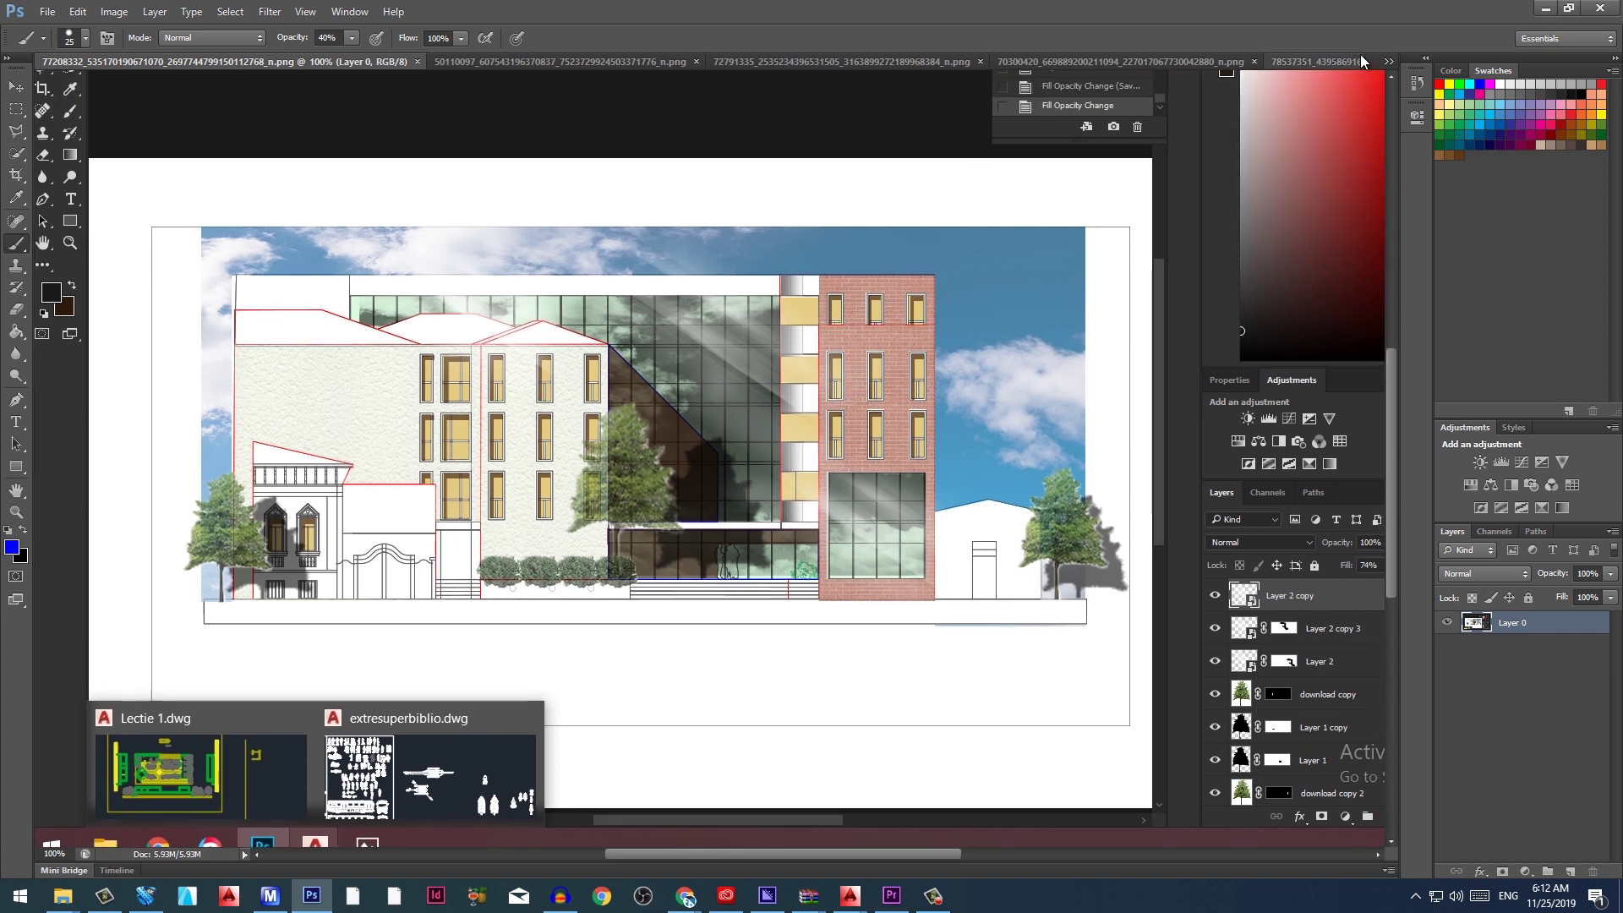
click(1389, 62)
click(1228, 159)
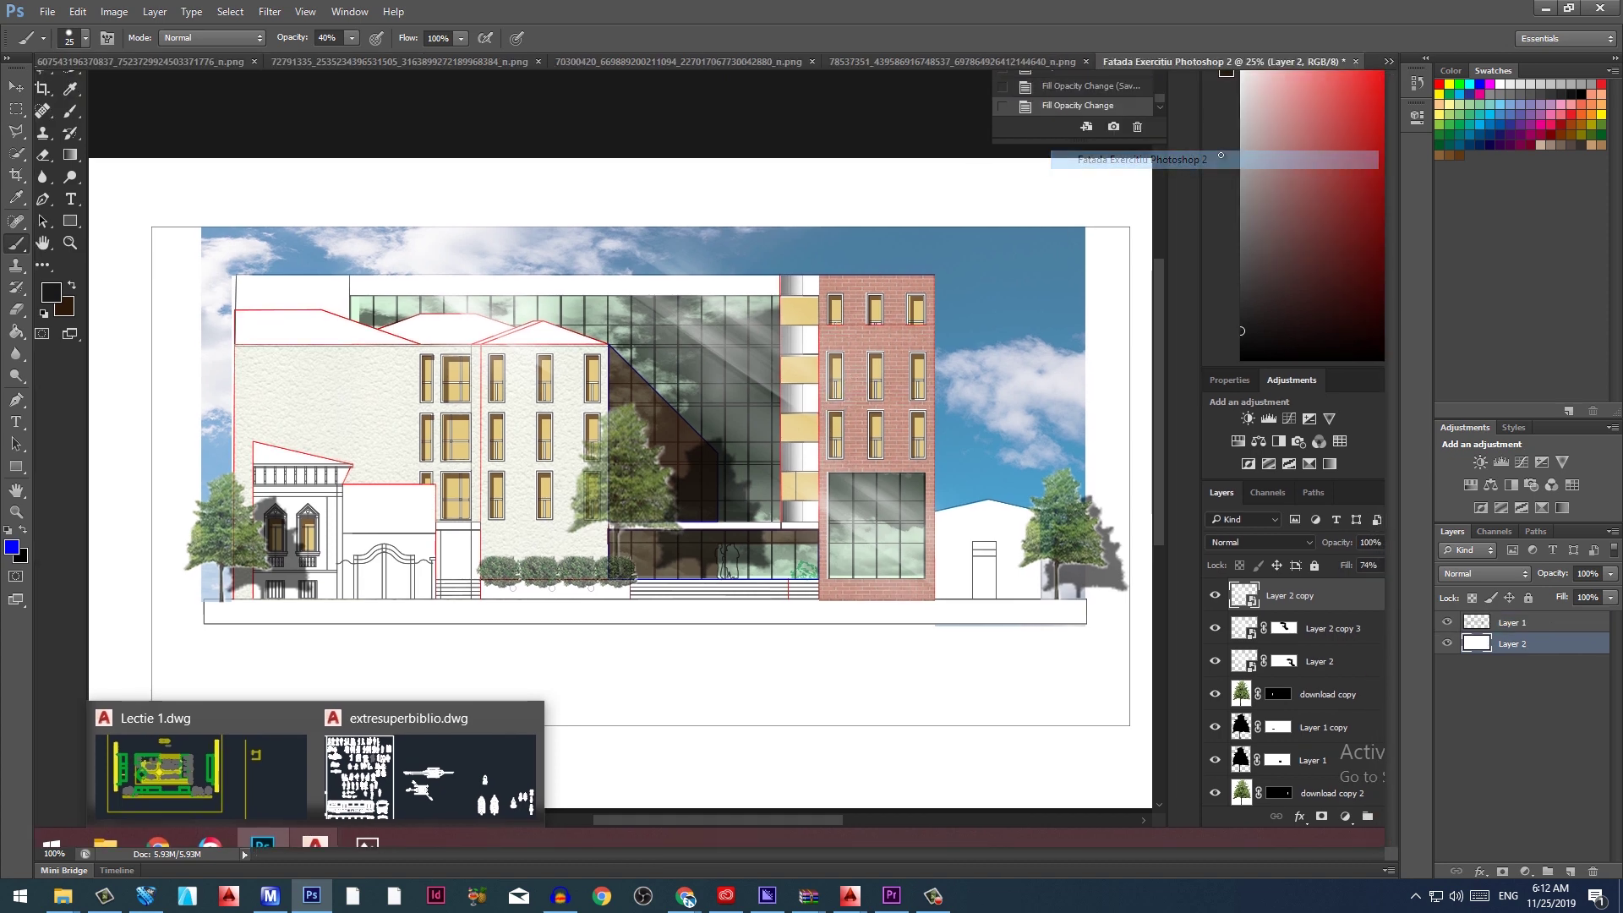
key(ctrl+Tab)
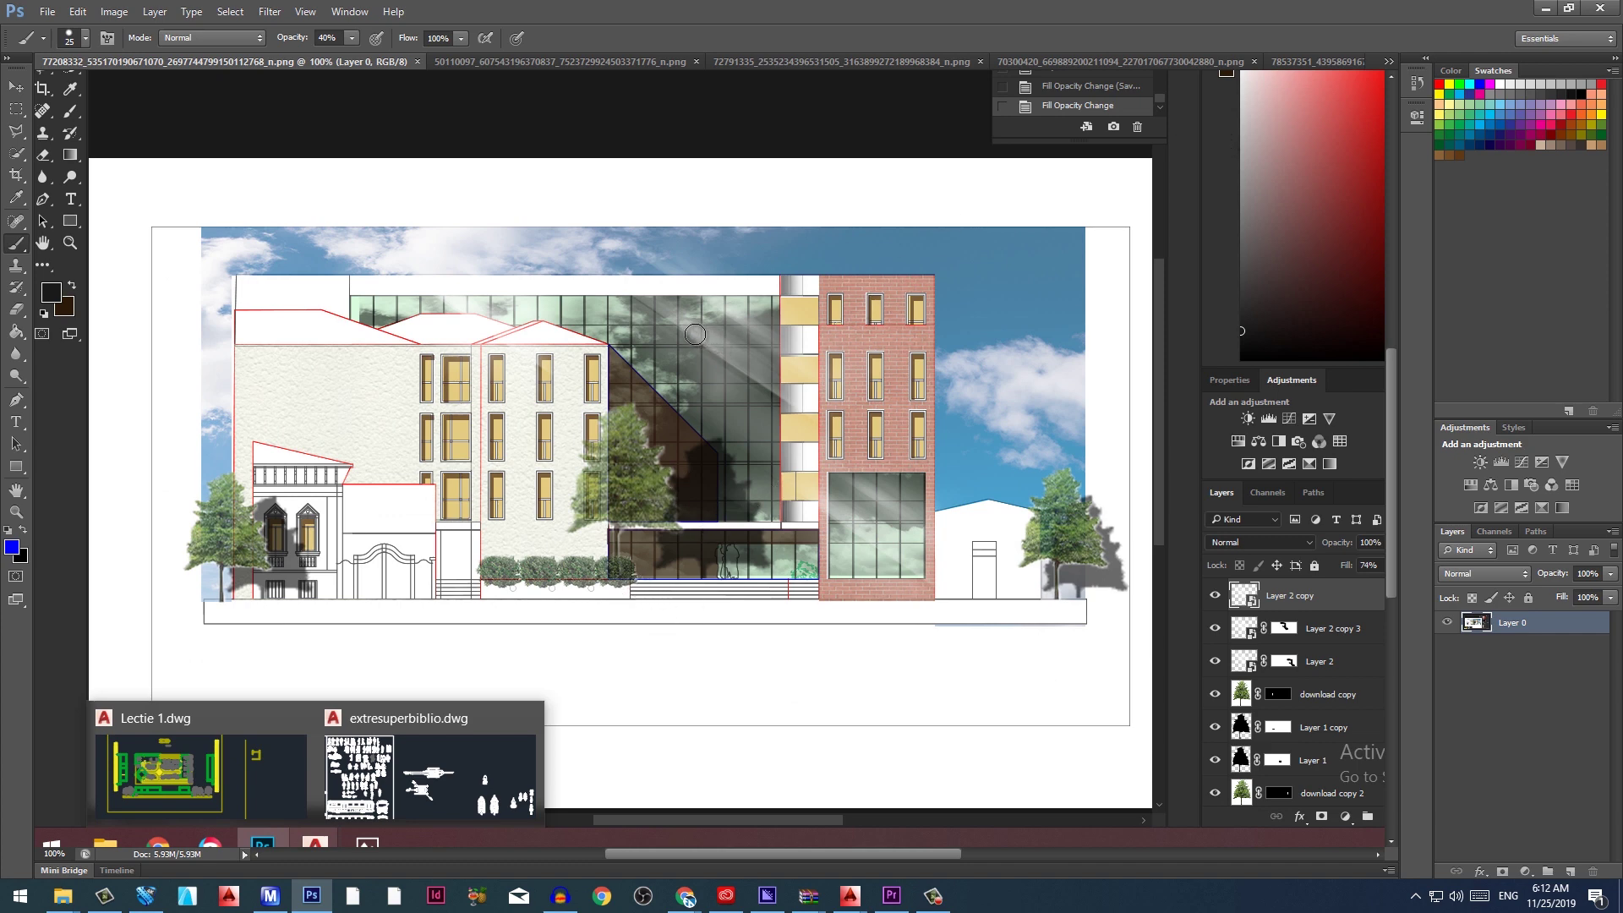
With a smaller red brush, mark an upper window on the plastered wall and circle the layer stack in the reference image
key(bracketleft)
key(x)
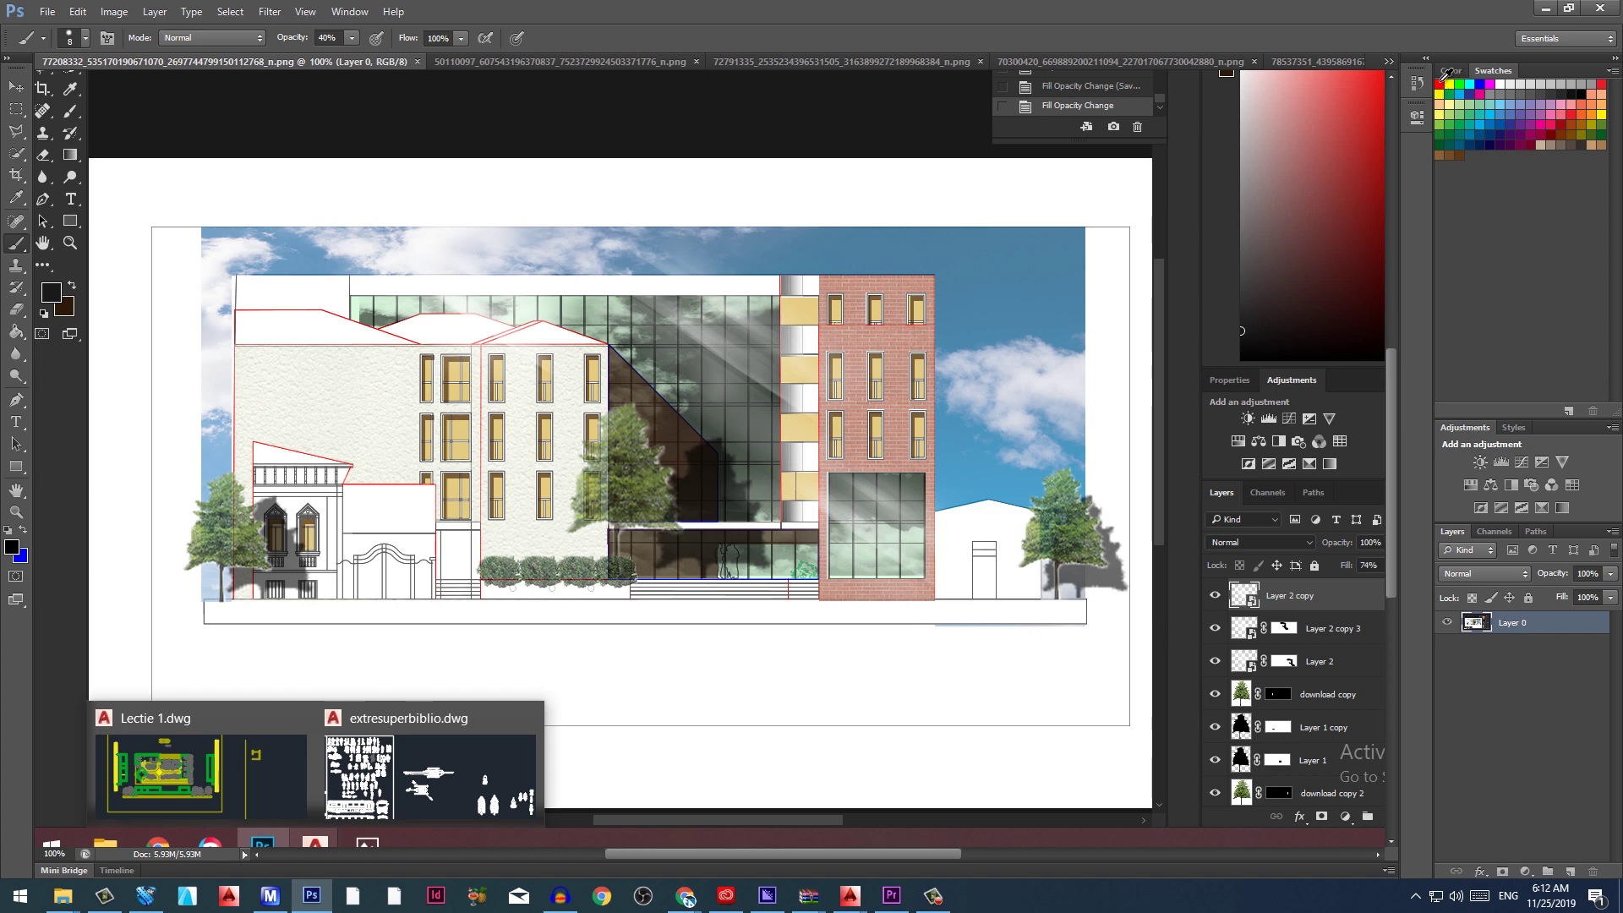
click(1439, 83)
mouse_move(439, 352)
mouse_down()
mouse_move(417, 355)
mouse_move(418, 398)
mouse_move(435, 354)
mouse_move(414, 350)
mouse_up()
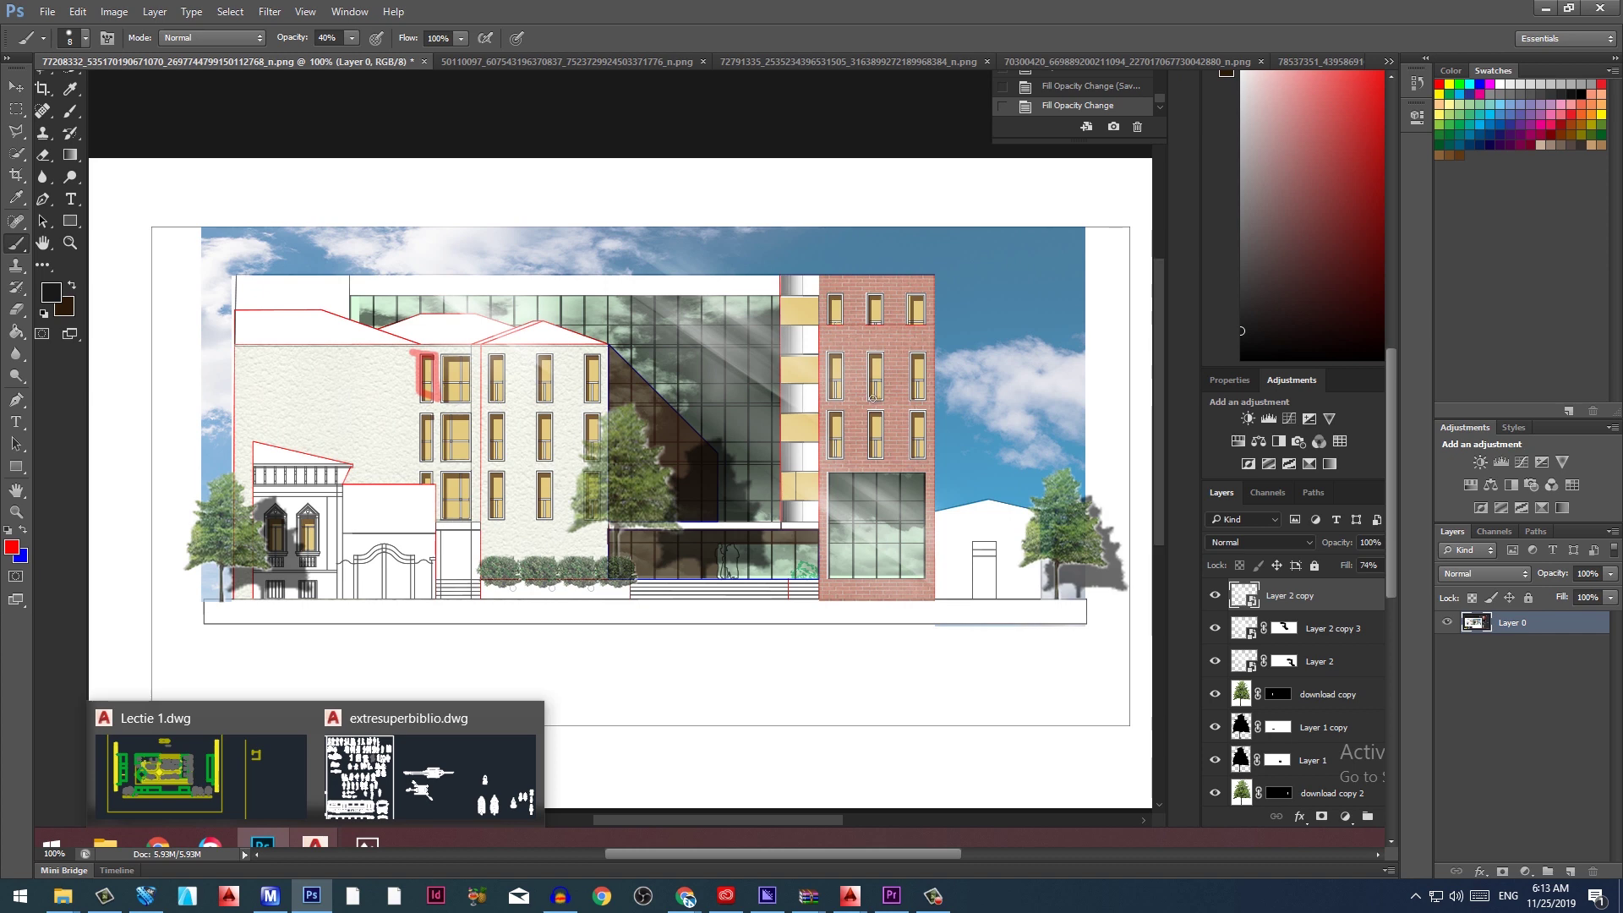
mouse_move(1223, 640)
mouse_down()
mouse_move(1257, 561)
mouse_move(1386, 578)
mouse_up()
mouse_move(1339, 807)
mouse_down()
mouse_move(1265, 801)
mouse_move(1226, 749)
mouse_move(1252, 636)
mouse_up()
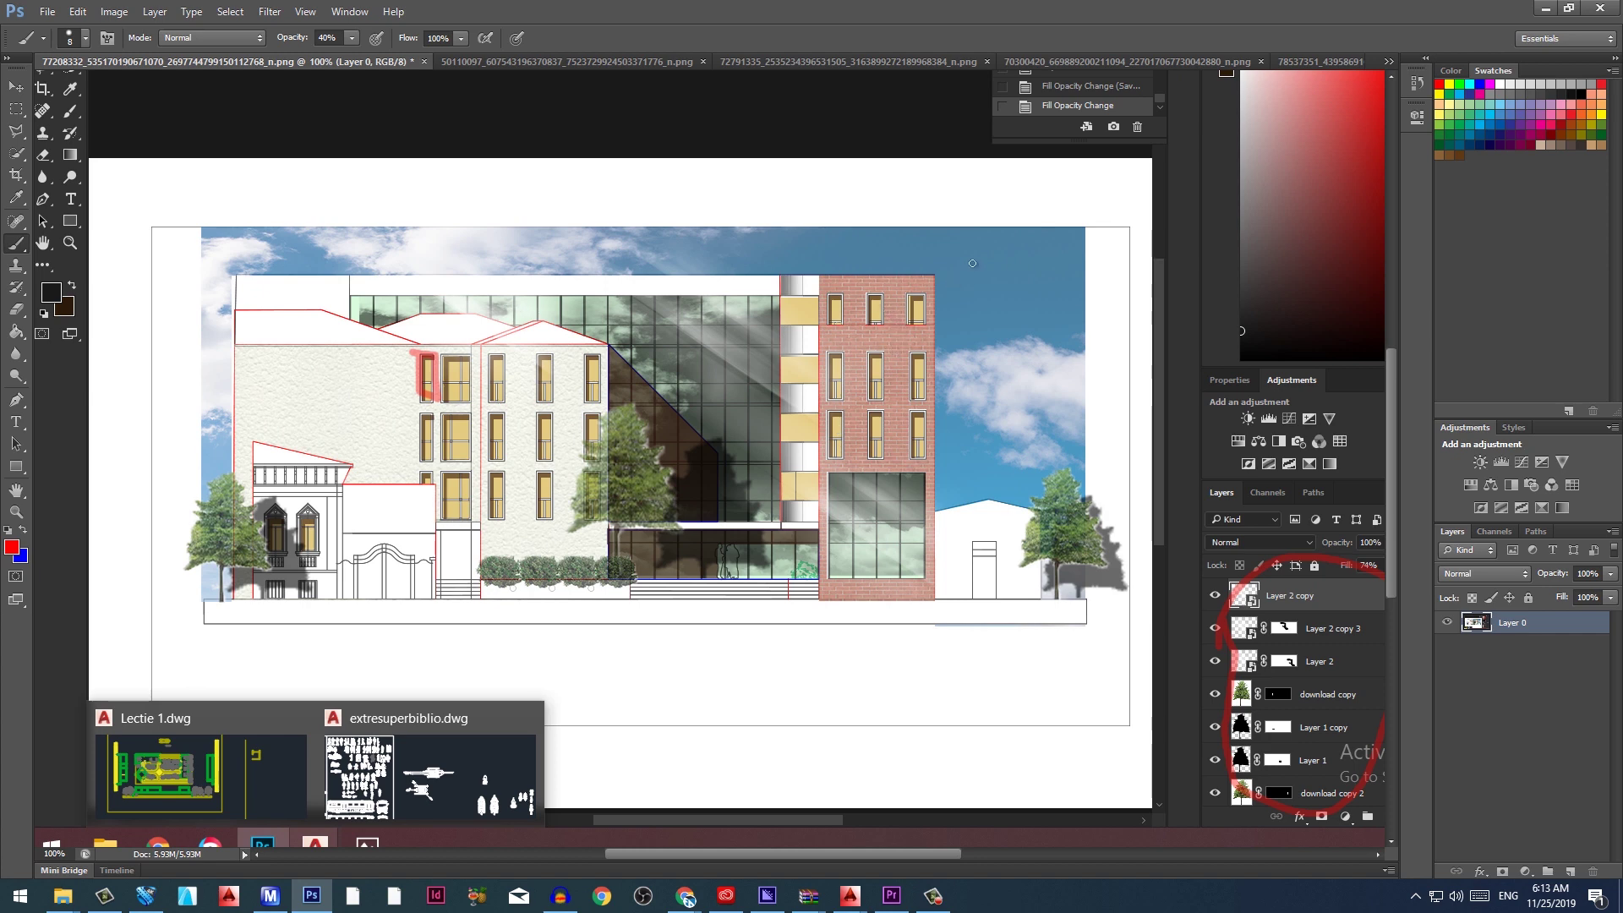
Write "1." and "2." beside the brick block and outline the first window of its second row in red
drag(953, 285, 950, 308)
click(972, 306)
mouse_move(953, 337)
mouse_down()
mouse_move(952, 356)
mouse_move(972, 360)
mouse_up()
mouse_move(829, 358)
mouse_down()
mouse_move(813, 350)
mouse_move(816, 401)
mouse_move(855, 382)
mouse_move(829, 343)
mouse_up()
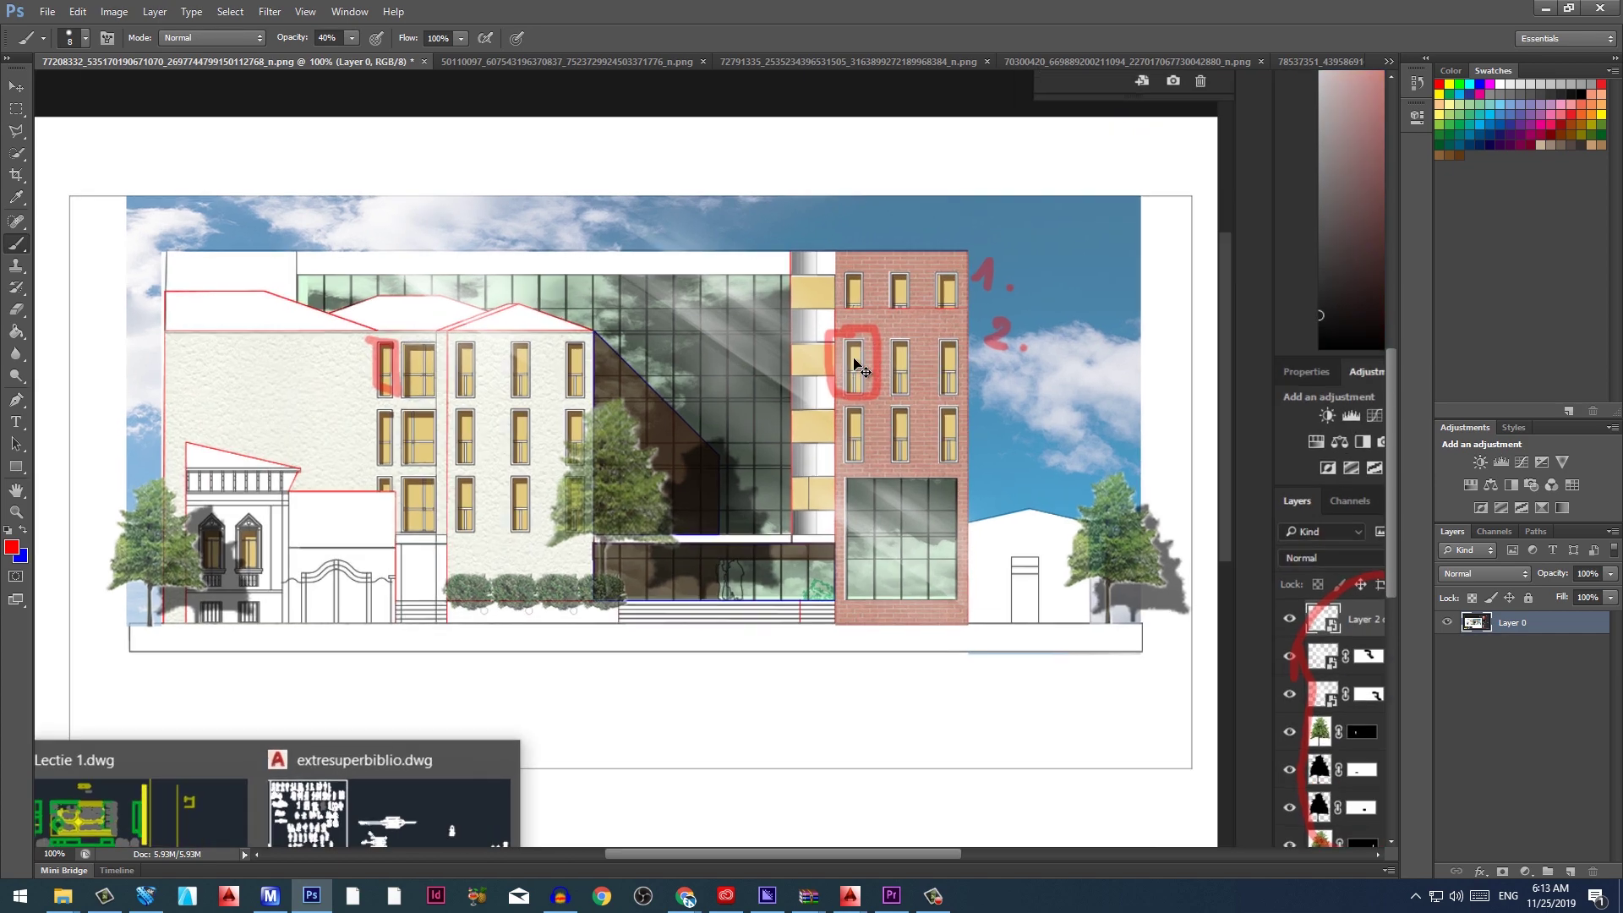
Mark the outlined window's inner edge in red and trace the second-row brick-wall windows' shadow edges in blue
key(ctrl+plus)
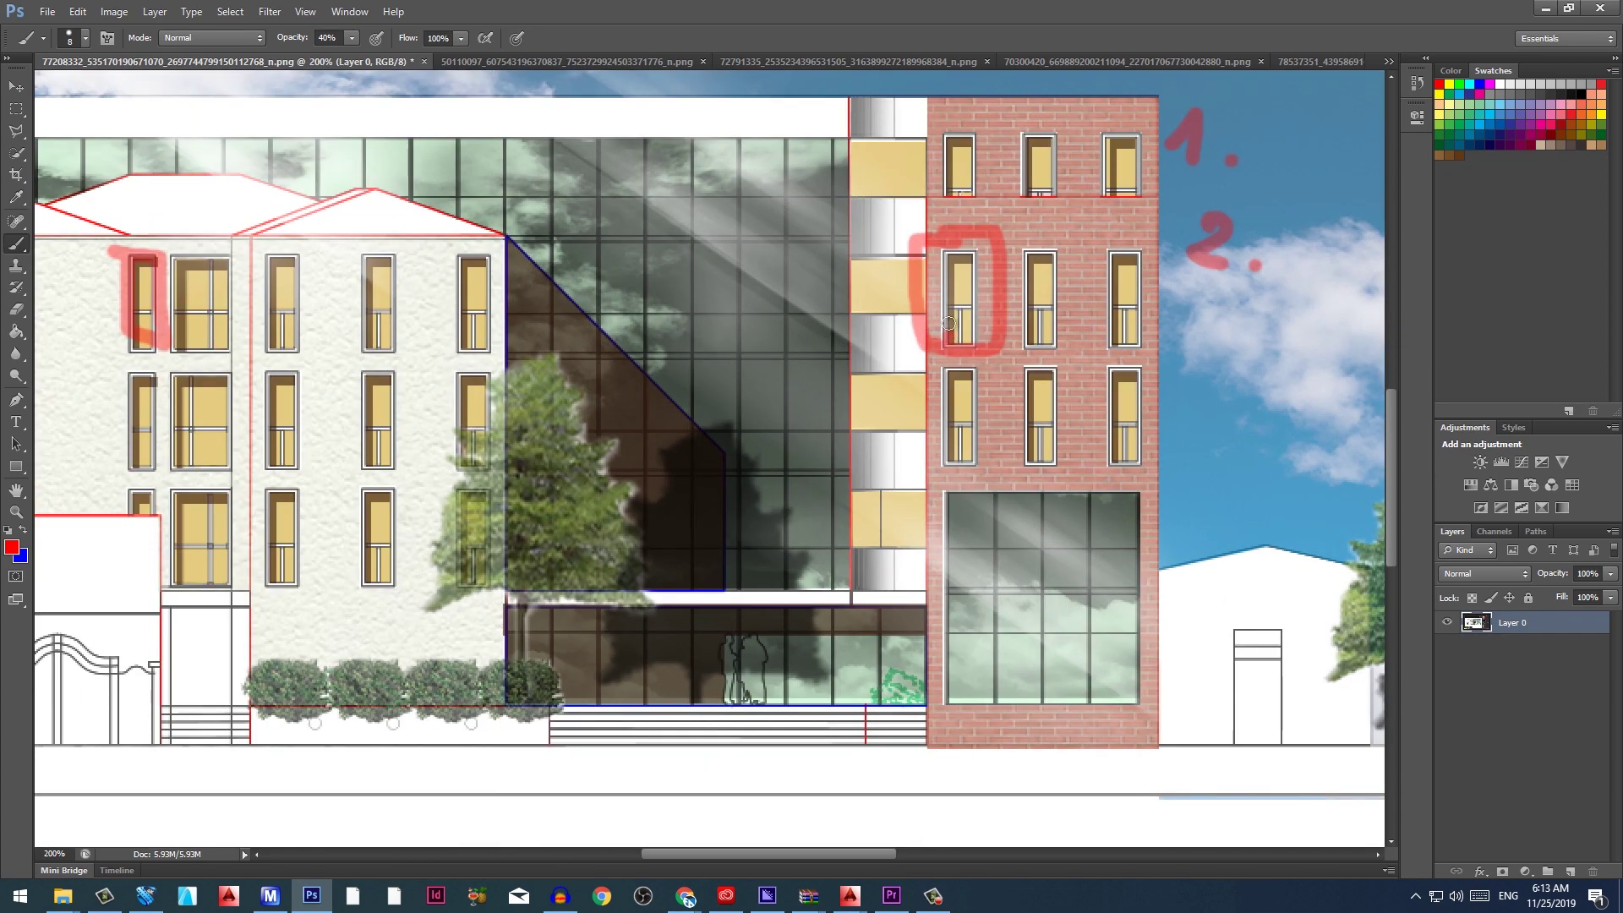
drag(951, 261, 971, 269)
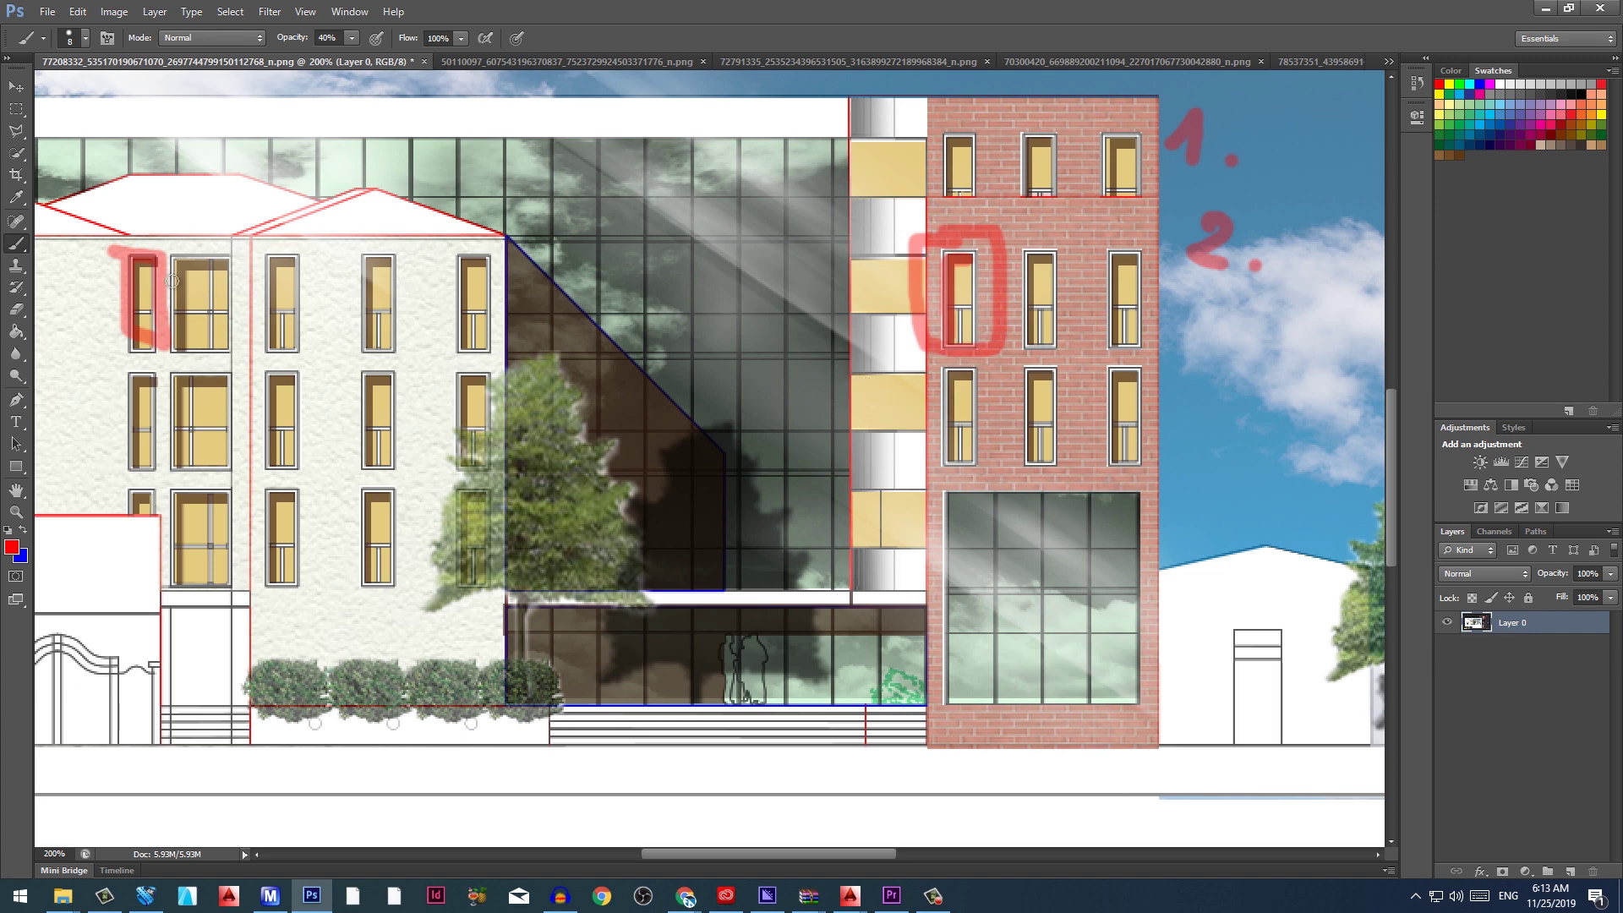
key(ctrl+minus)
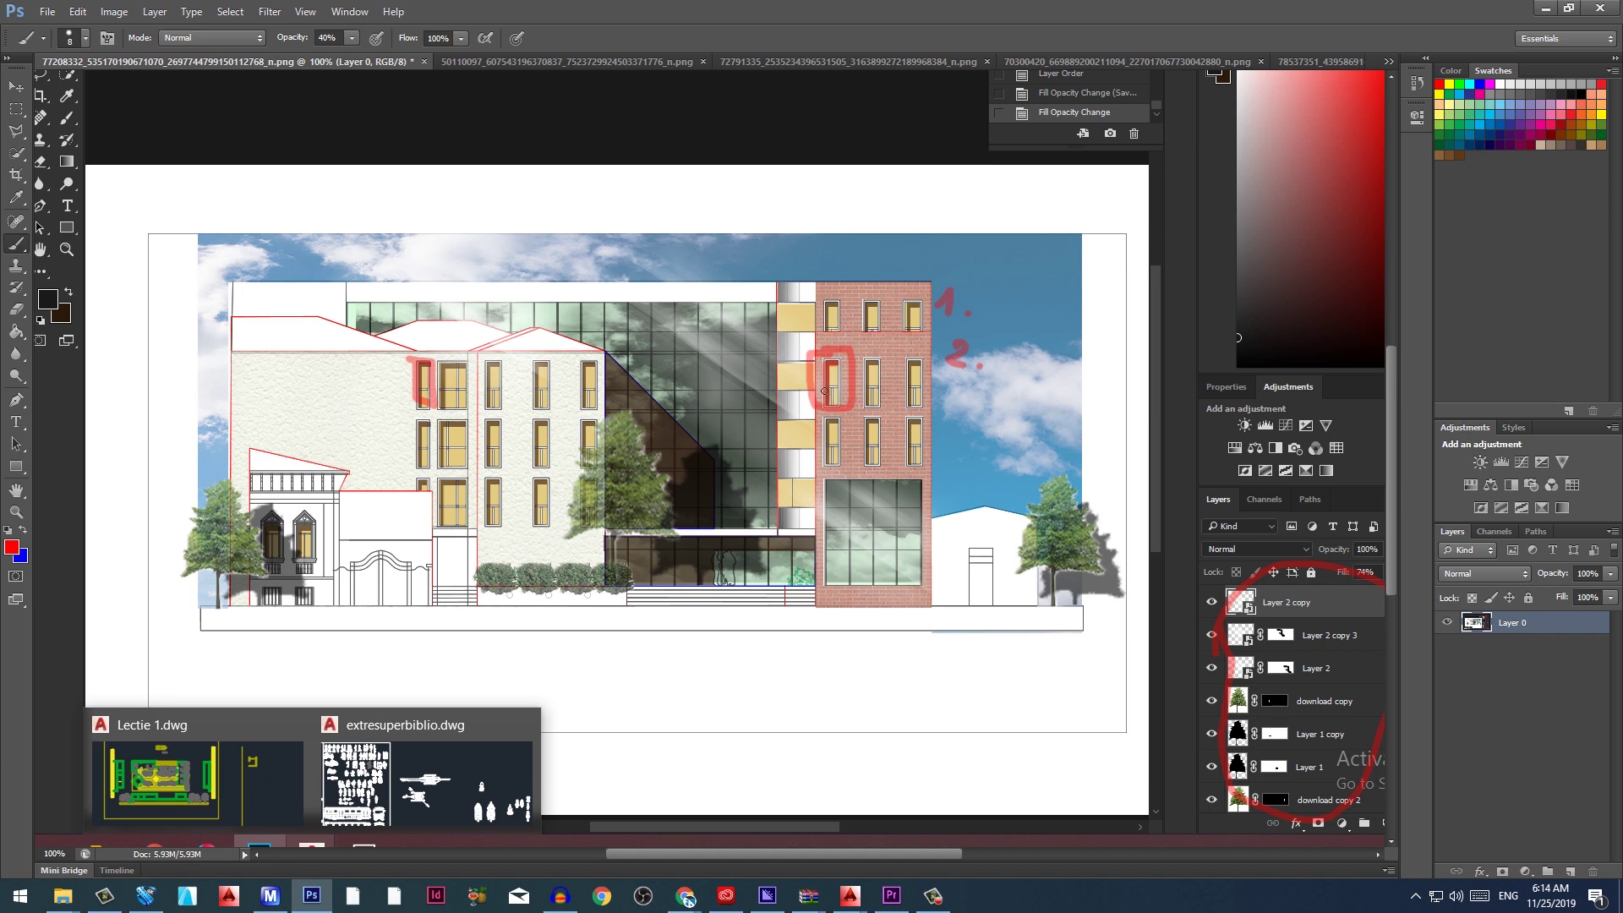
key(x)
mouse_move(822, 388)
mouse_down()
mouse_move(831, 360)
mouse_move(871, 359)
mouse_move(910, 406)
mouse_move(911, 366)
mouse_move(926, 364)
mouse_up()
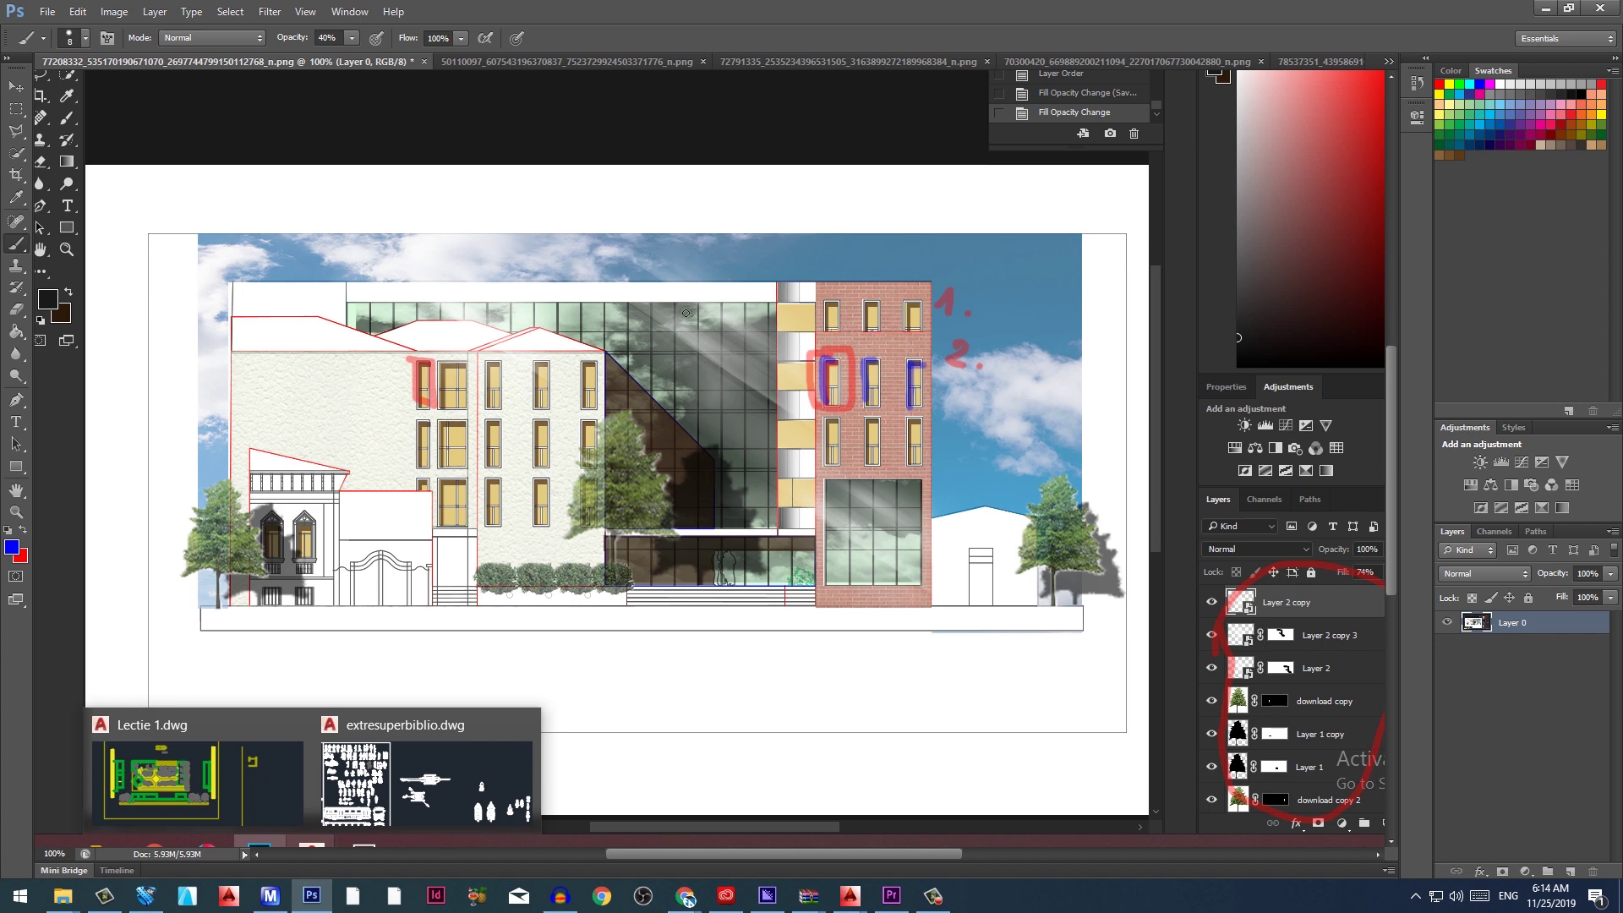
In red, write "3." above the building, scribble over the glazed areas, and write "4." in the sky beside it
key(x)
mouse_move(647, 257)
mouse_down()
mouse_move(661, 267)
mouse_move(644, 277)
mouse_up()
mouse_move(479, 292)
mouse_down()
mouse_move(698, 331)
mouse_move(650, 382)
mouse_move(698, 447)
mouse_move(677, 496)
mouse_move(729, 560)
mouse_up()
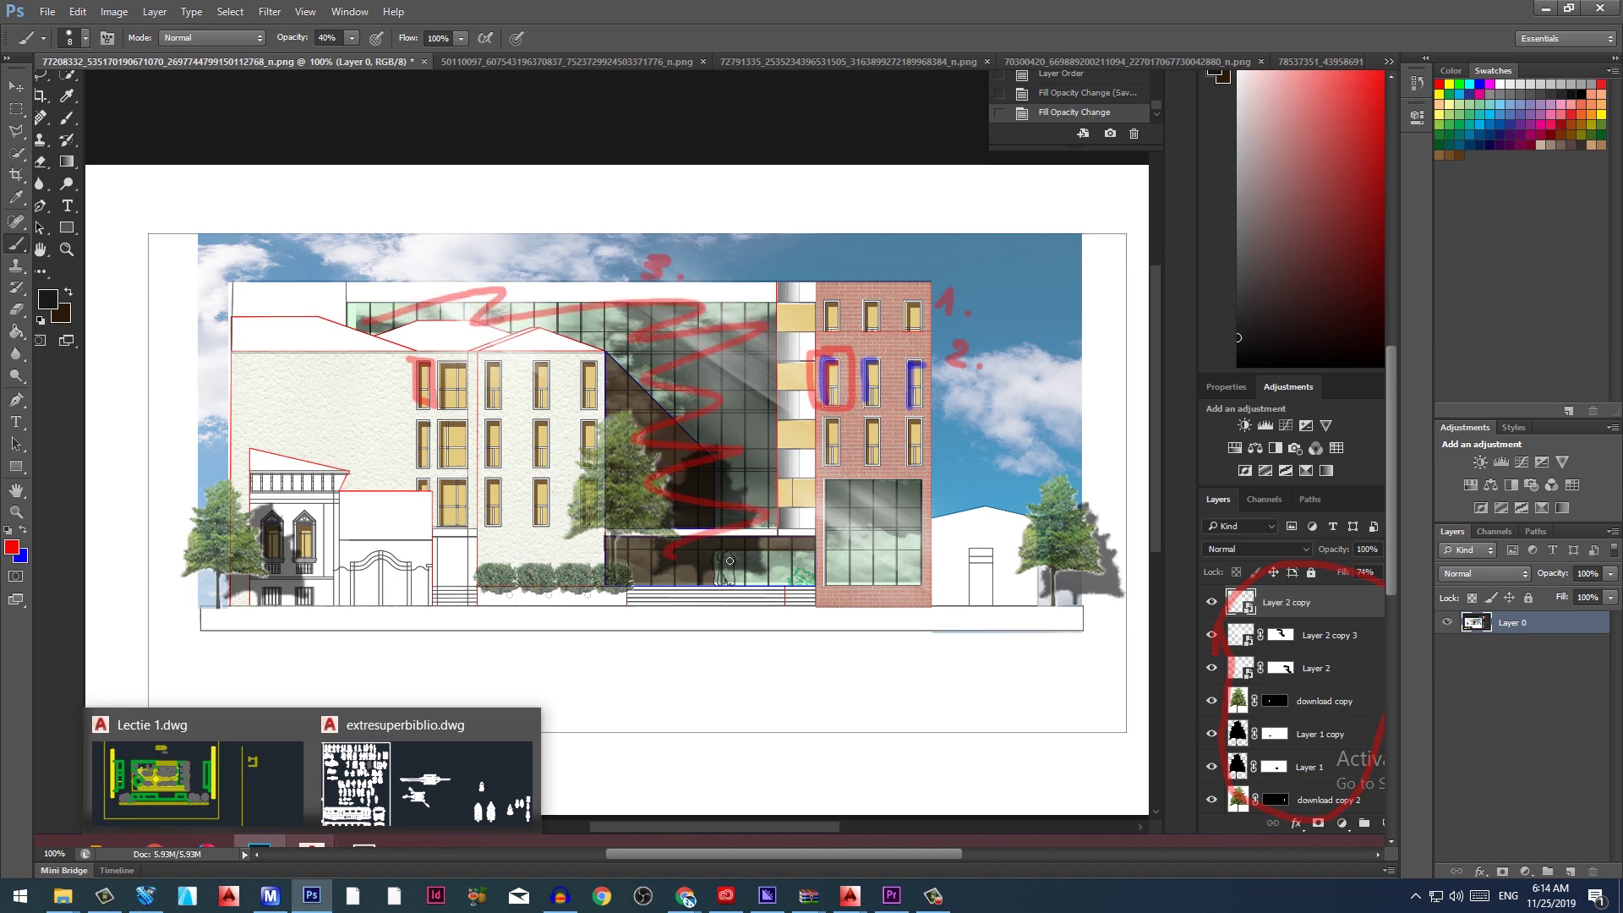
mouse_move(887, 467)
mouse_down()
mouse_move(841, 492)
mouse_move(836, 531)
mouse_move(915, 565)
mouse_up()
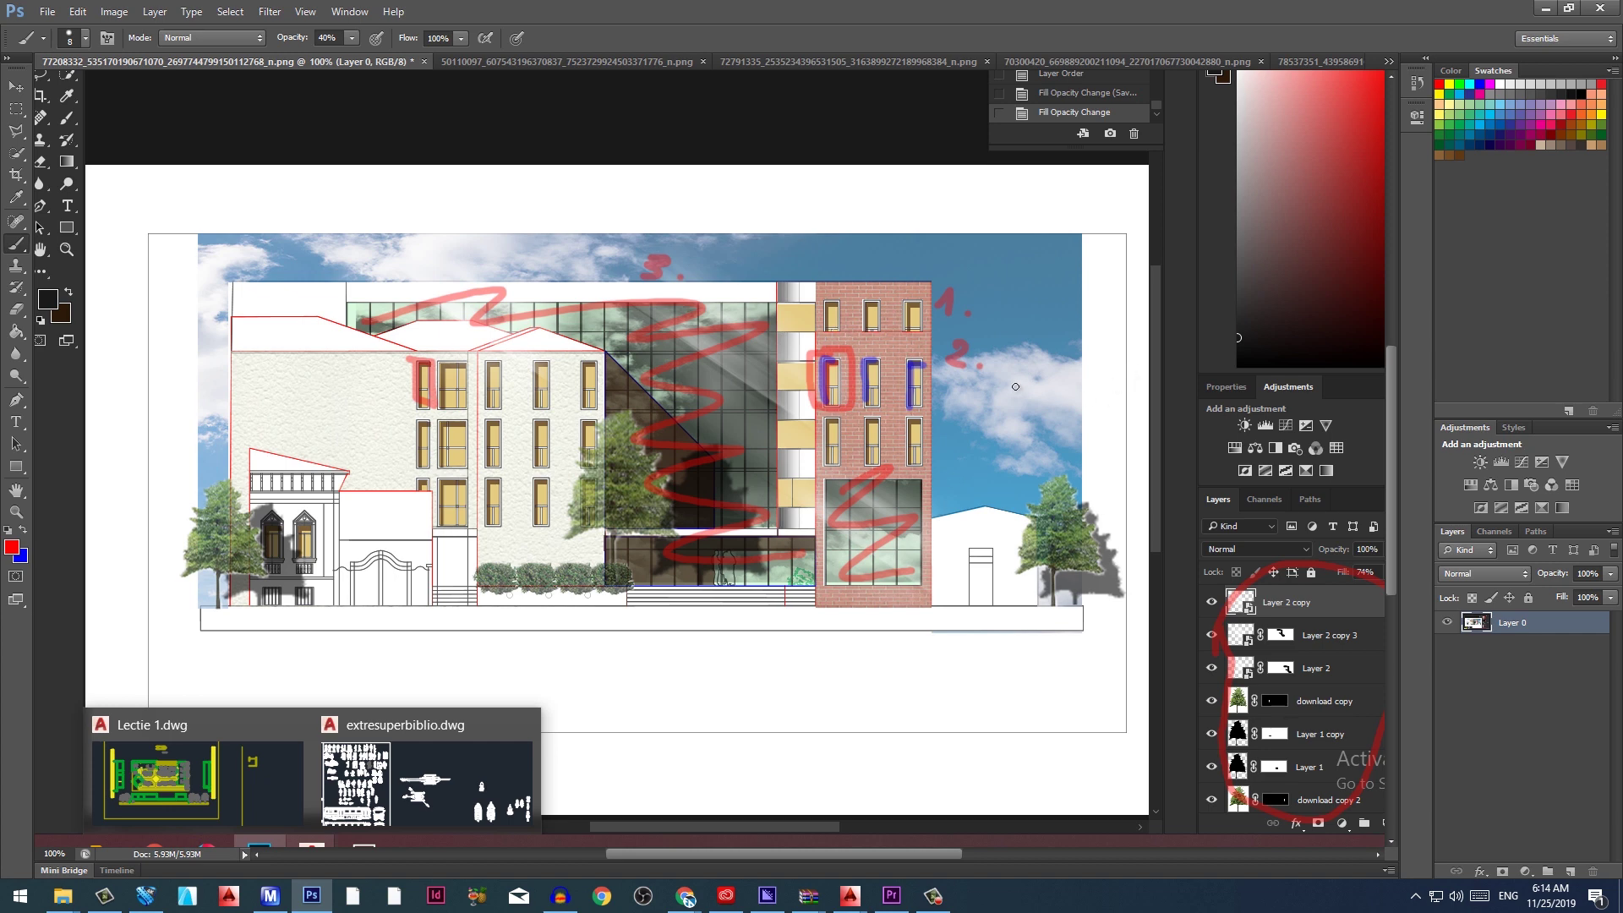
drag(1087, 332, 1108, 368)
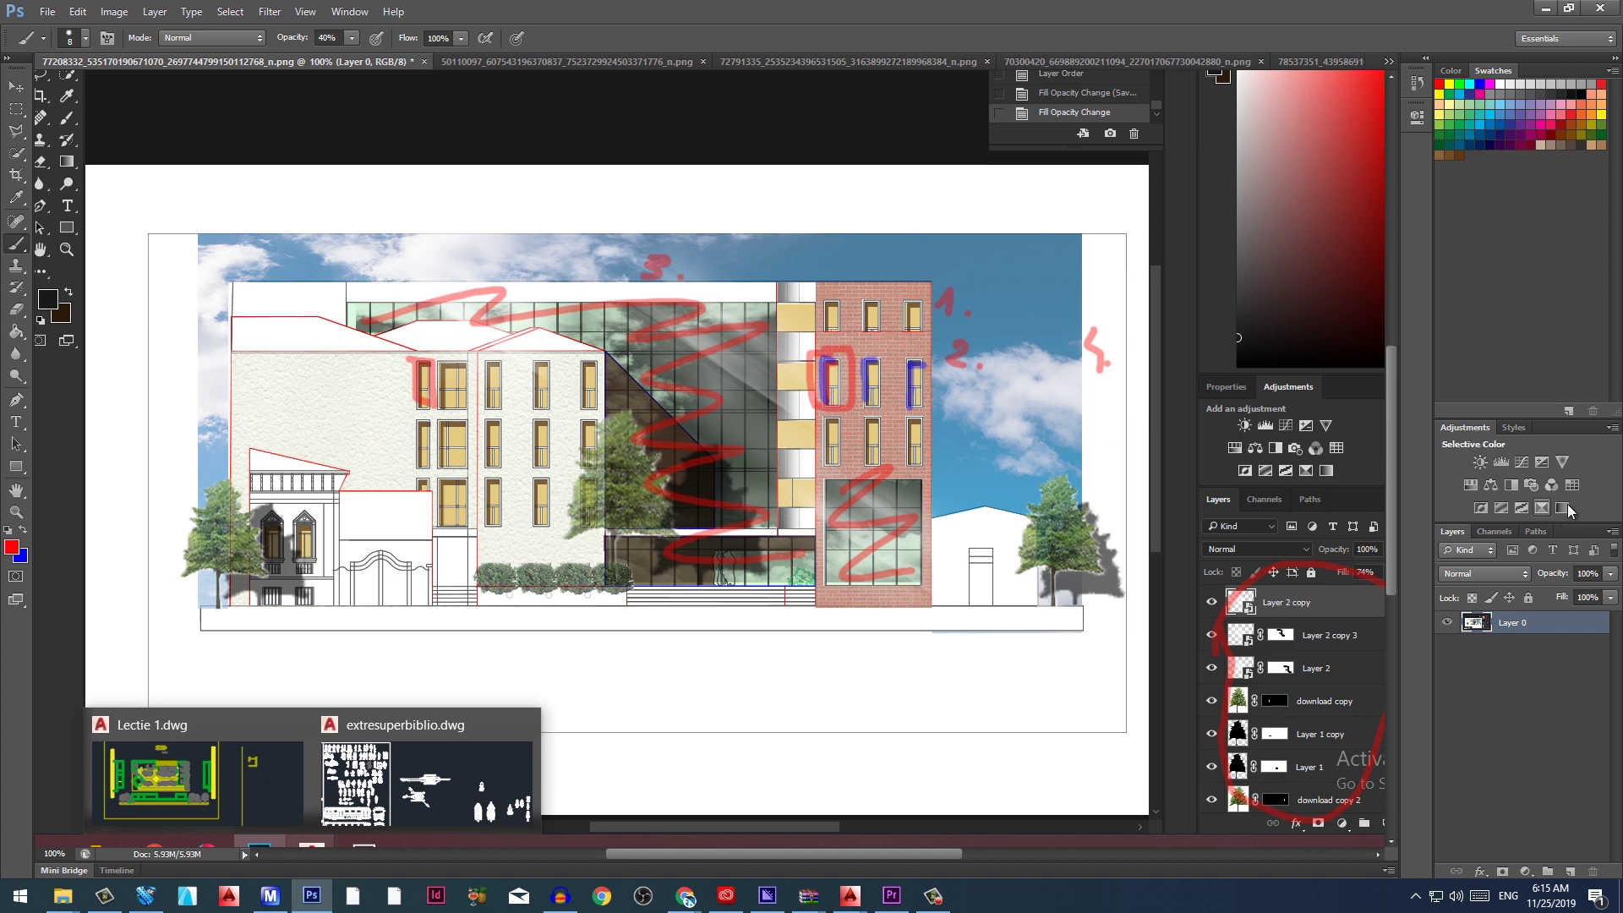
Add a Hue/Saturation adjustment layer with Colorize enabled and the hue set to 205
click(1469, 485)
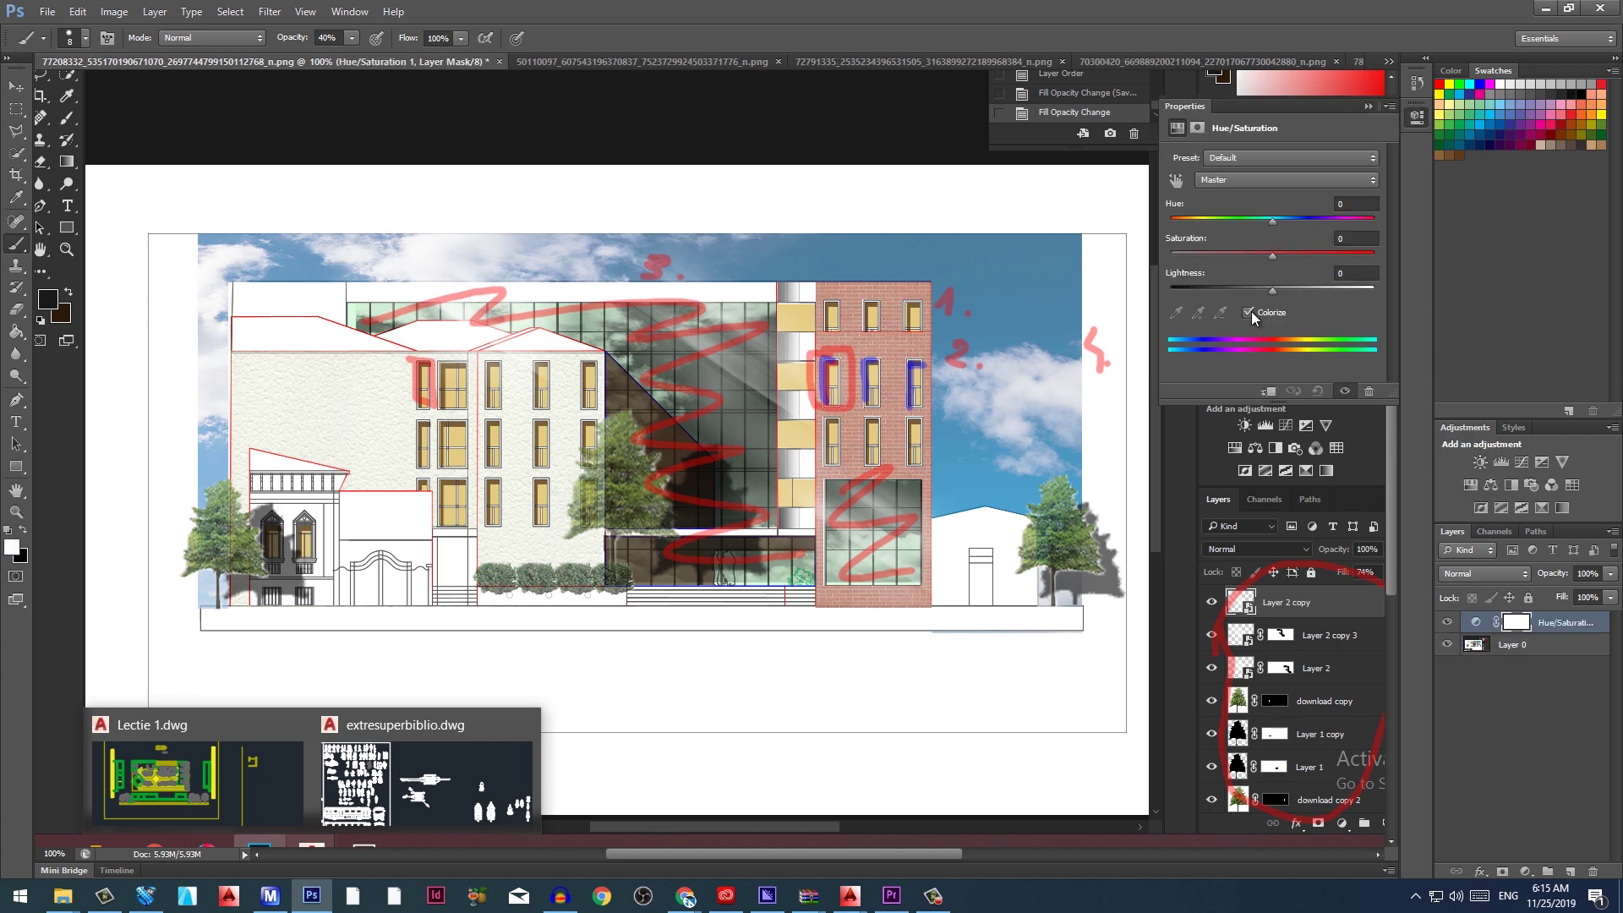
click(1248, 312)
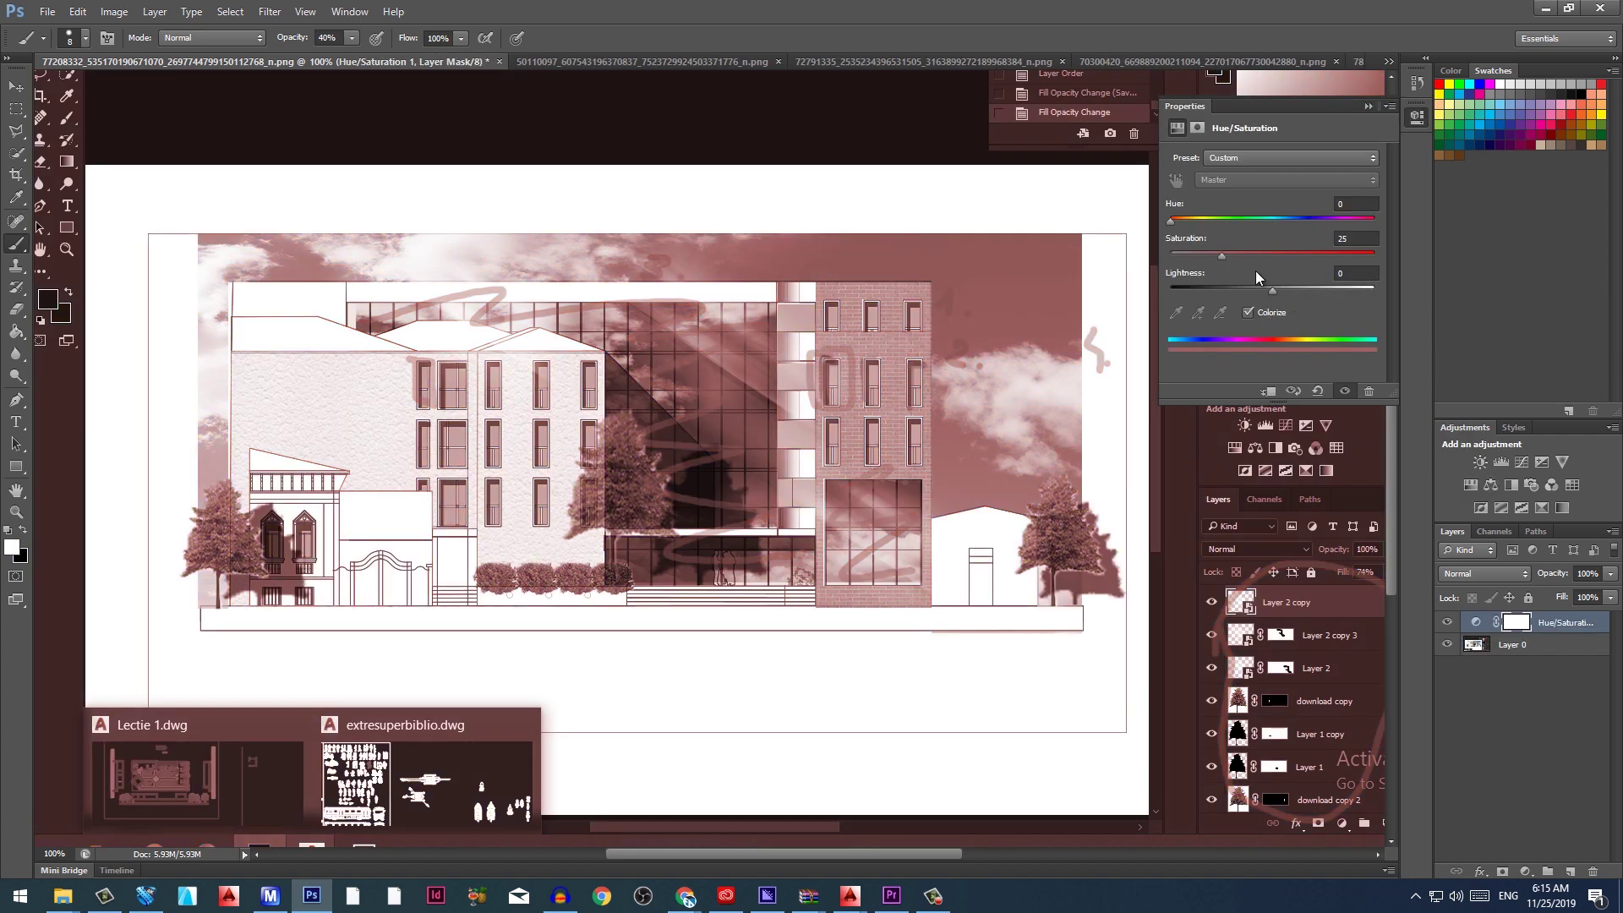
drag(1233, 220, 1286, 222)
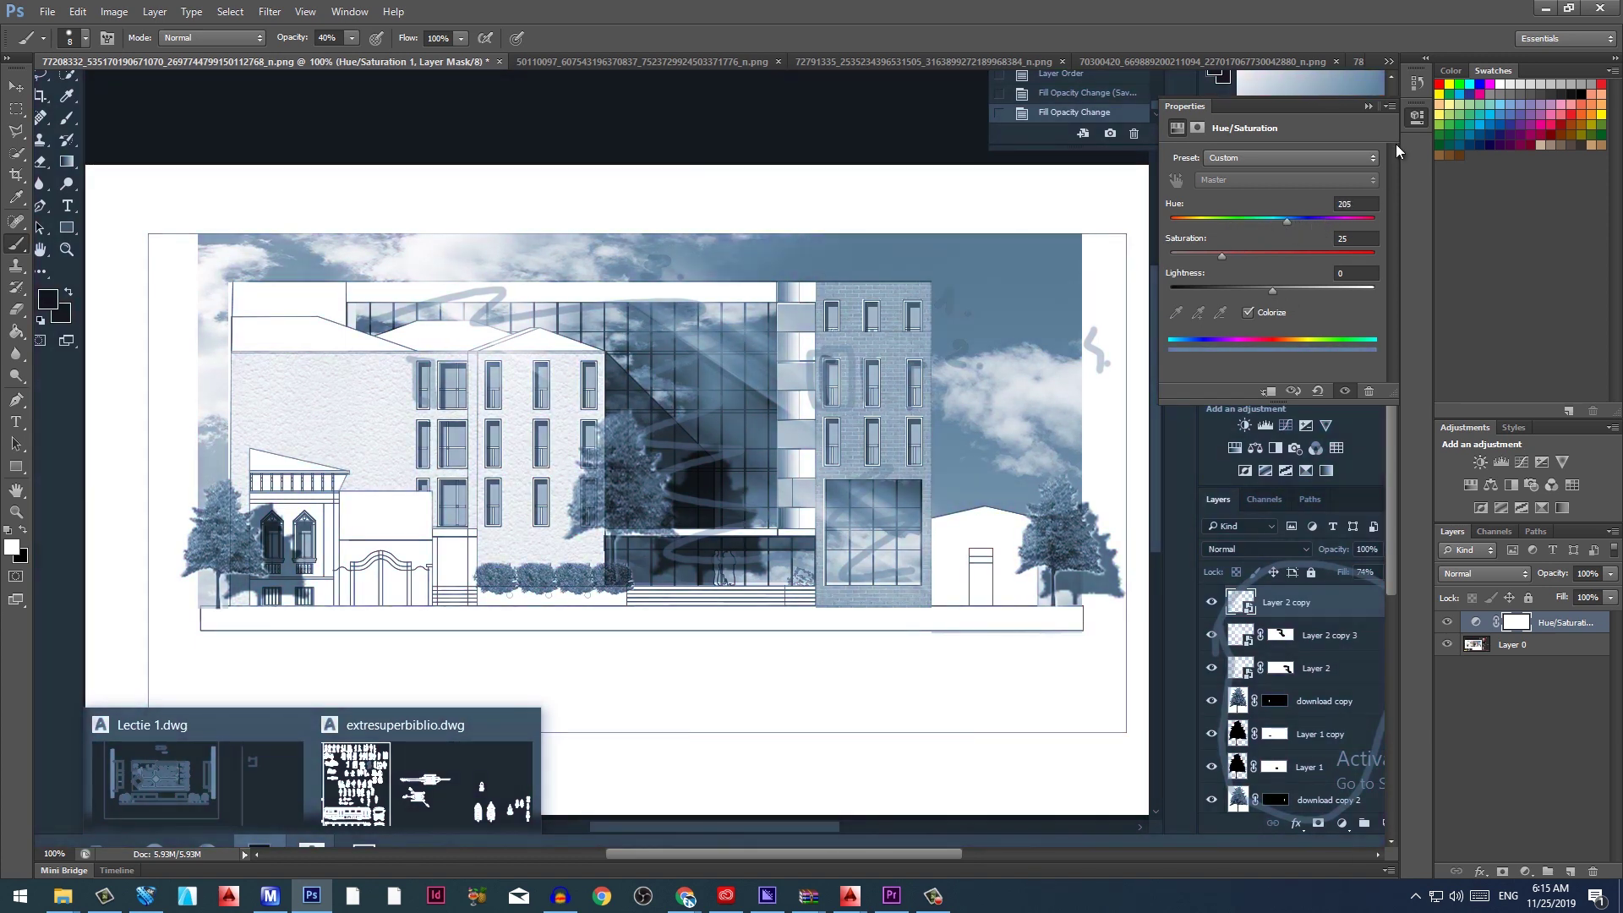
click(1369, 107)
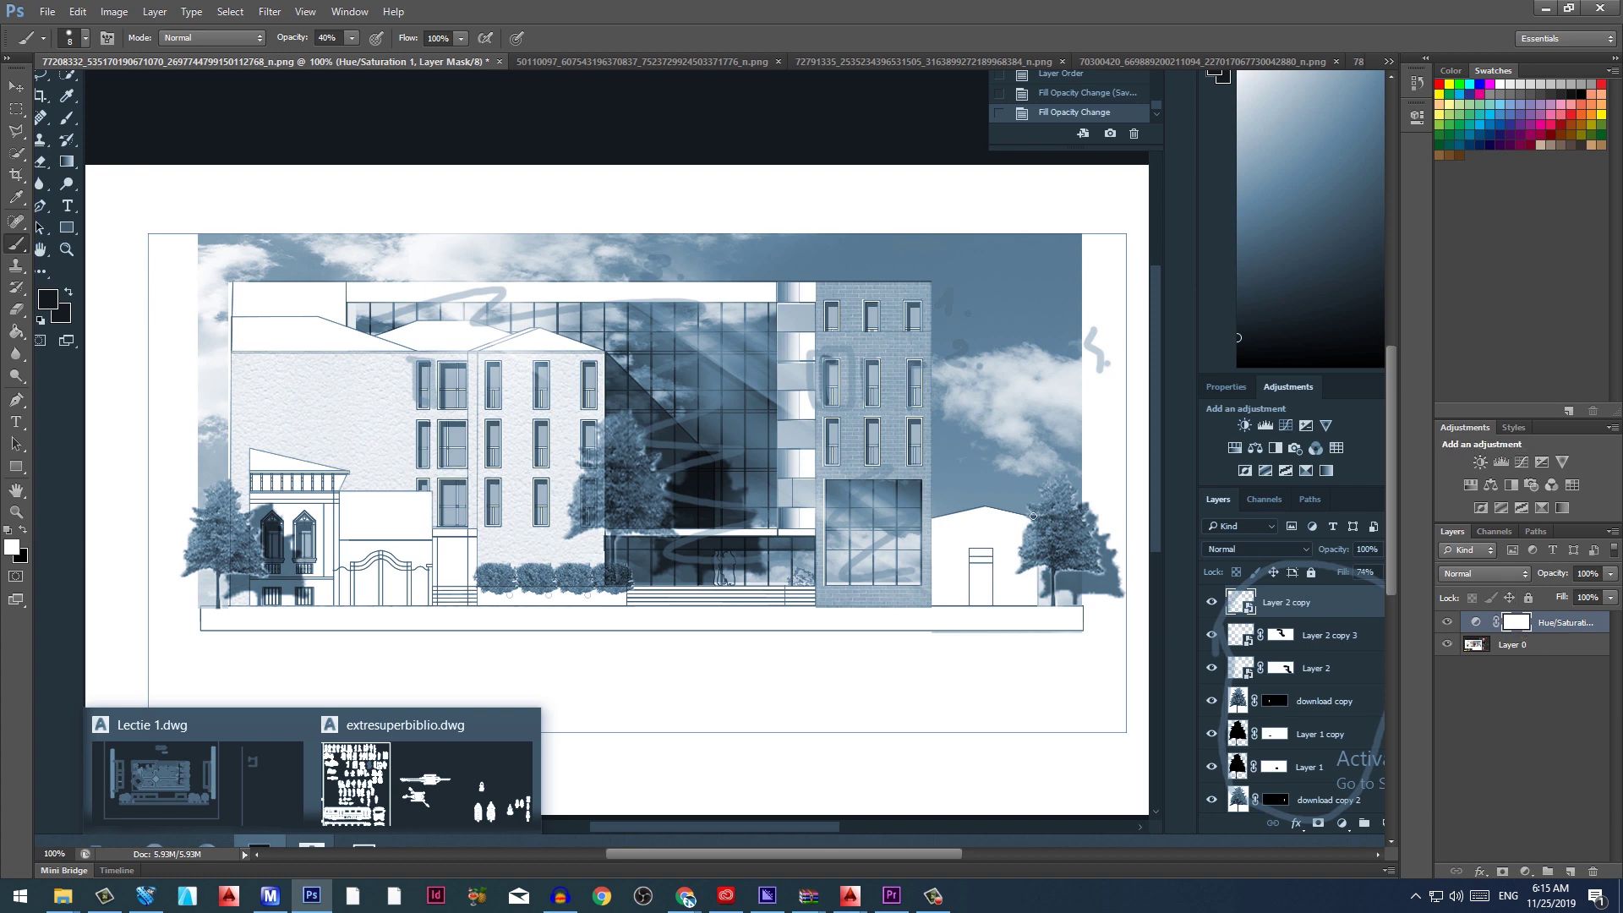
Make a rectangular selection around the large glazed window at the base of the brick block
key(m)
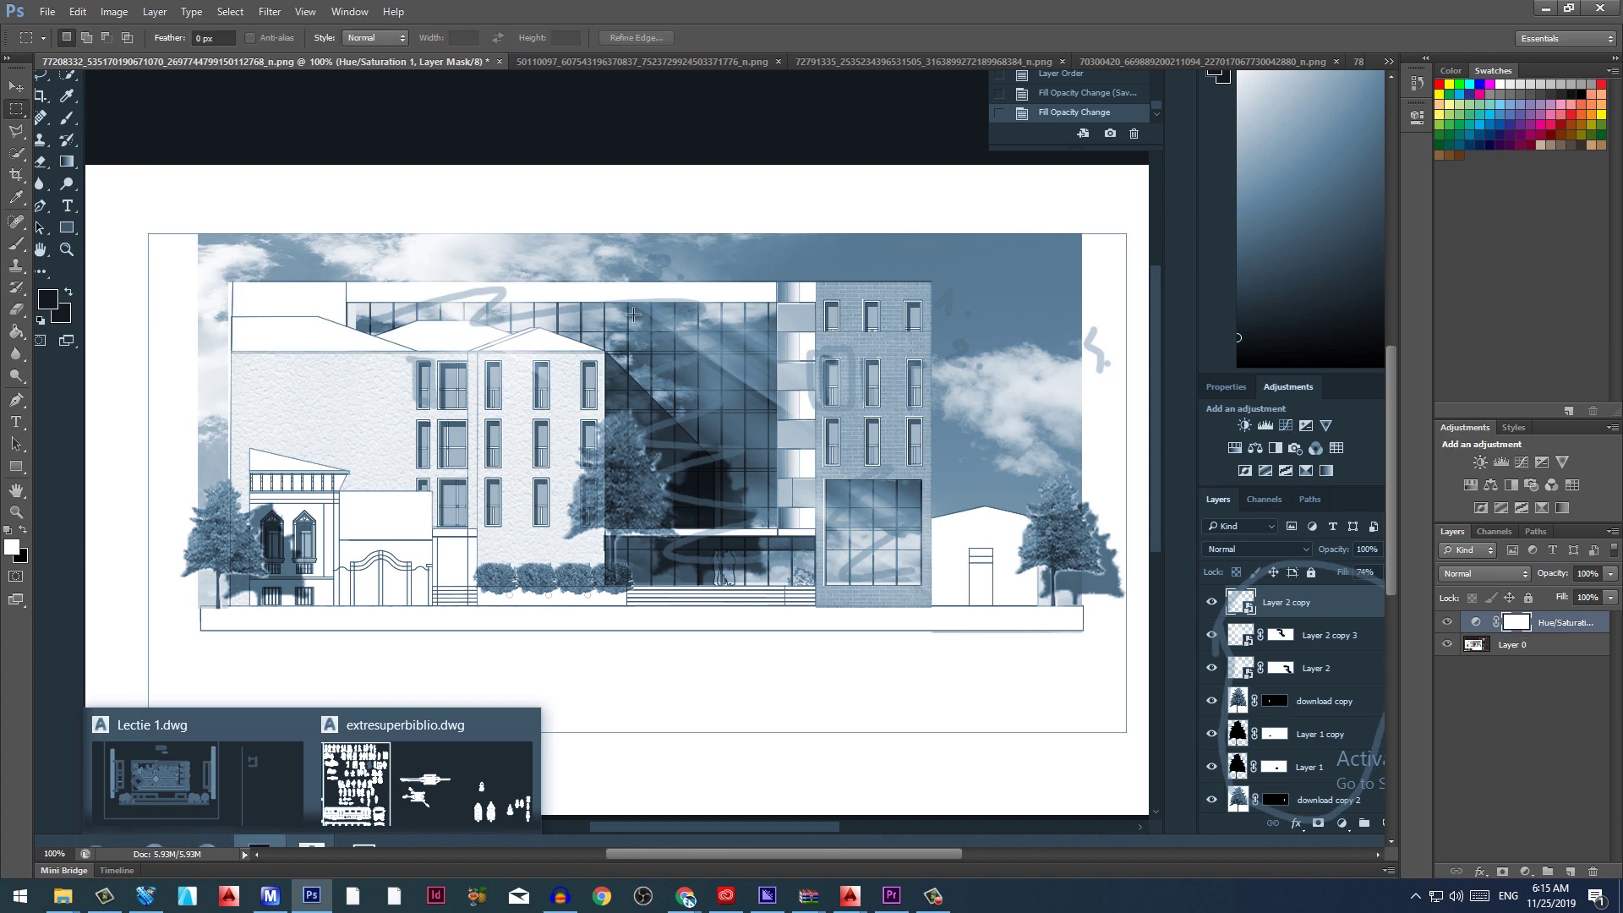
drag(610, 305, 757, 519)
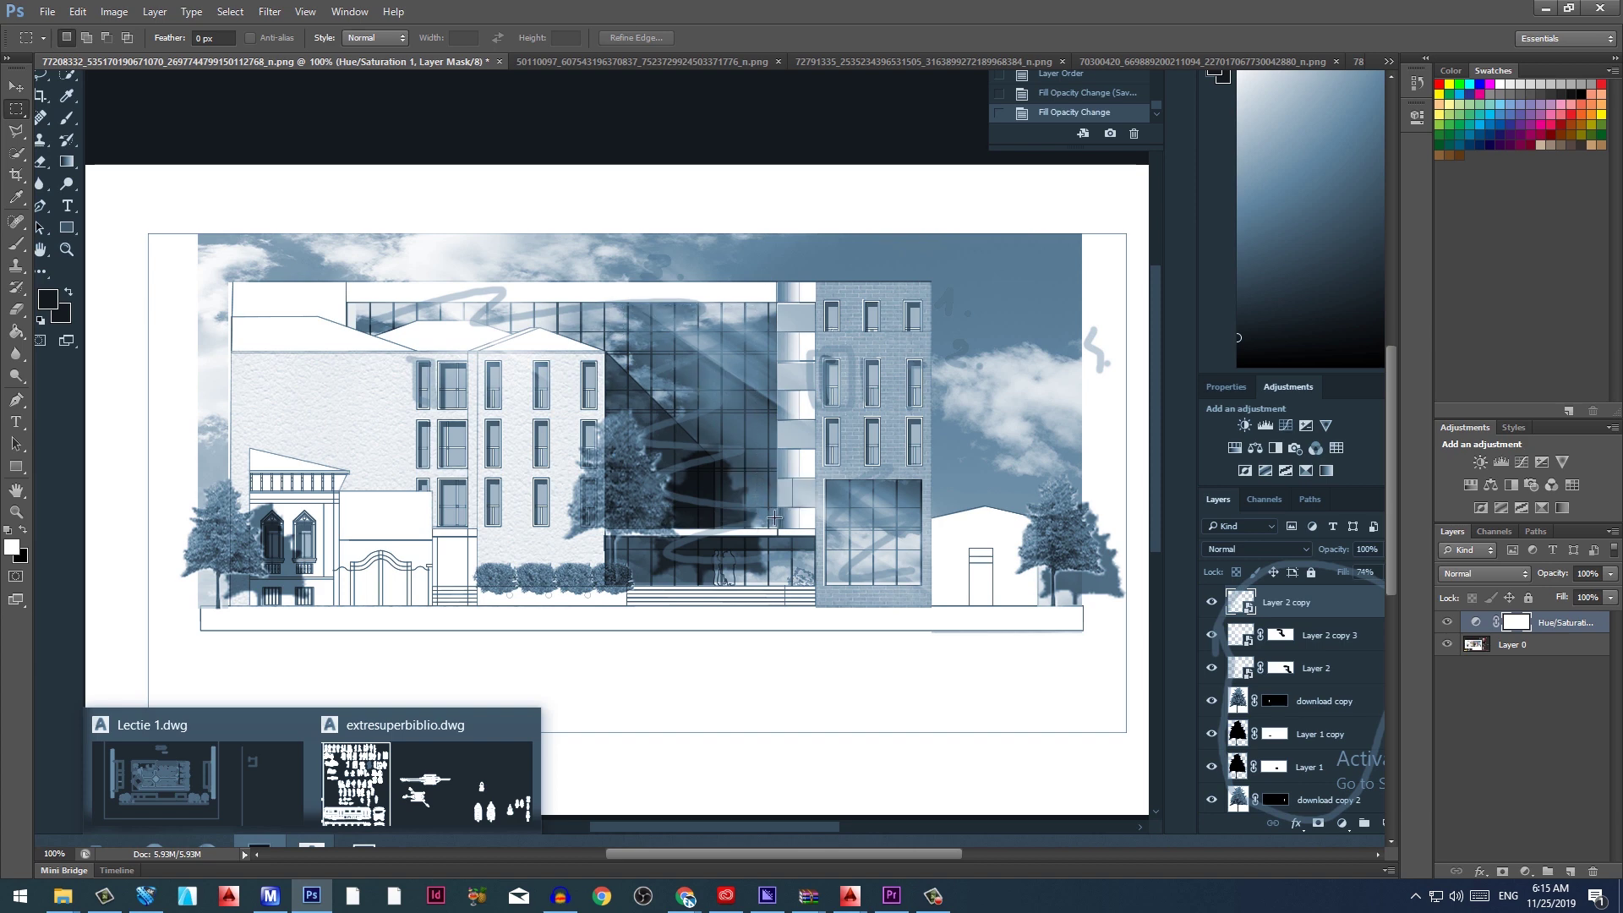
drag(824, 479, 919, 583)
click(1501, 868)
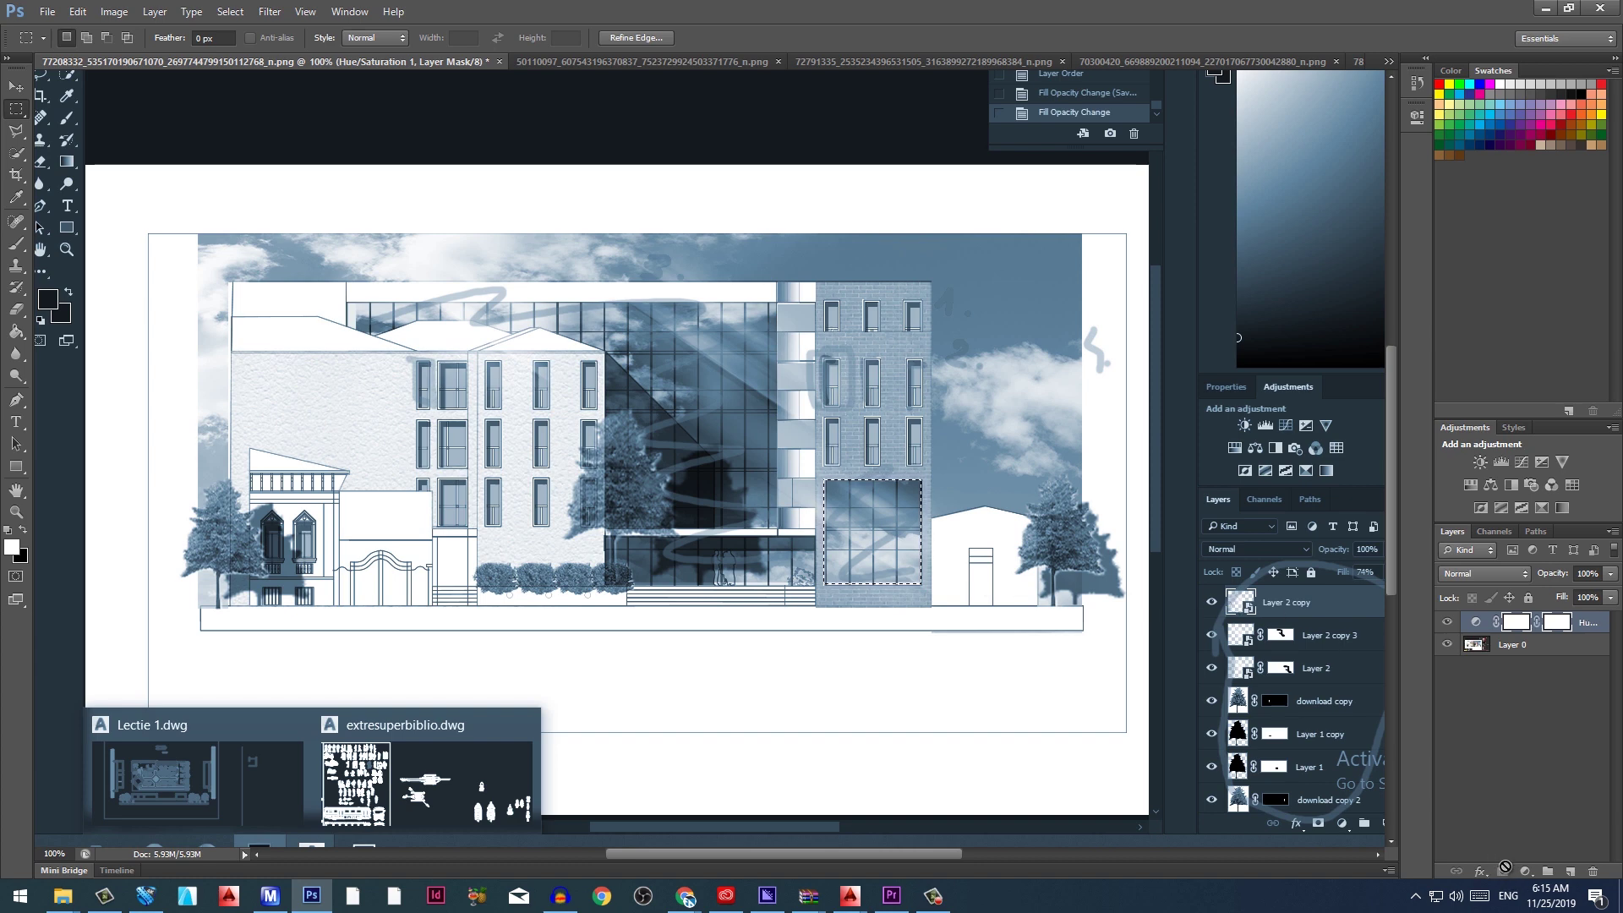
key(ctrl+z)
key(ctrl+i)
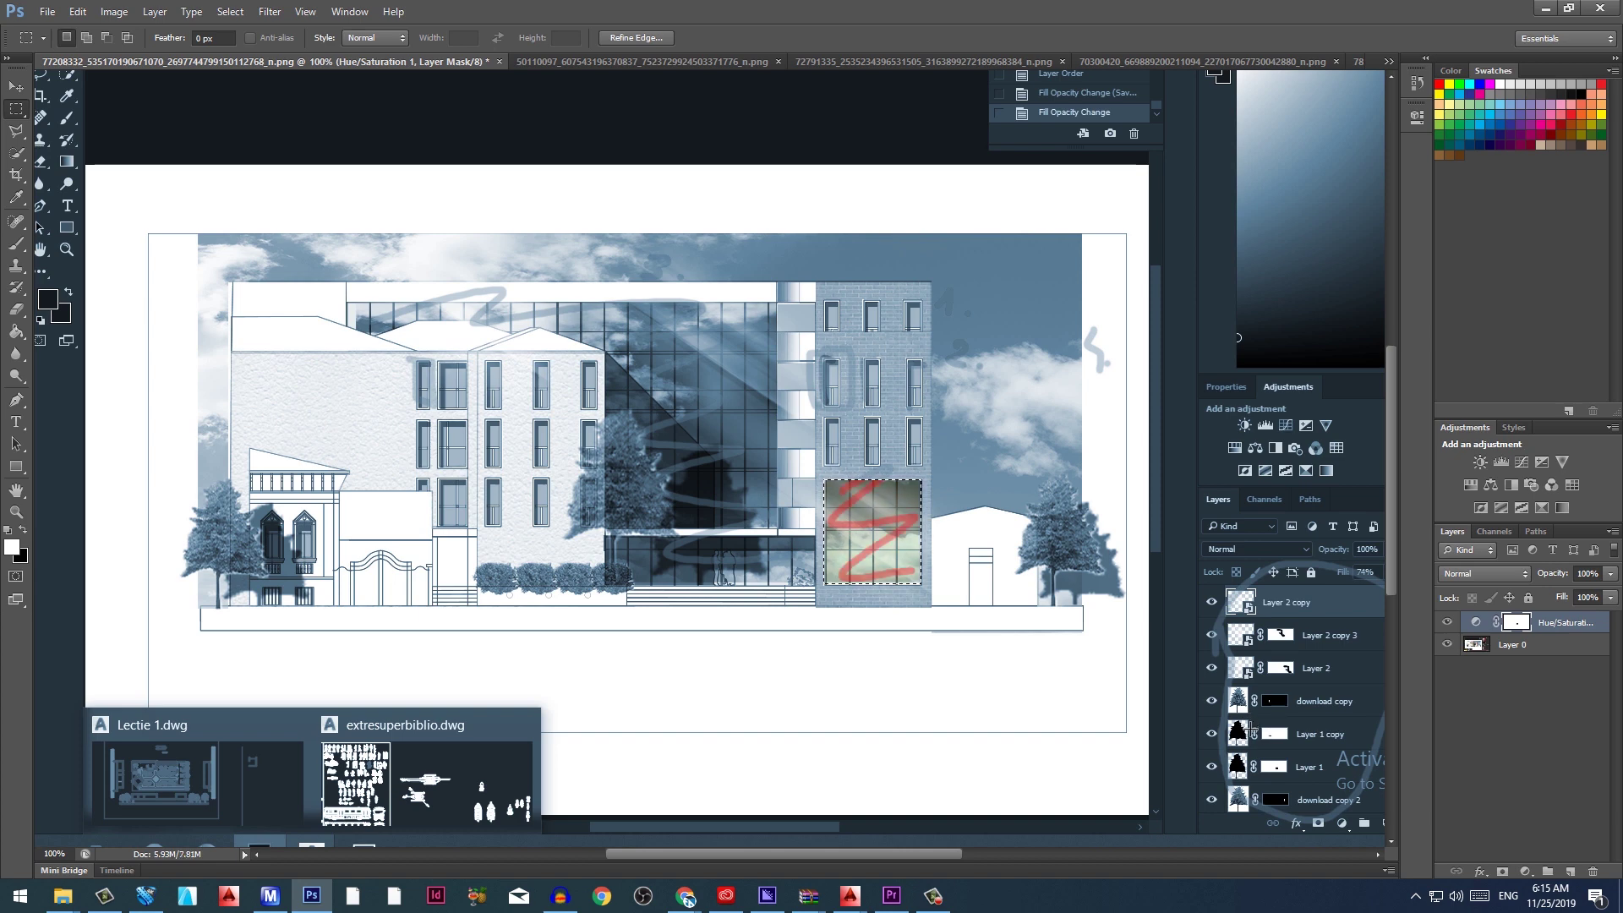
key(ctrl+z)
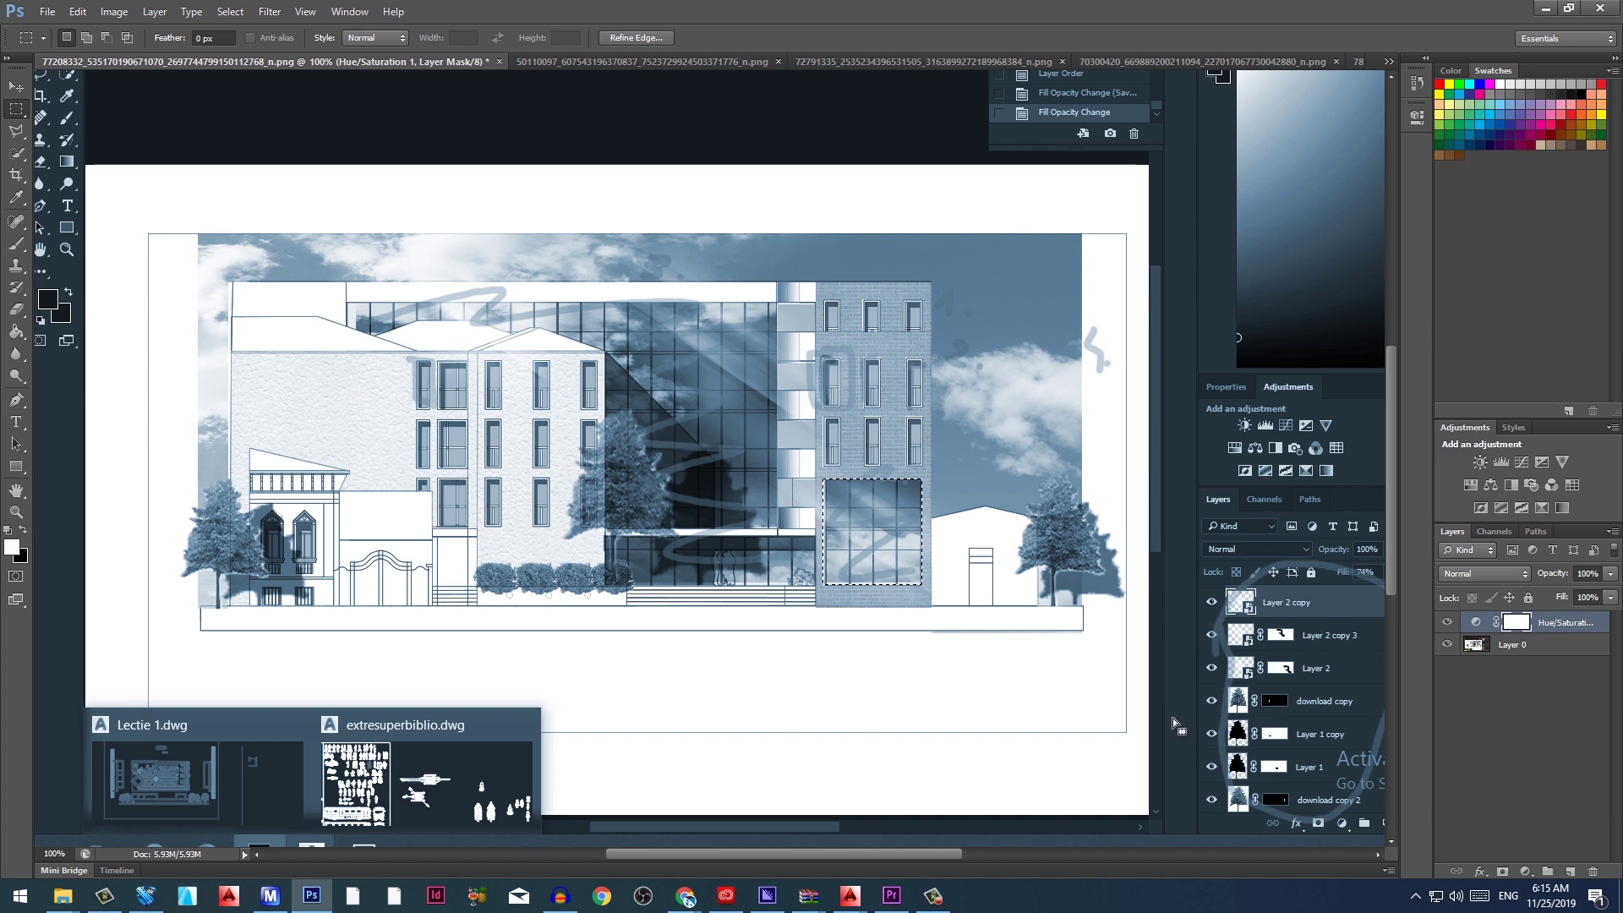
Invert the selection and the adjustment mask within it, limiting the blue tint to the large glazed window
key(ctrl+shift+i)
key(ctrl+i)
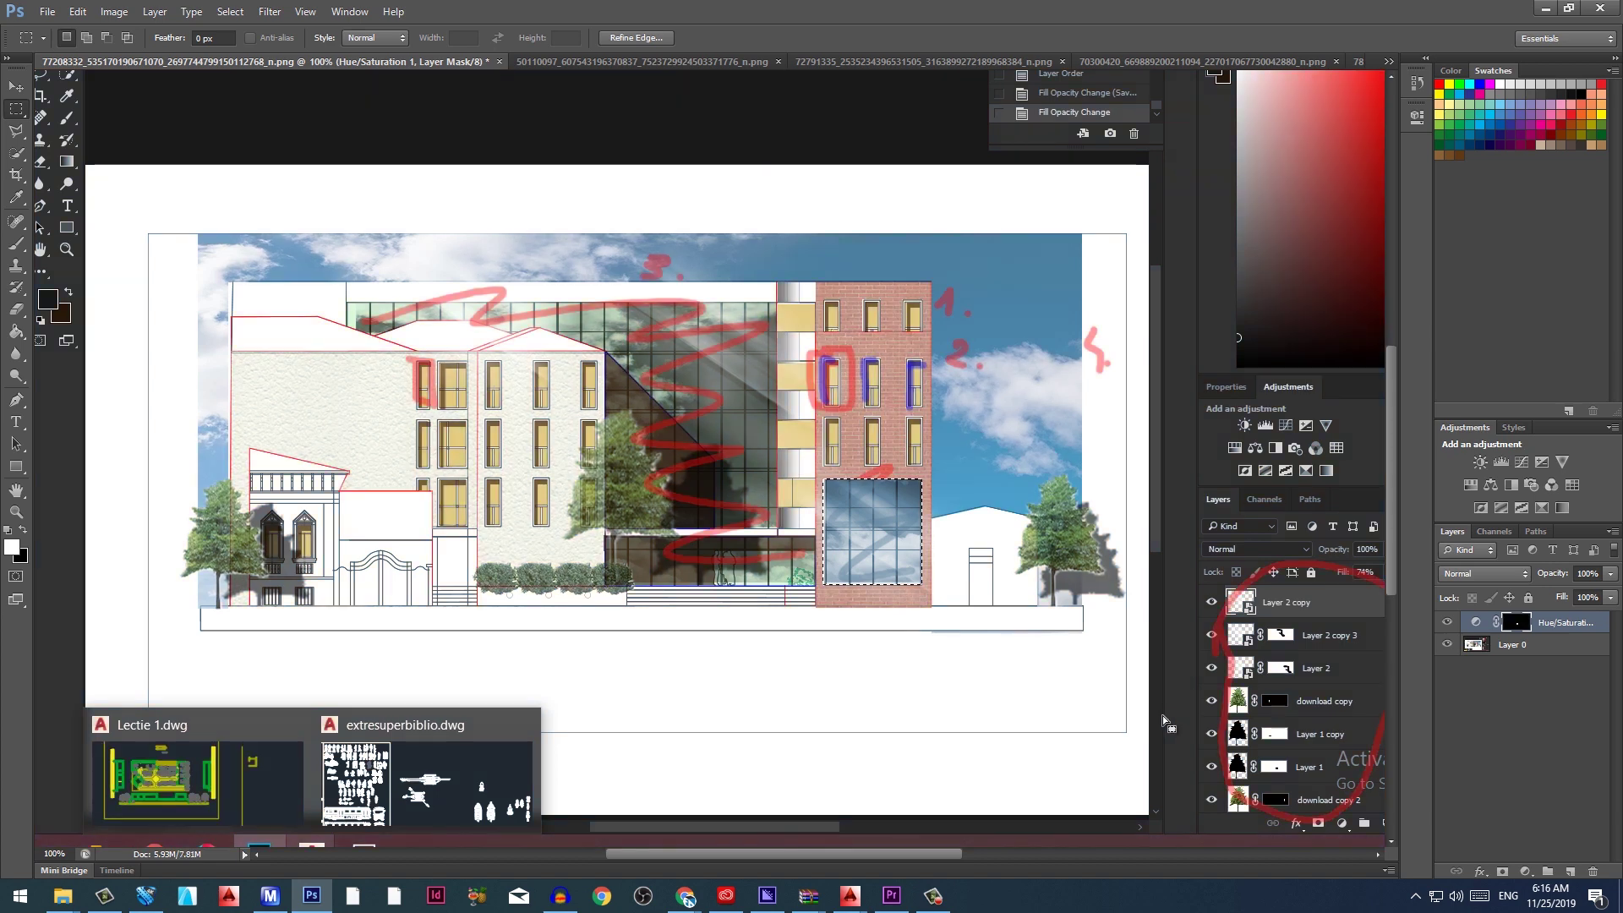
Clear the selection and toggle the Hue/Saturation layer's visibility to compare the large window with and without the blue tint
key(ctrl+d)
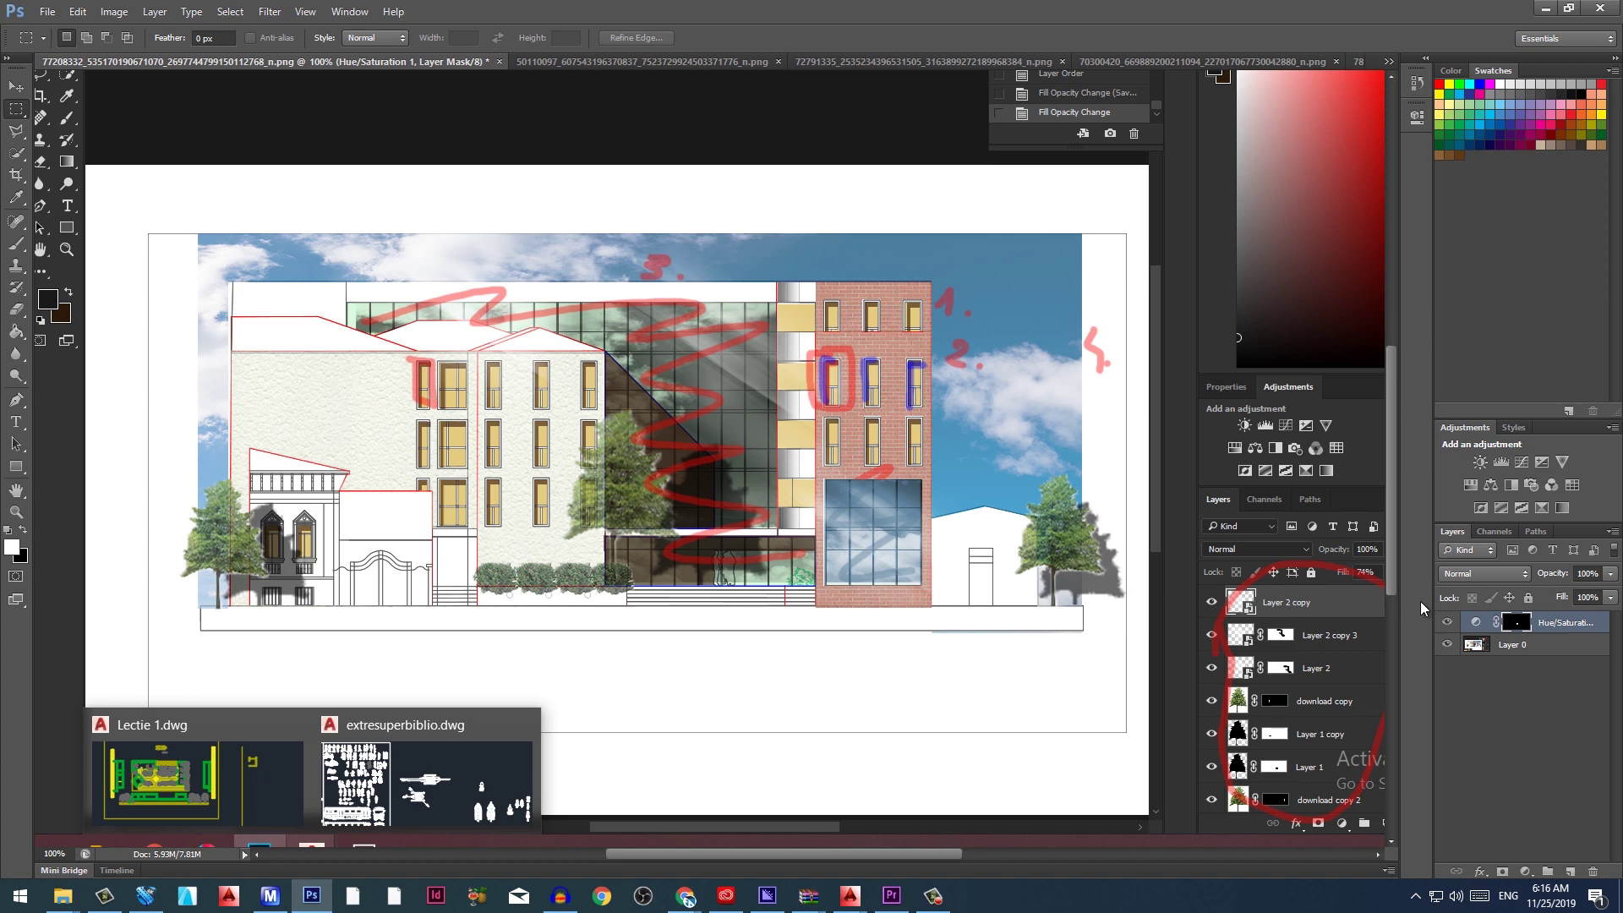
click(1446, 622)
click(1446, 622)
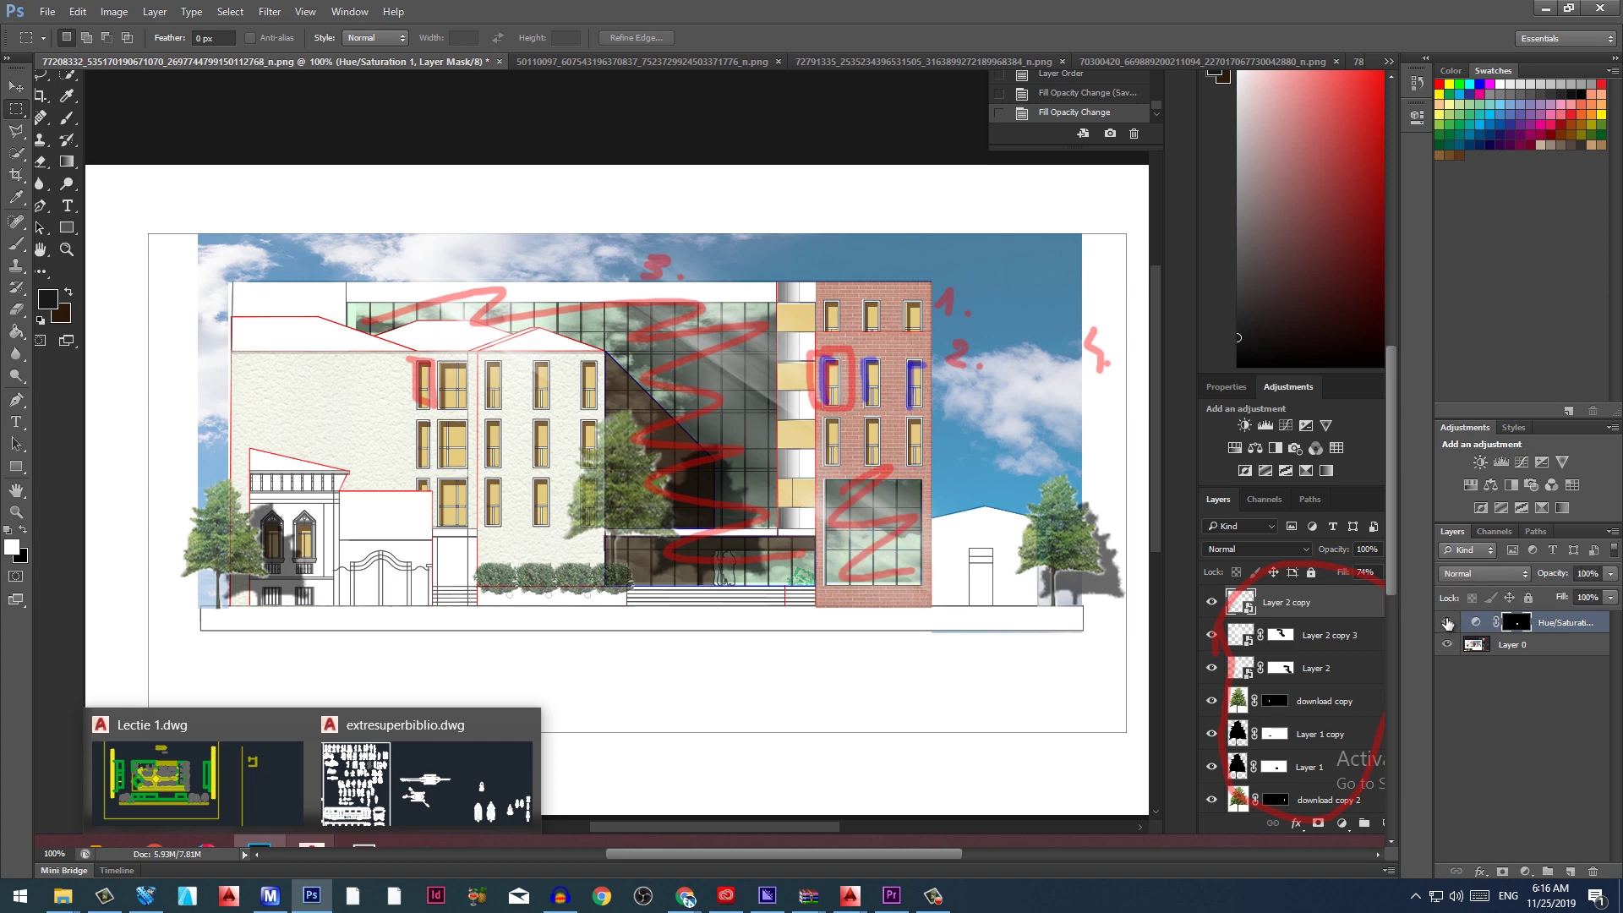
click(1446, 622)
click(1447, 622)
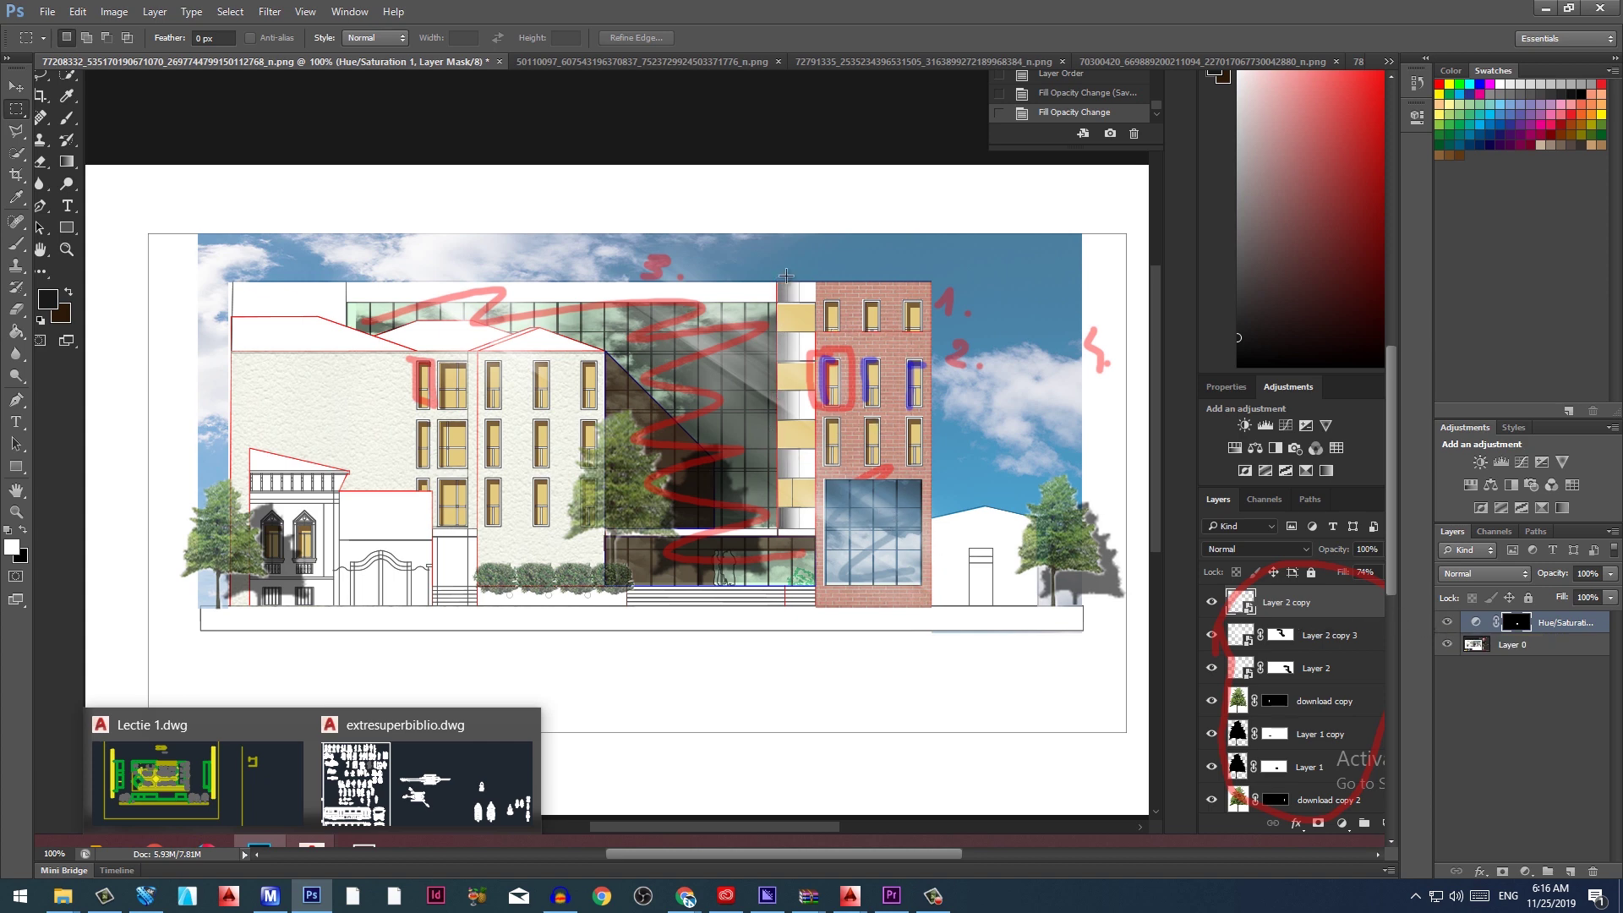
On a new top layer, mark the yellow-panel strip beside the brick block in red with "5", an arrow and a box around its lowest panel
drag(787, 271, 791, 278)
key(b)
click(1502, 644)
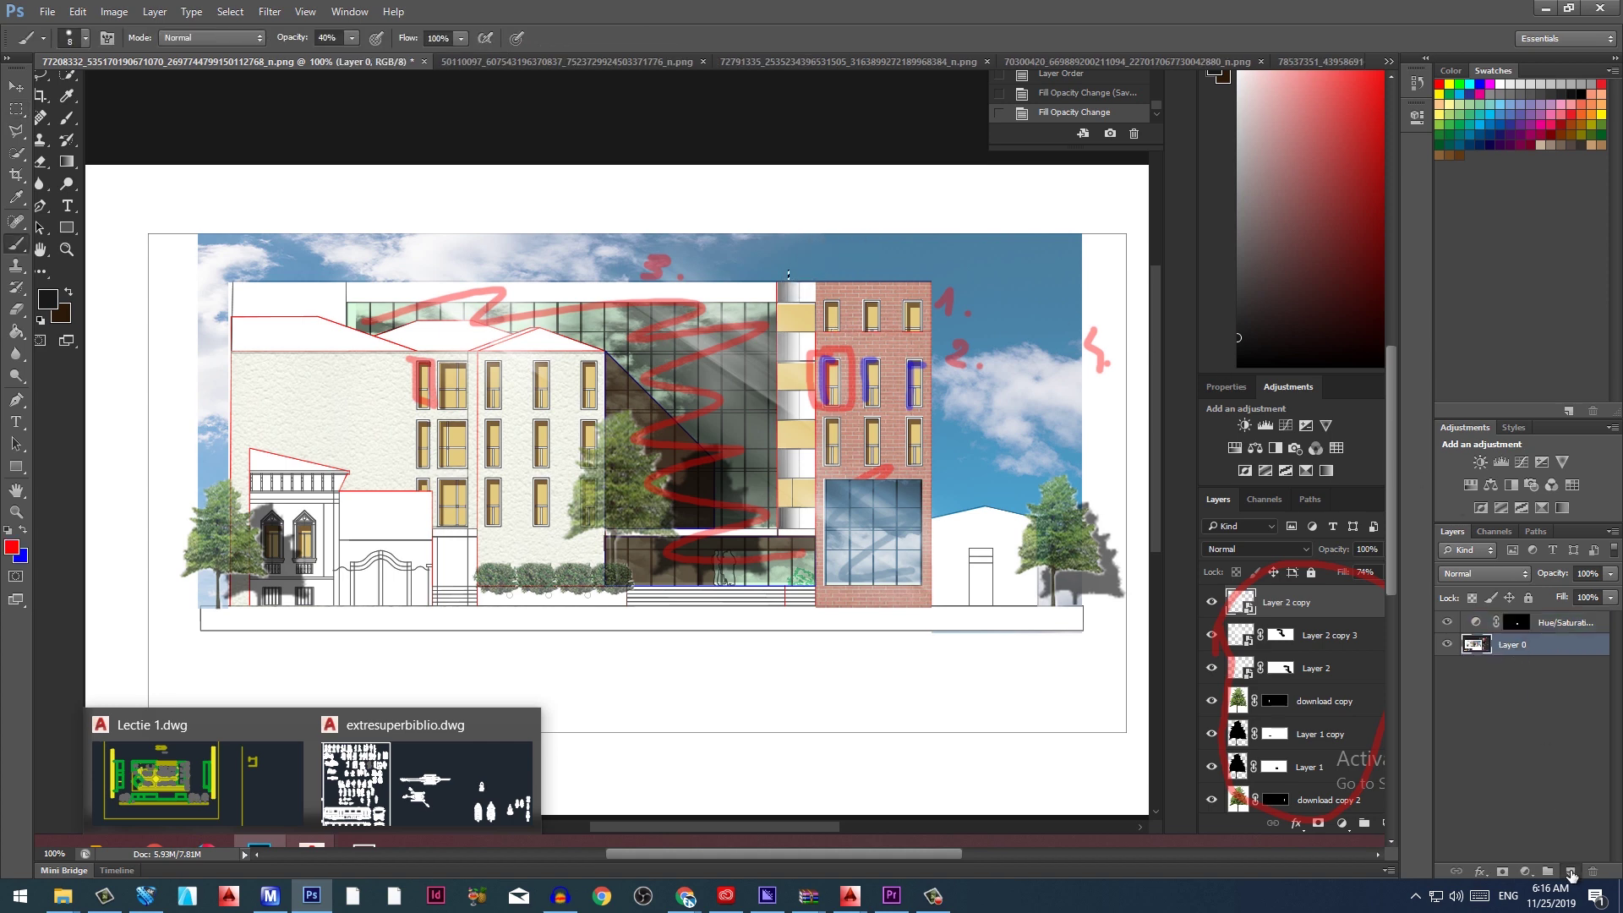
click(1570, 870)
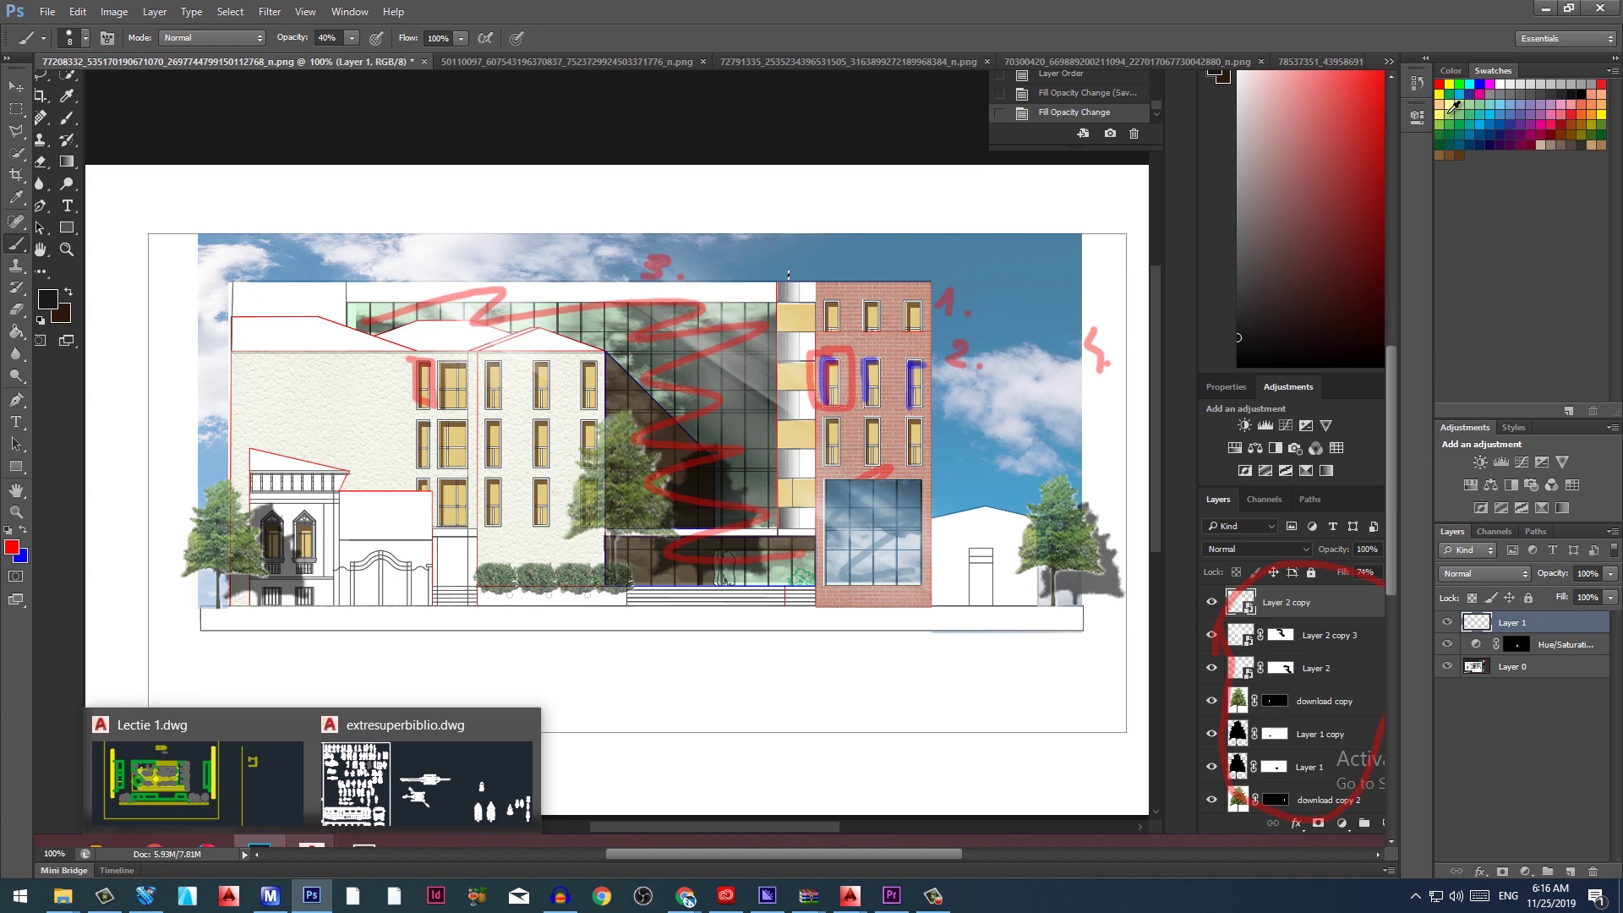
mouse_move(786, 255)
mouse_down()
mouse_move(776, 266)
mouse_move(803, 268)
mouse_move(784, 285)
mouse_up()
scroll(776, 335, up, 3)
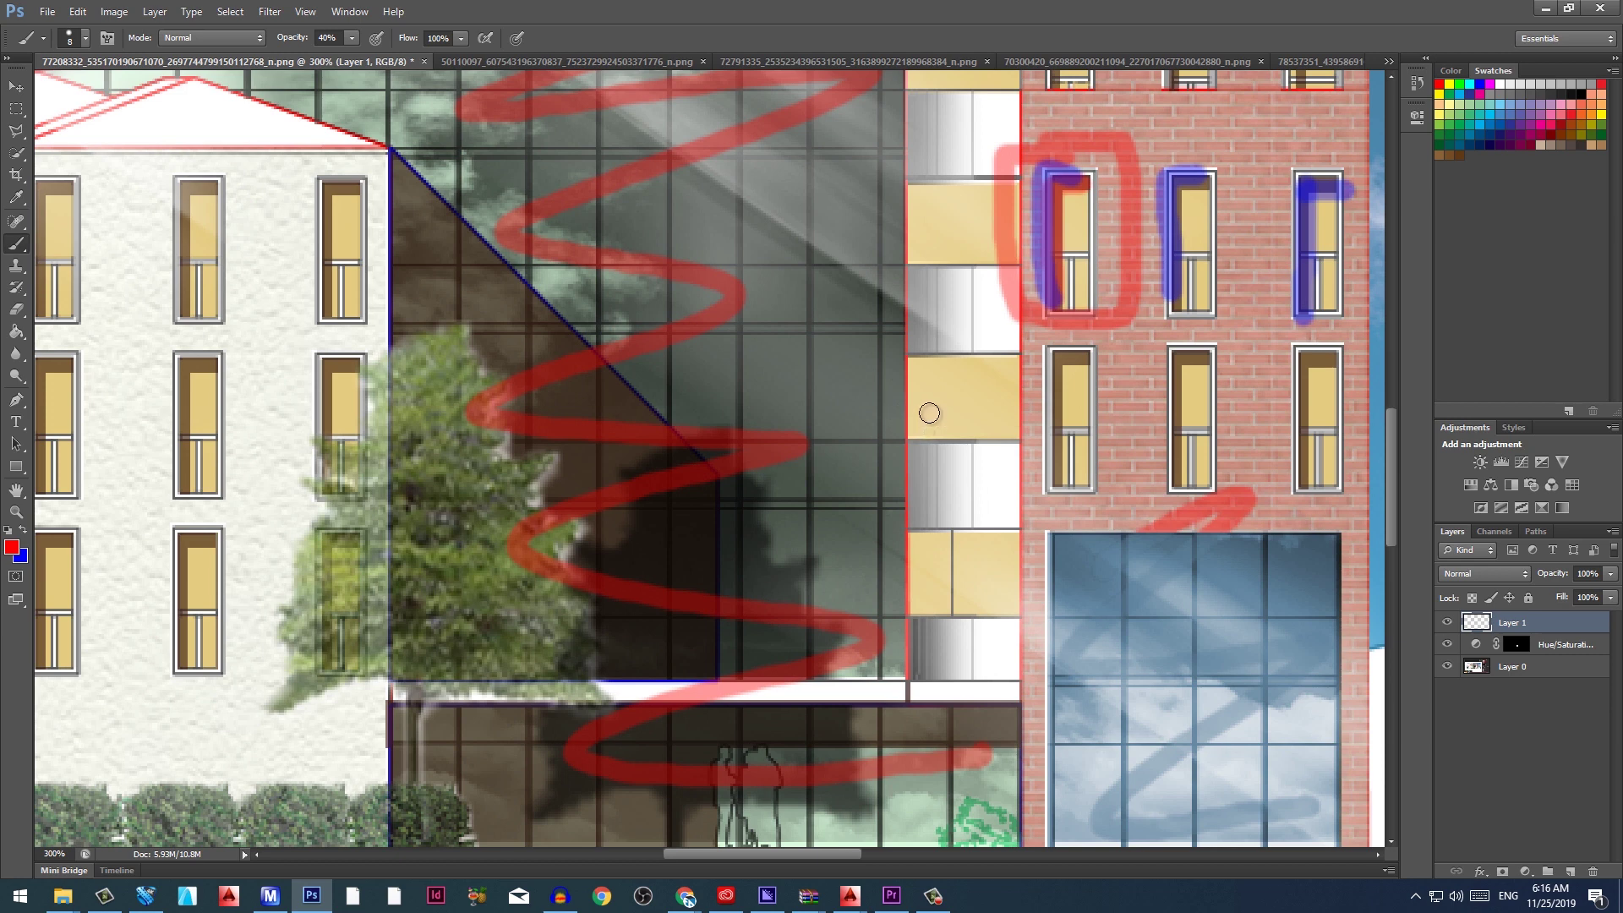
mouse_move(907, 532)
mouse_down()
mouse_move(895, 648)
mouse_move(909, 674)
mouse_move(1024, 675)
mouse_move(1026, 536)
mouse_move(939, 528)
mouse_move(918, 554)
mouse_up()
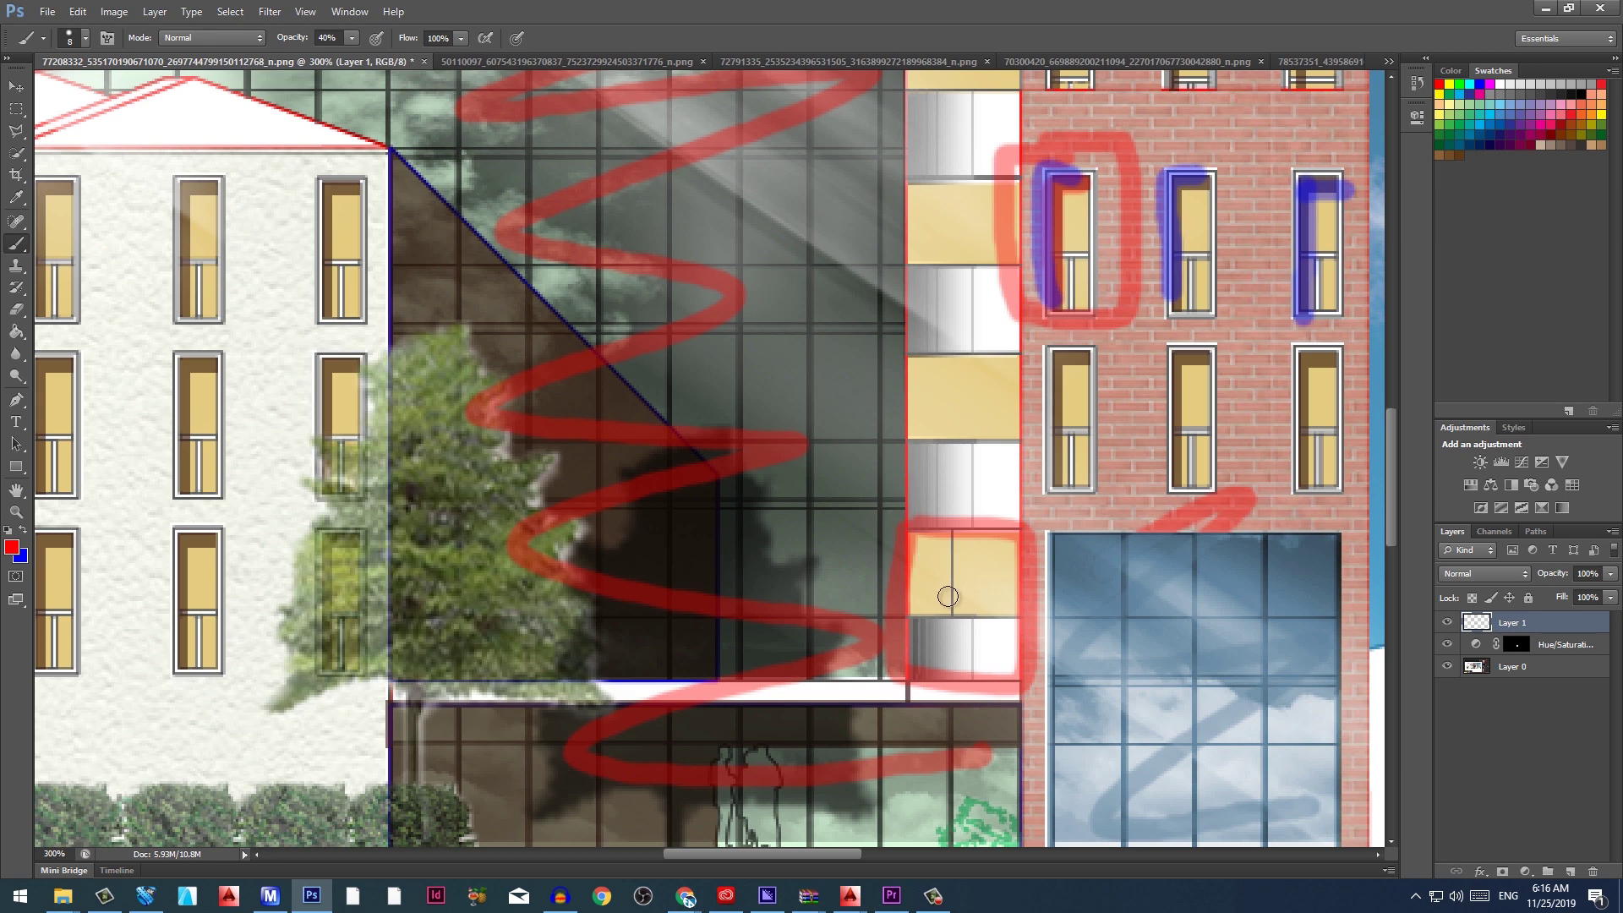
Draw curved red arrows over the glazing that point at the upper panels of the yellow-and-white strip
mouse_move(866, 504)
mouse_down()
mouse_move(858, 402)
mouse_move(911, 419)
mouse_up()
mouse_move(845, 364)
mouse_down()
mouse_move(852, 334)
mouse_move(902, 310)
mouse_up()
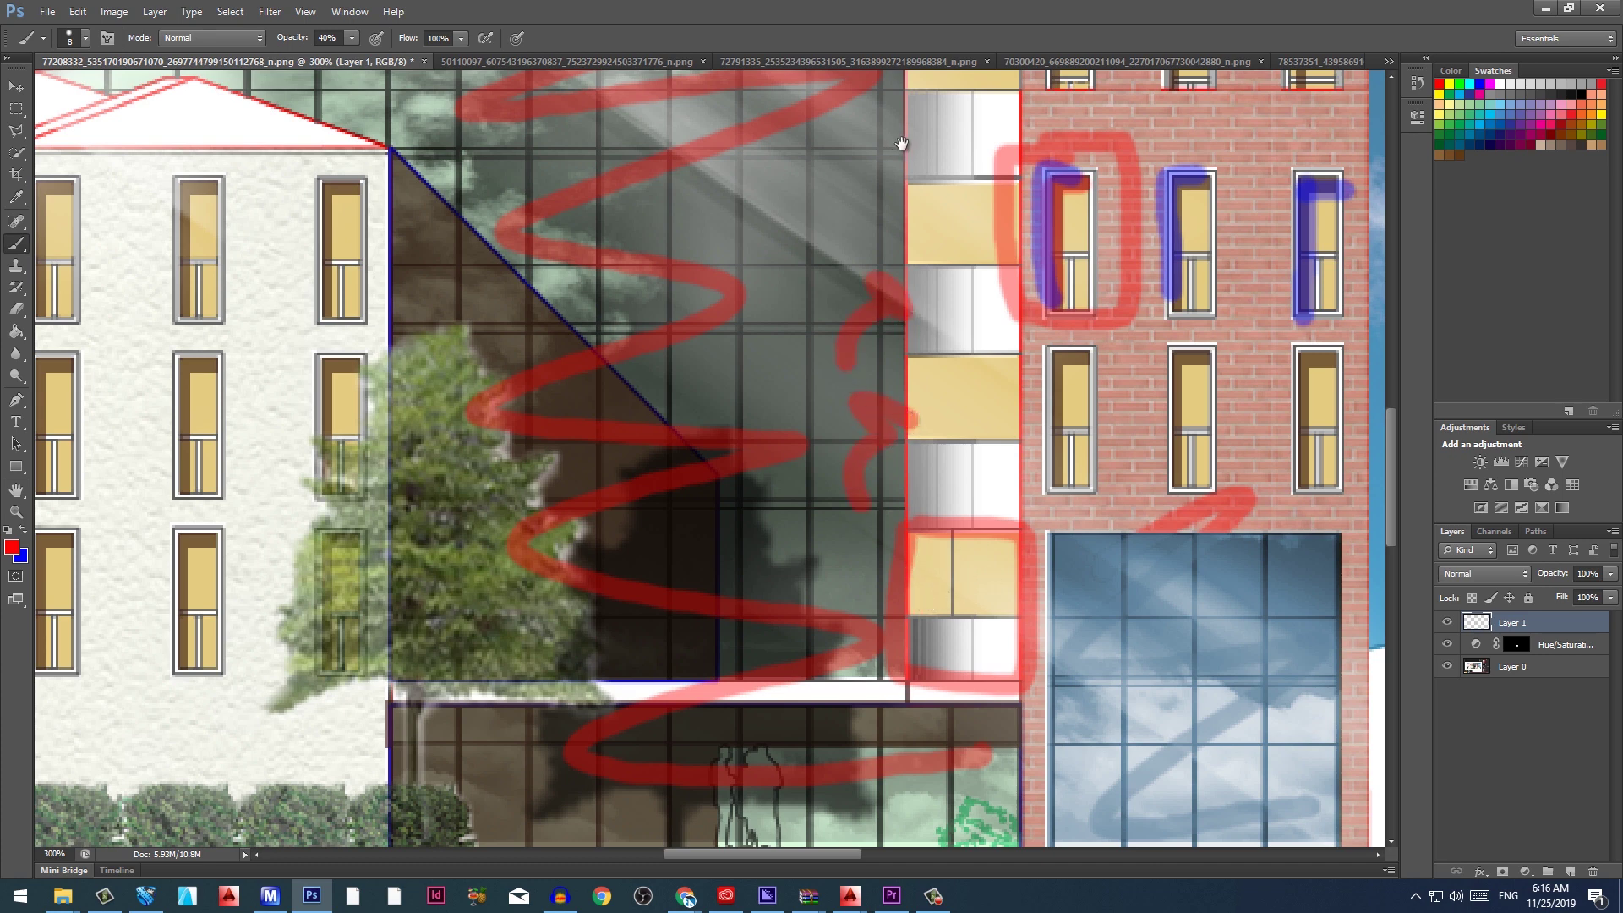
drag(905, 145, 942, 411)
drag(884, 457, 912, 329)
scroll(913, 383, down, 2)
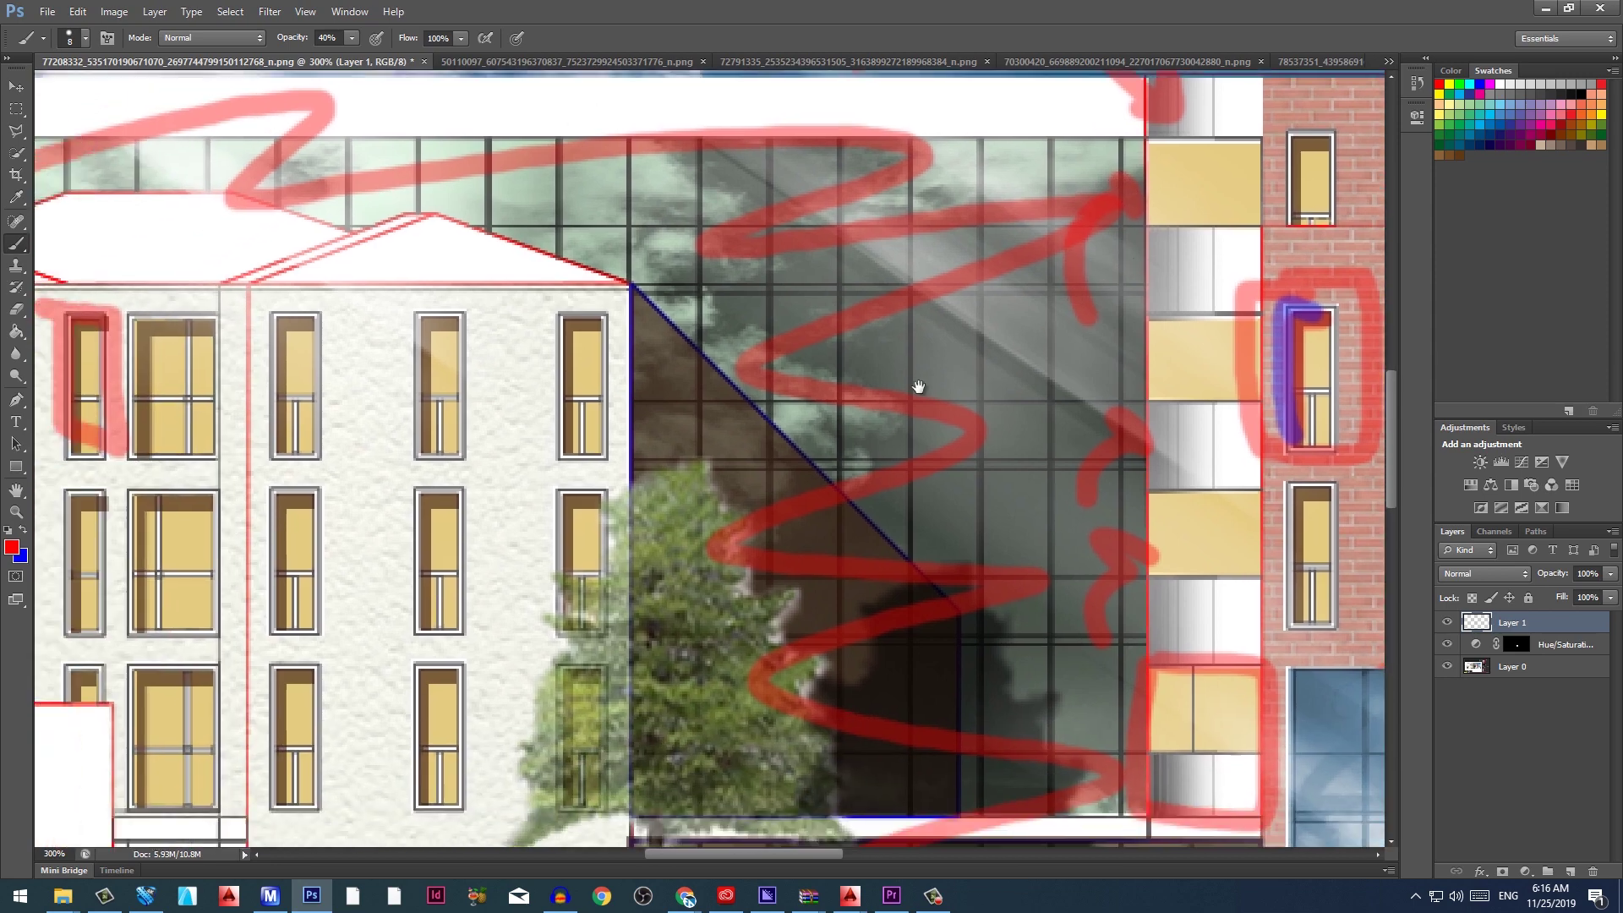
scroll(850, 413, up, 2)
scroll(851, 413, down, 1)
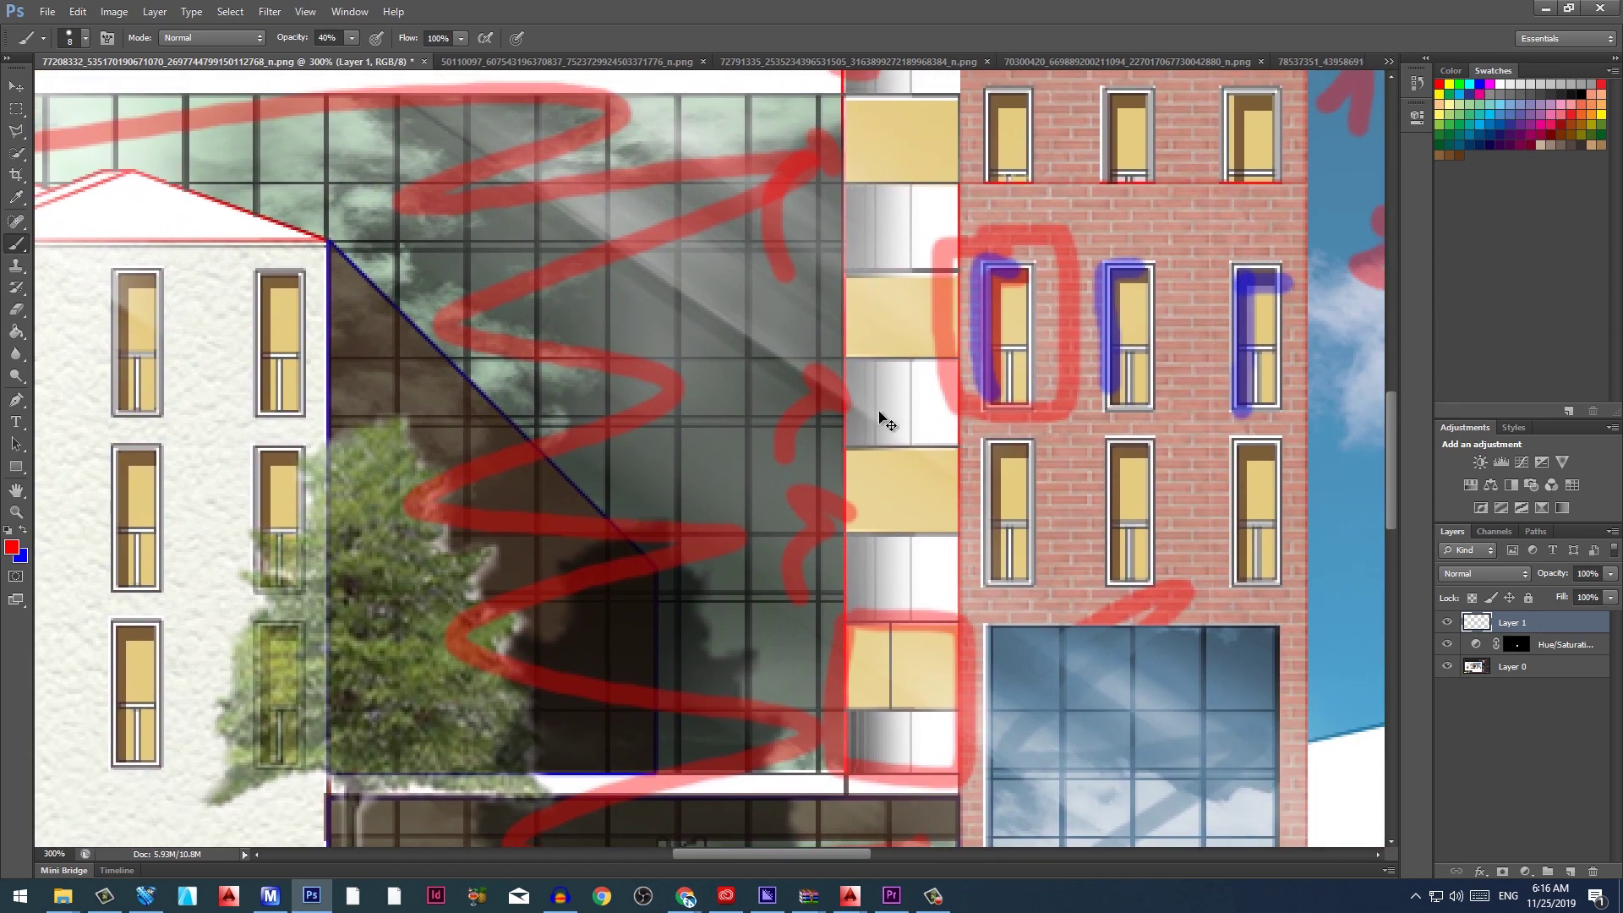
scroll(880, 417, down, 1)
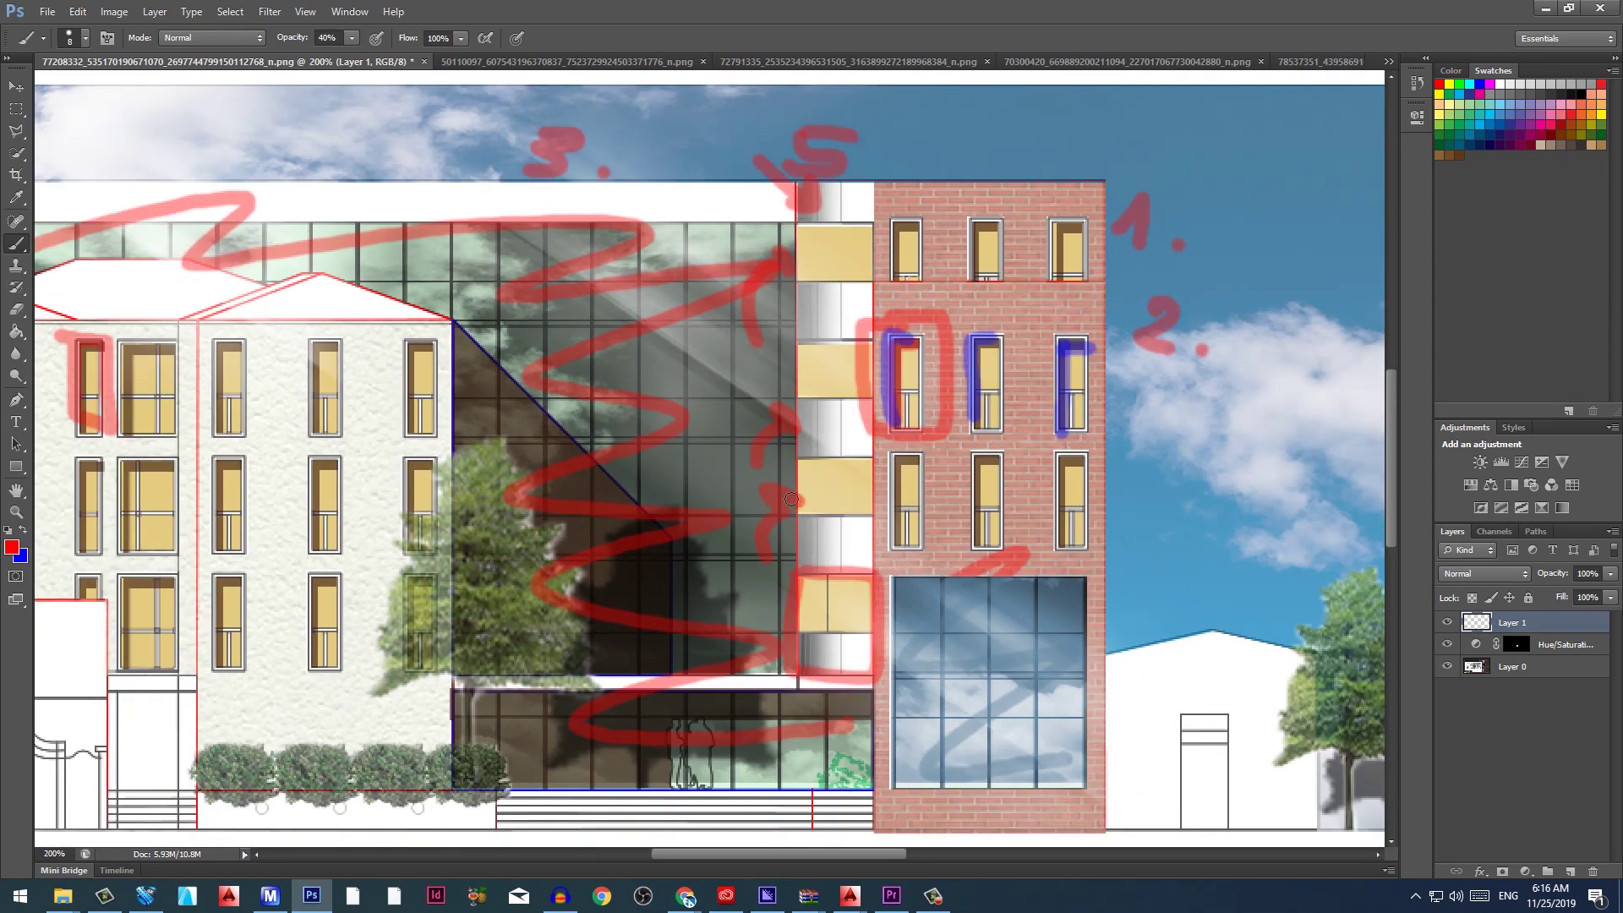
Write a red "6" with an arrow pointing at the brick block, and duplicate the annotation layer four times to strengthen its strokes
drag(1192, 434, 1168, 467)
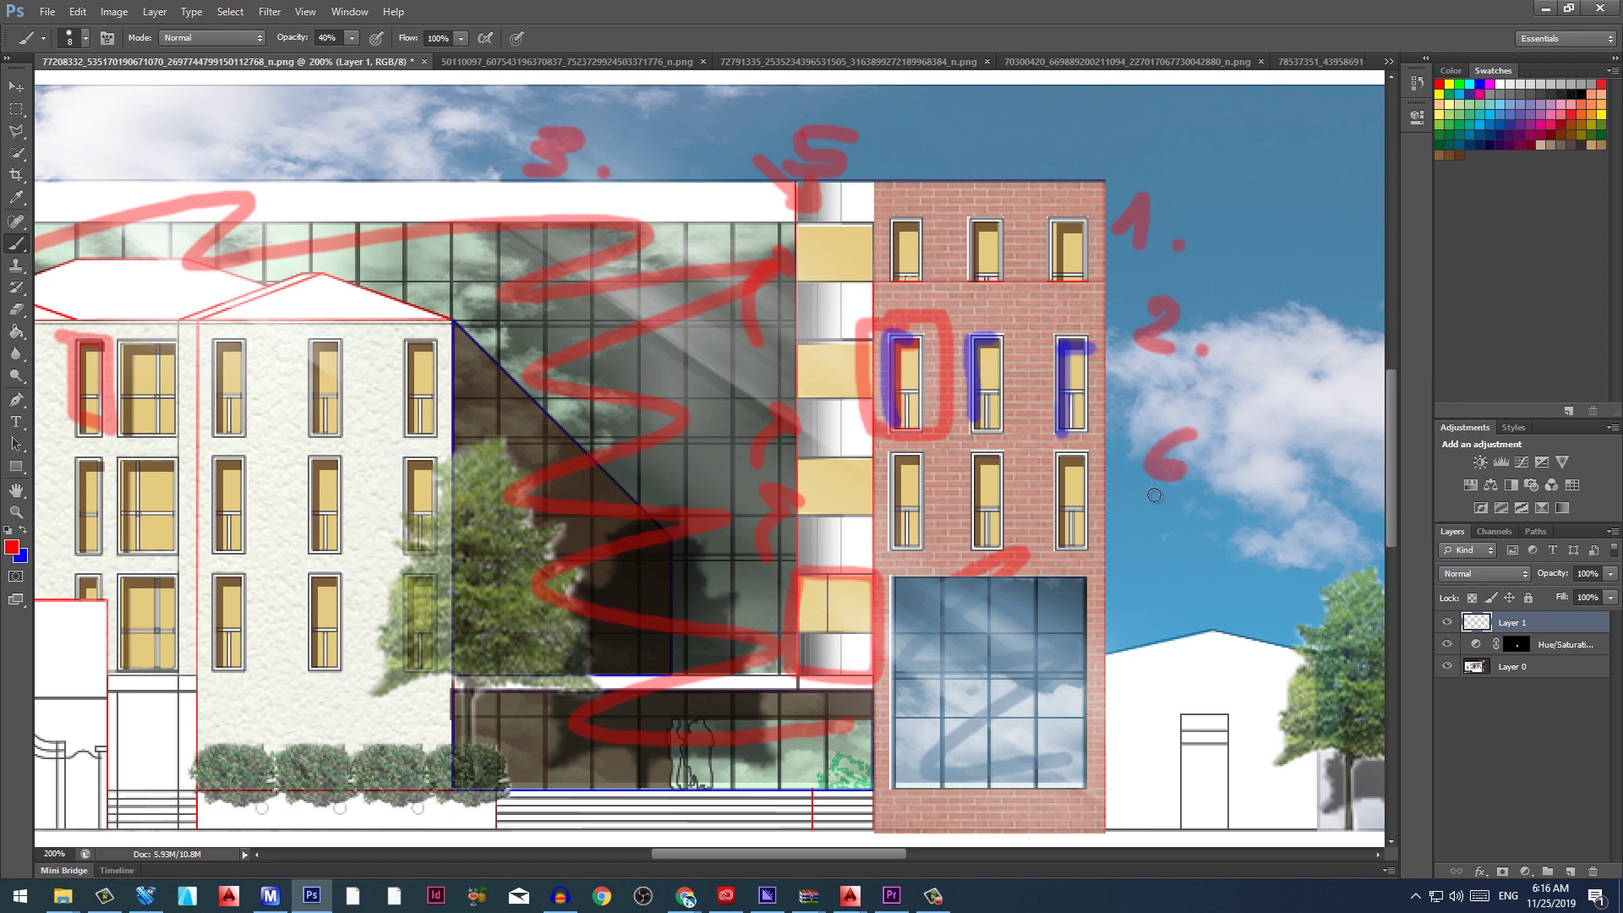
mouse_move(1172, 522)
mouse_down()
mouse_move(1121, 529)
mouse_move(1148, 552)
mouse_up()
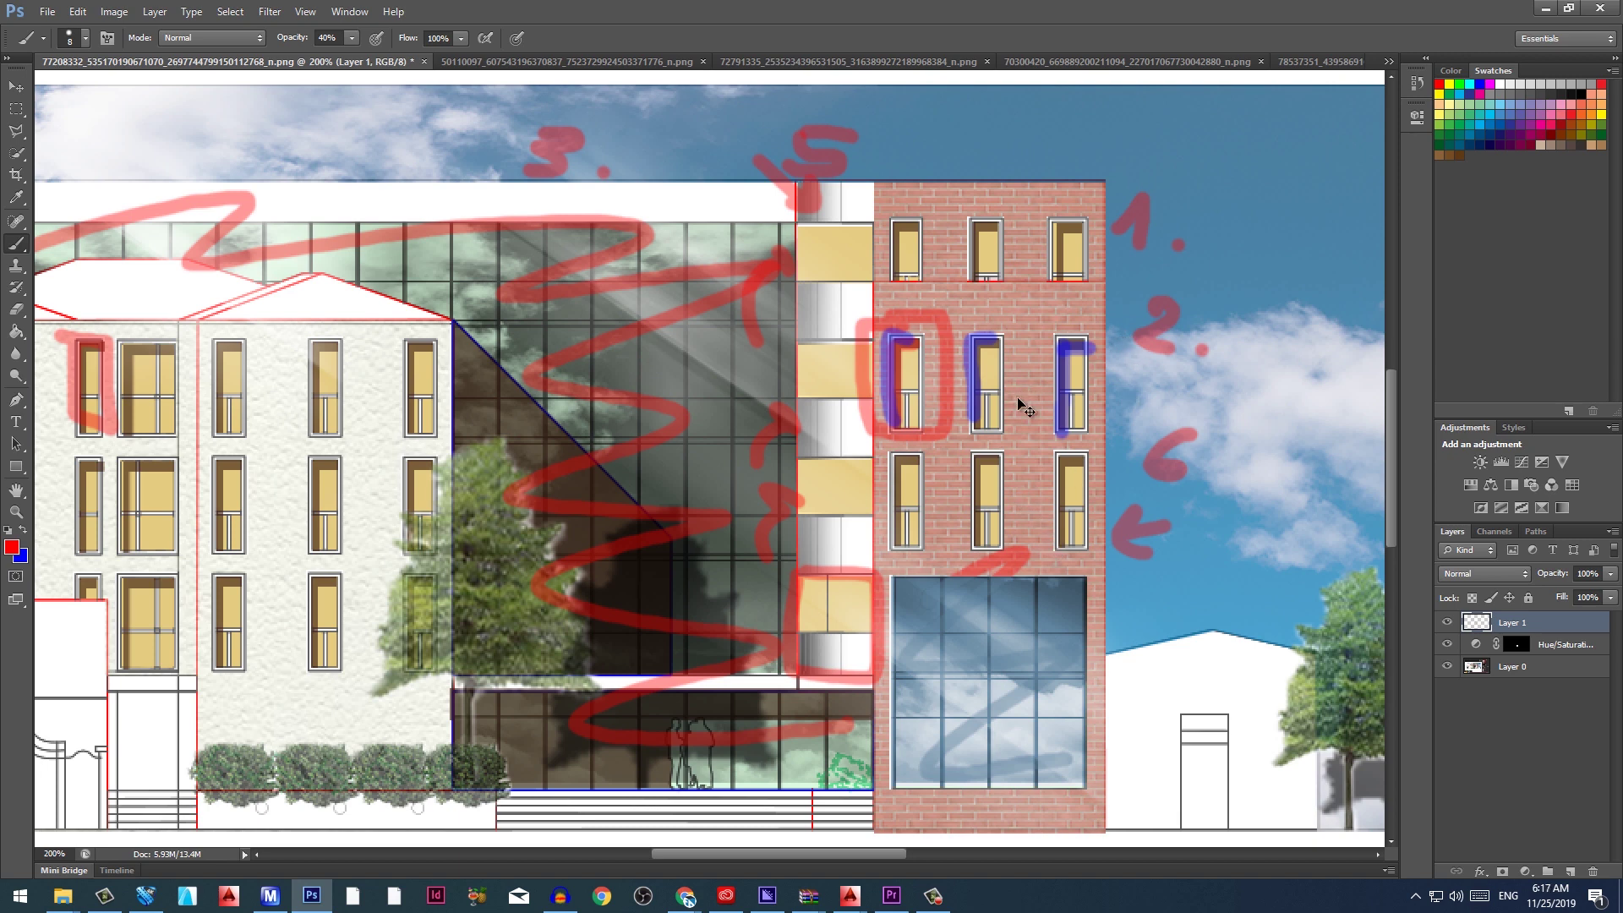
key(ctrl+j)
key(ctrl+j)
key(ctrl+j)
key(ctrl+j)
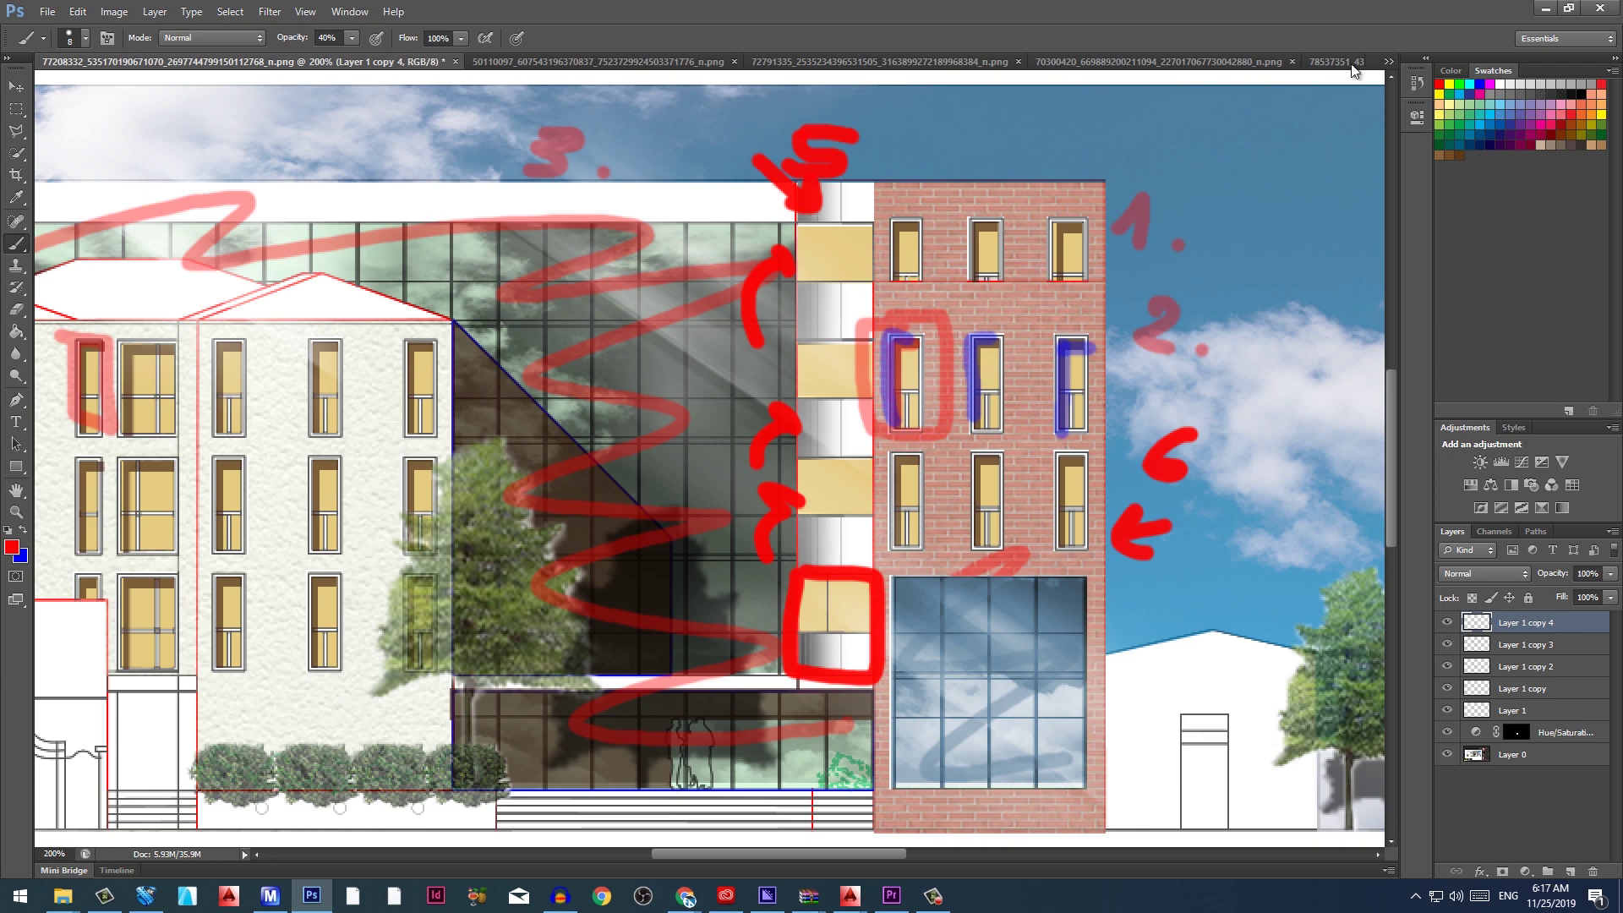
Switch to the Fatada Exercitiu Photoshop 2 document and activate the Magic Wand tool, keeping the document open
click(1389, 62)
click(1225, 160)
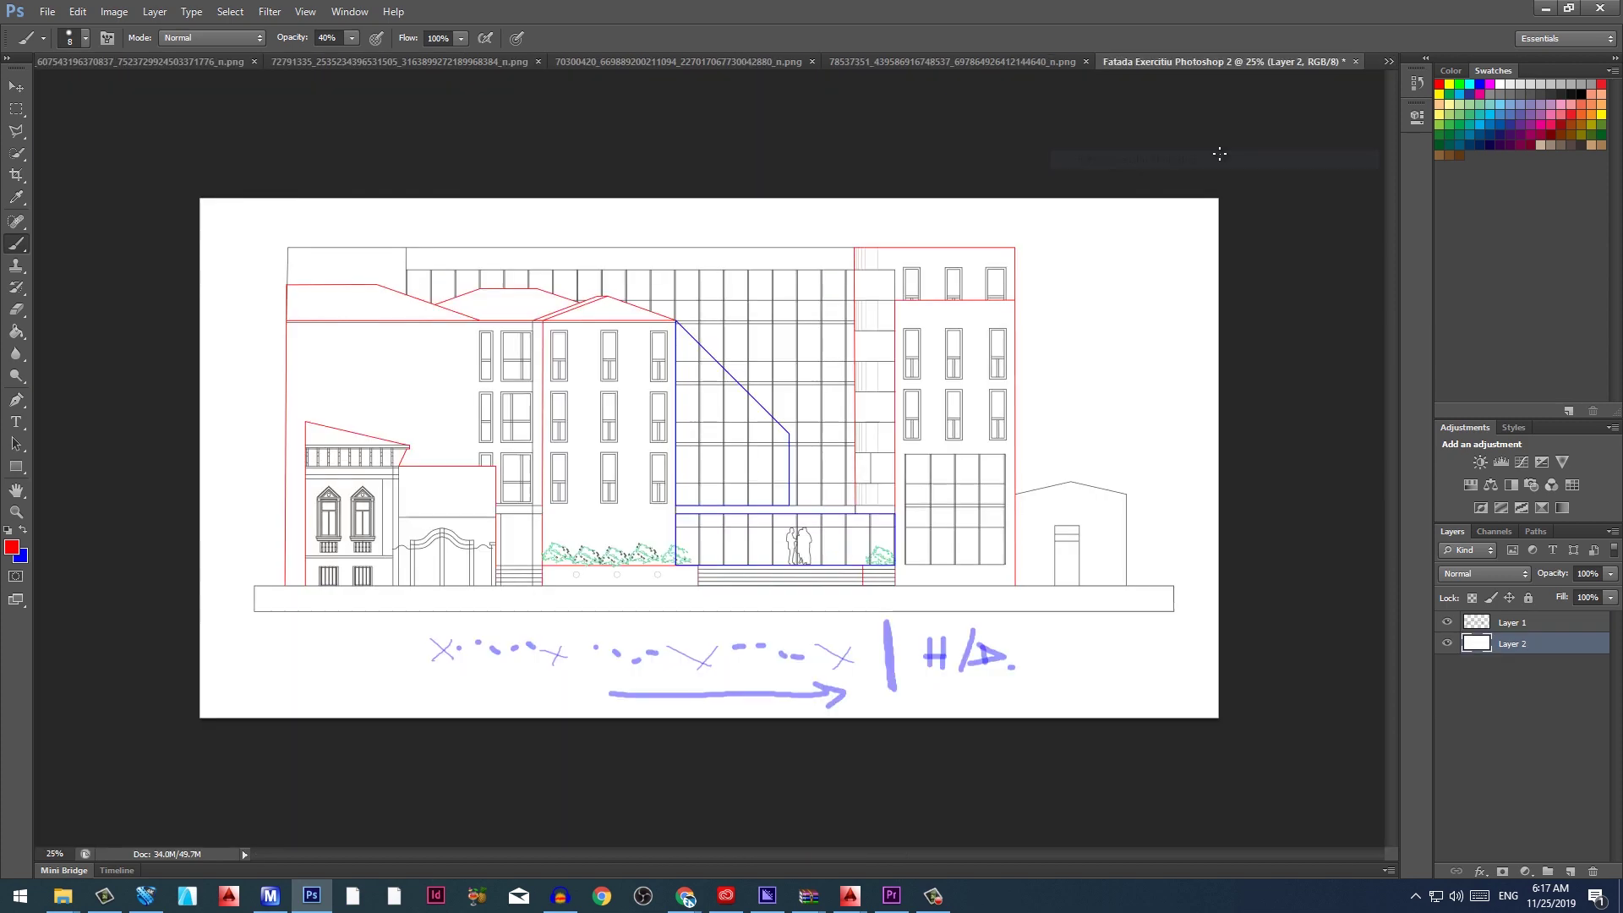
key(w)
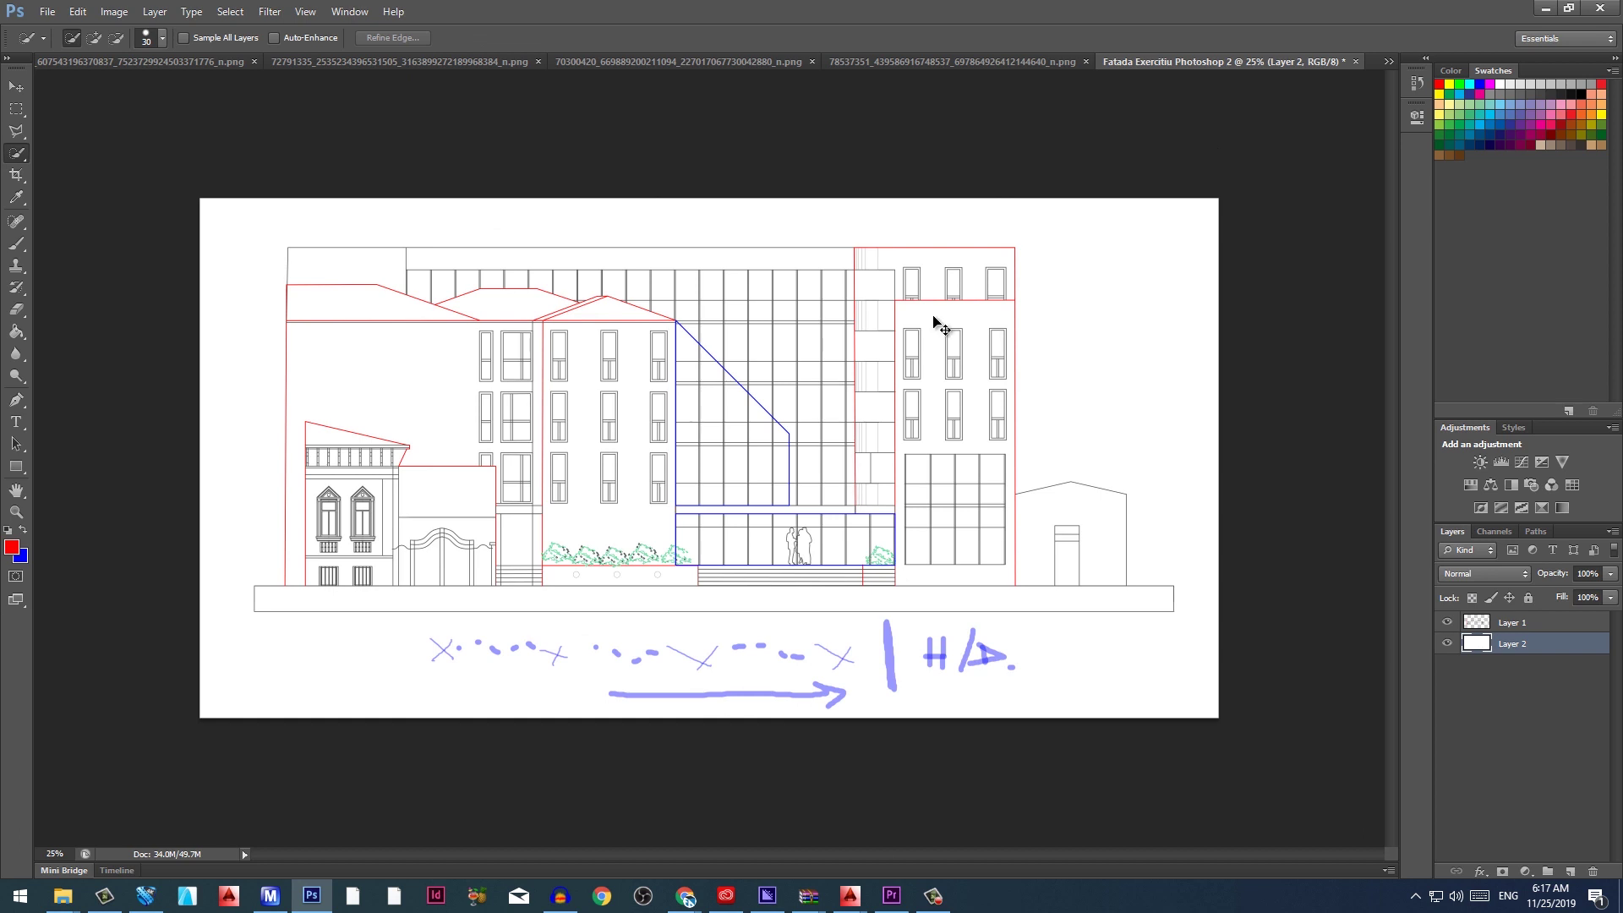
key(ctrl+w)
click(891, 336)
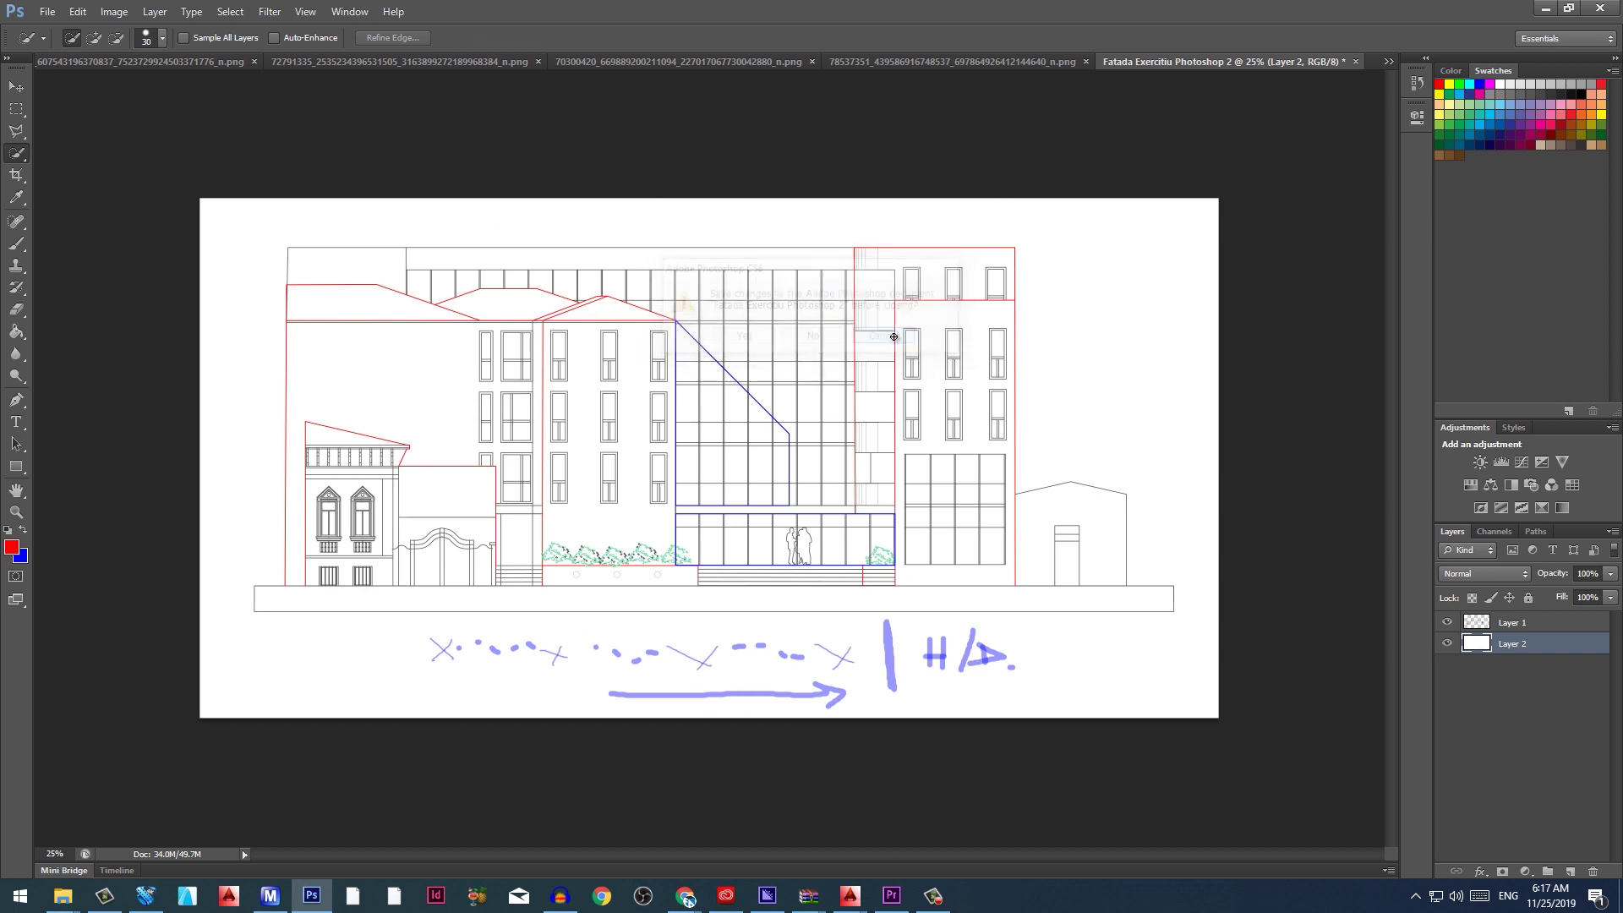
key(shift+w)
On Layer 1, select the main and top-storey wall areas around the windows of the tall red-outlined block with the Magic Wand
click(934, 316)
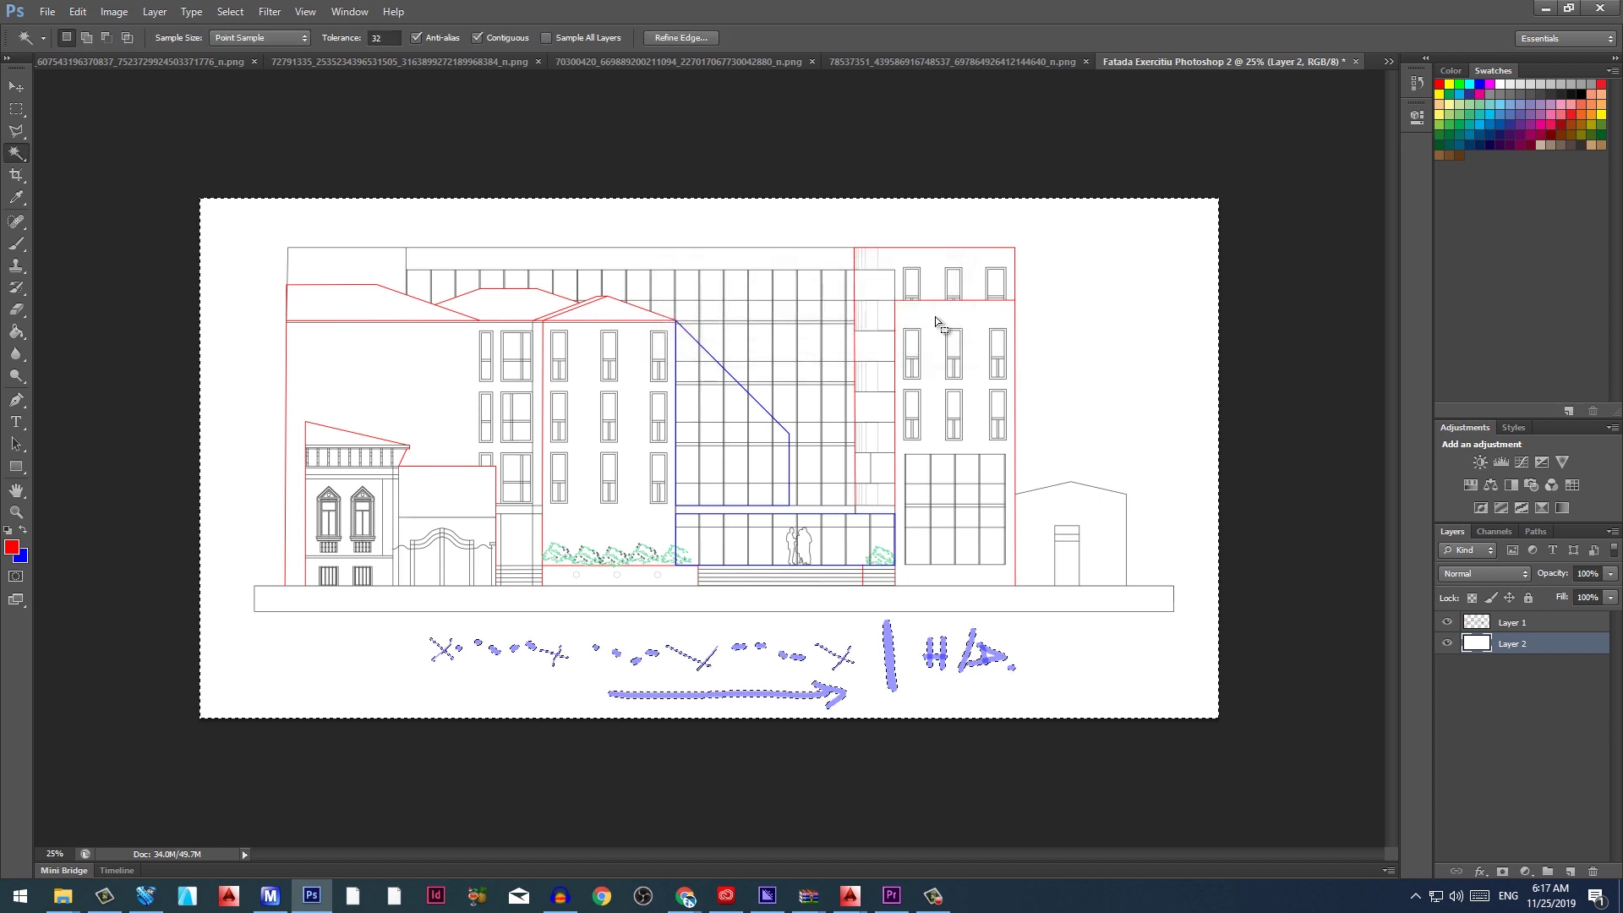
key(ctrl+d)
click(1471, 615)
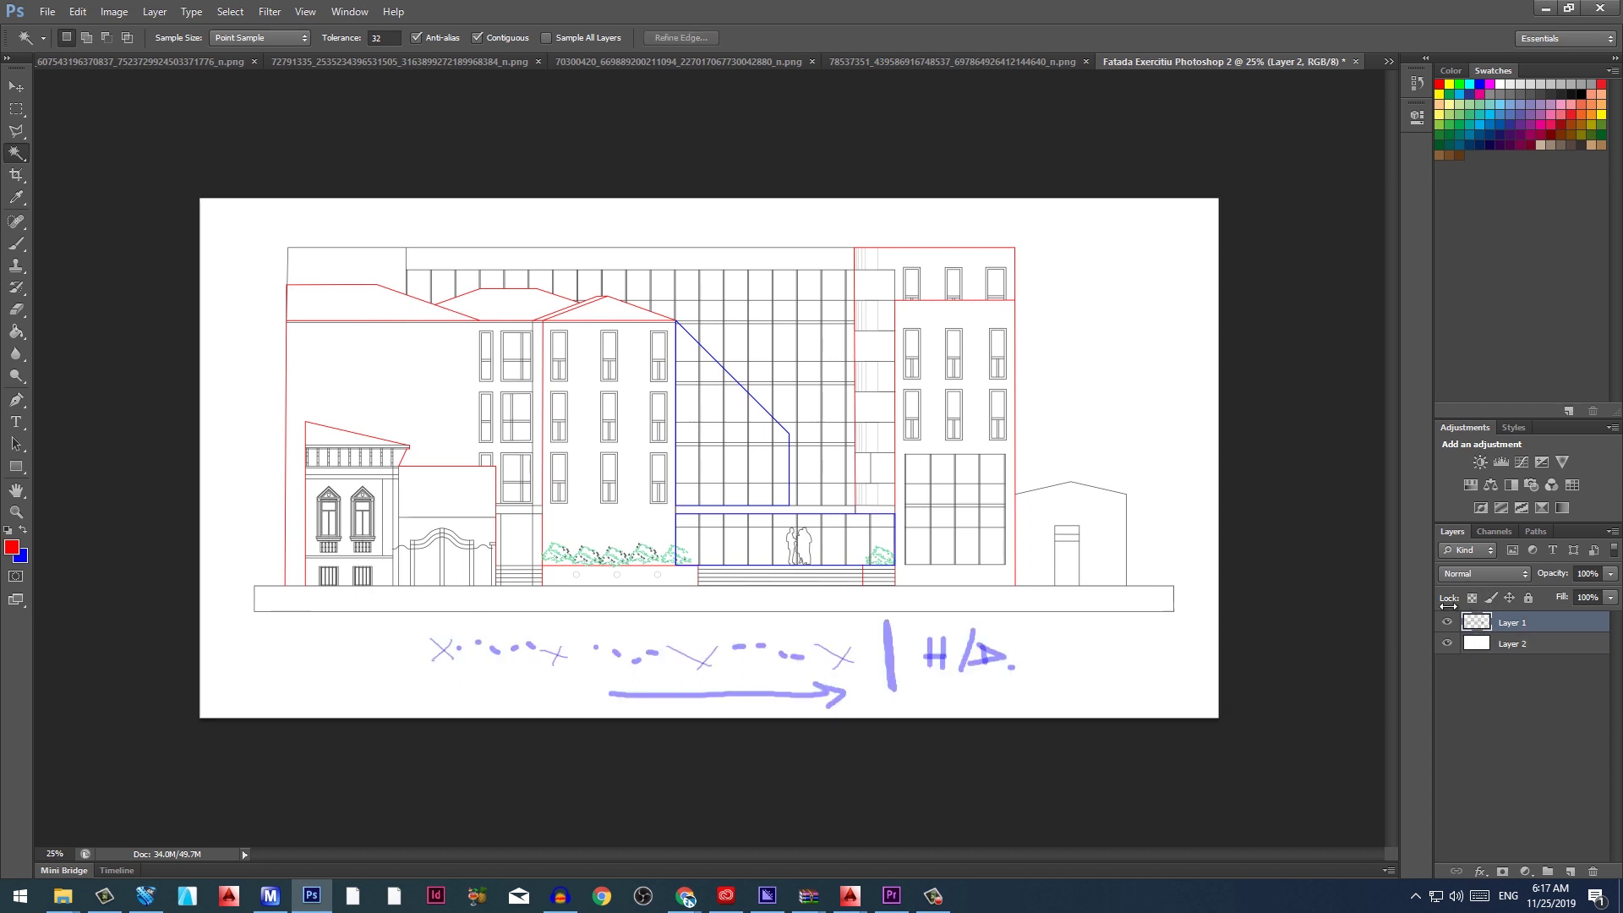
click(985, 337)
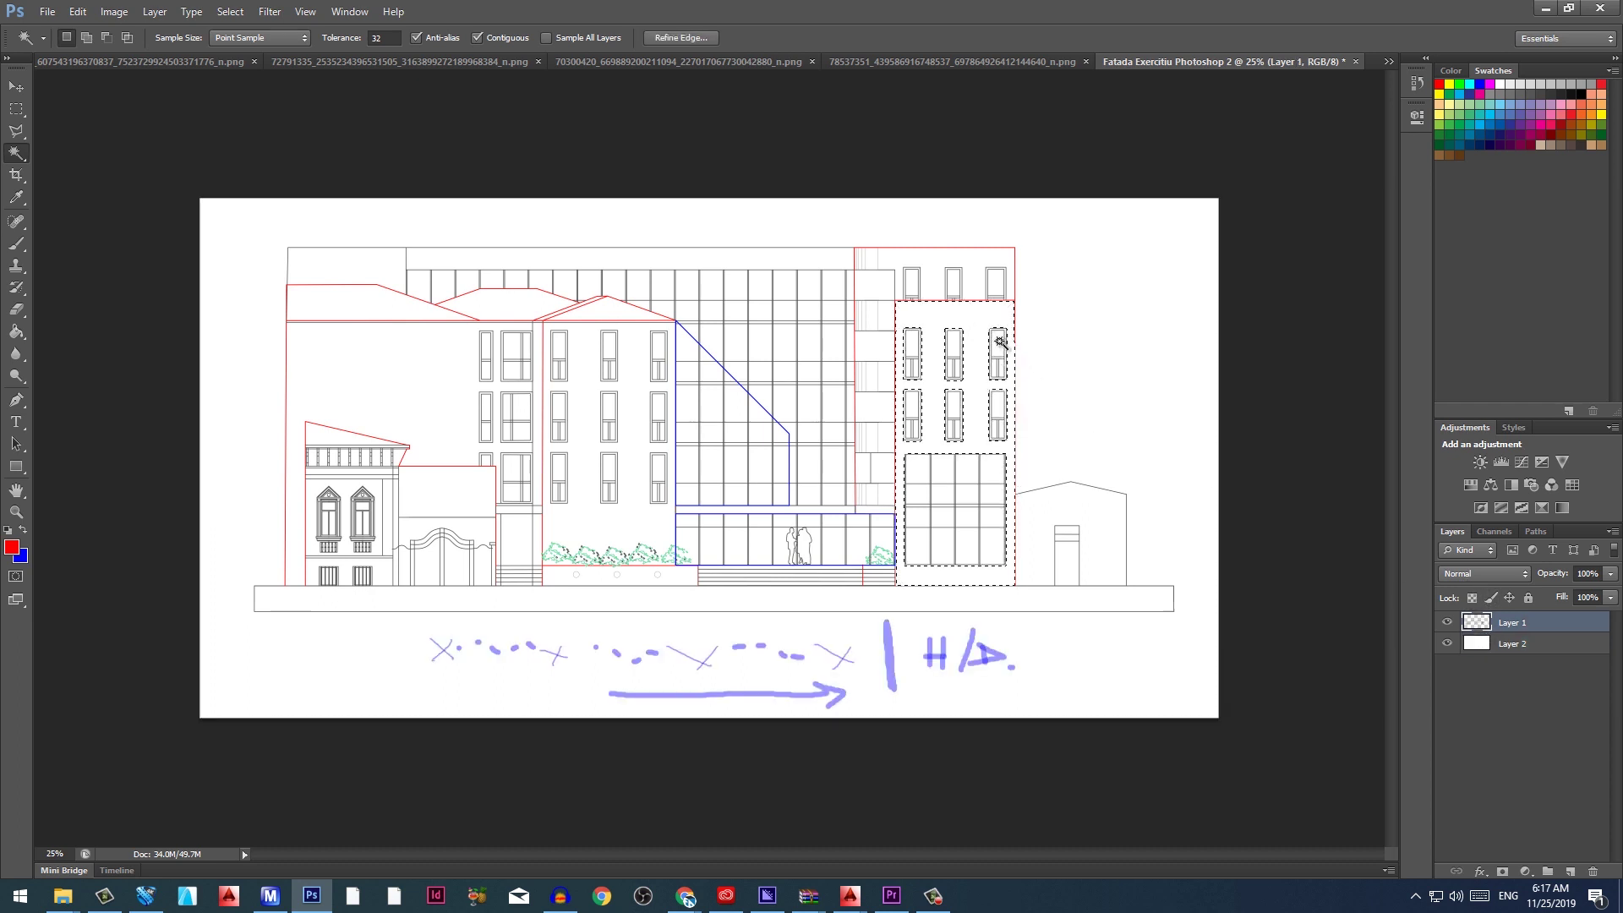
shift+click(978, 261)
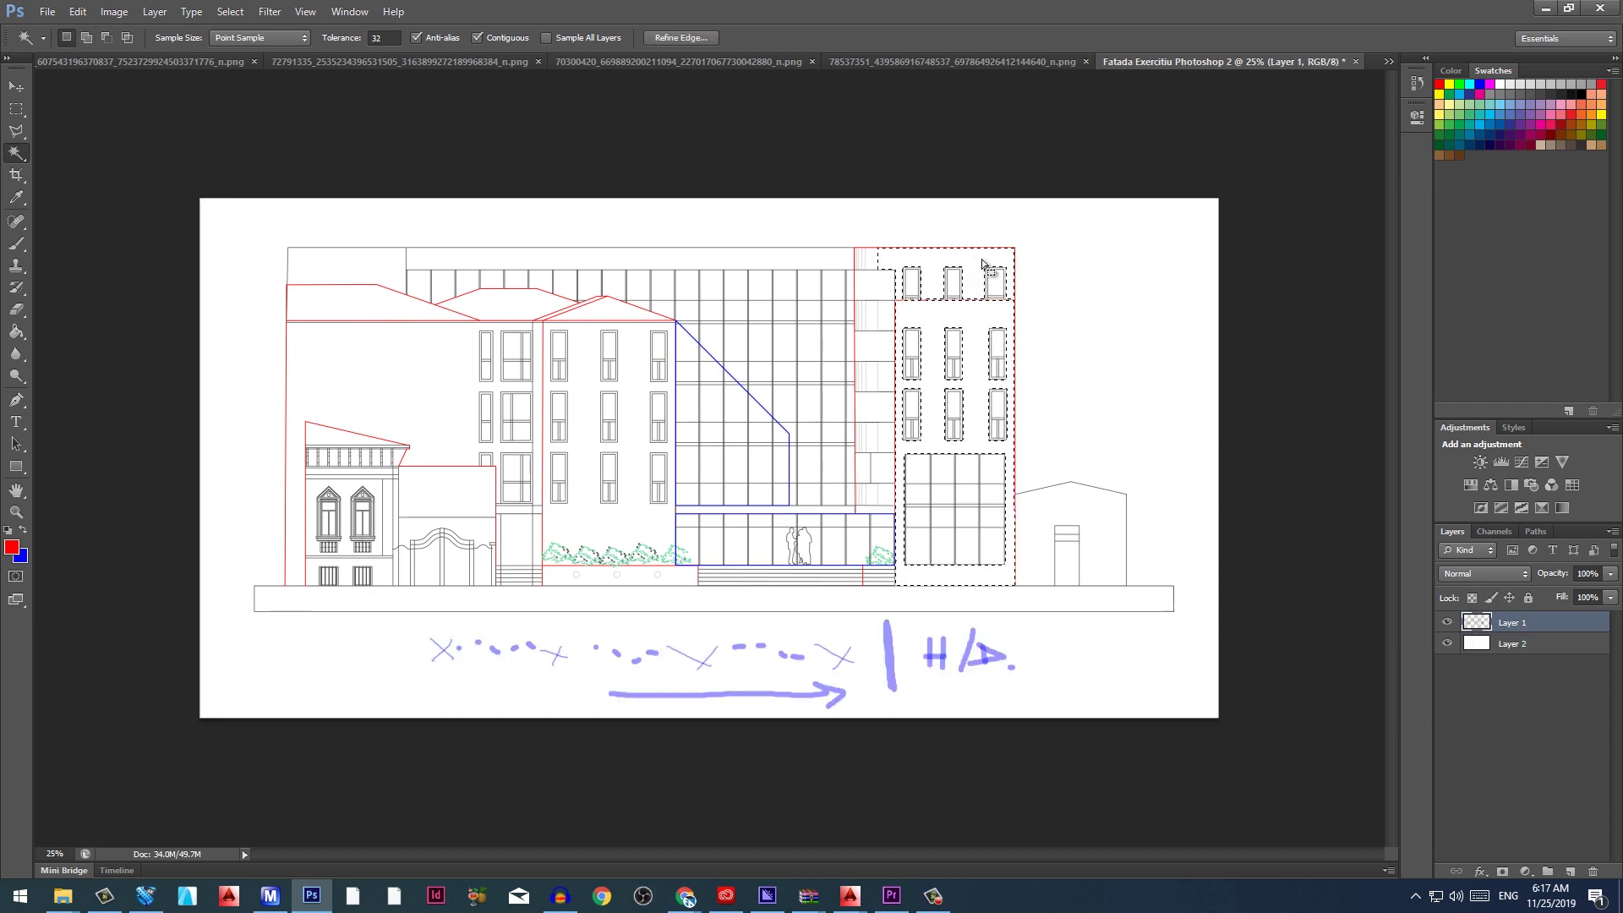
Add a new layer, fill the selected wall areas with red, and clear the selection
click(1568, 871)
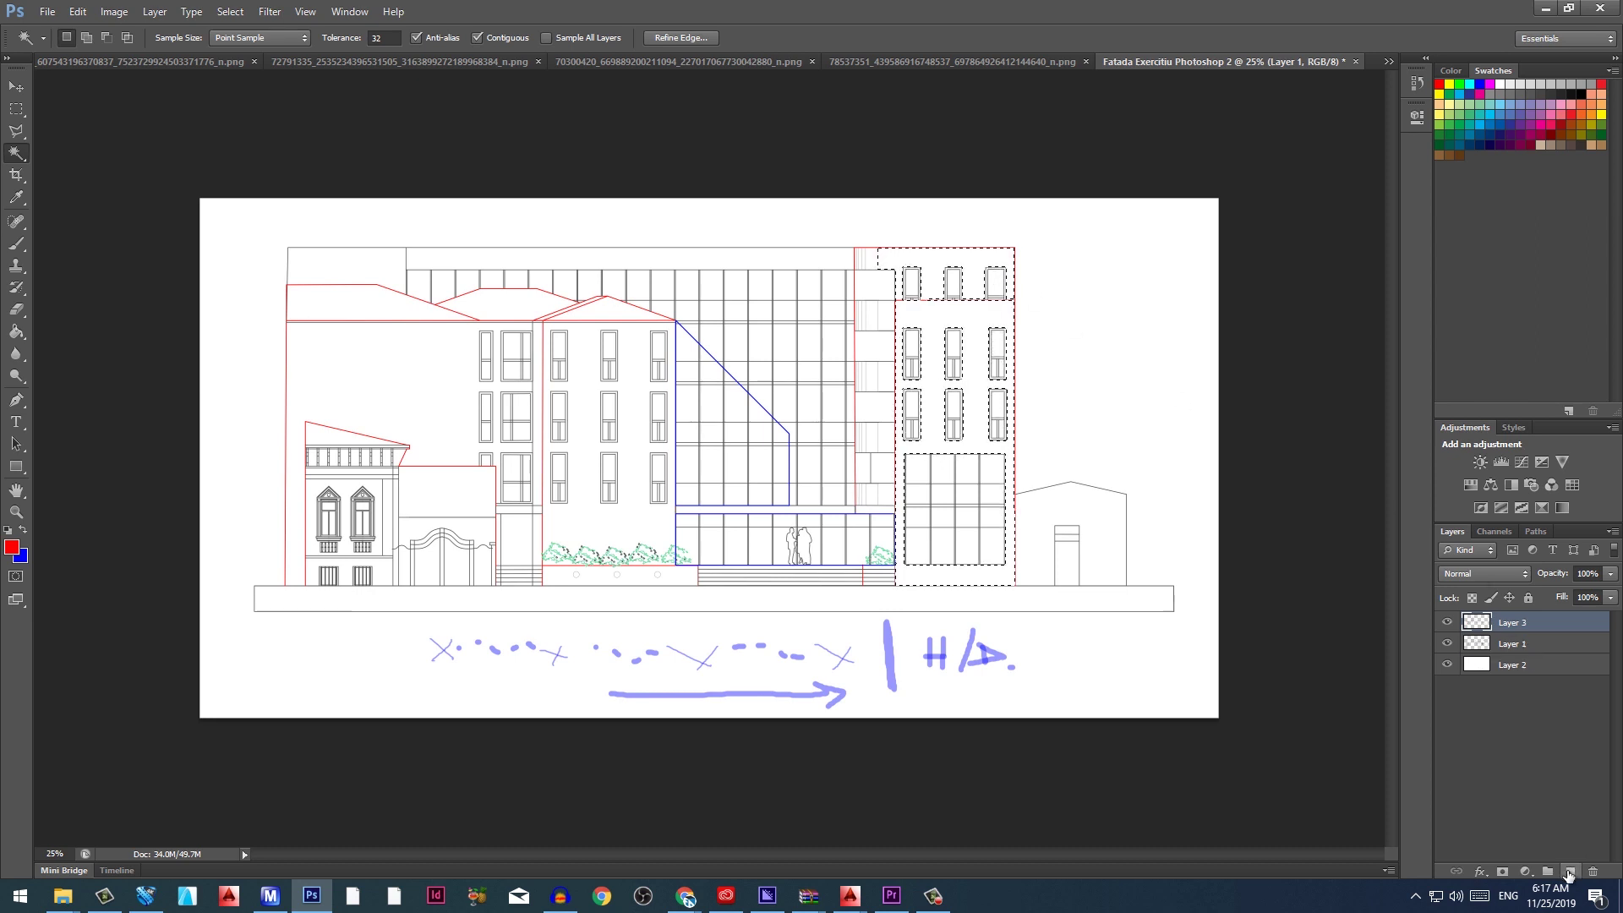
key(g)
click(933, 327)
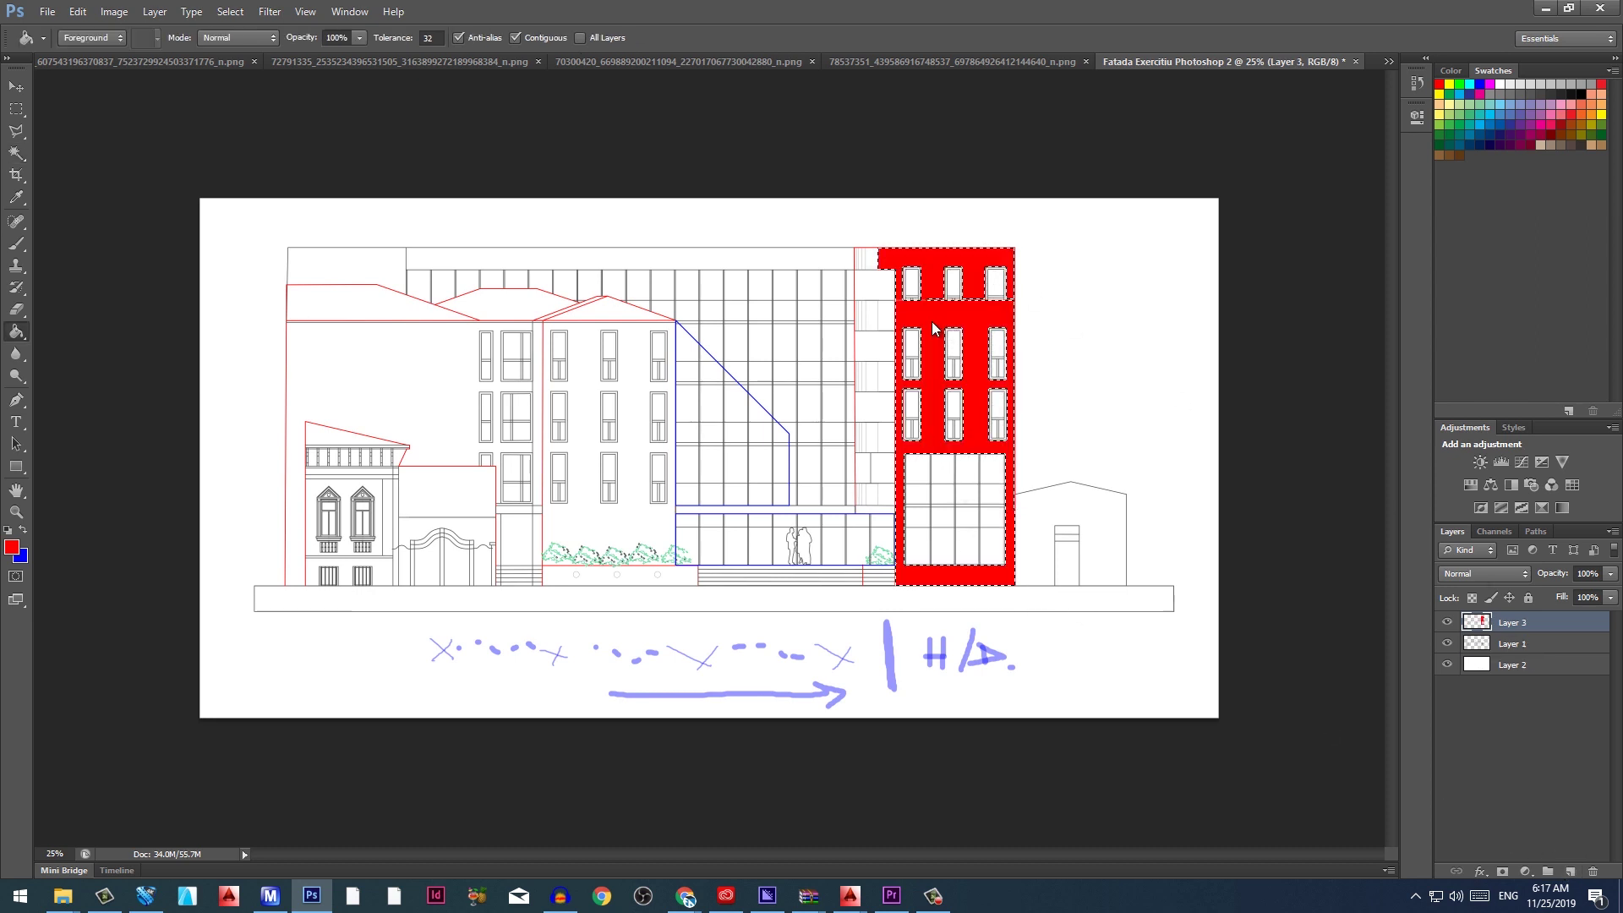
key(ctrl+d)
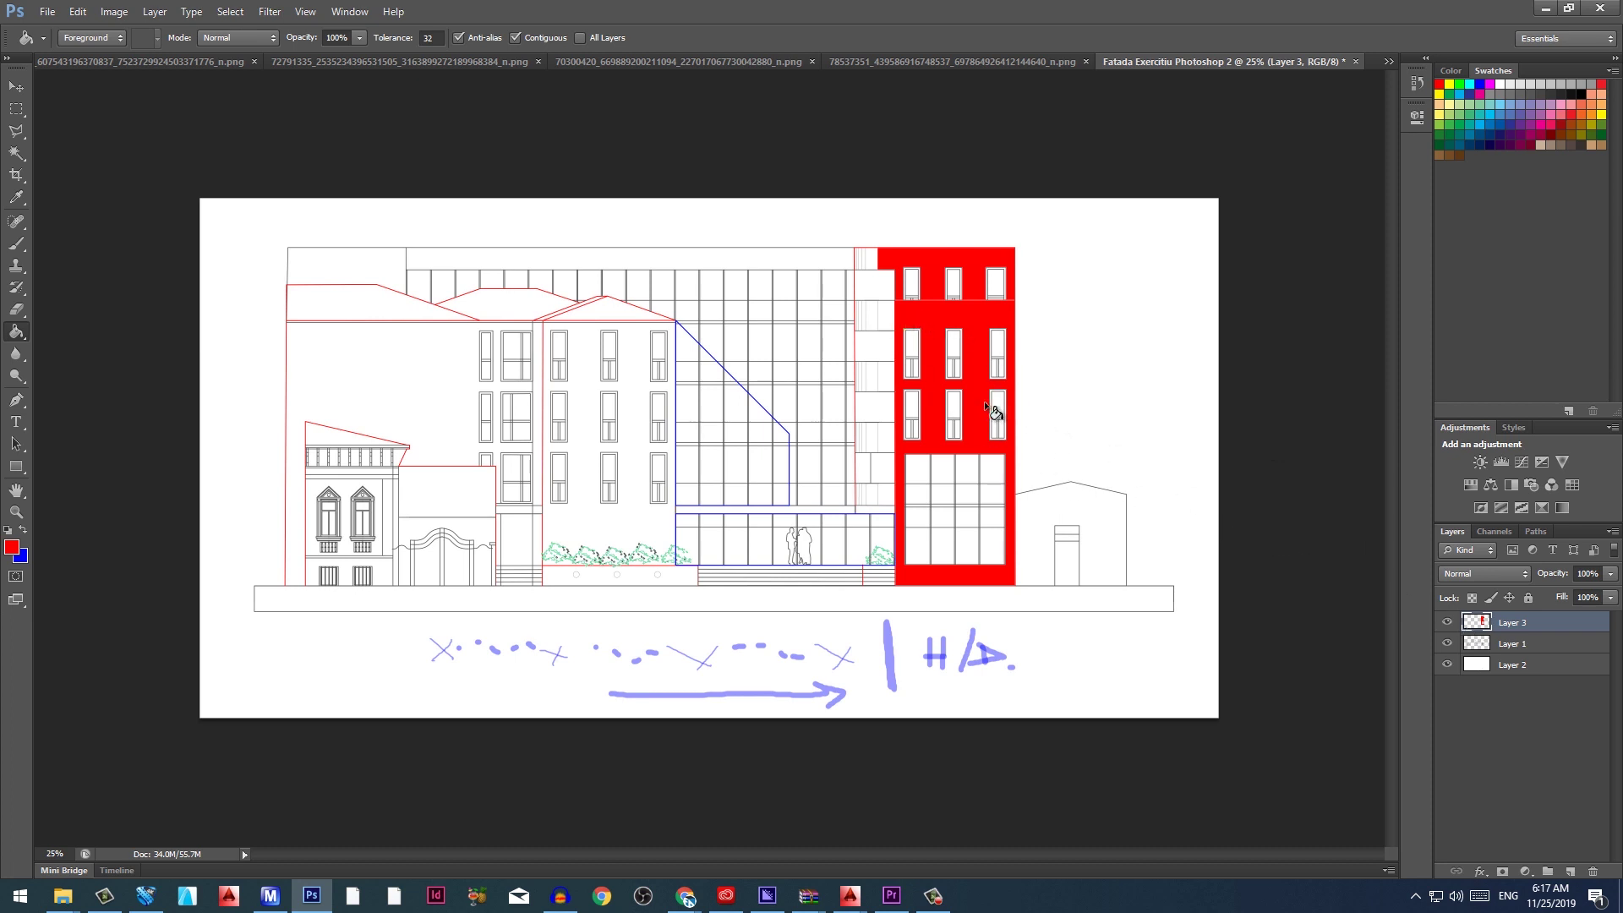
Return to the annotated reference image and write a red "7." on the white facade with an arrow pointing at the tree
click(1387, 62)
click(1313, 67)
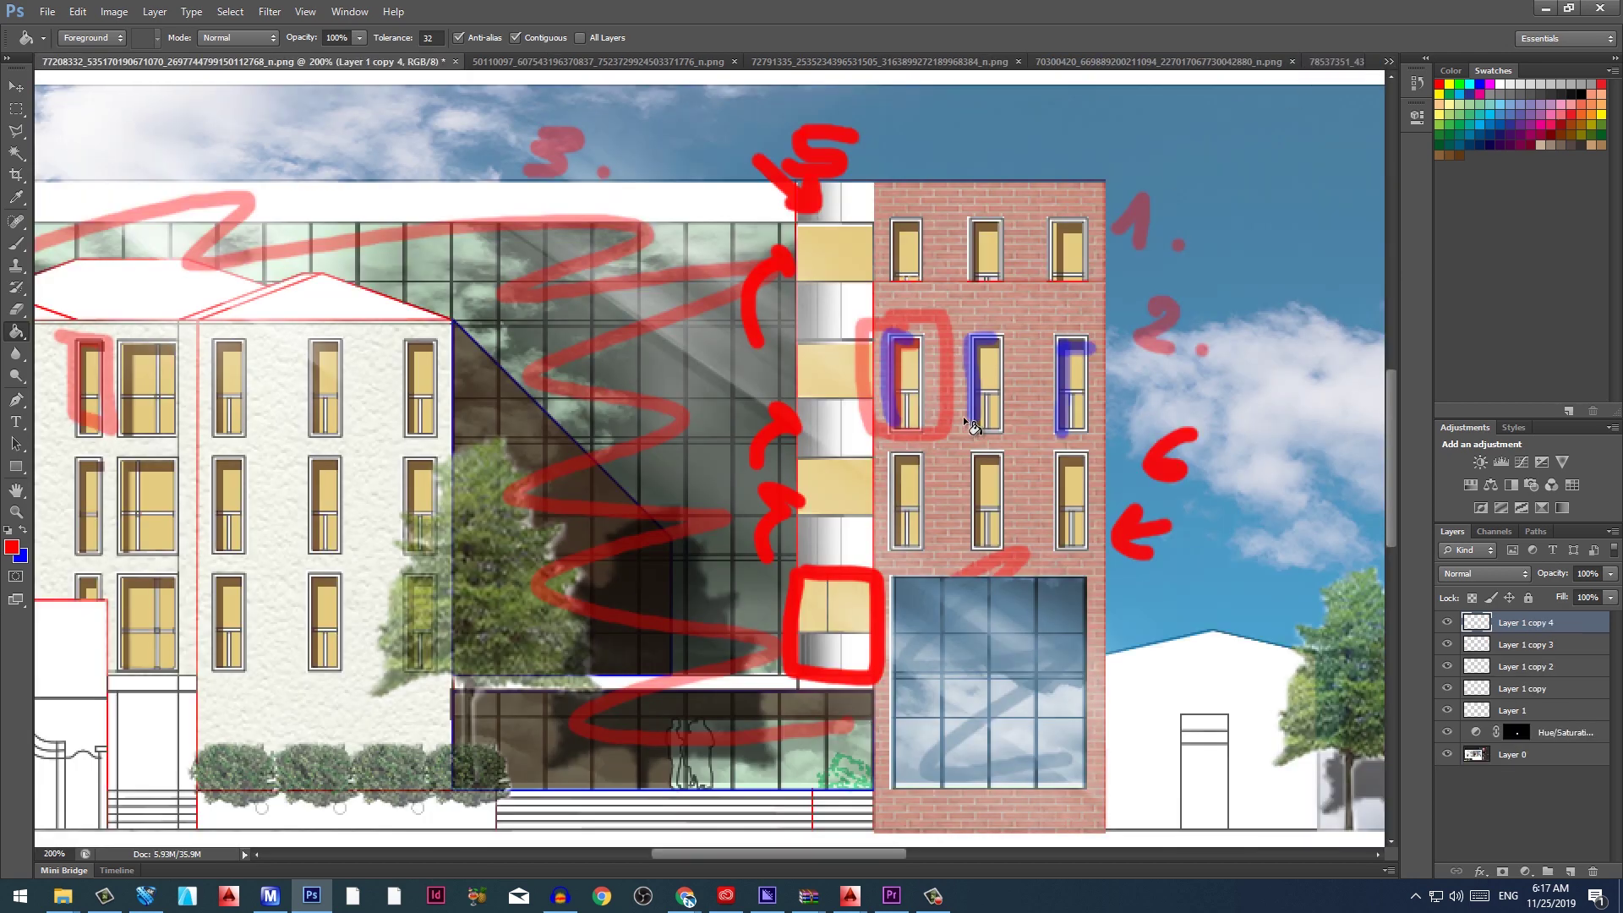
key(b)
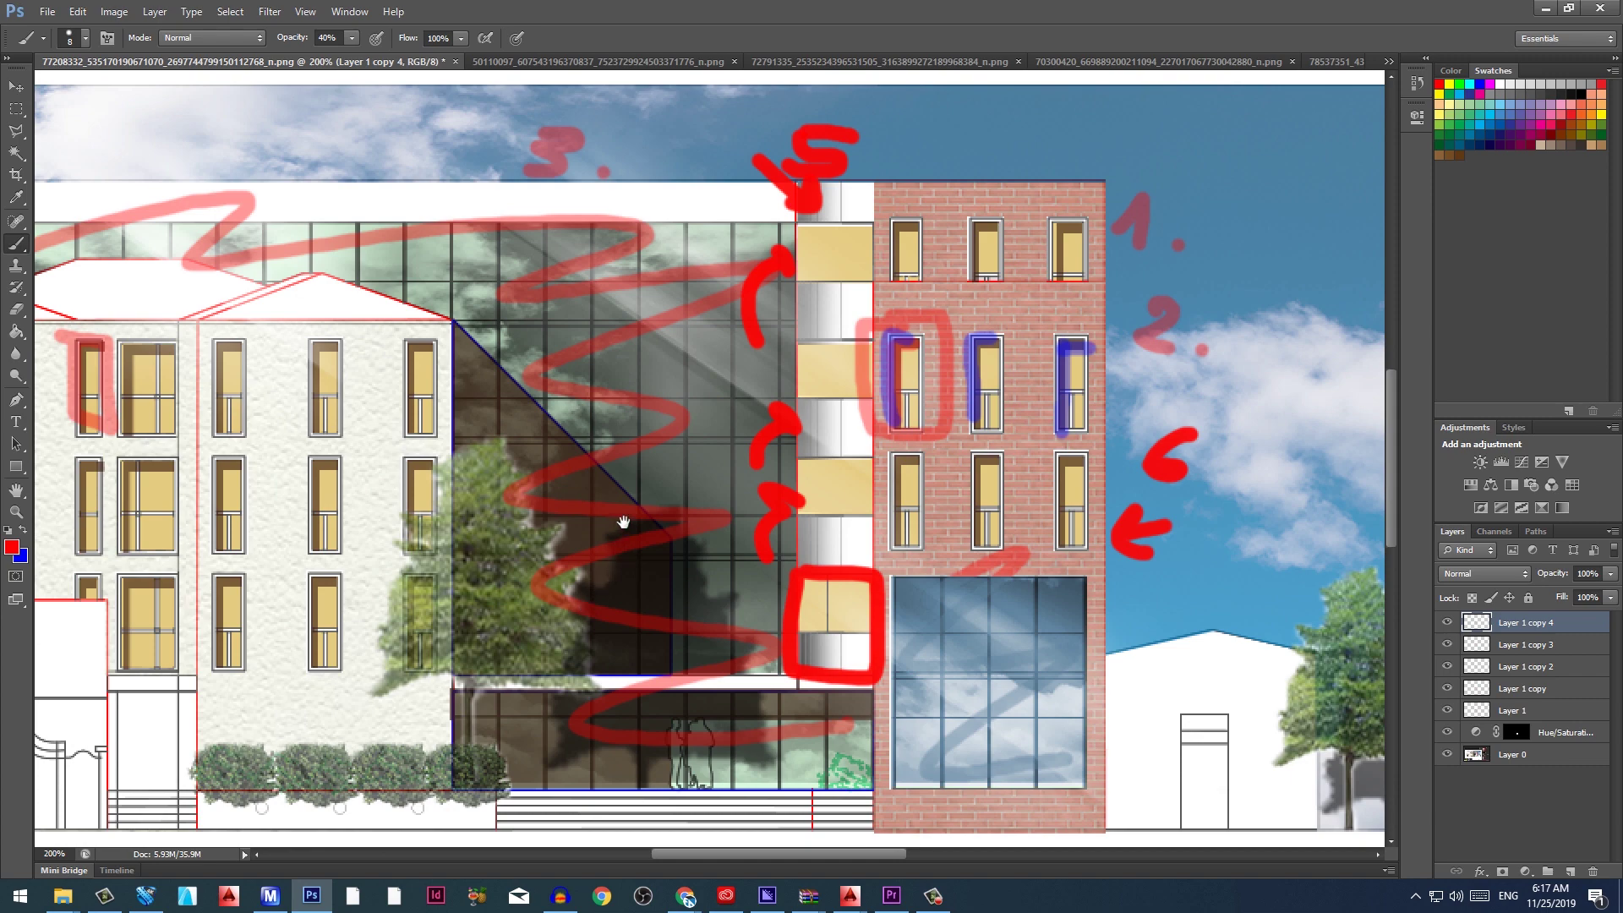
drag(623, 521, 819, 280)
mouse_move(512, 250)
mouse_down()
mouse_move(566, 263)
mouse_move(549, 287)
mouse_move(589, 276)
mouse_up()
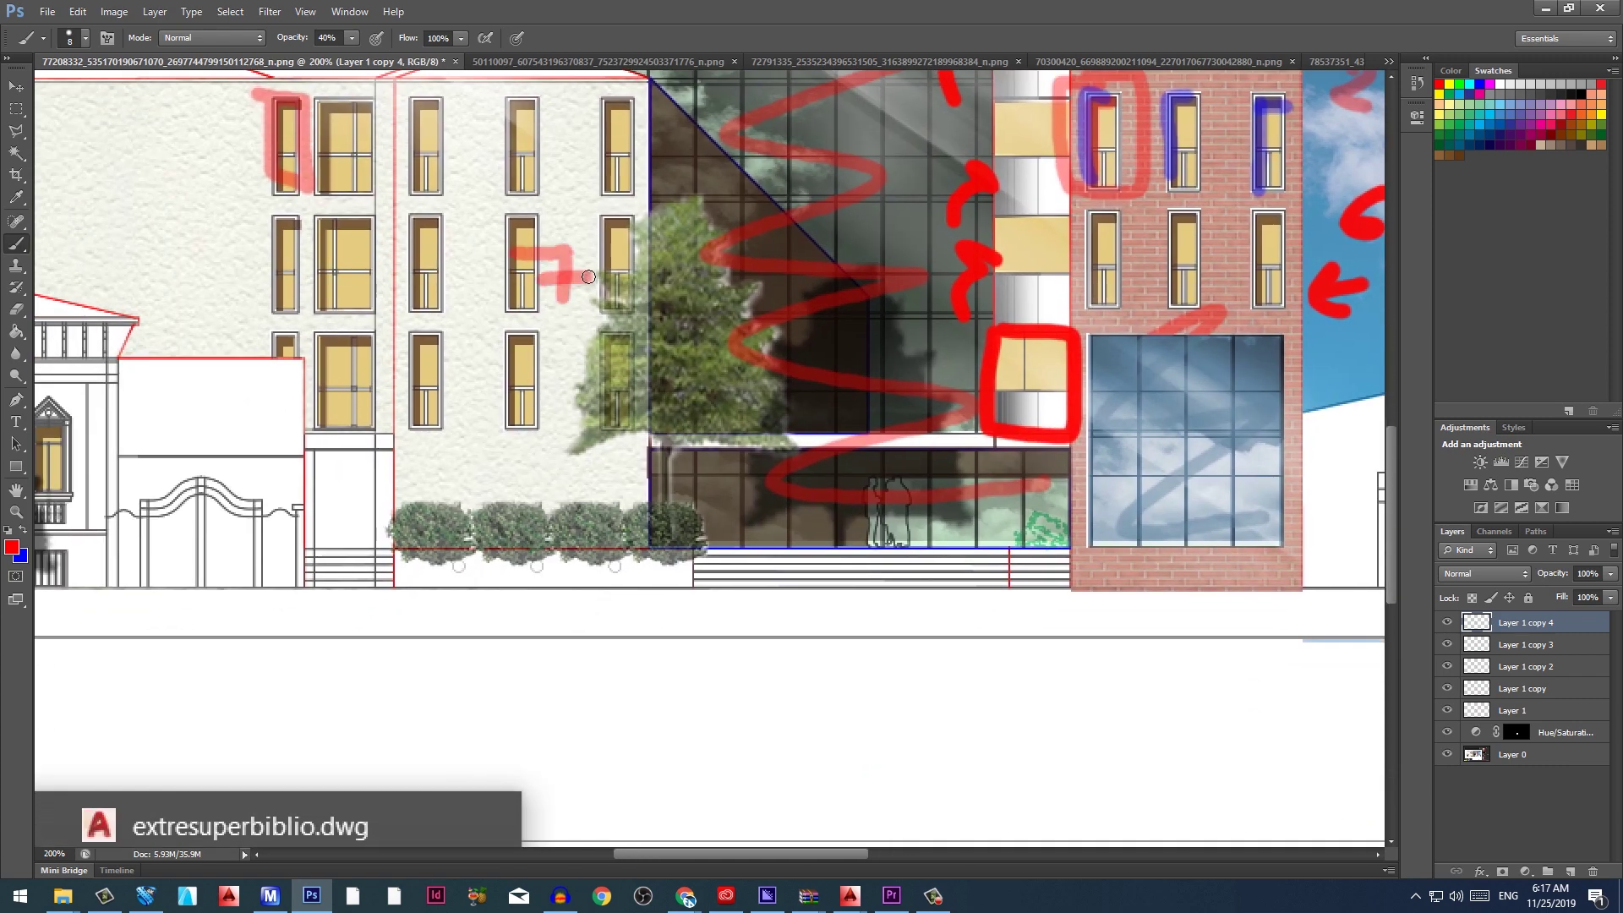
click(586, 301)
mouse_move(469, 364)
mouse_down()
mouse_move(596, 387)
mouse_move(577, 407)
mouse_up()
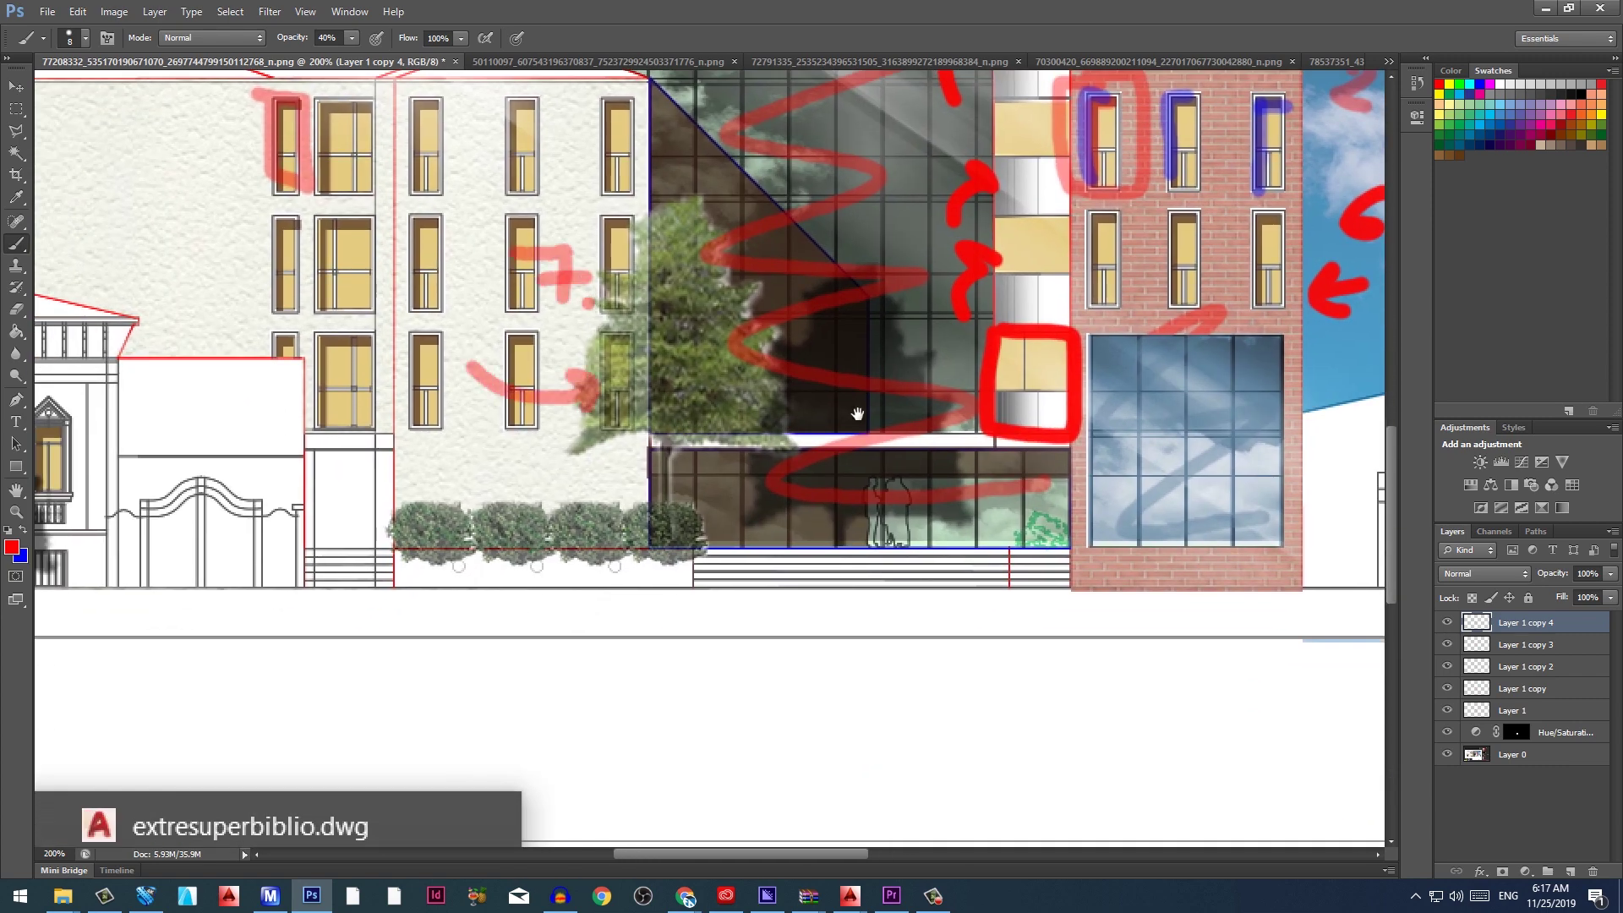
Draw a red arrow from the tree to its shadow on the dark glazing, and undo it
drag(857, 413, 764, 409)
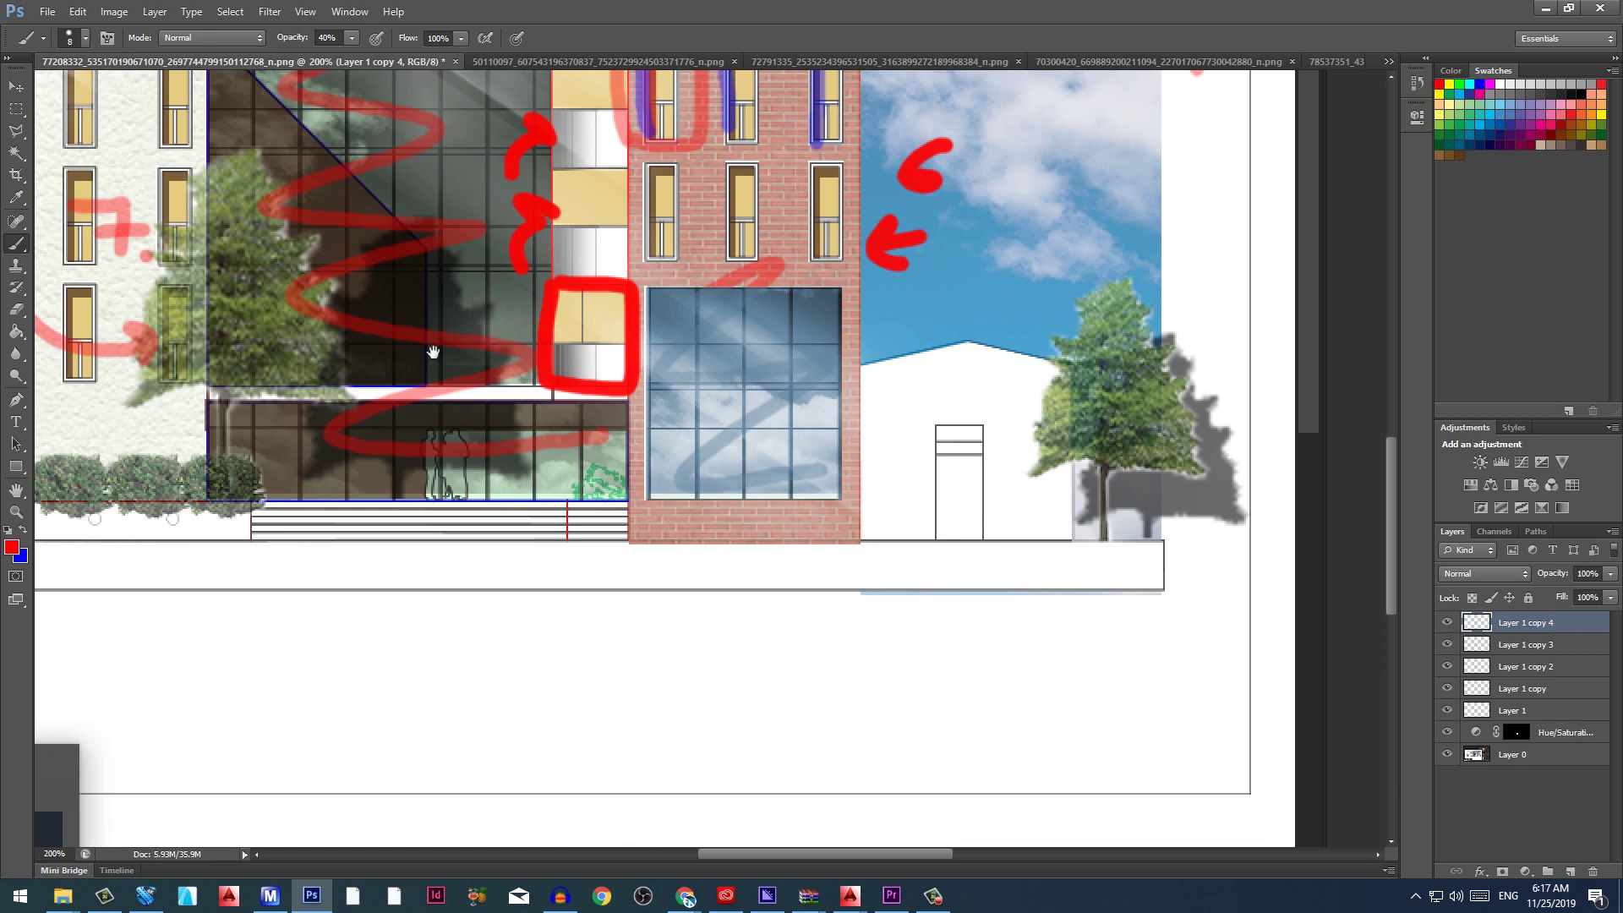
drag(434, 353, 625, 448)
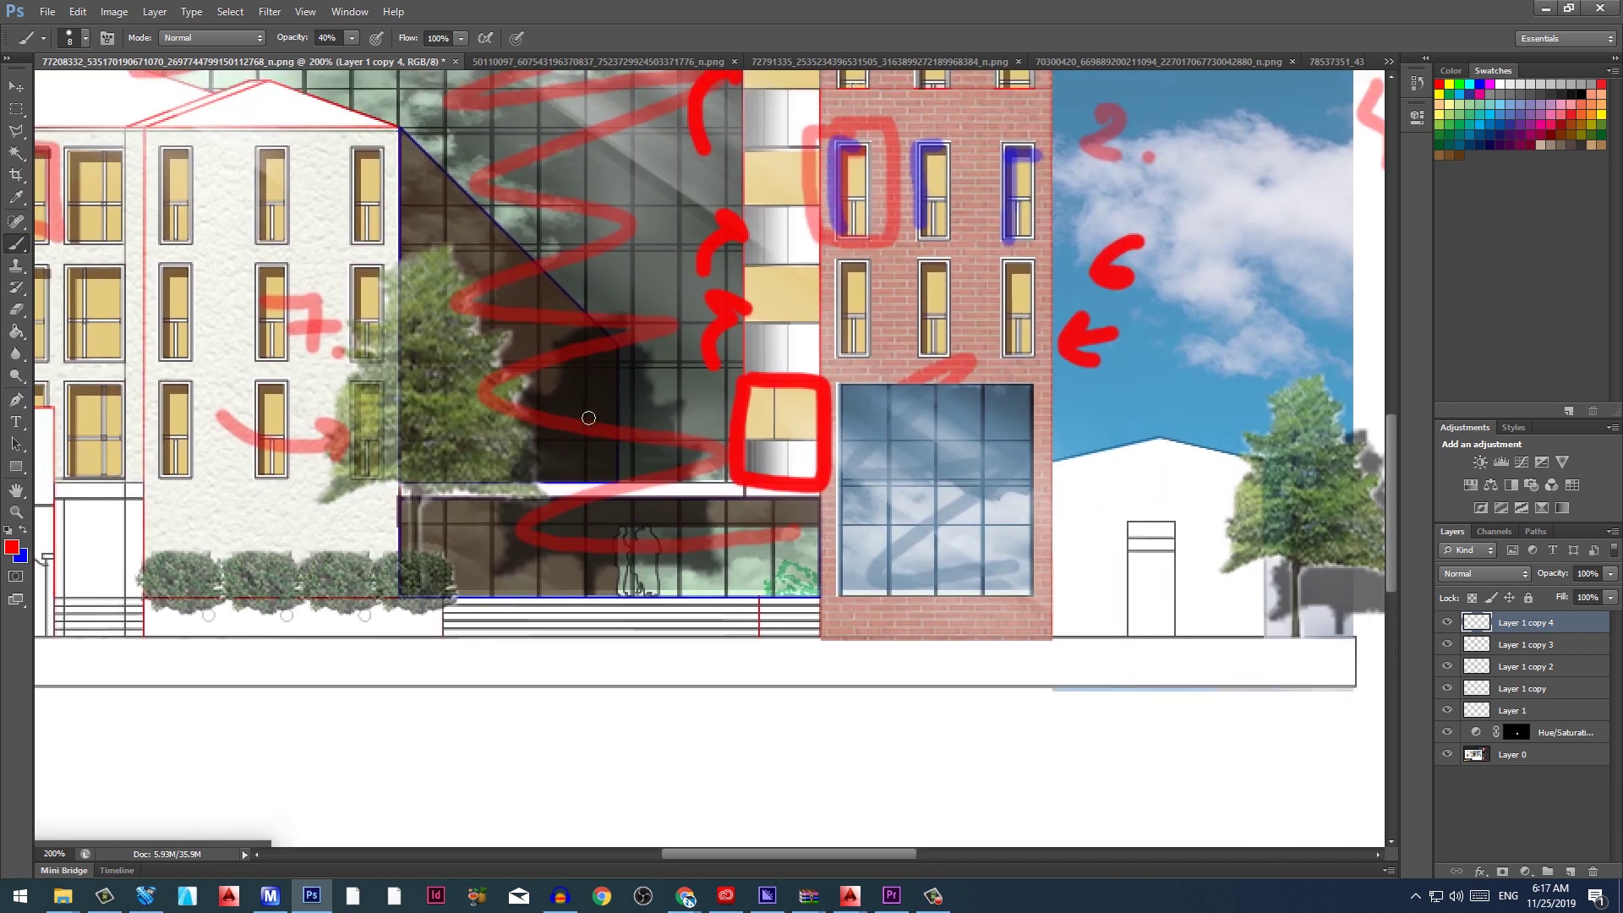
mouse_move(452, 366)
mouse_down()
mouse_move(638, 405)
mouse_move(598, 381)
mouse_move(630, 407)
mouse_up()
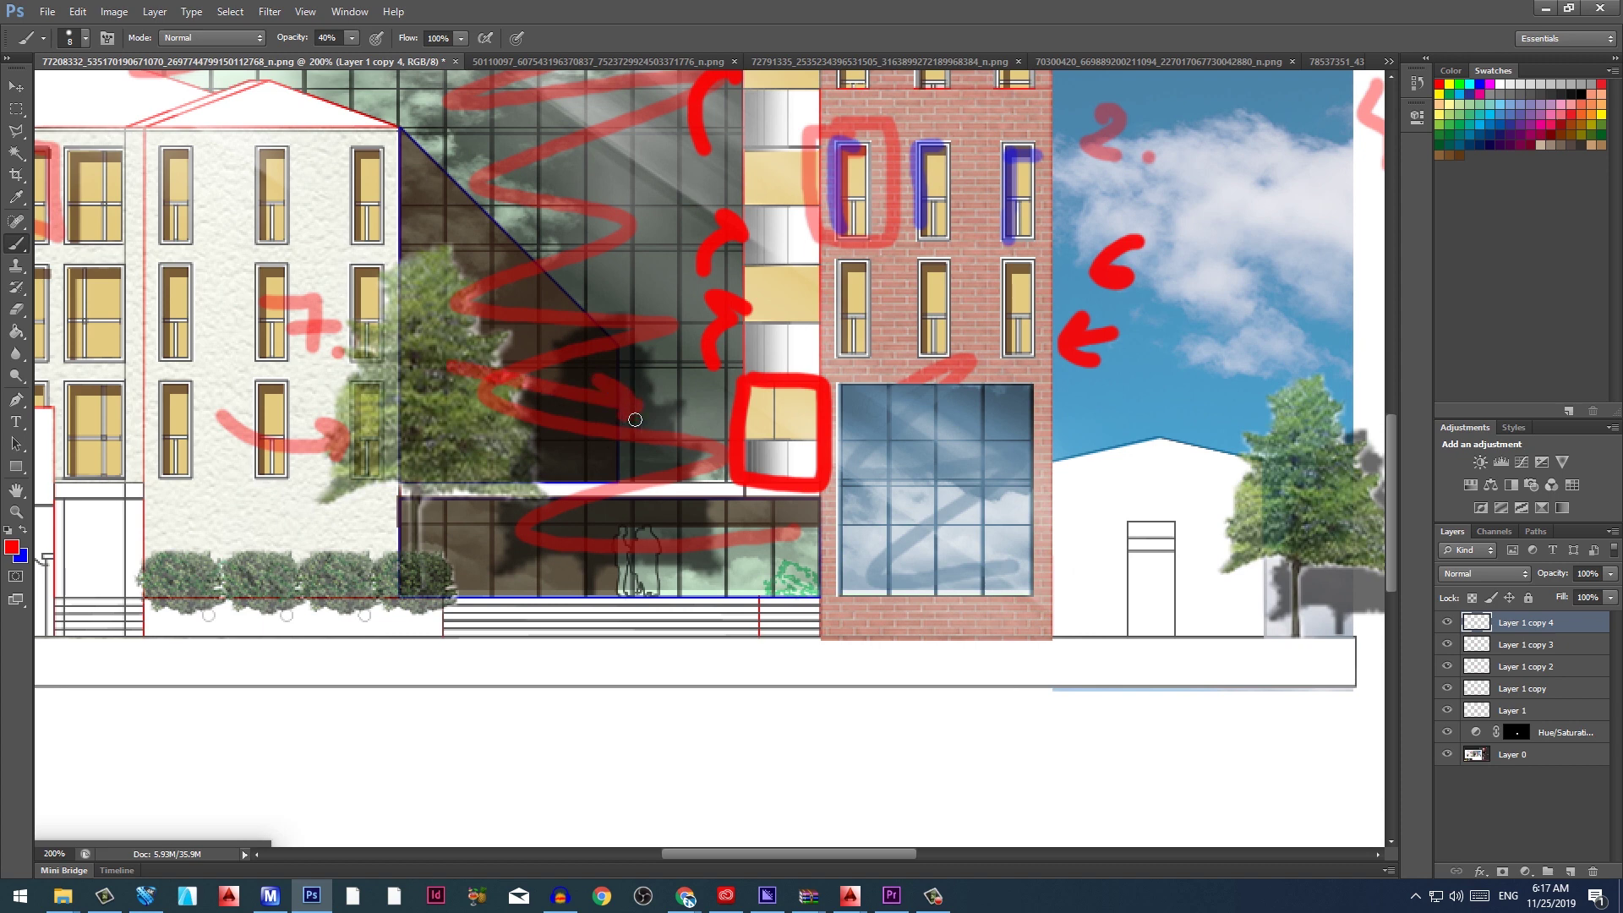
key(ctrl+z)
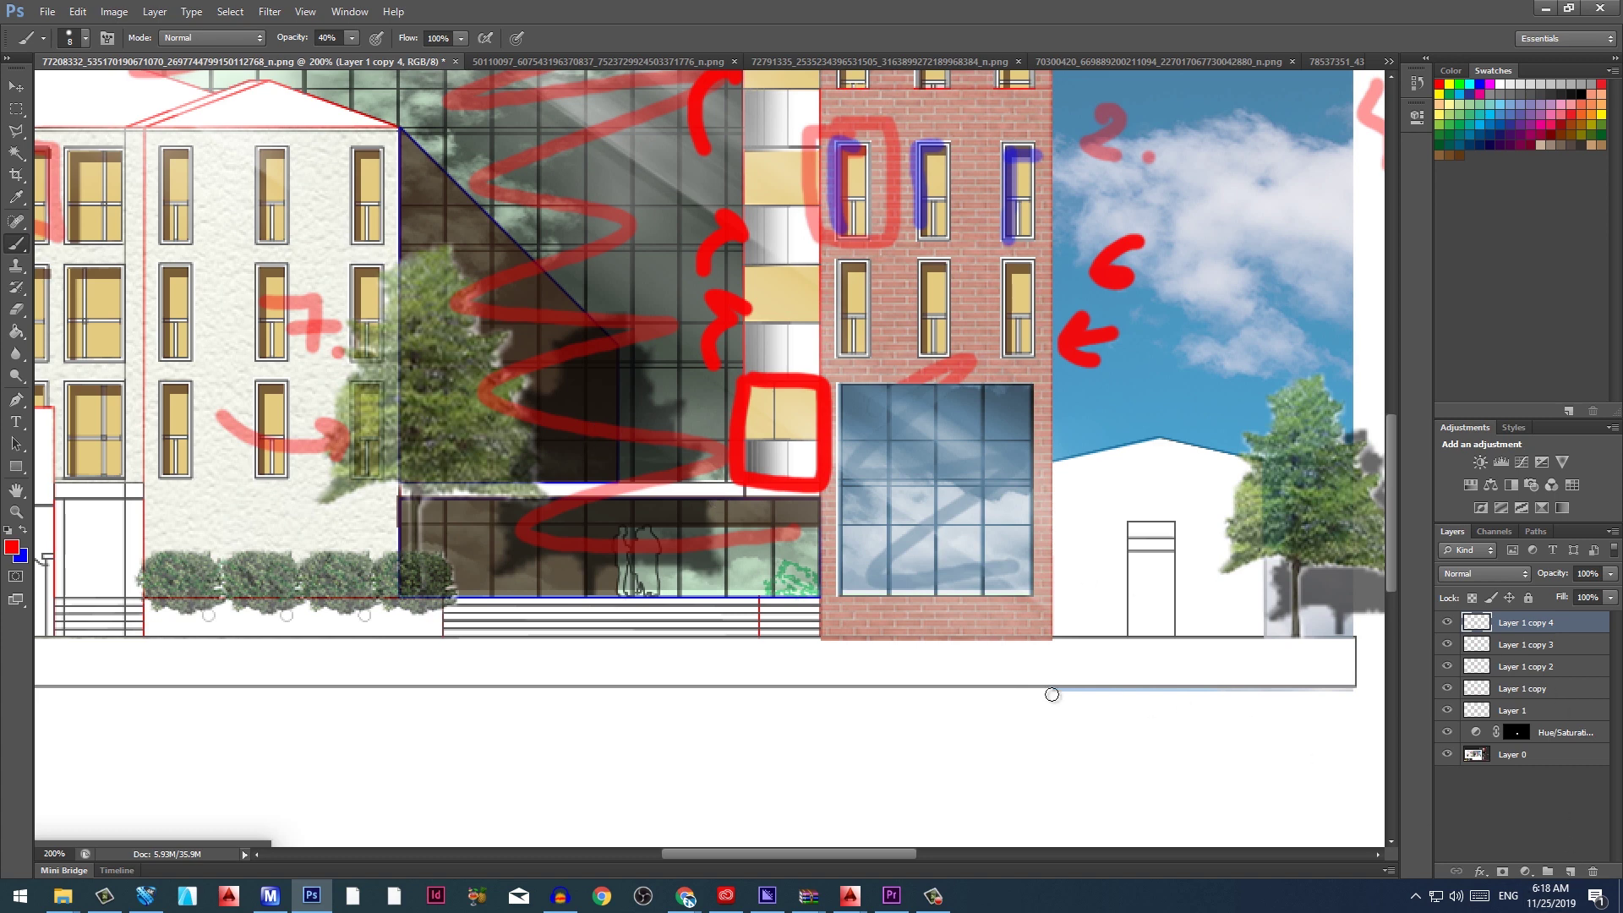
Select a rectangular area over the brick block's base and the ground below, and choose a grass-blade brush tip
key(m)
drag(858, 511, 1058, 783)
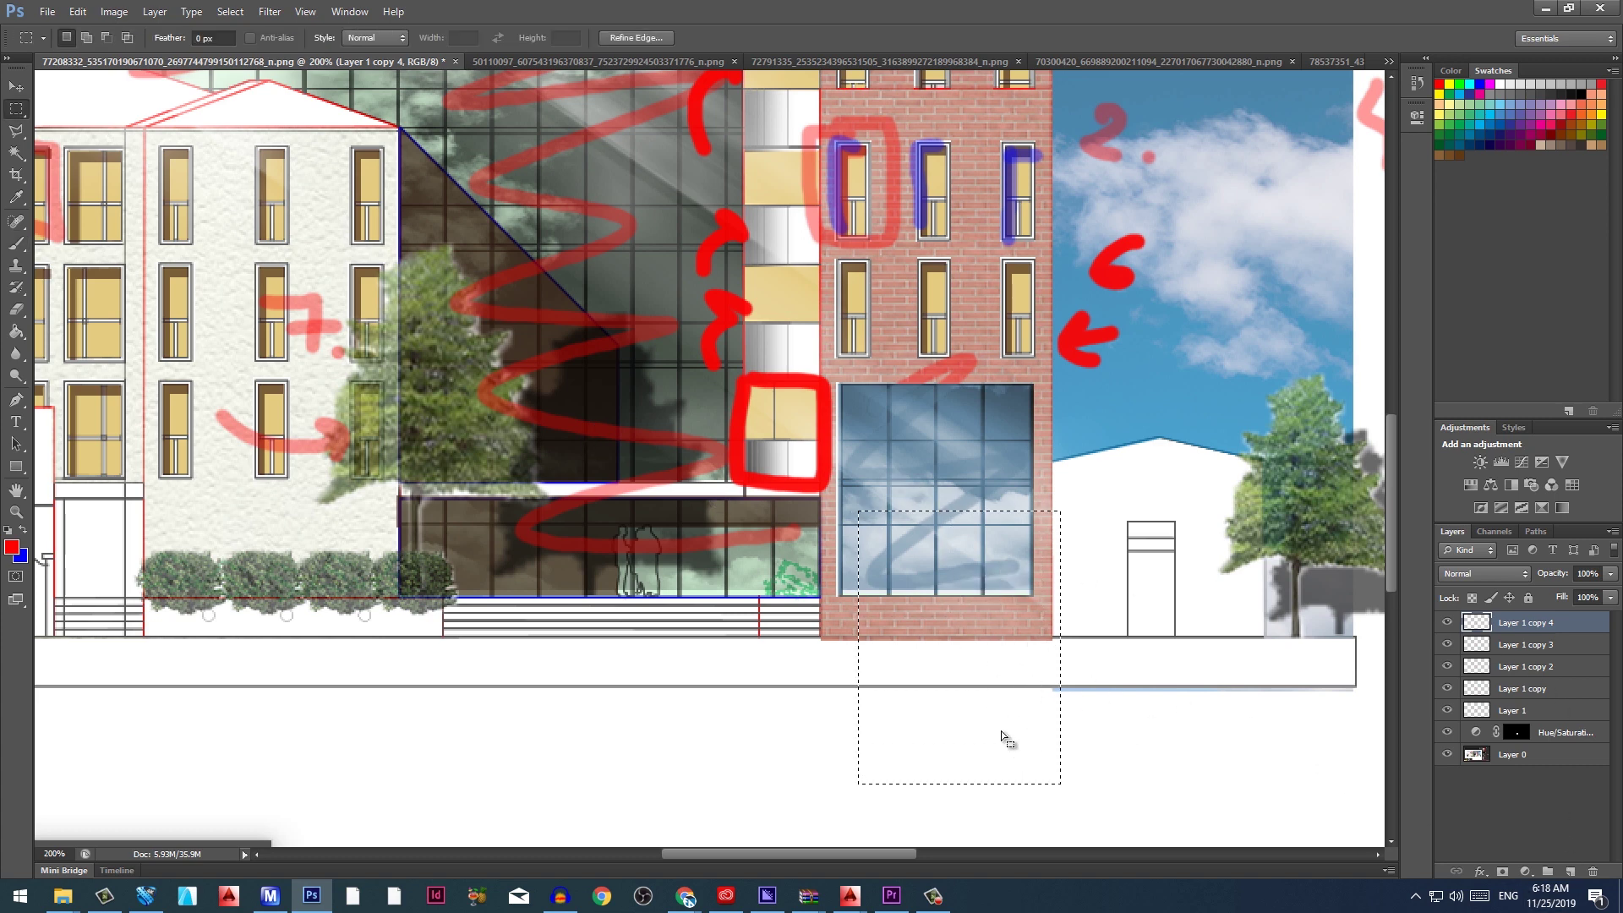
key(b)
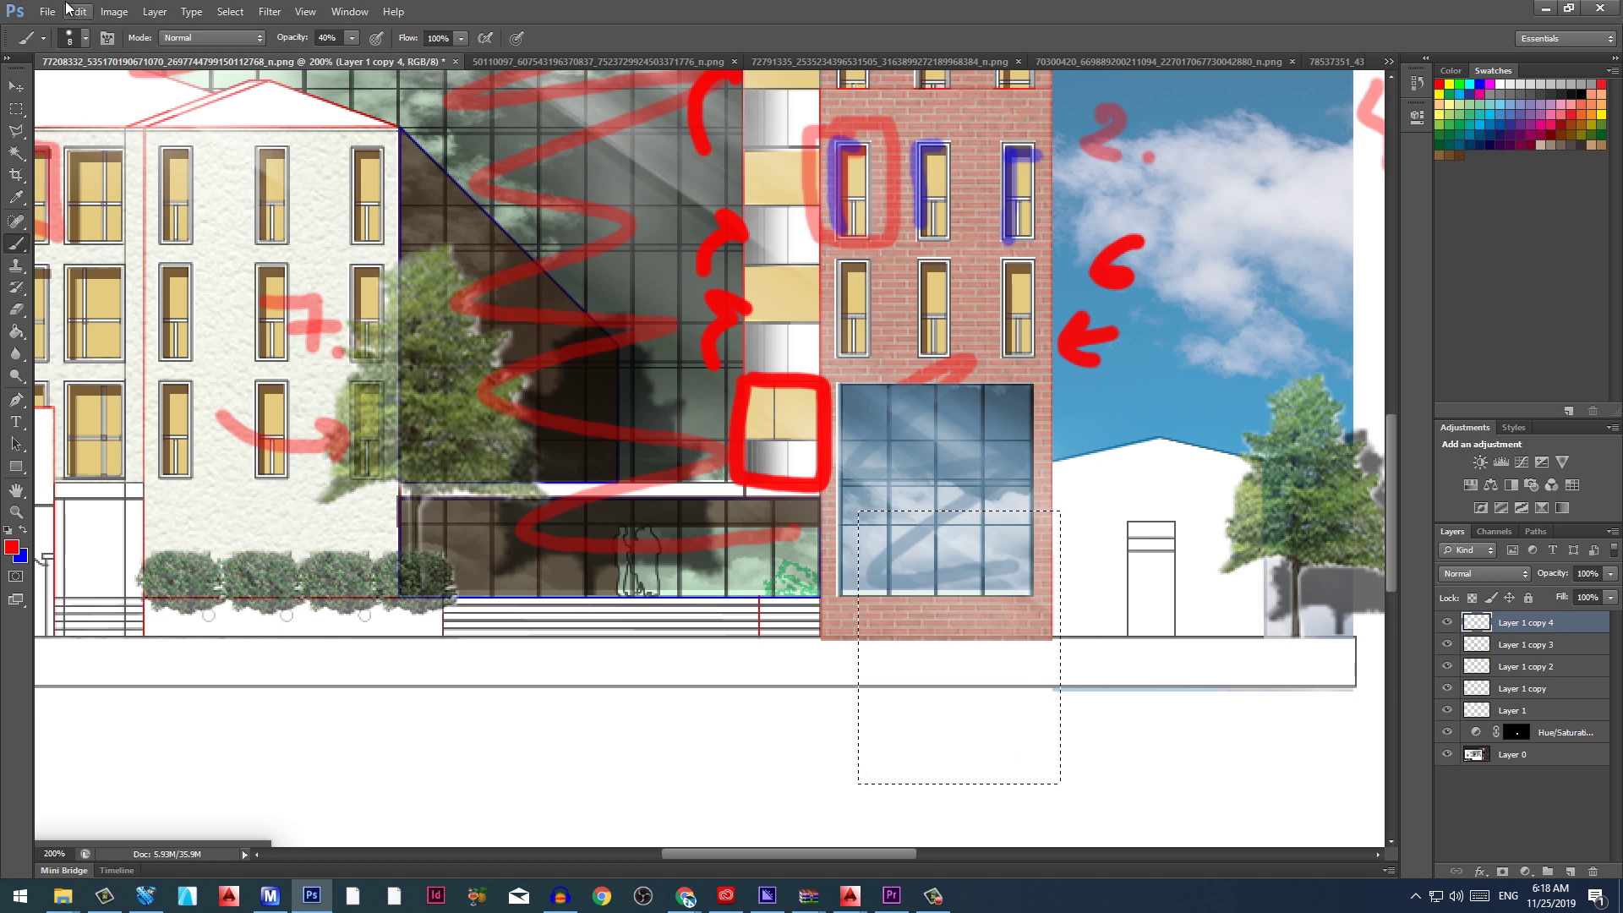
click(87, 39)
scroll(121, 217, down, 5)
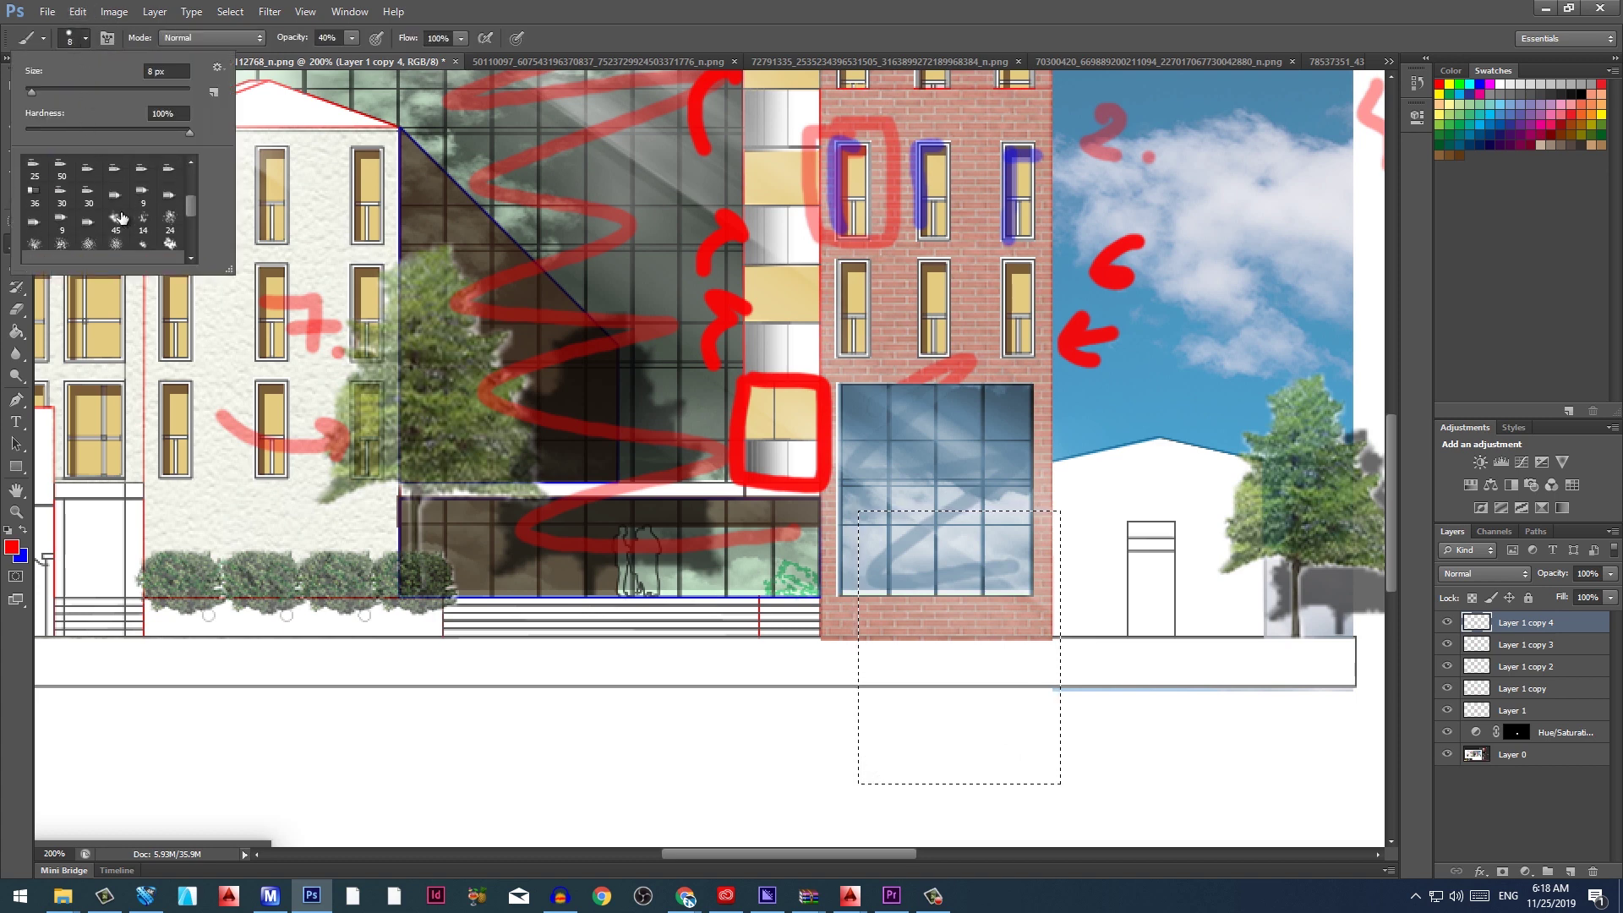
click(88, 206)
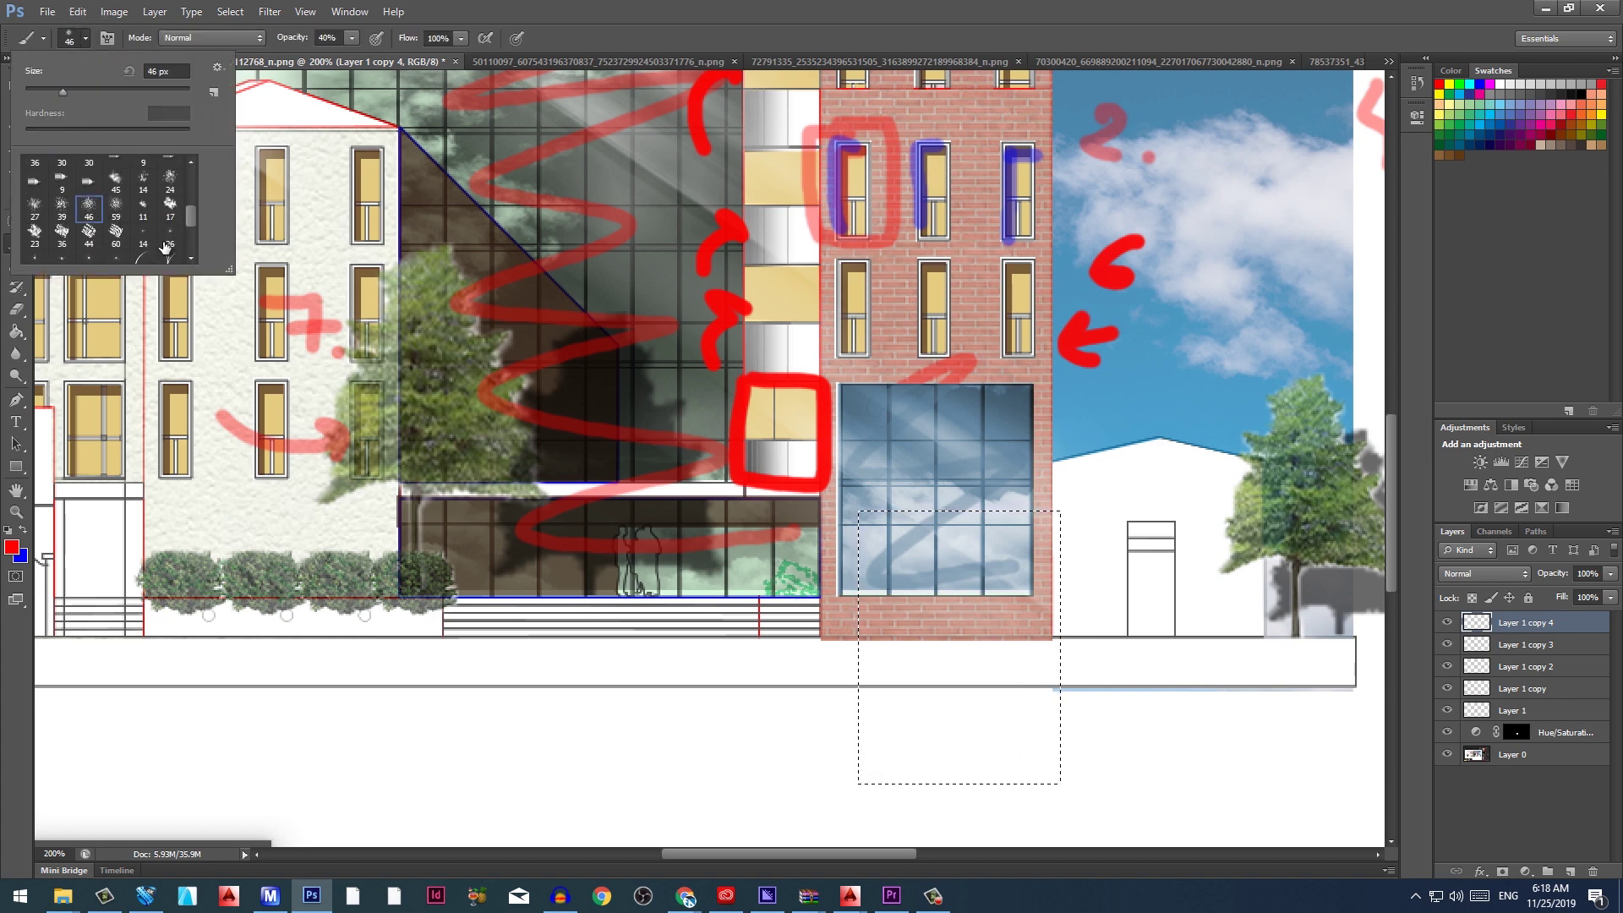
click(169, 261)
Paint overlapping grass strokes inside the selection to form a tree-like tuft, reducing the brush size to 40 px
mouse_move(963, 684)
mouse_down()
mouse_move(930, 625)
mouse_move(929, 660)
mouse_move(938, 642)
mouse_move(871, 735)
mouse_move(966, 710)
mouse_up()
key(bracketleft)
key(bracketleft)
key(bracketleft)
key(bracketleft)
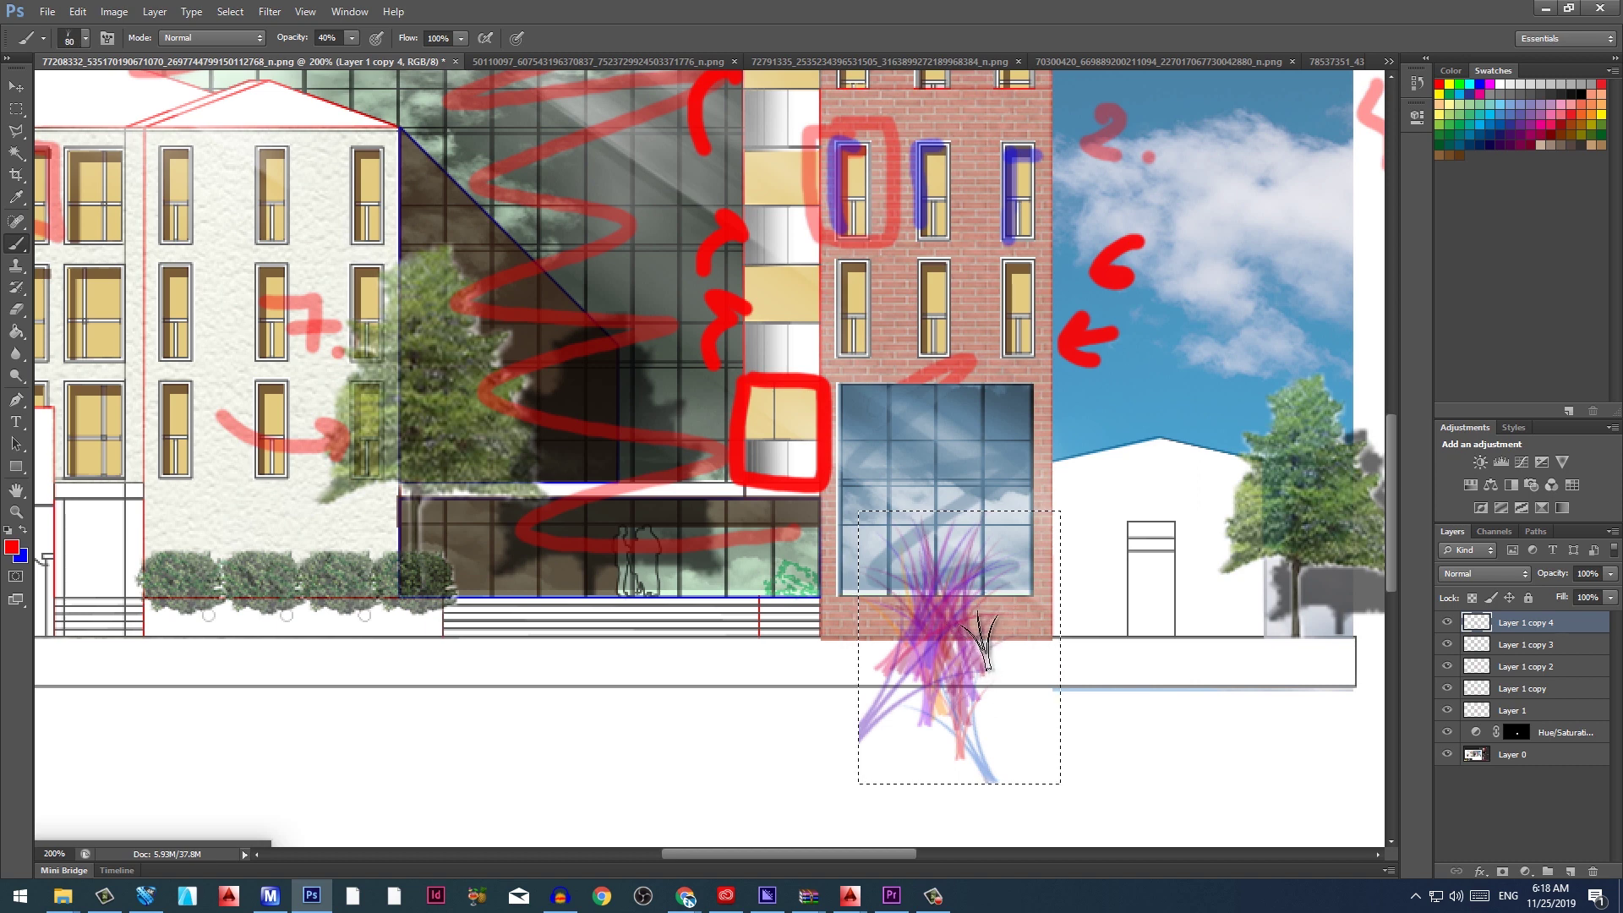
key(bracketleft)
key(bracketleft)
key(bracketleft)
mouse_move(917, 634)
mouse_down()
mouse_move(868, 683)
mouse_move(895, 634)
mouse_move(943, 756)
mouse_move(932, 707)
mouse_up()
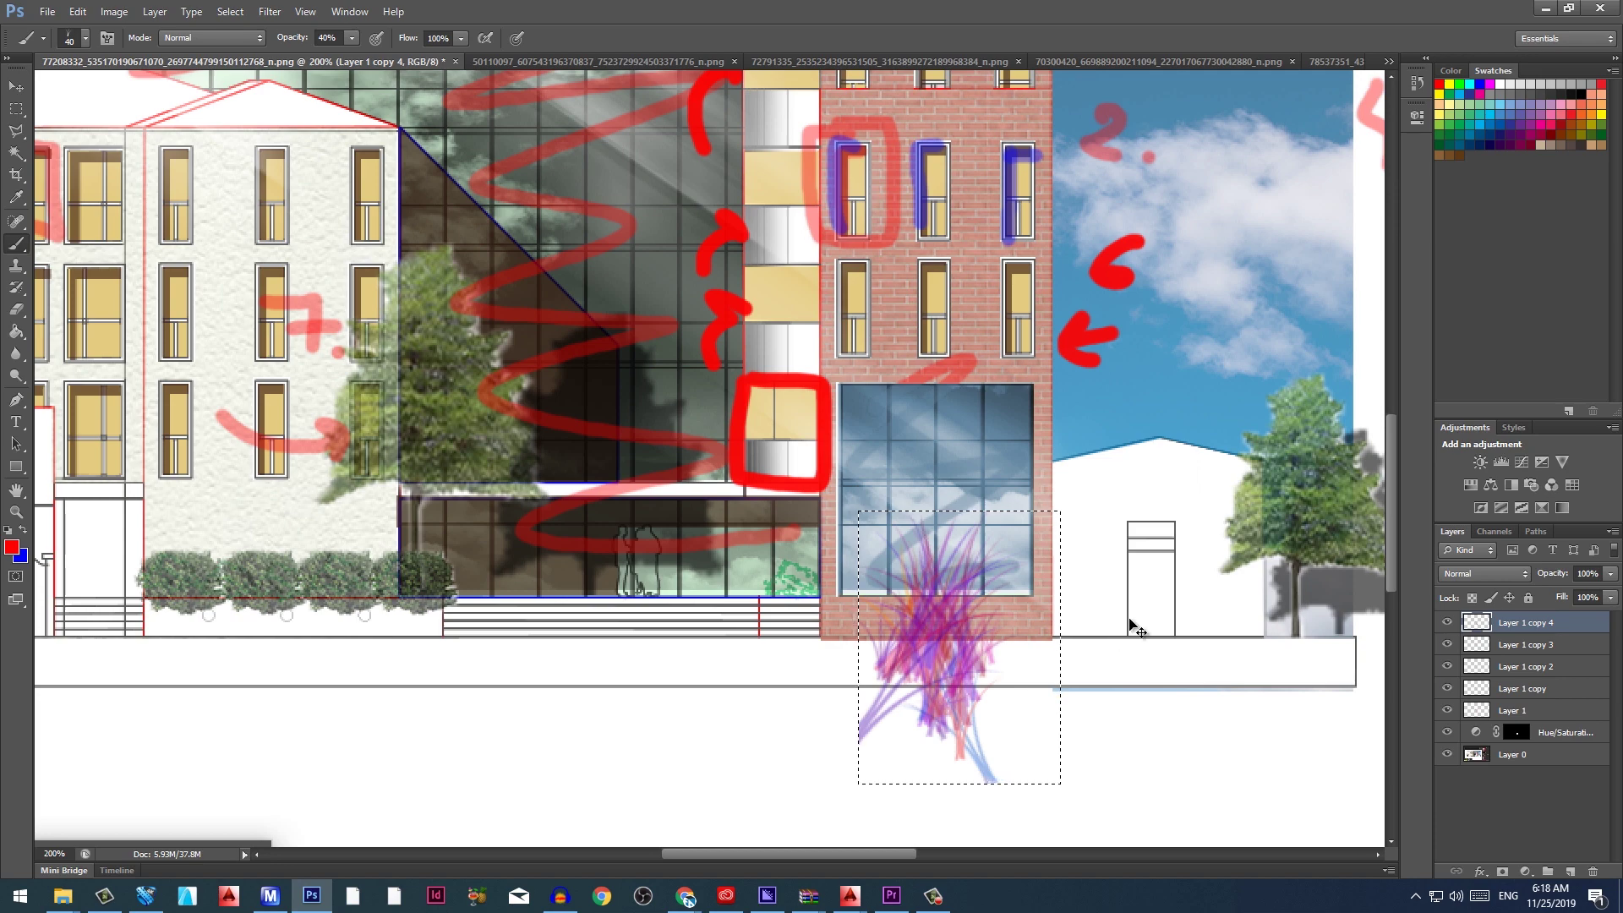
Desaturate the painted tuft and colorize it green with hue 133 and saturation 55
key(ctrl+shift+u)
key(ctrl+u)
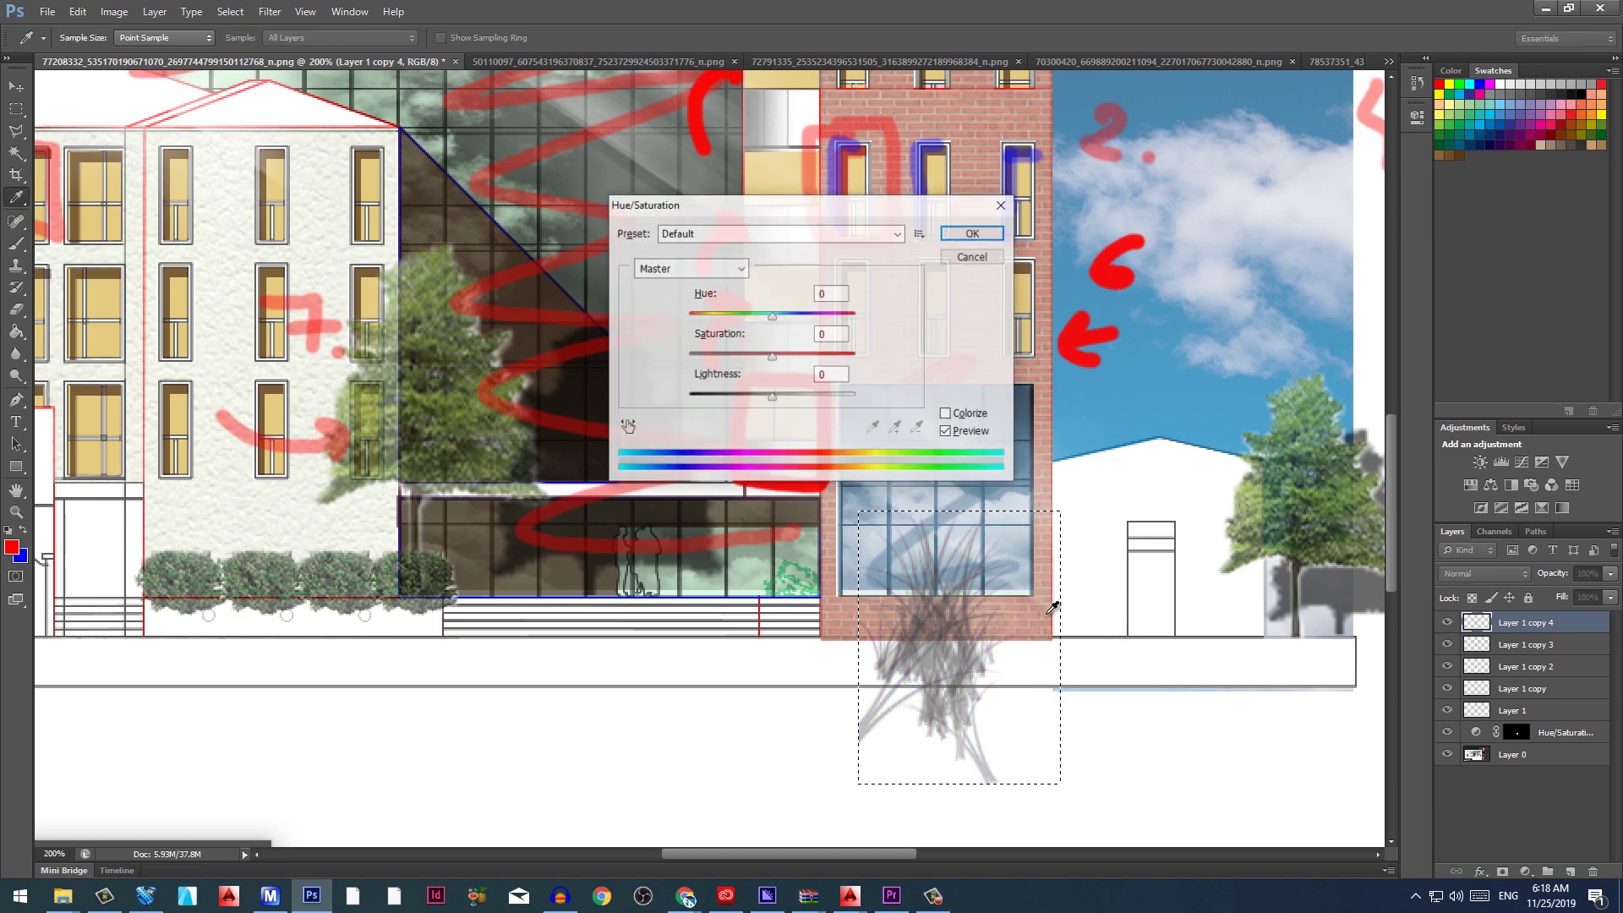
click(946, 413)
click(741, 315)
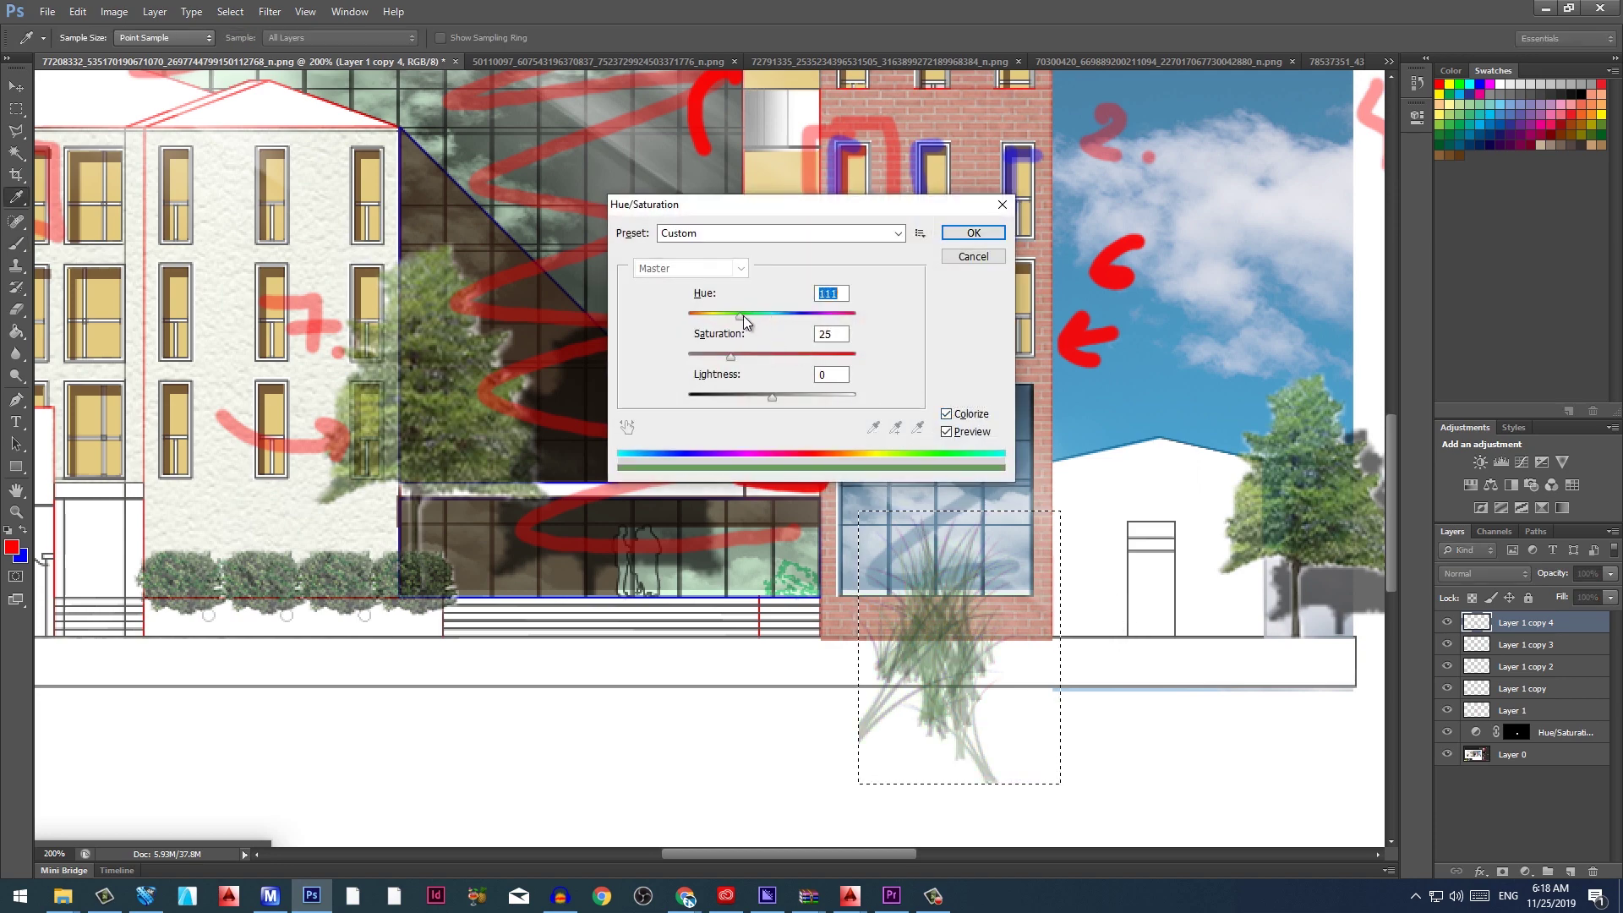
drag(736, 356, 784, 357)
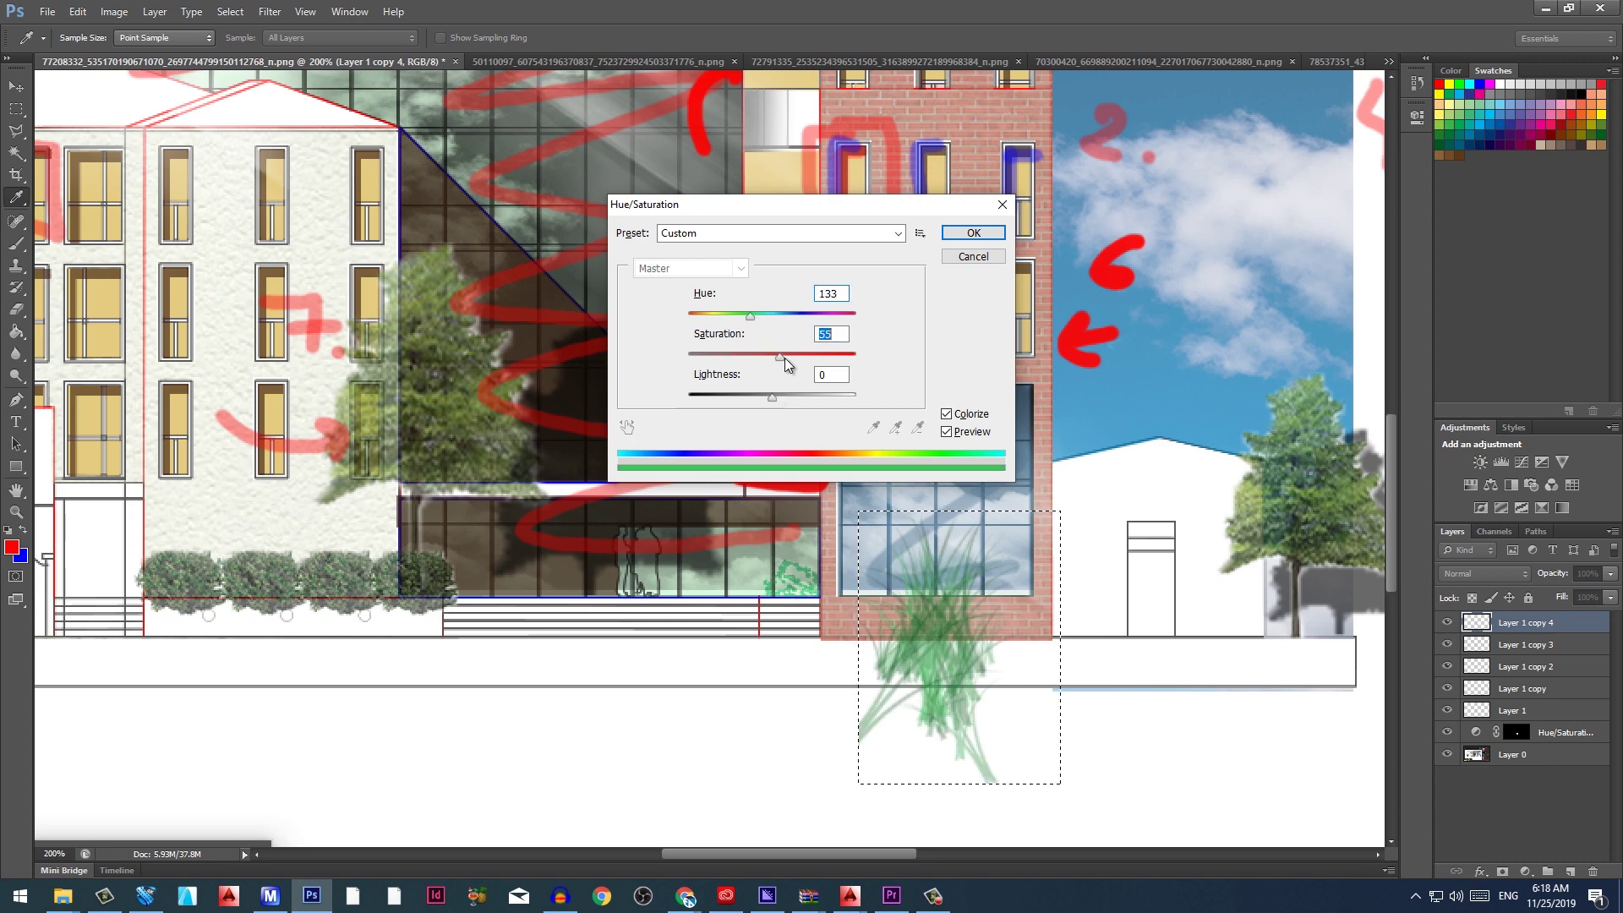
click(972, 233)
Duplicate the green tuft onto a new layer, offset the copy down and to the right, and place it below Layer 1 copy 4
key(ctrl+shift+alt+n)
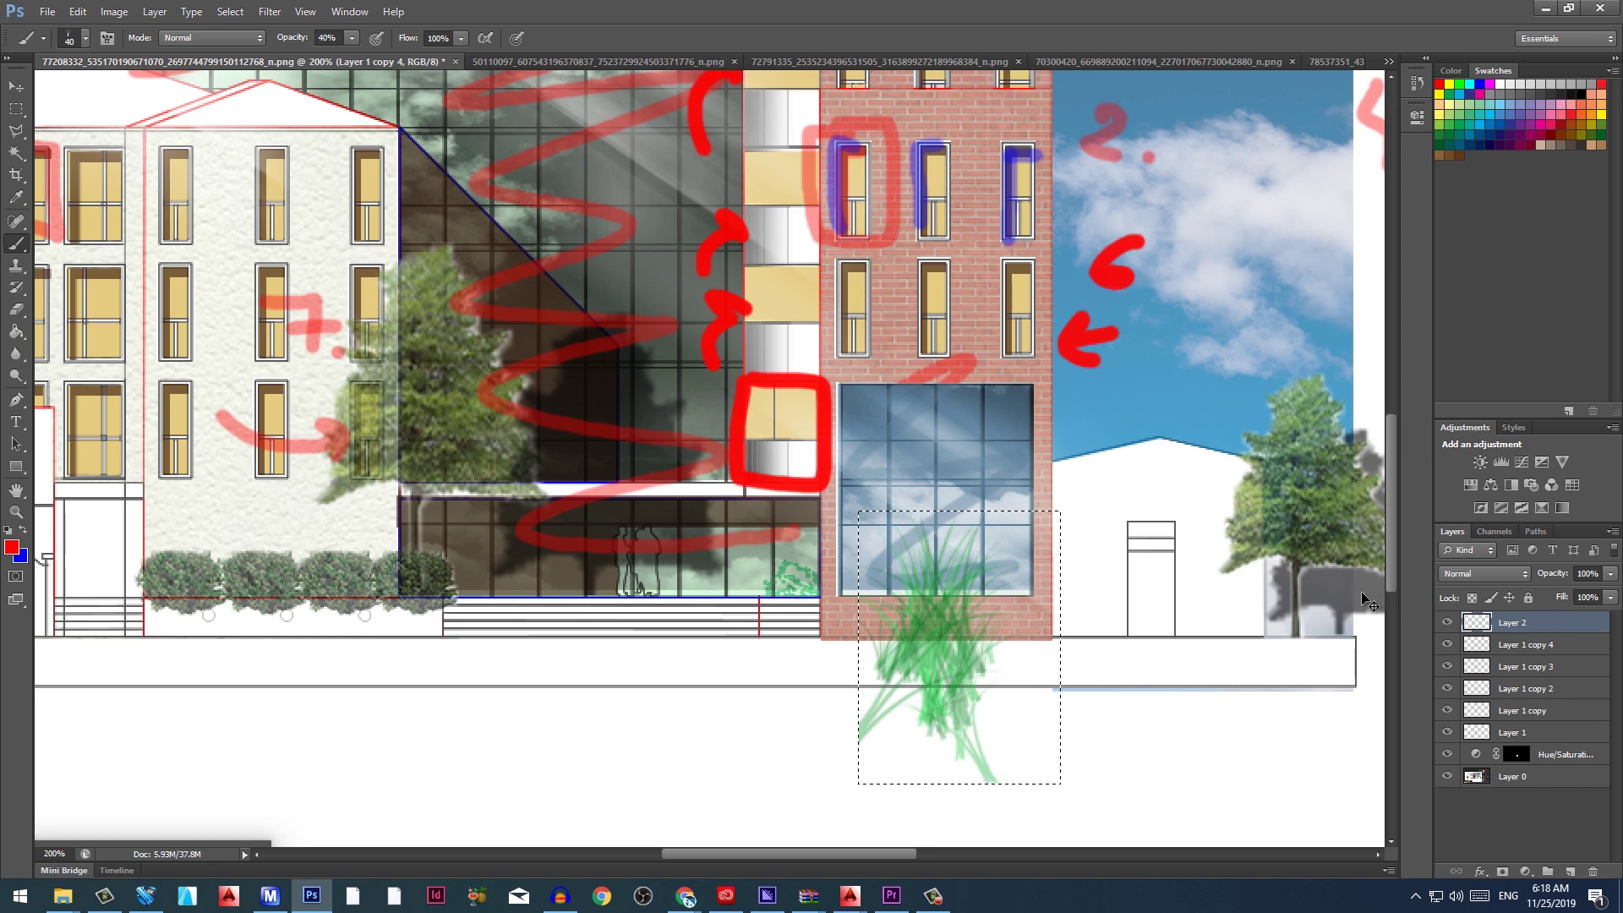
key(ctrl+d)
key(v)
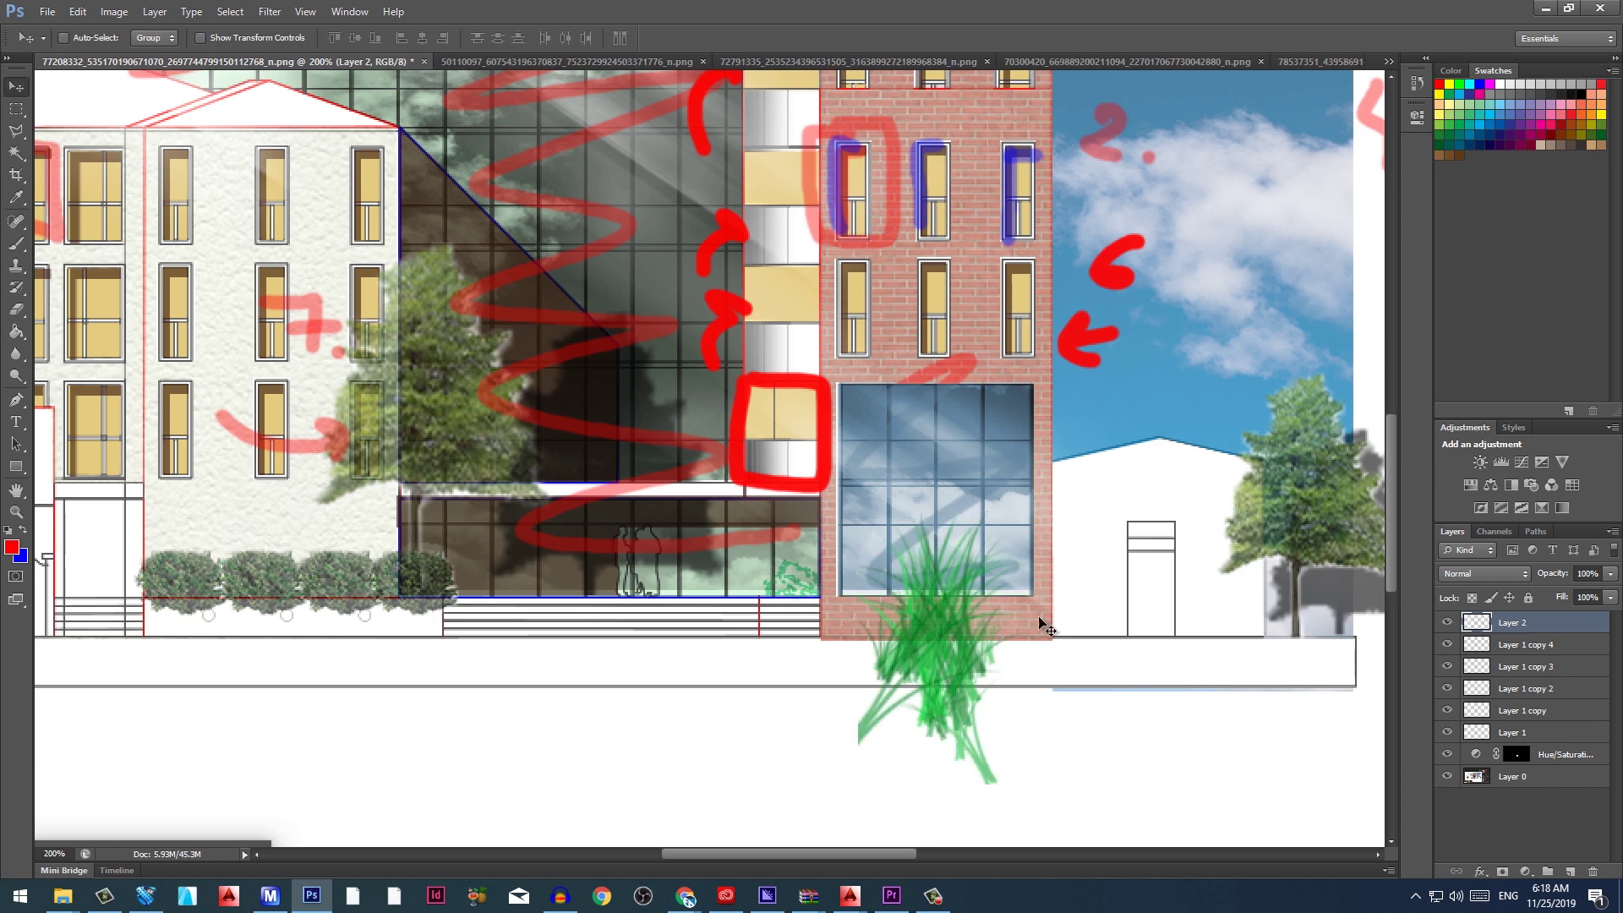
drag(985, 645, 1039, 659)
drag(1519, 627, 1514, 651)
Darken the offset tuft copy on Layer 2 into a shadow by lowering its lightness in Hue/Saturation
key(ctrl+u)
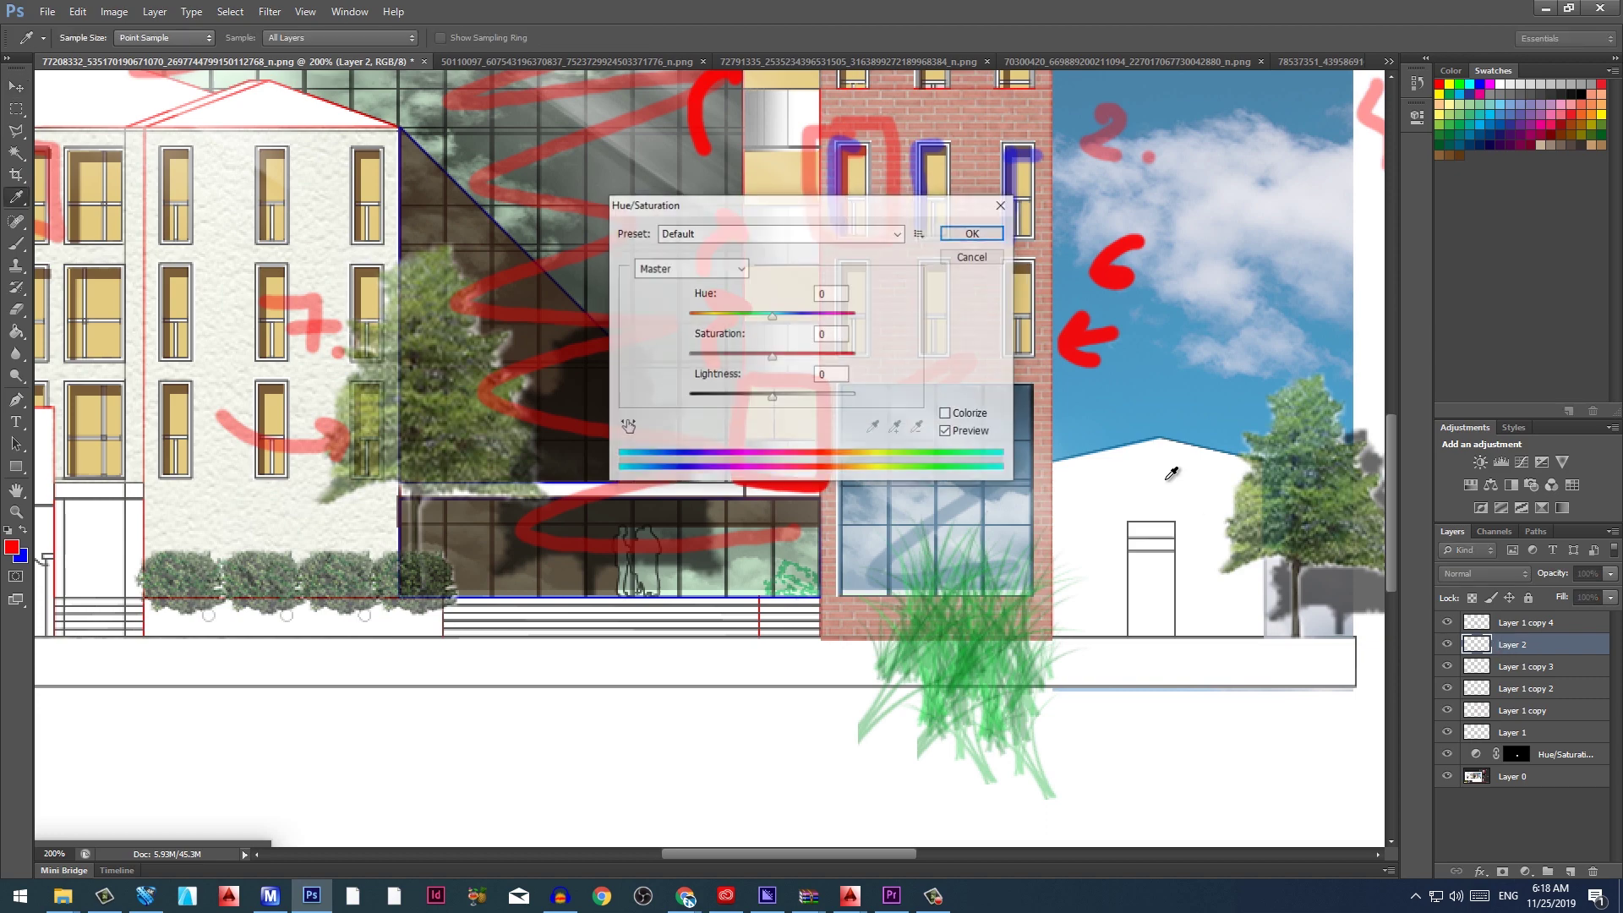
drag(778, 389, 627, 404)
click(974, 233)
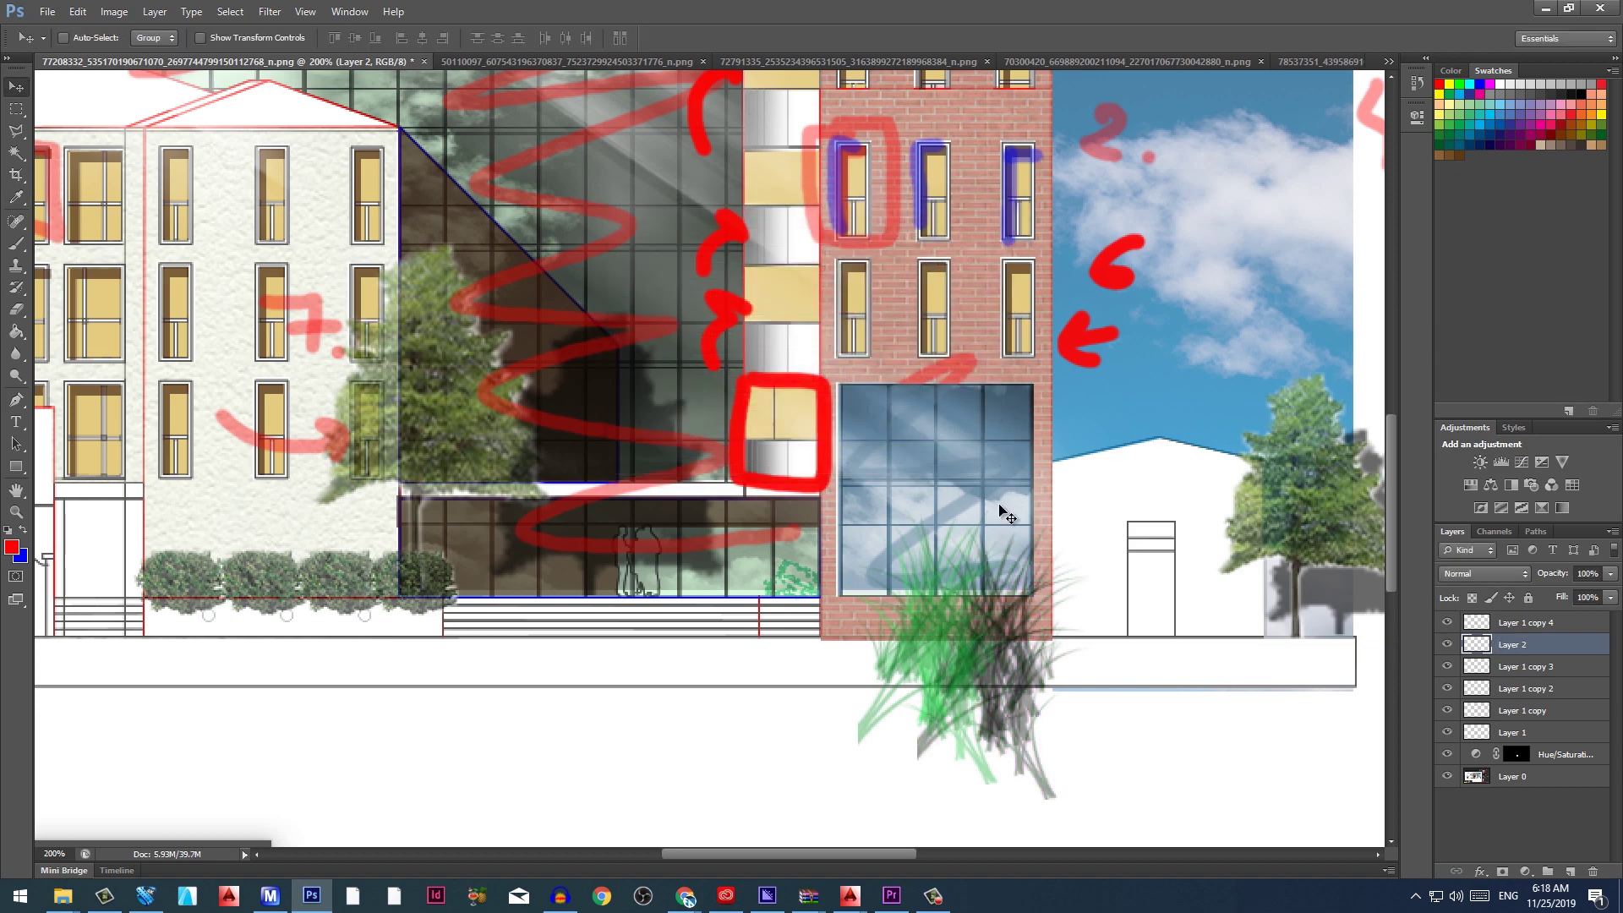
Shift the dark shadow copy closer to the green tuft and set the layer's fill to 61%
key(b)
key(v)
drag(1008, 642, 993, 640)
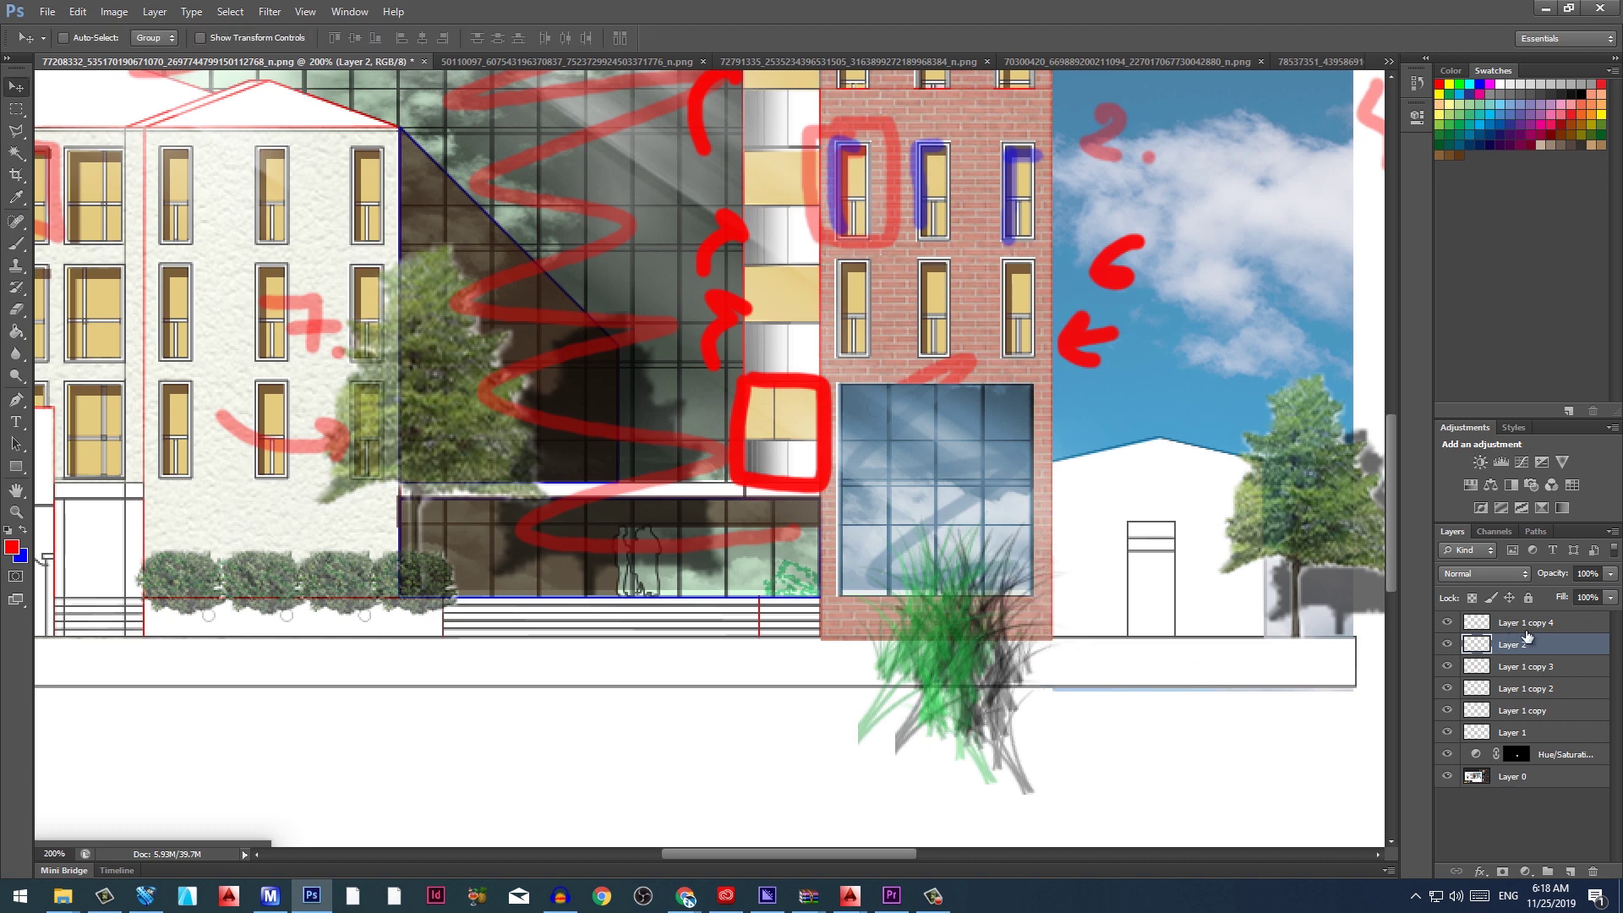
click(1609, 598)
drag(1610, 616, 1577, 621)
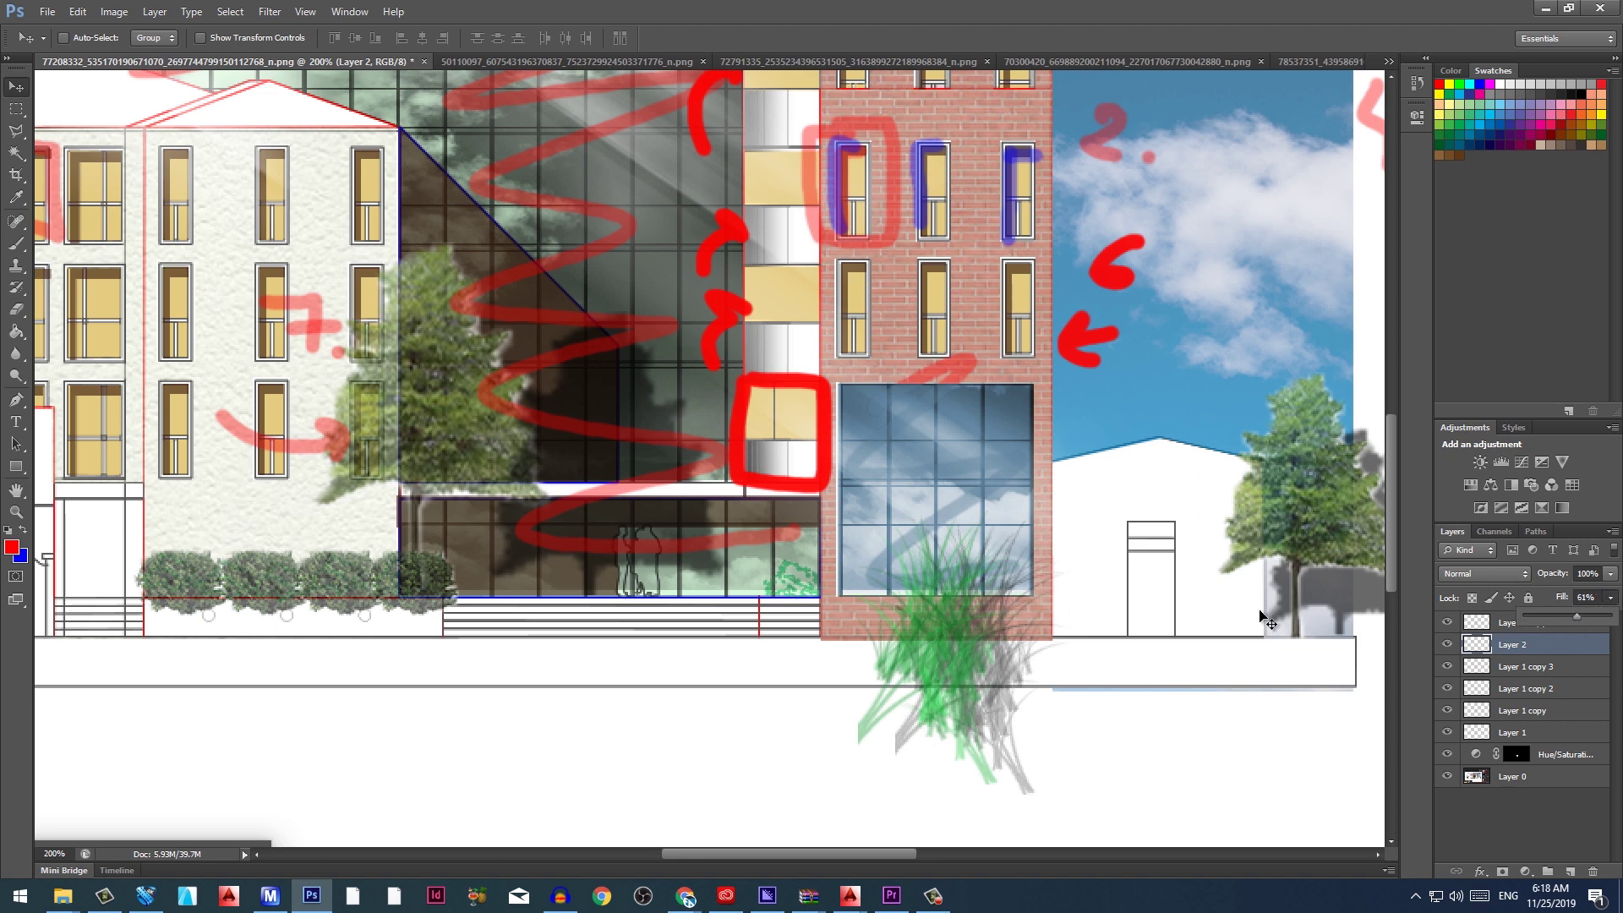
Try deleting Layer 1 copy 4, restore it, and delete the shadow on Layer 2 instead
click(1524, 627)
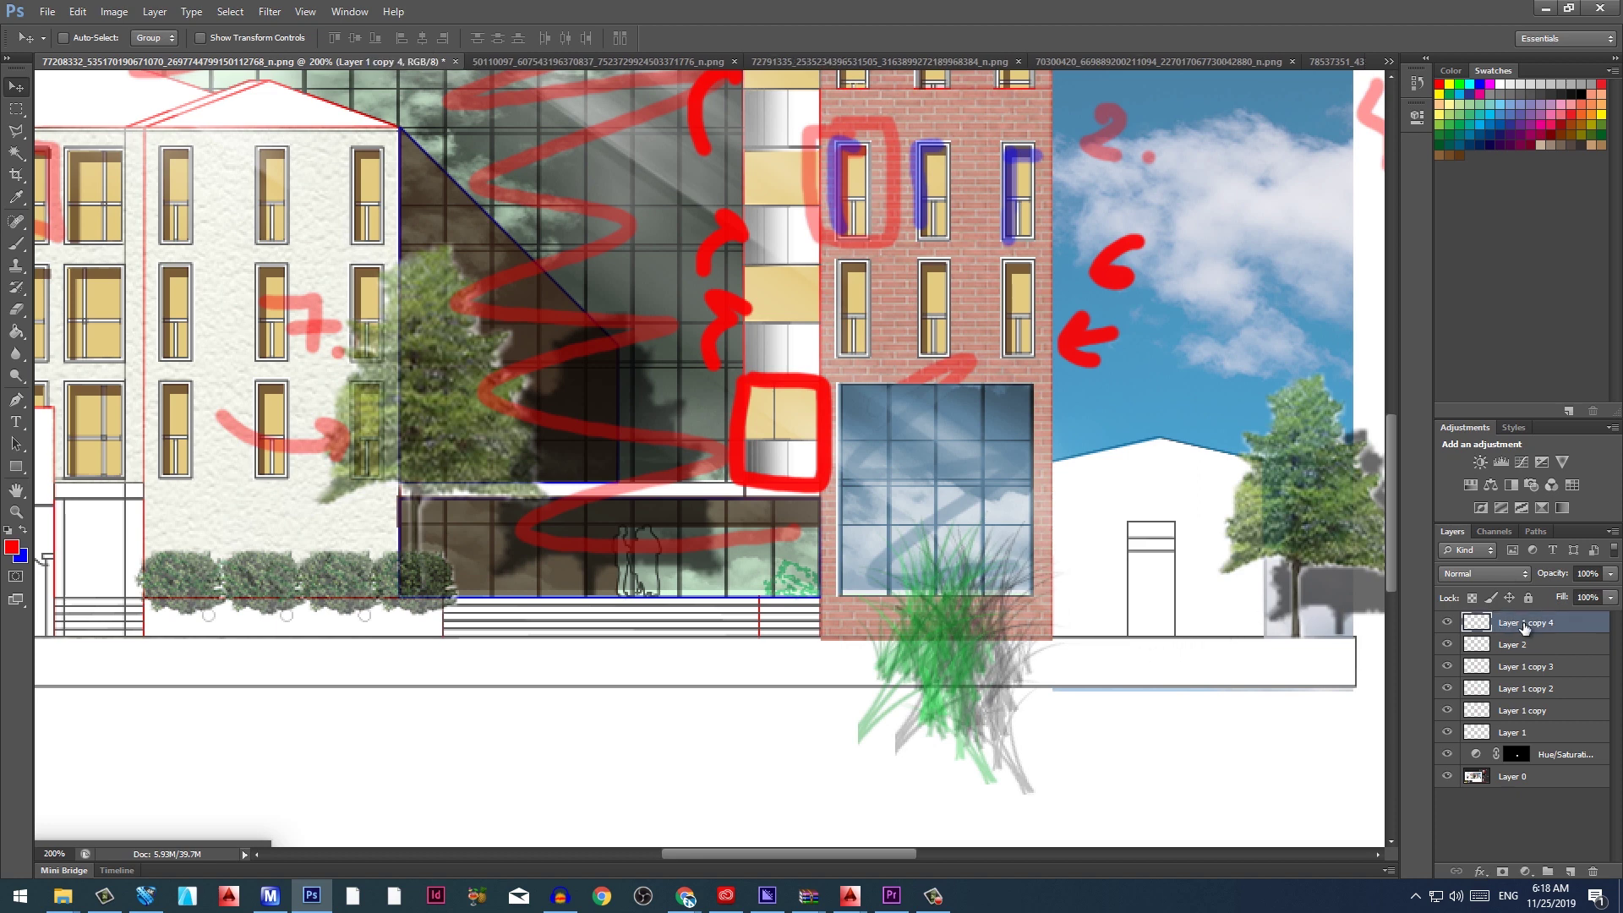
key(Delete)
key(ctrl+z)
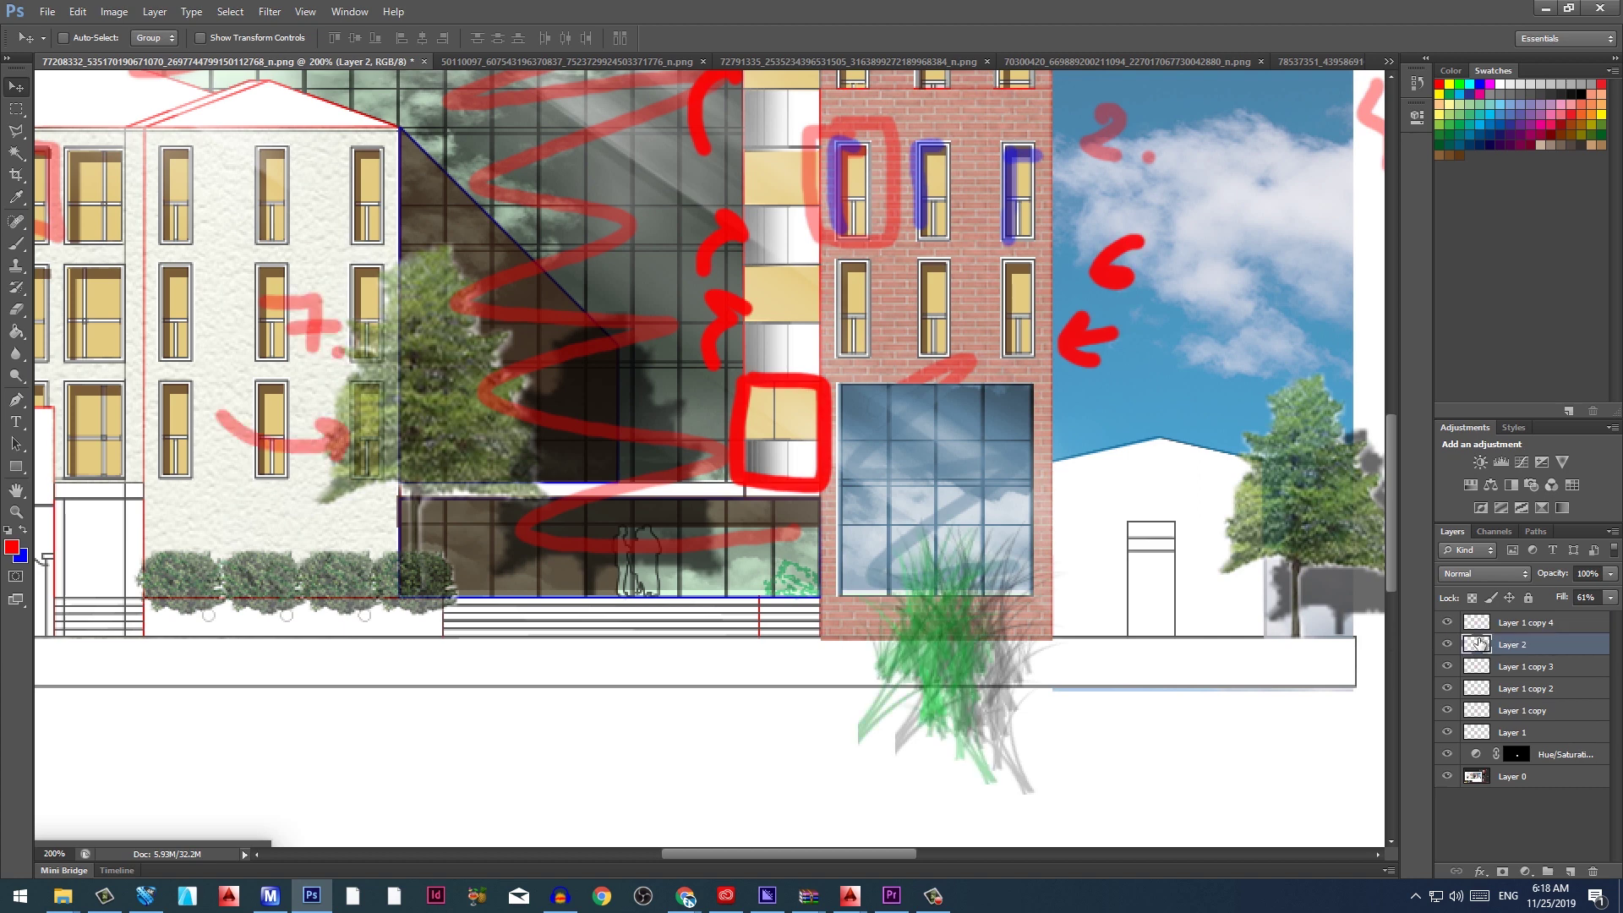
key(ctrl+z)
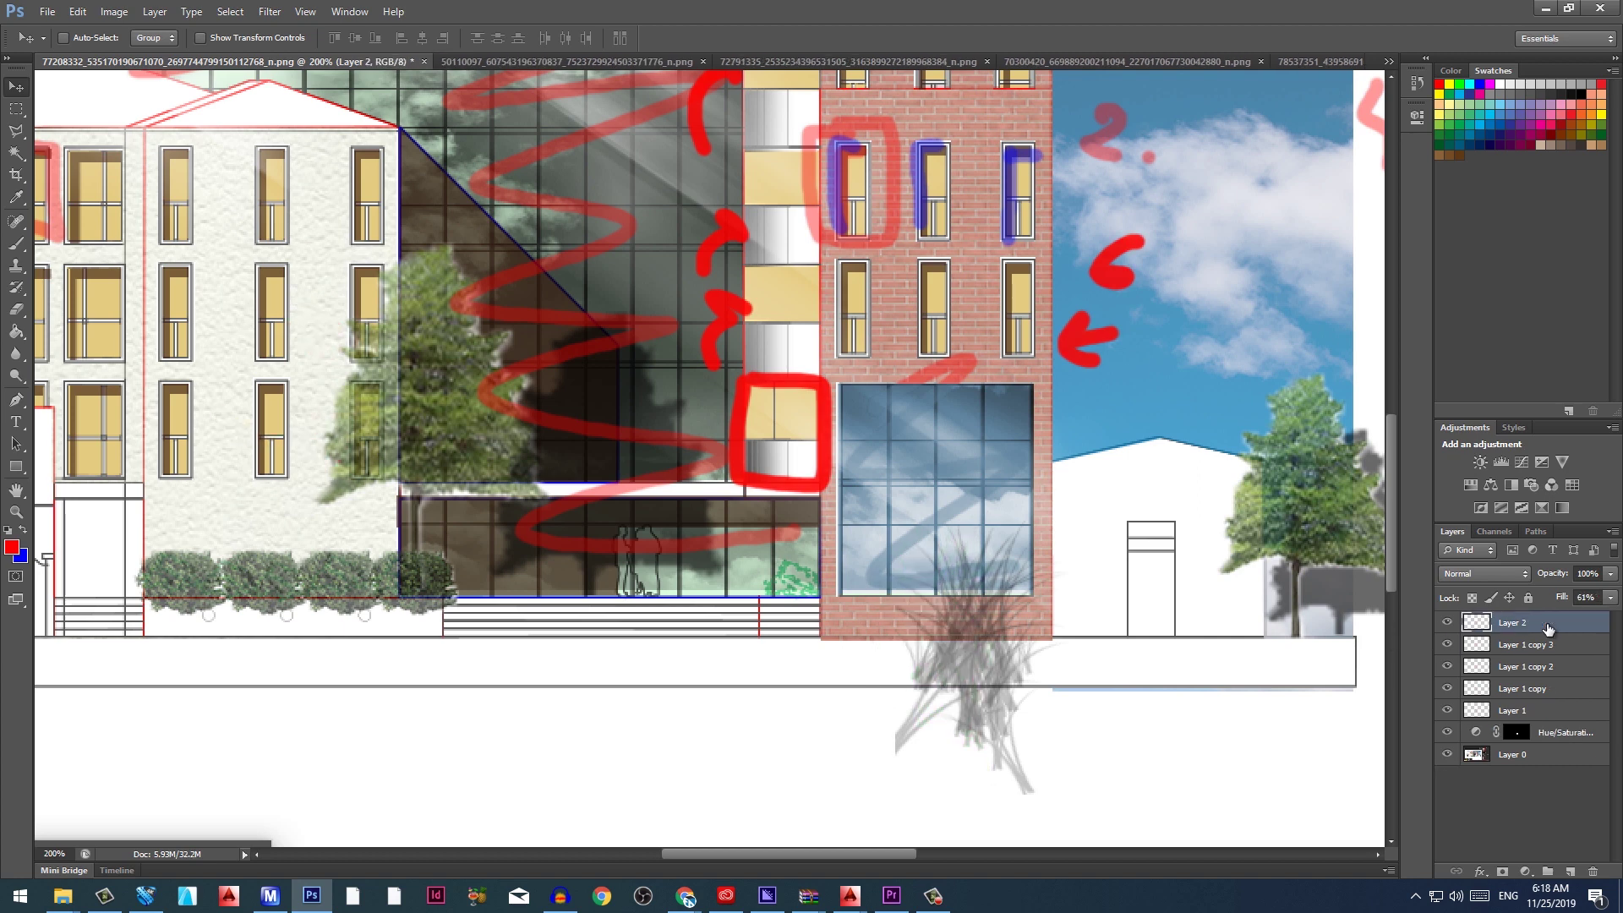
key(ctrl+z)
click(1547, 644)
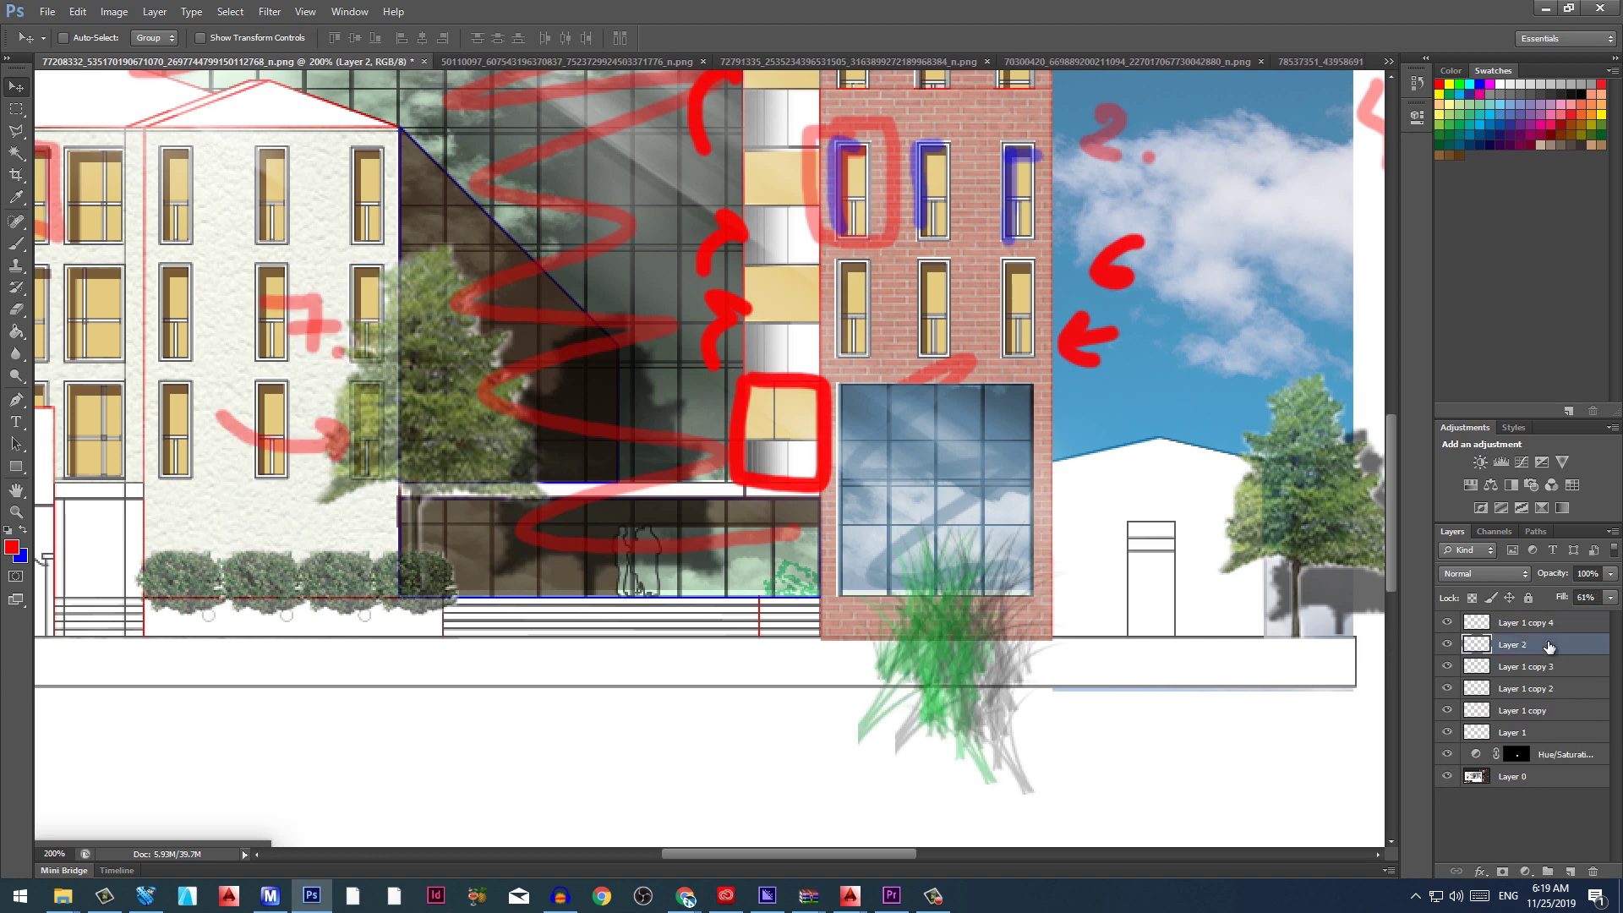
key(Delete)
Switch to the soft round brush at 16 px, try a red trunk stroke under the green tuft, and undo it
key(b)
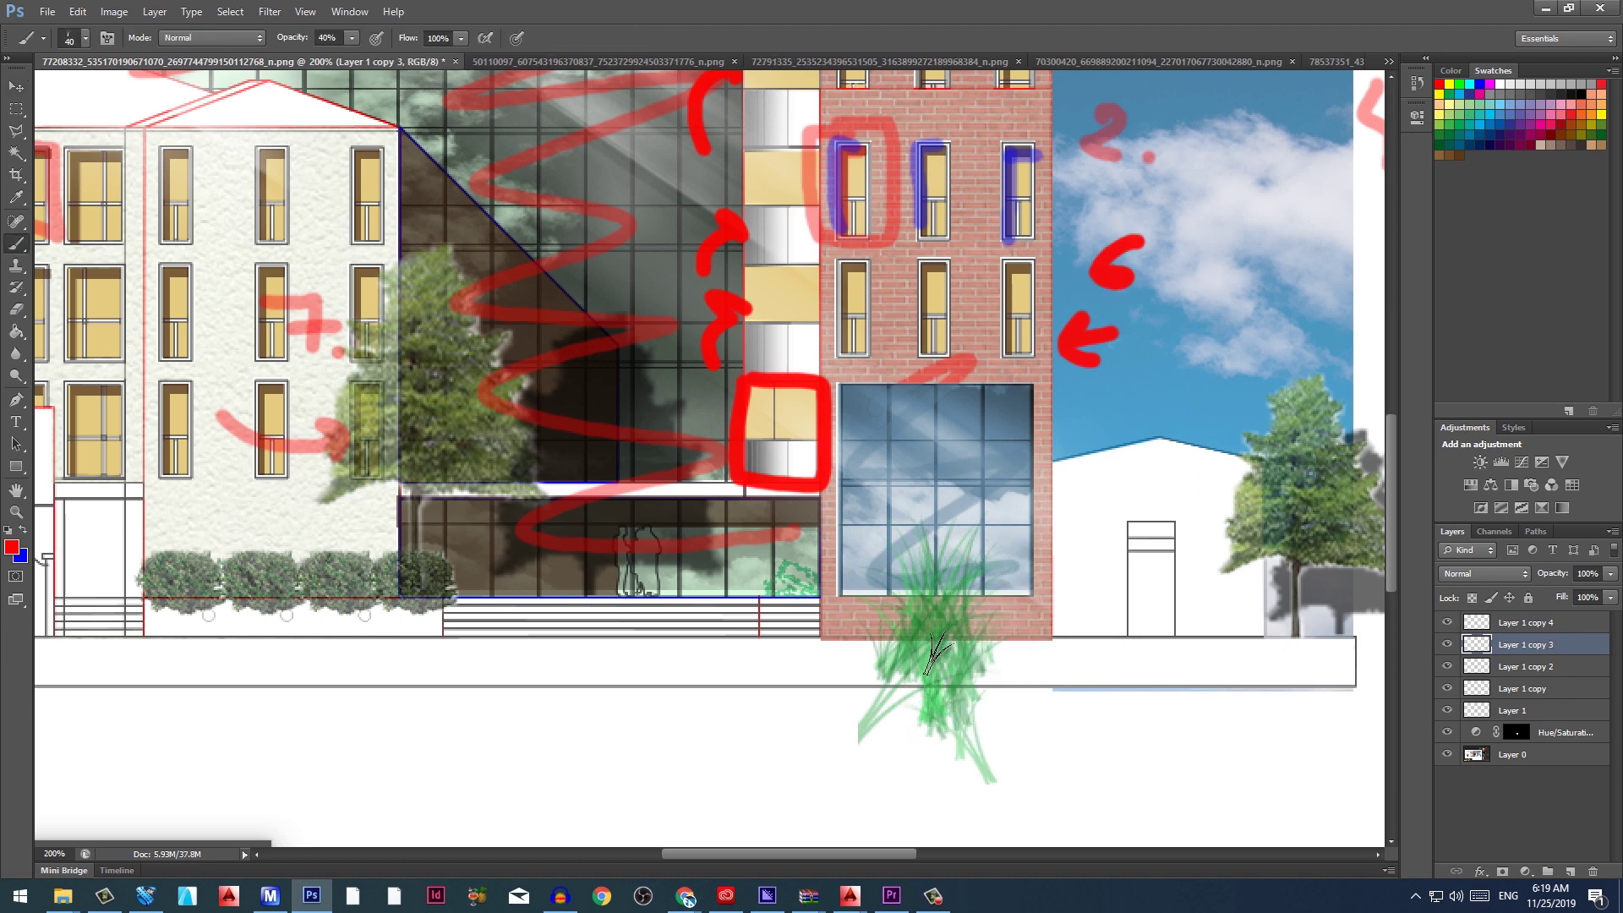
click(84, 39)
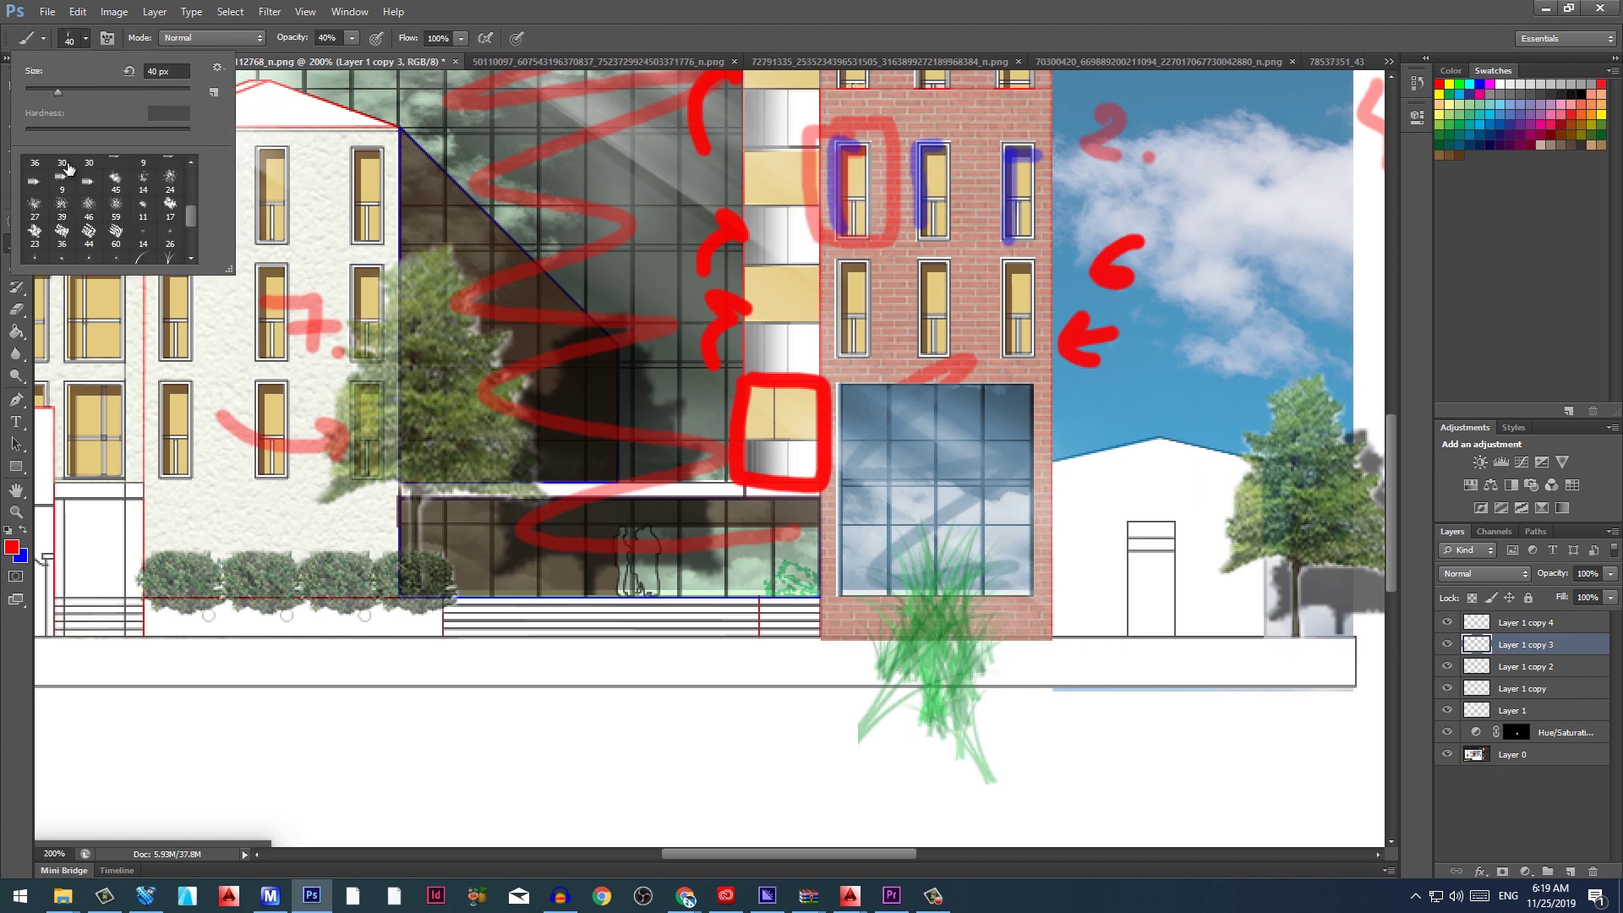
scroll(68, 168, up, 5)
click(34, 168)
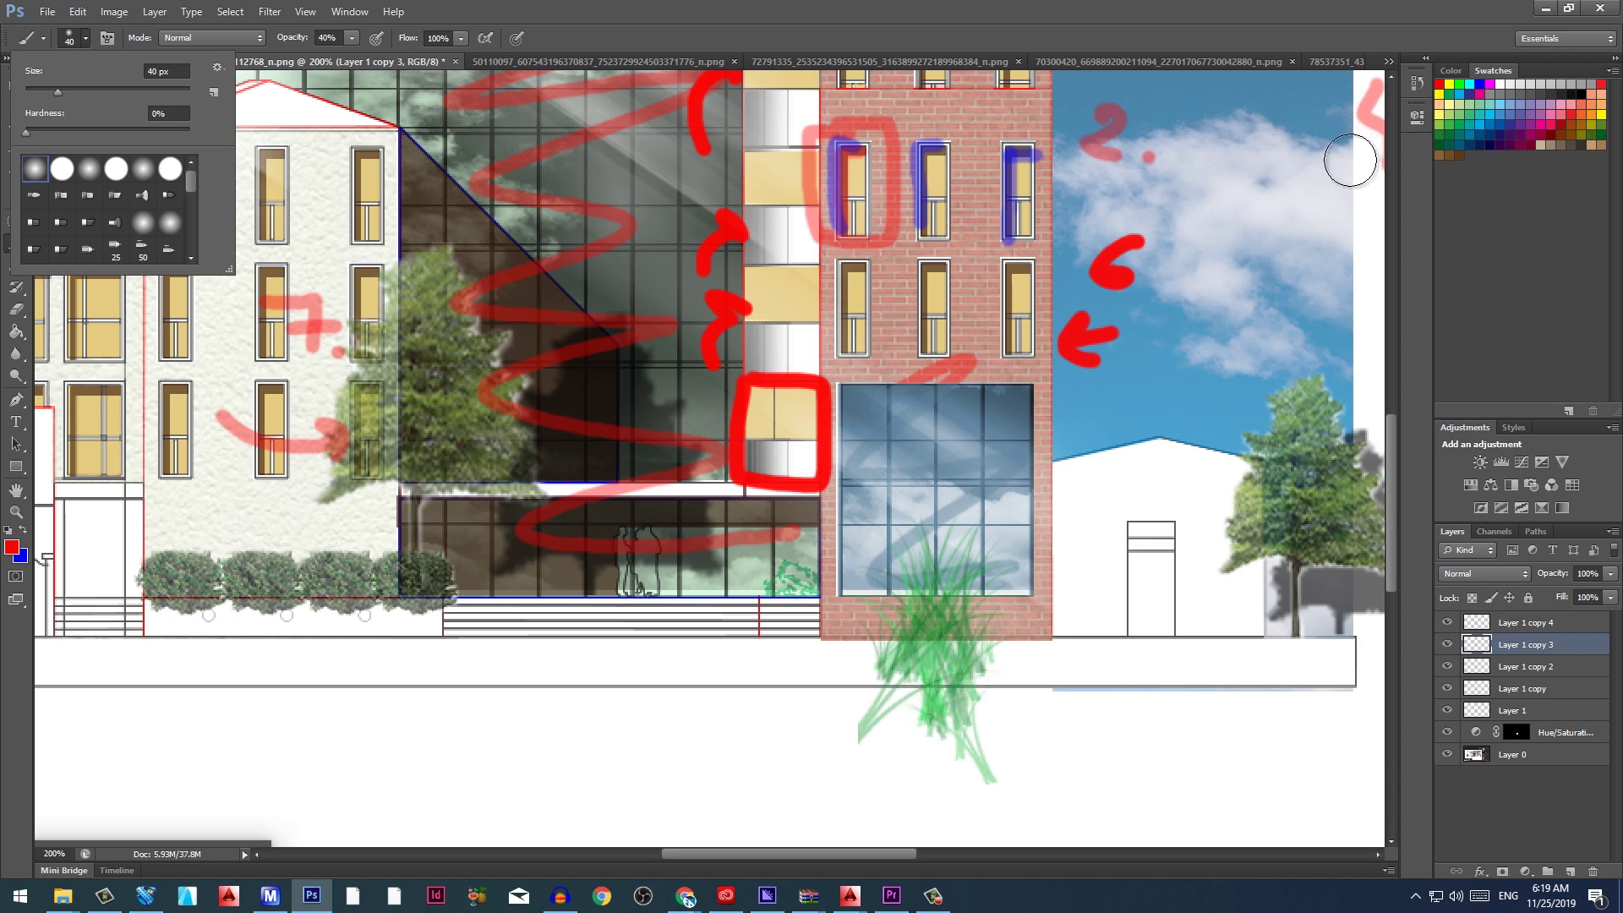
drag(57, 92, 38, 90)
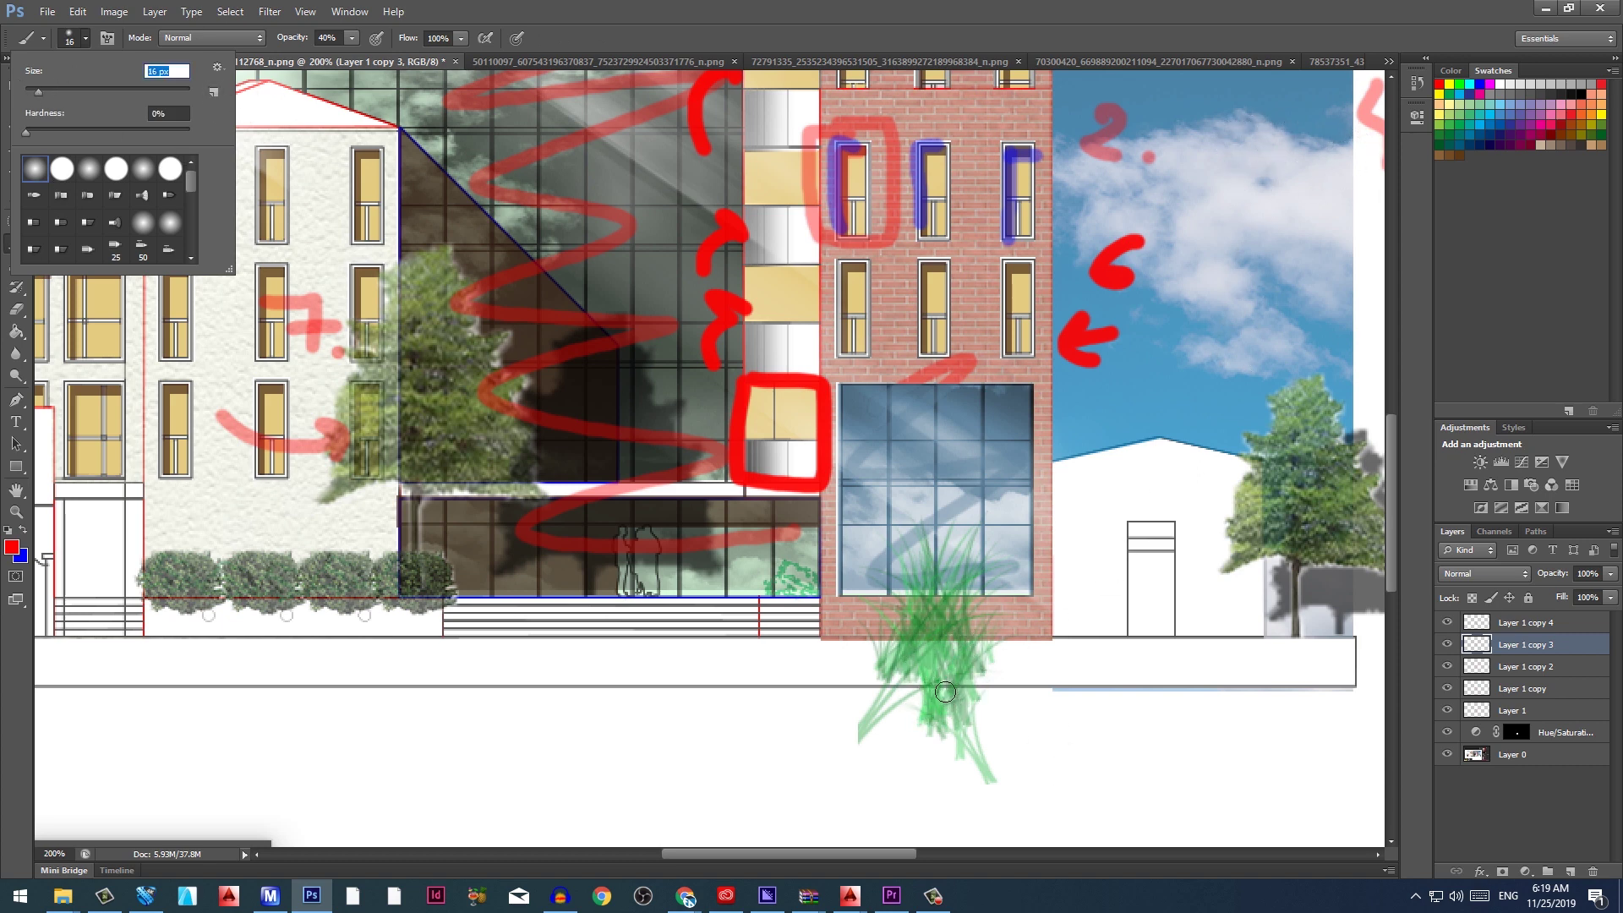
mouse_move(945, 691)
mouse_down()
mouse_move(935, 808)
mouse_move(938, 686)
mouse_up()
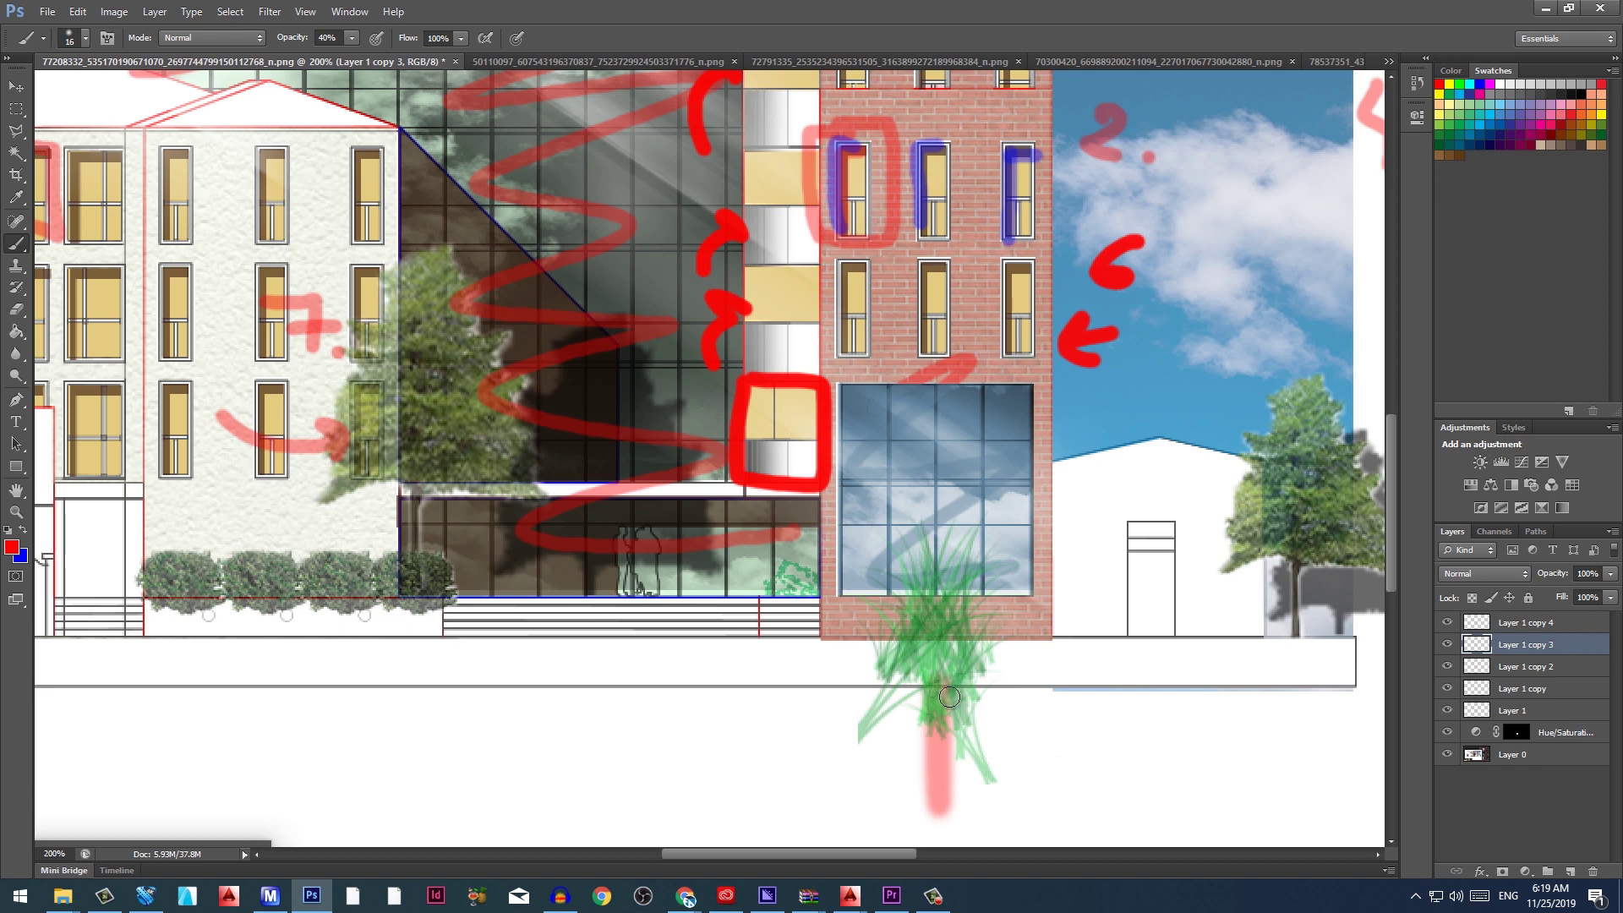
key(ctrl+z)
Paint a conifer's left side and base in dark green over the tuft, and undo the green trunk stroke
click(1449, 128)
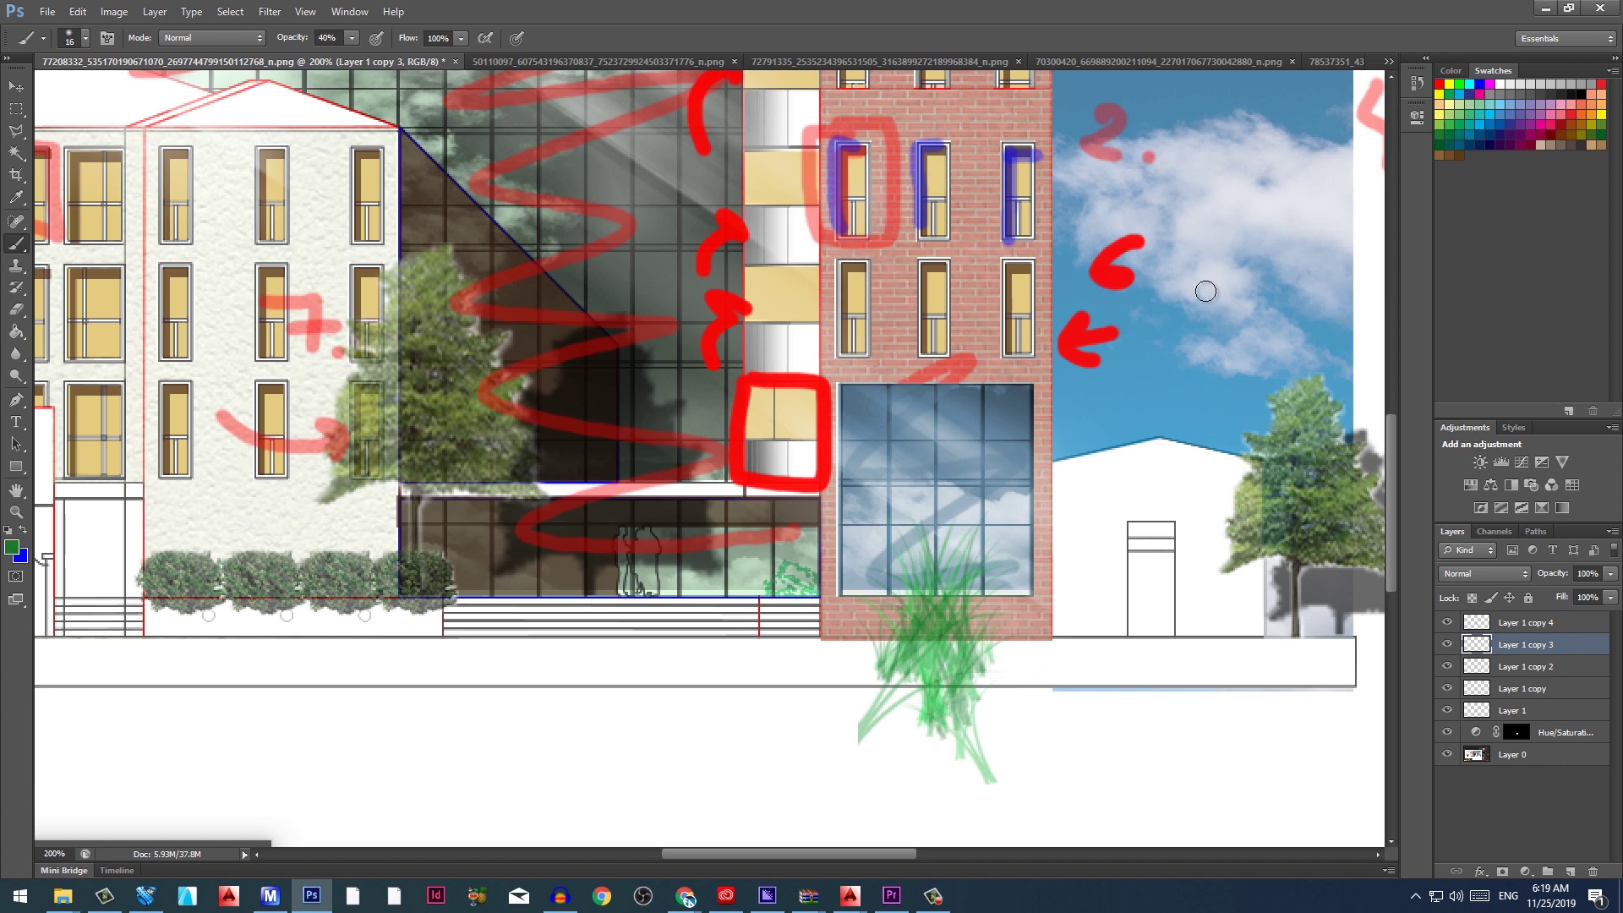
mouse_move(929, 568)
mouse_down()
mouse_move(878, 702)
mouse_move(912, 591)
mouse_move(887, 691)
mouse_up()
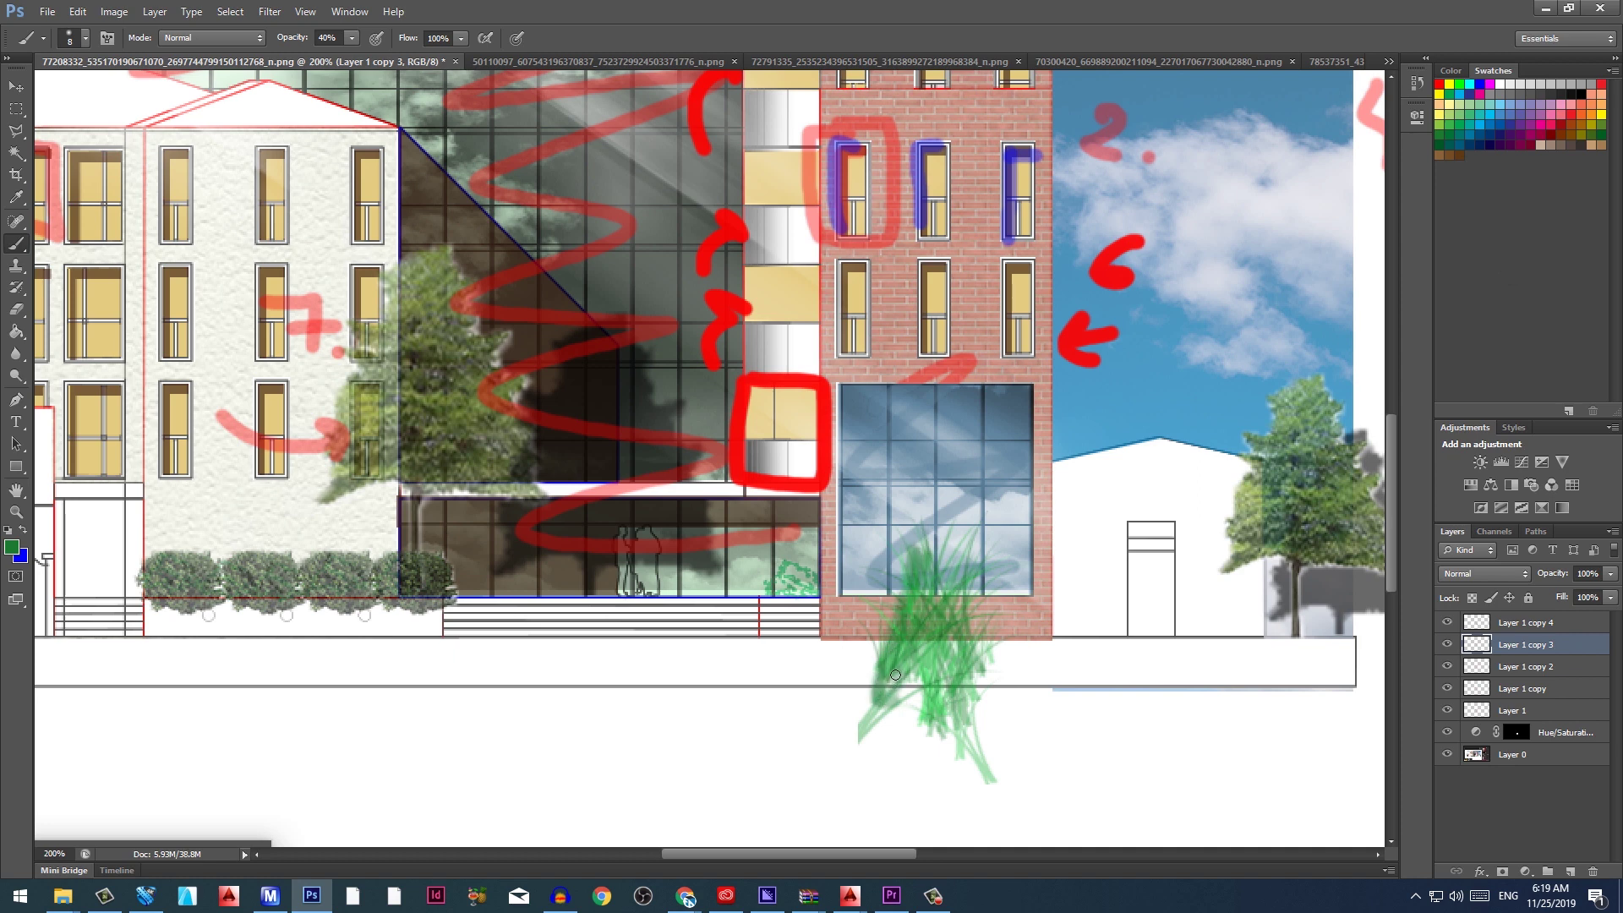
mouse_move(921, 566)
mouse_down()
mouse_move(868, 714)
mouse_move(948, 713)
mouse_move(932, 706)
mouse_move(931, 787)
mouse_move(928, 698)
mouse_up()
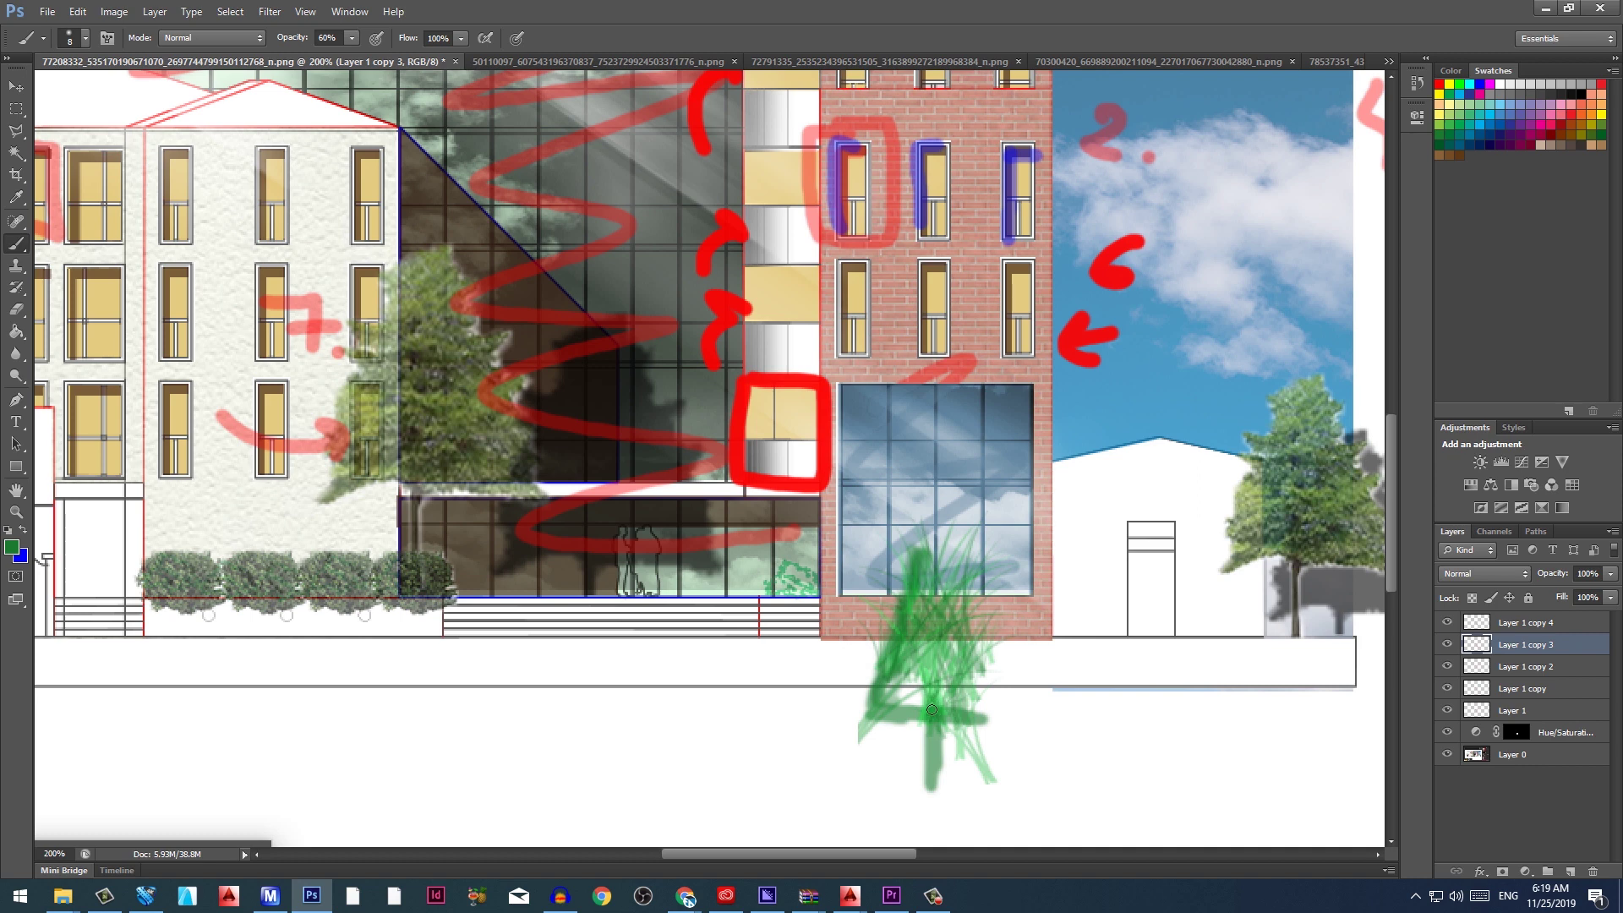
key(ctrl+z)
Restore the default colours and paint a black trunk with short branches through the green tree
key(d)
mouse_move(930, 752)
mouse_down()
mouse_move(931, 680)
mouse_move(929, 724)
mouse_up()
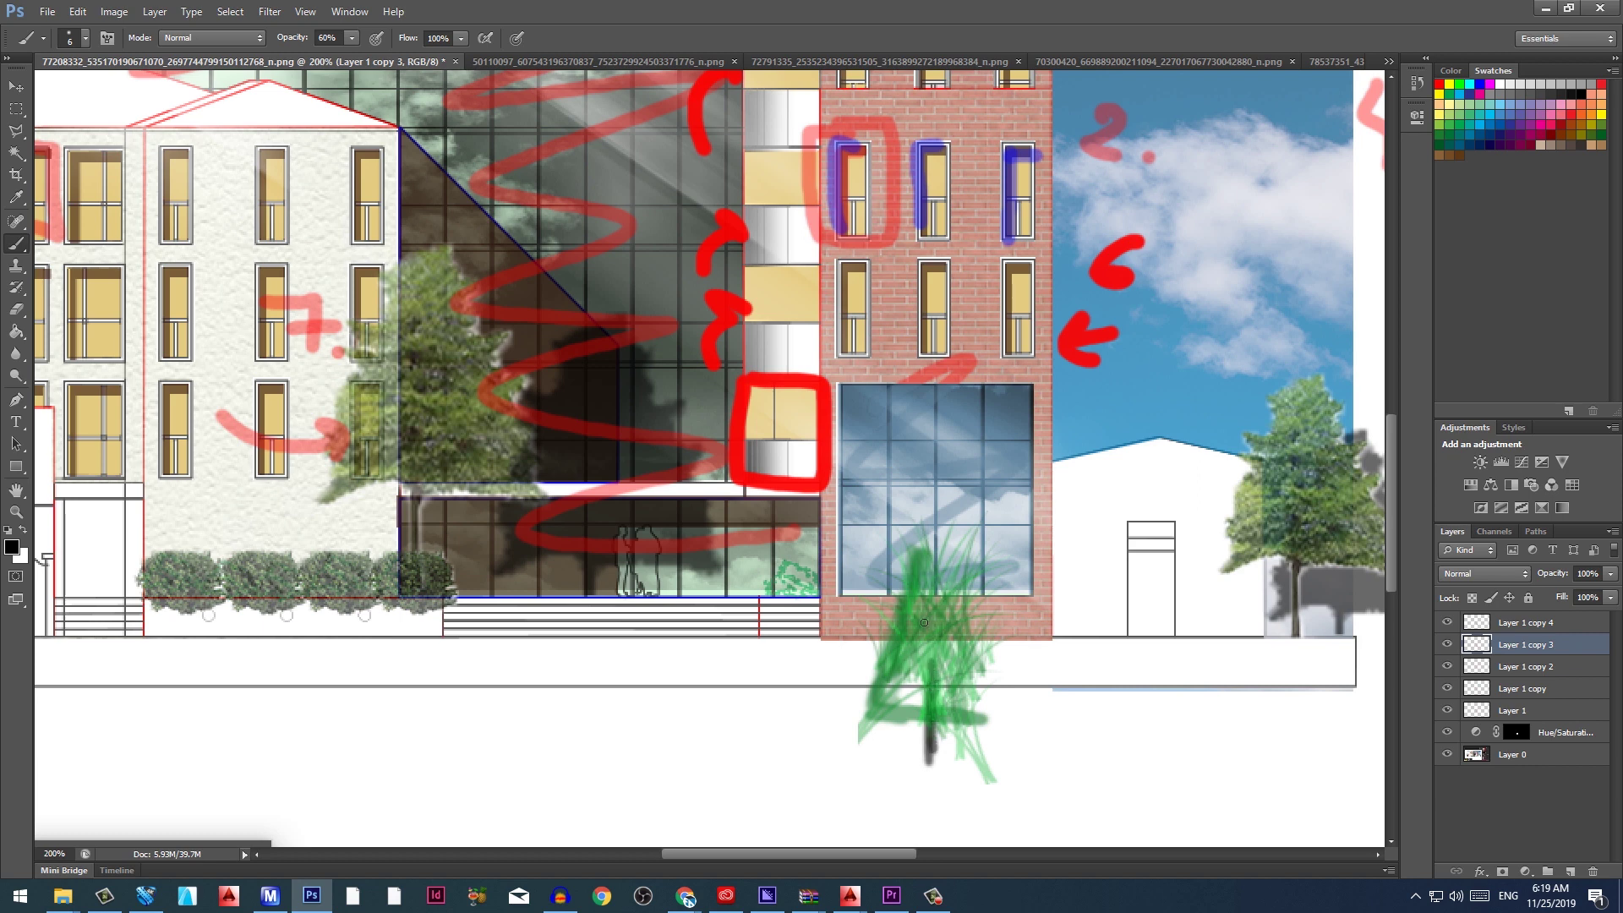
mouse_move(923, 622)
mouse_down()
mouse_move(926, 657)
mouse_move(959, 608)
mouse_up()
drag(892, 701, 930, 689)
drag(929, 701, 968, 675)
drag(943, 585, 911, 600)
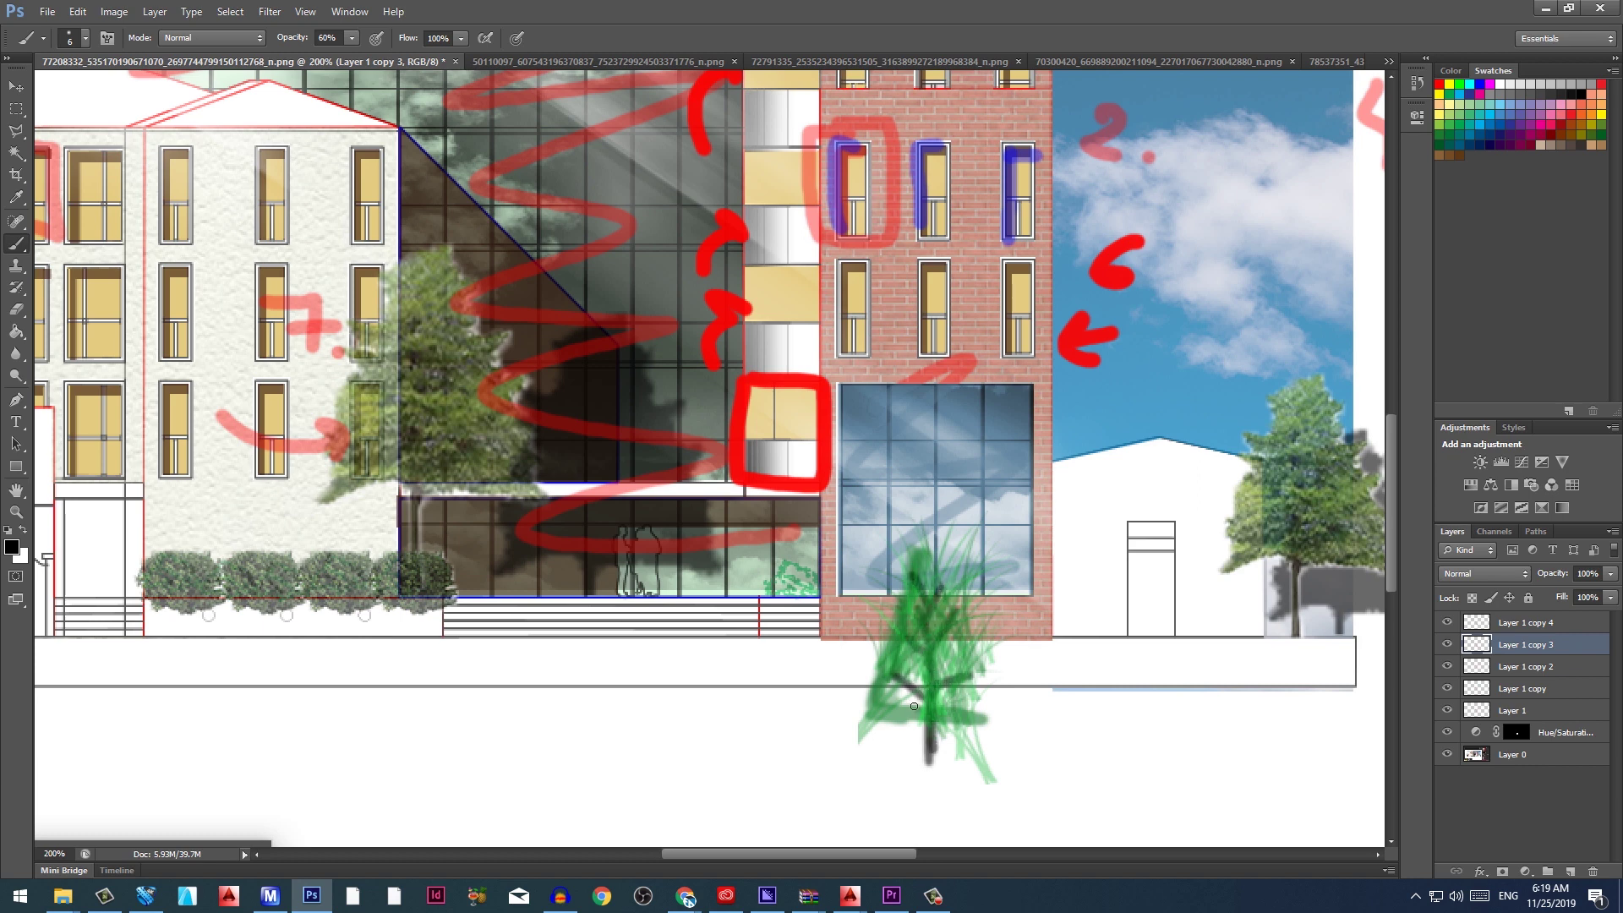
drag(914, 706, 873, 683)
Toggle layer visibility to find the green strokes, and erase the stray ones around the tree on Layer 1 copy 4
key(e)
drag(972, 748, 987, 765)
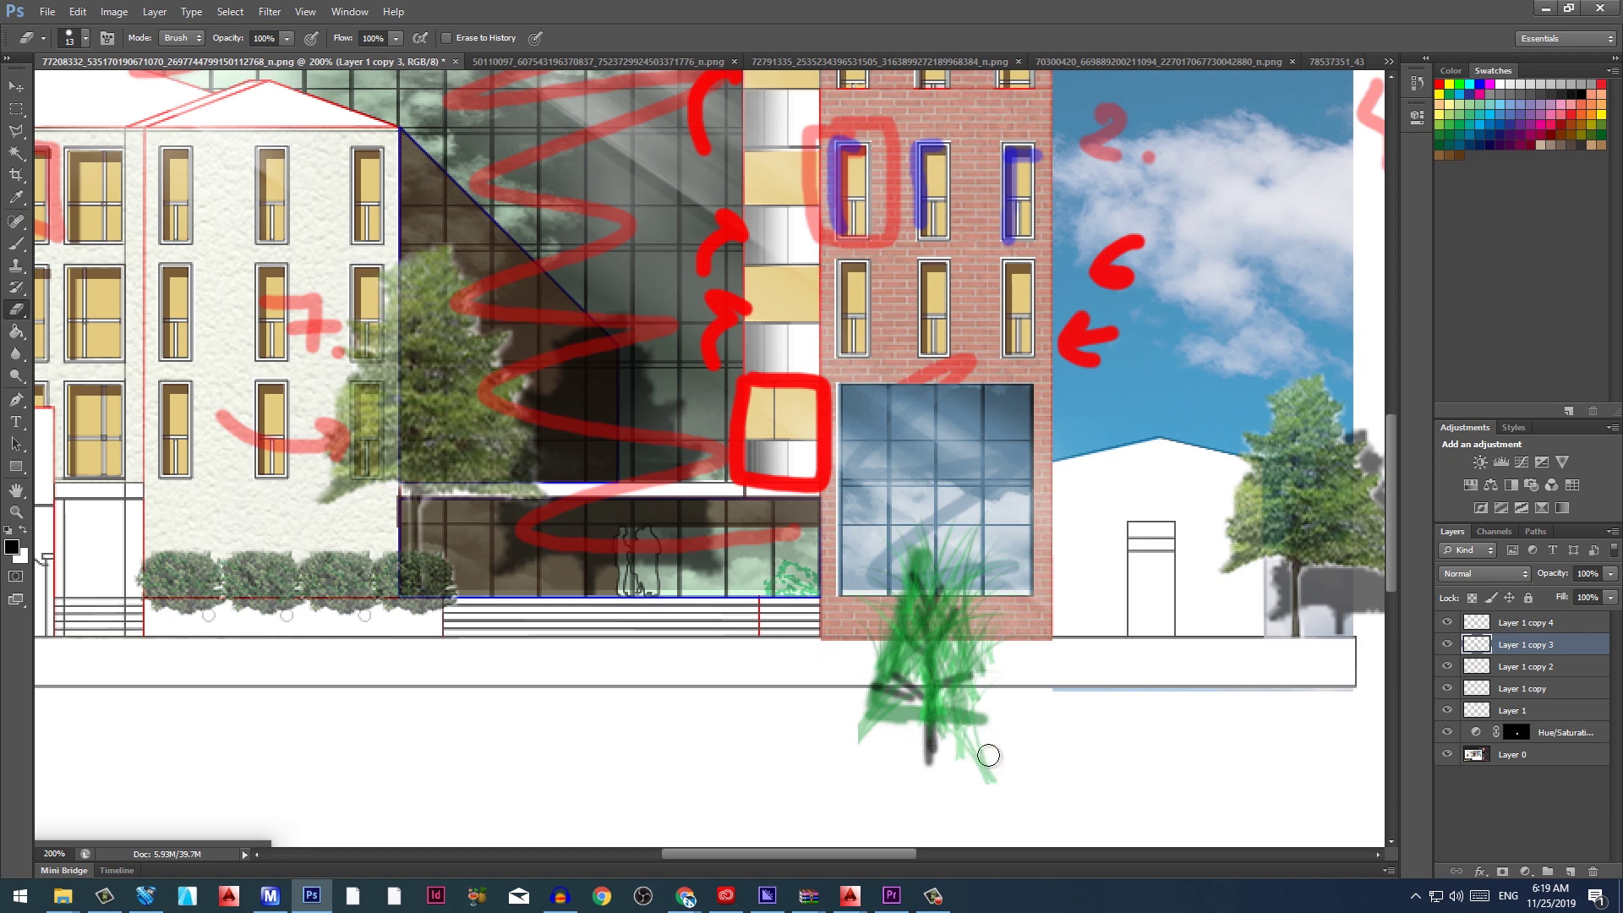
click(1447, 623)
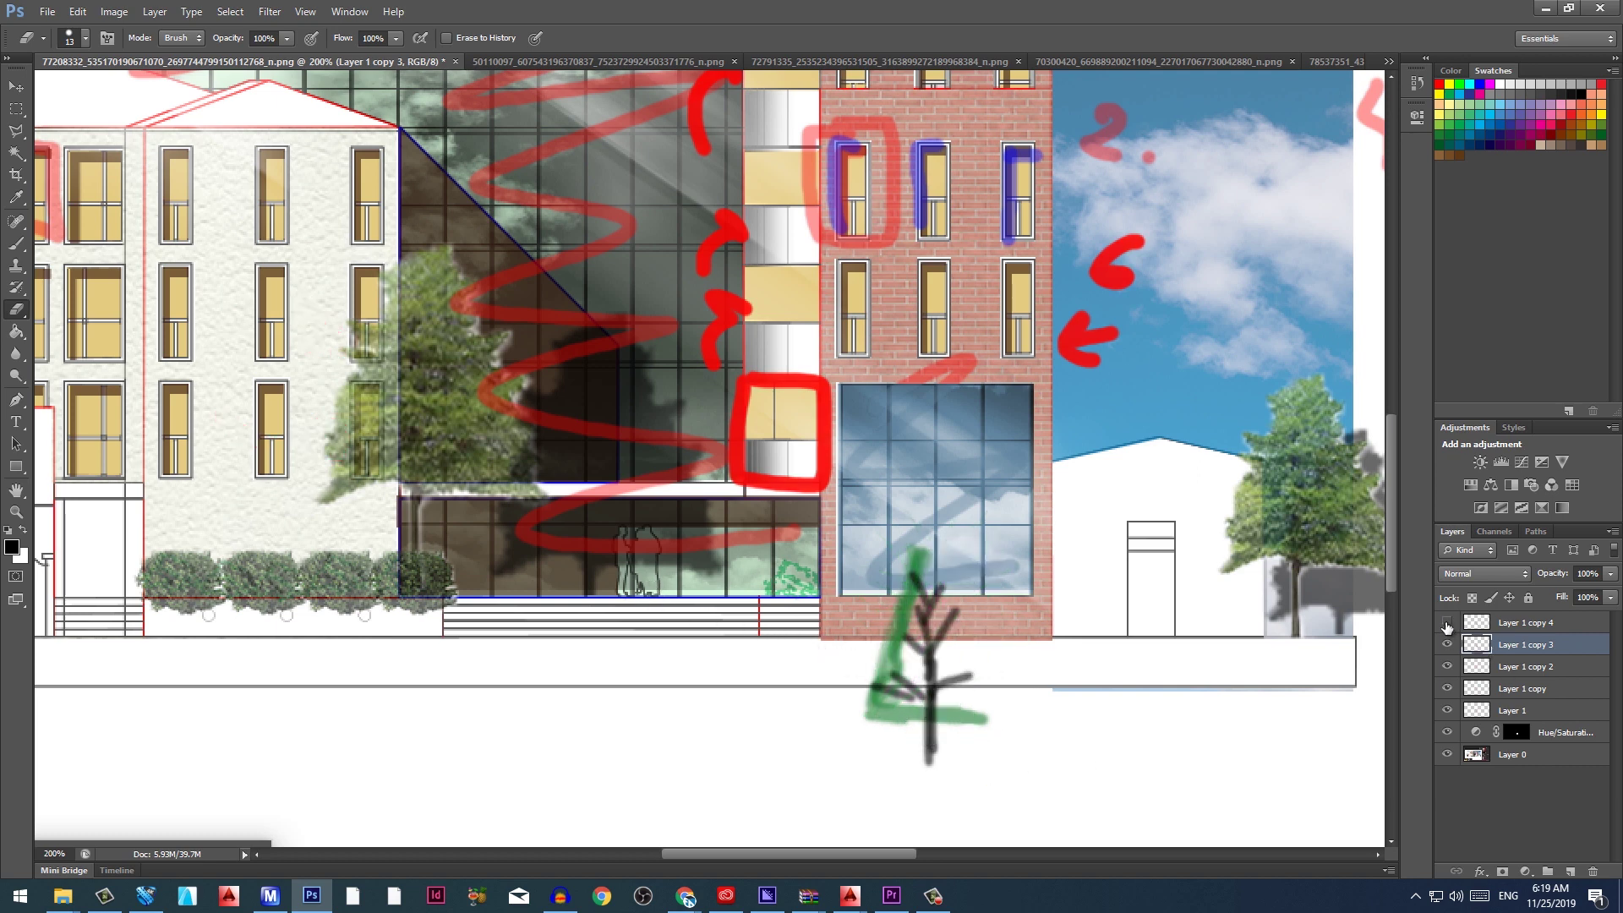
click(1447, 623)
click(1447, 623)
click(1446, 623)
click(1446, 645)
click(1446, 645)
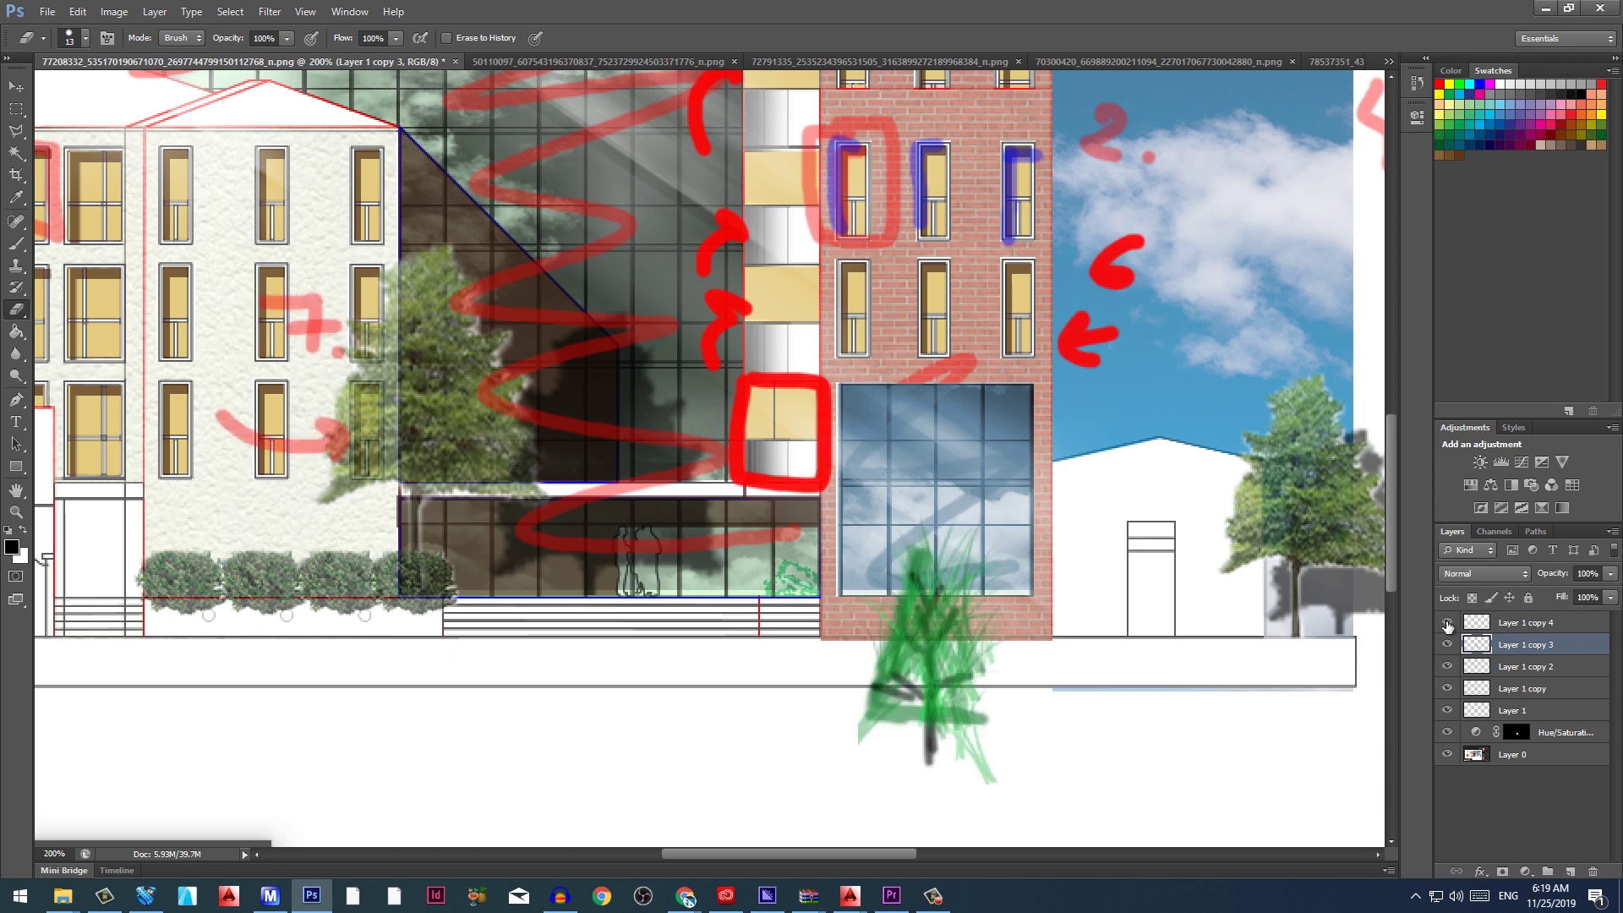
click(1447, 623)
click(1446, 623)
click(1517, 623)
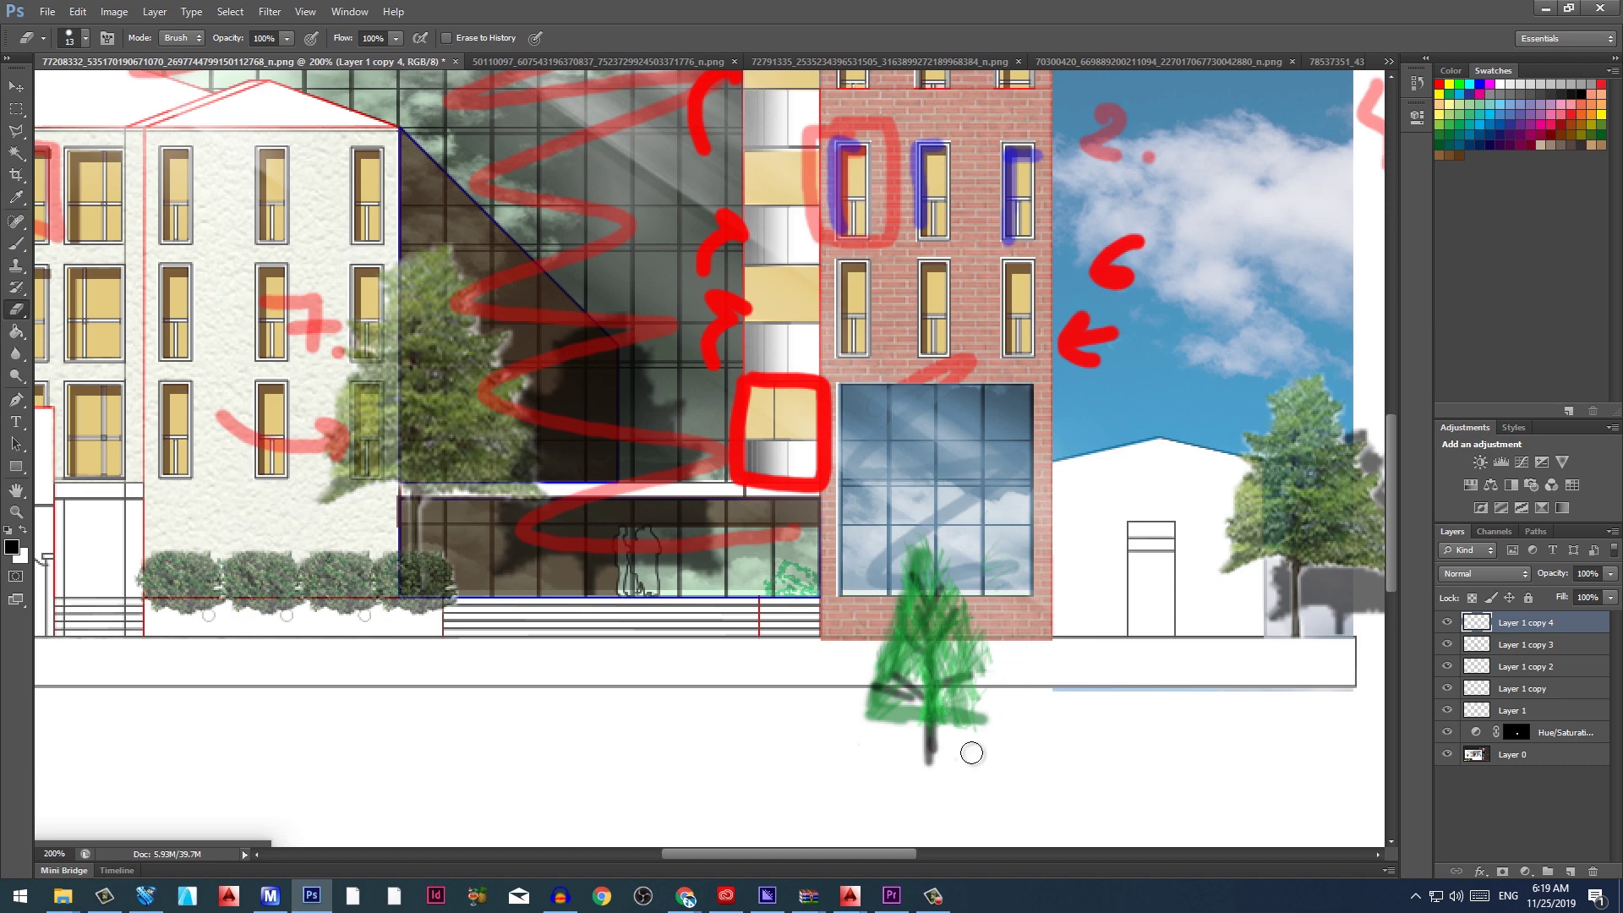
Paint thin black branches and a rough black outline over the green tree with the 3 px brush, thickening the trunk
key(ctrl+minus)
key(ctrl+plus)
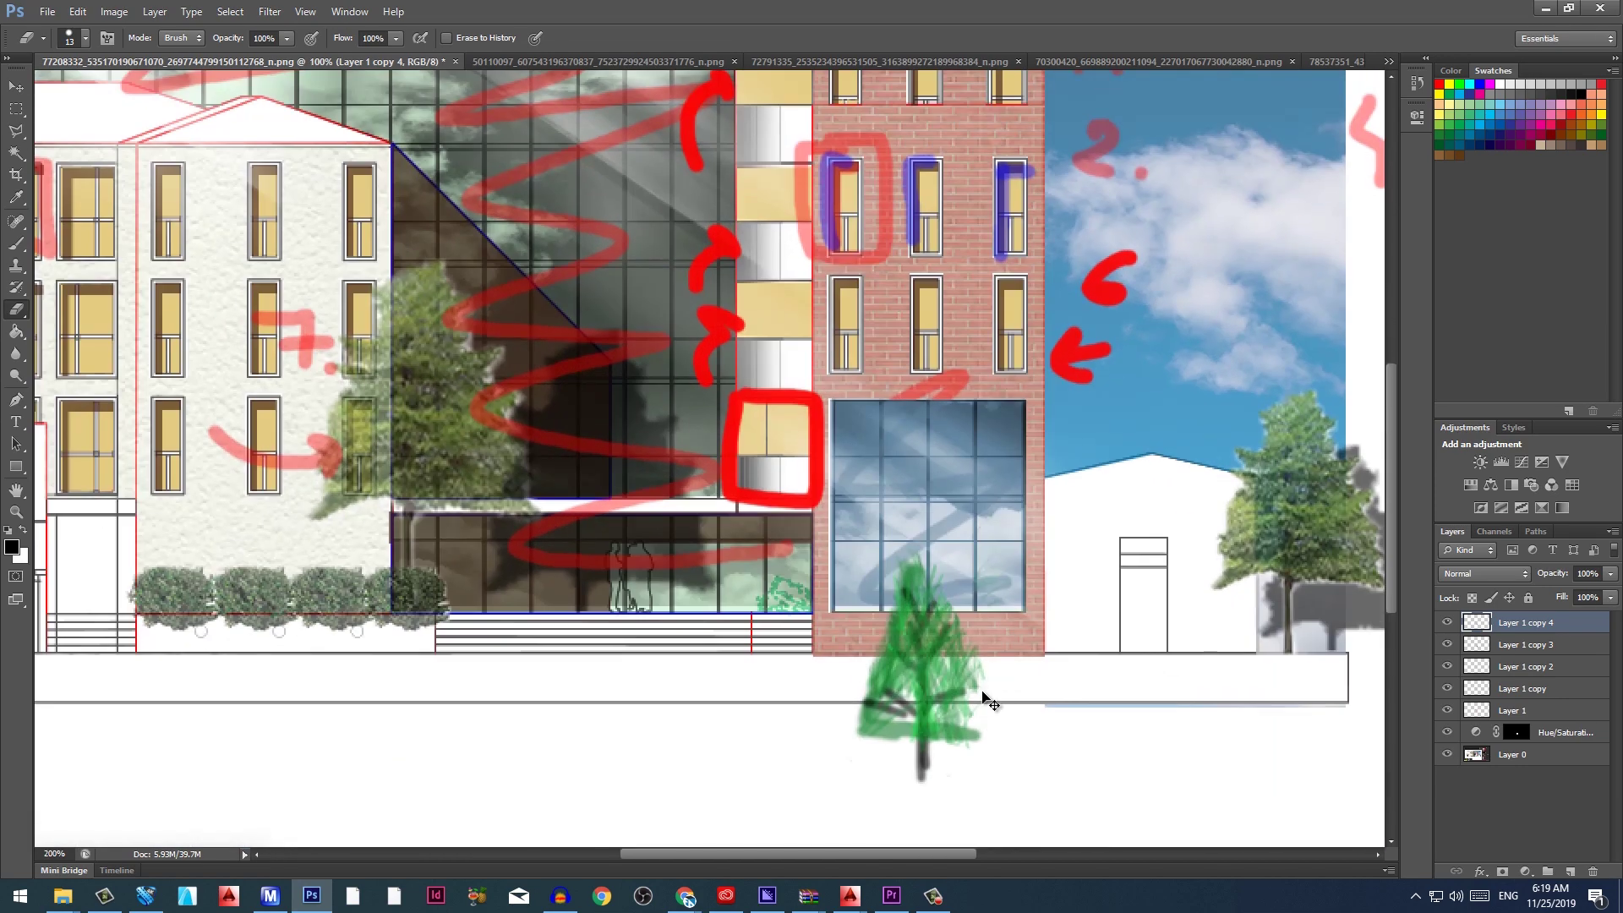
key(b)
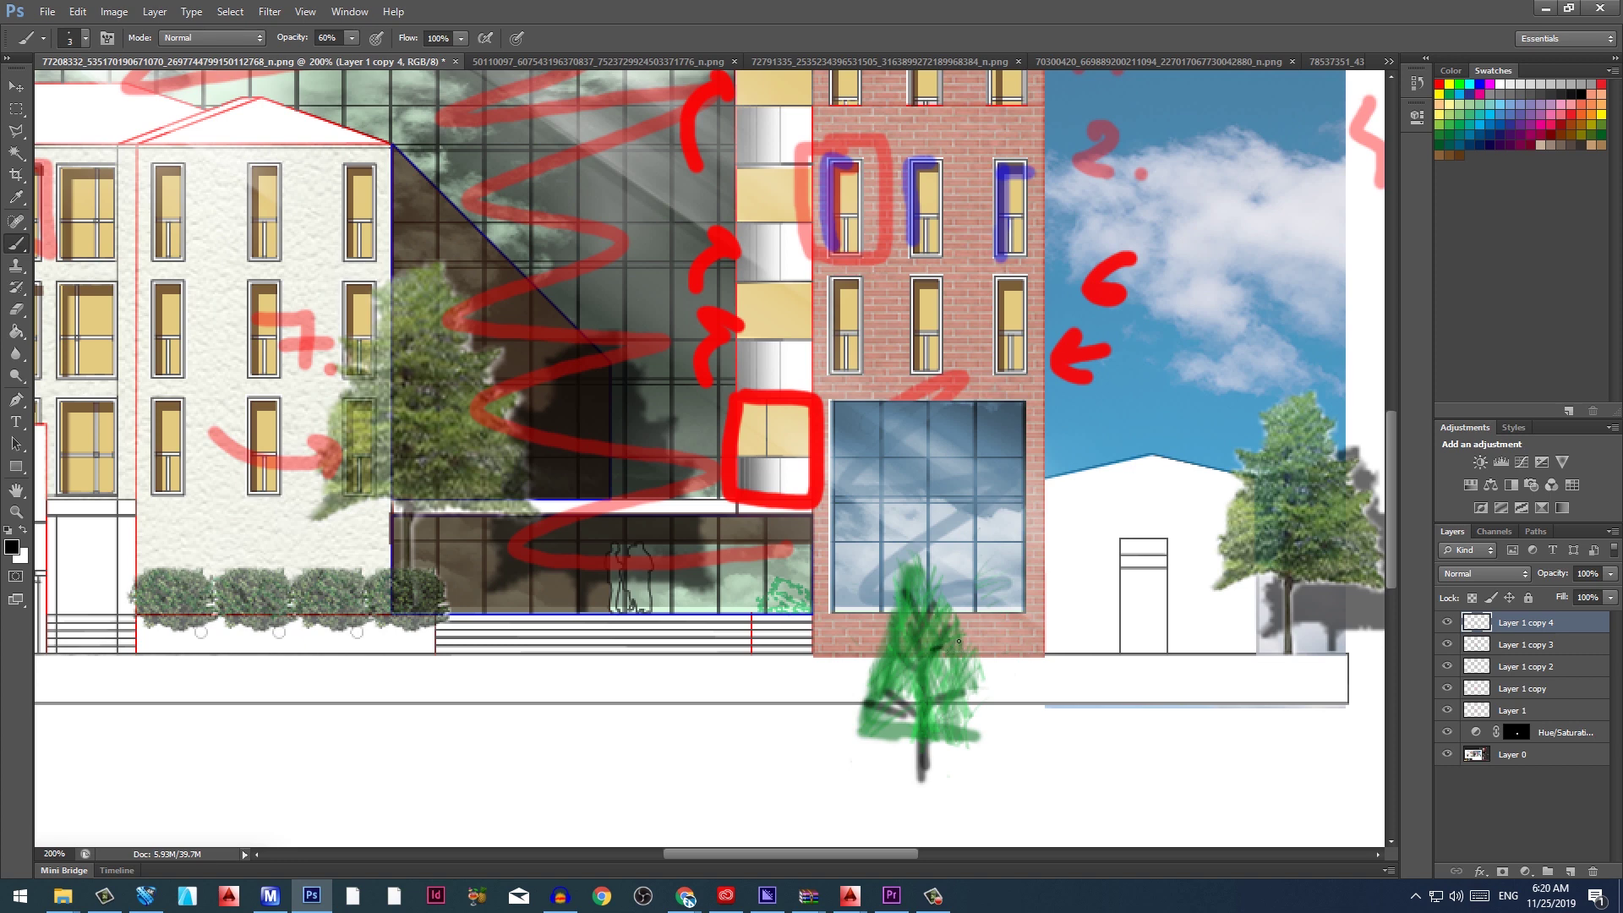
drag(919, 656, 919, 602)
mouse_move(918, 663)
mouse_down()
mouse_move(923, 738)
mouse_move(879, 680)
mouse_move(890, 692)
mouse_move(864, 693)
mouse_move(921, 708)
mouse_move(952, 696)
mouse_up()
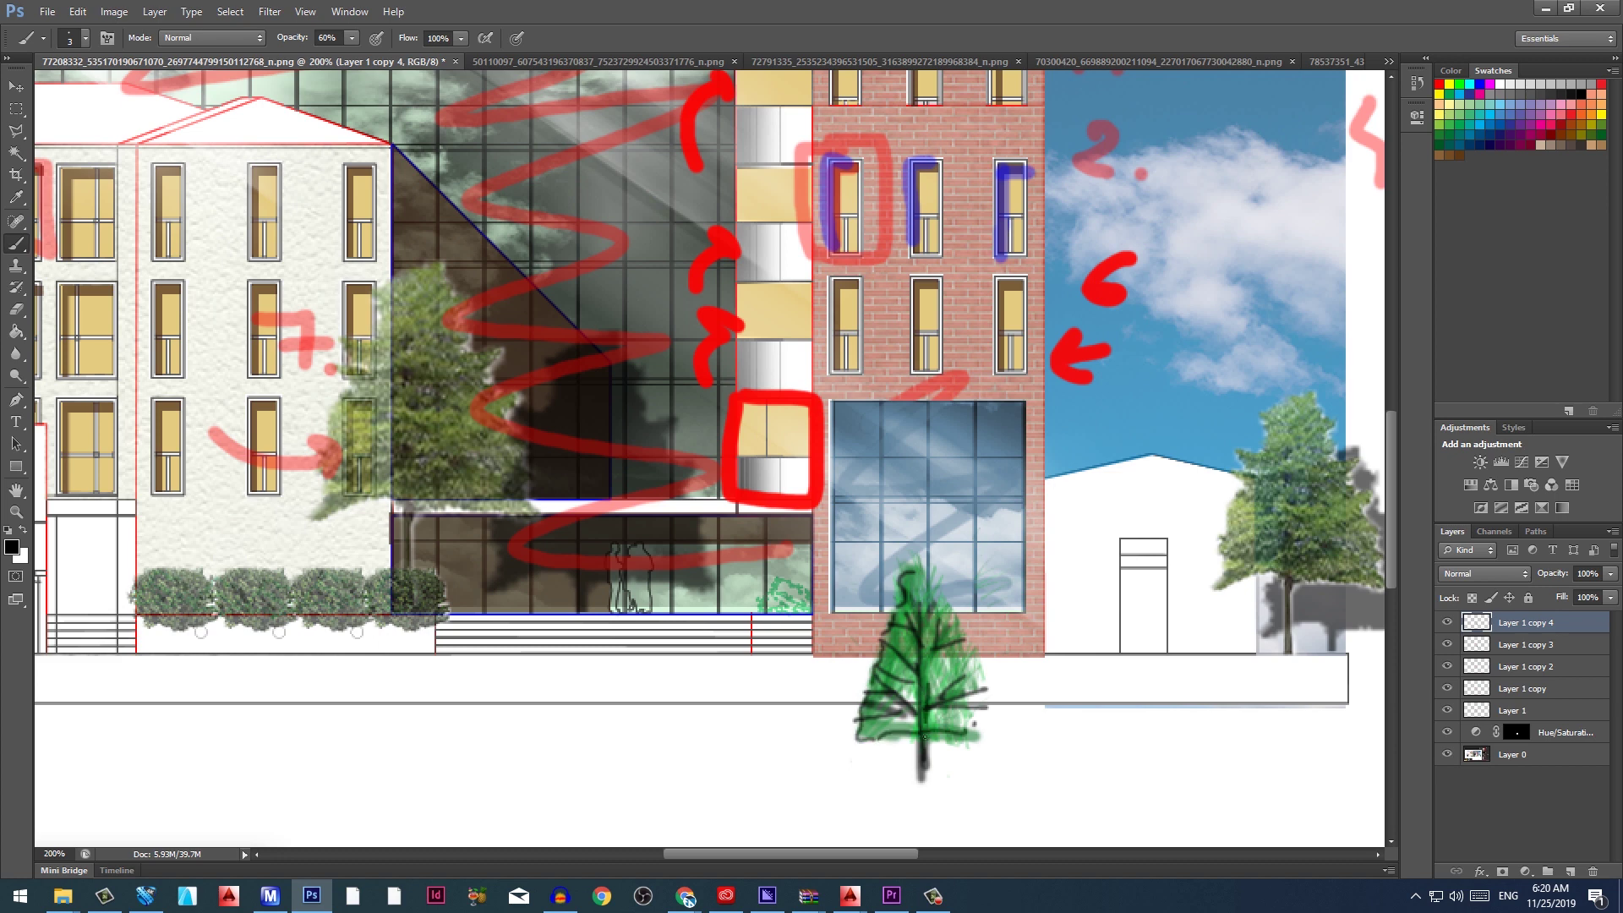
drag(919, 667, 923, 764)
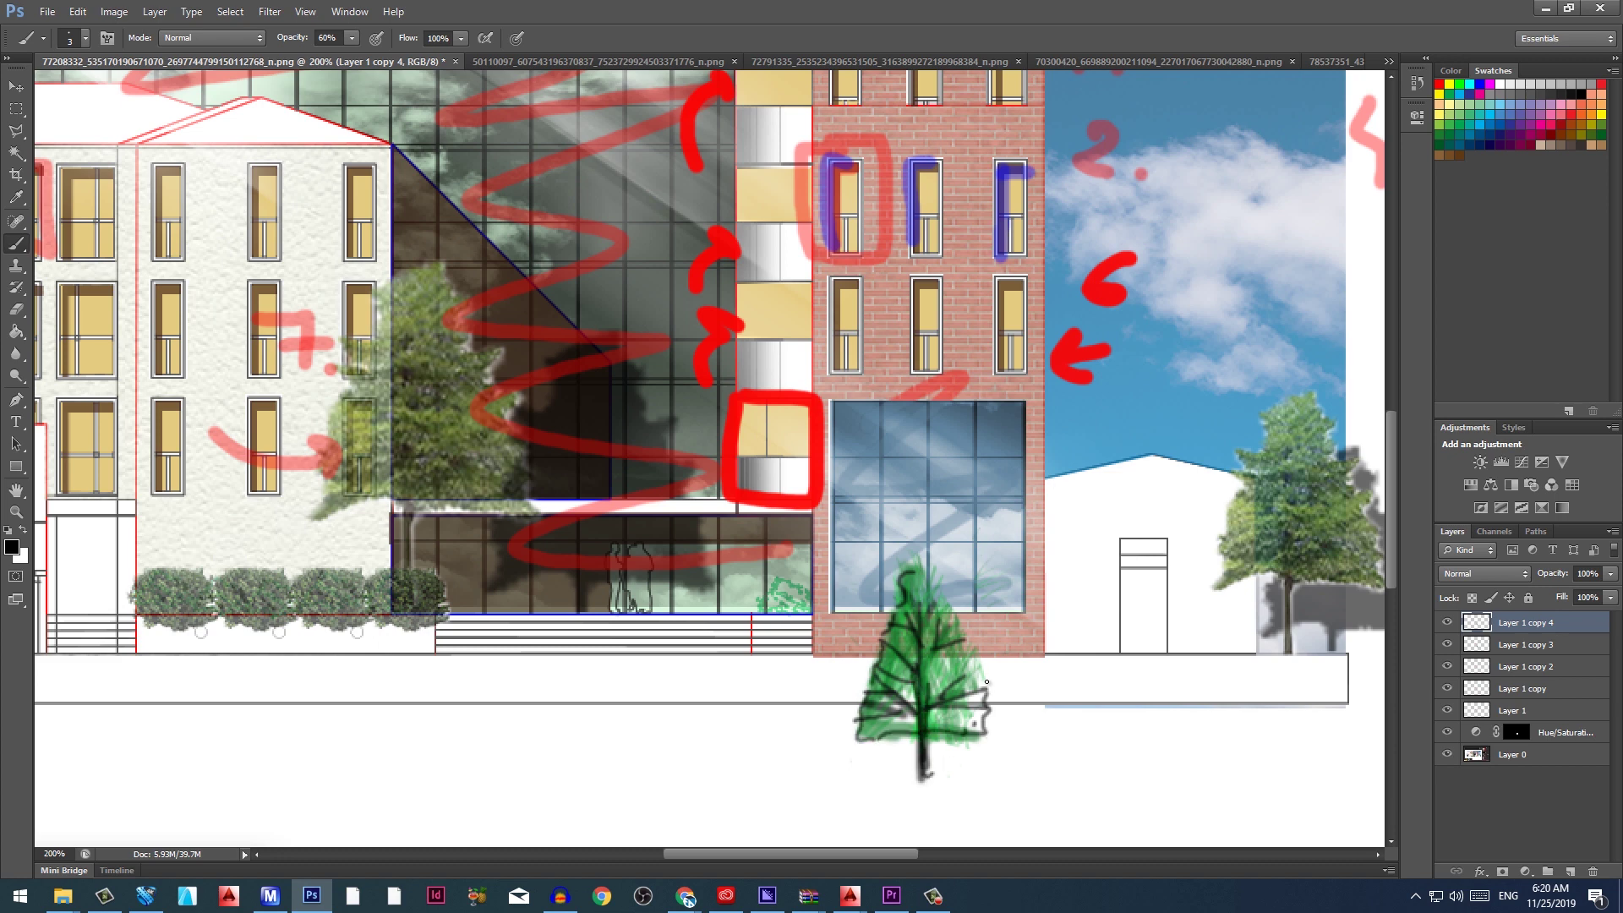
drag(947, 619, 906, 572)
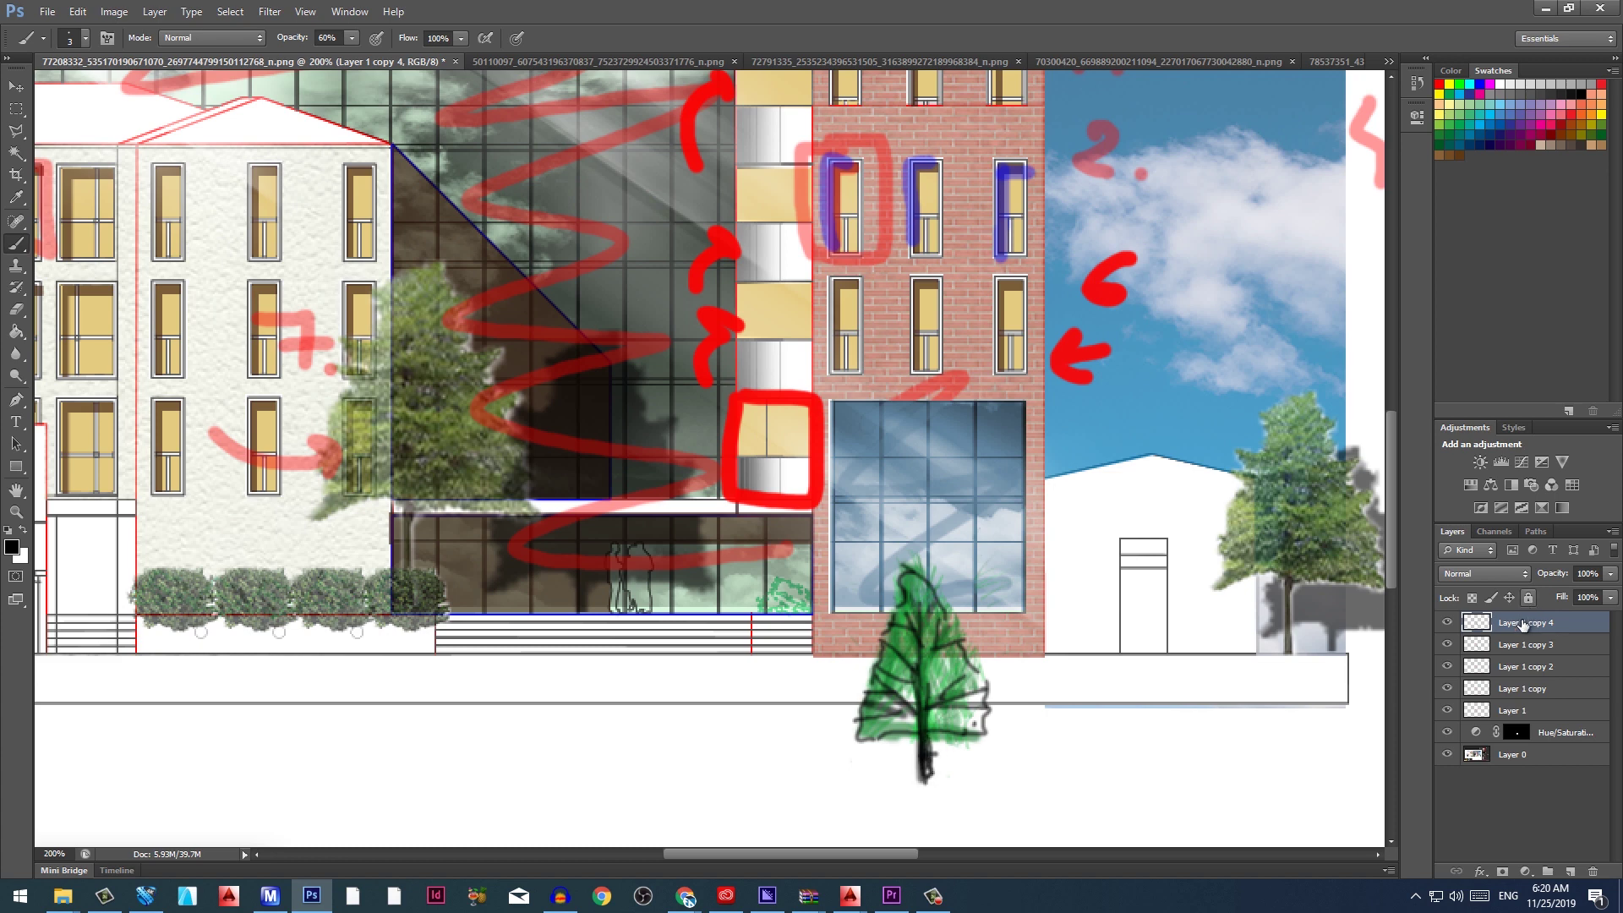
Merge Layer 1 copy 4 and Layer 1 copy 3 into a single layer
shift+click(1532, 645)
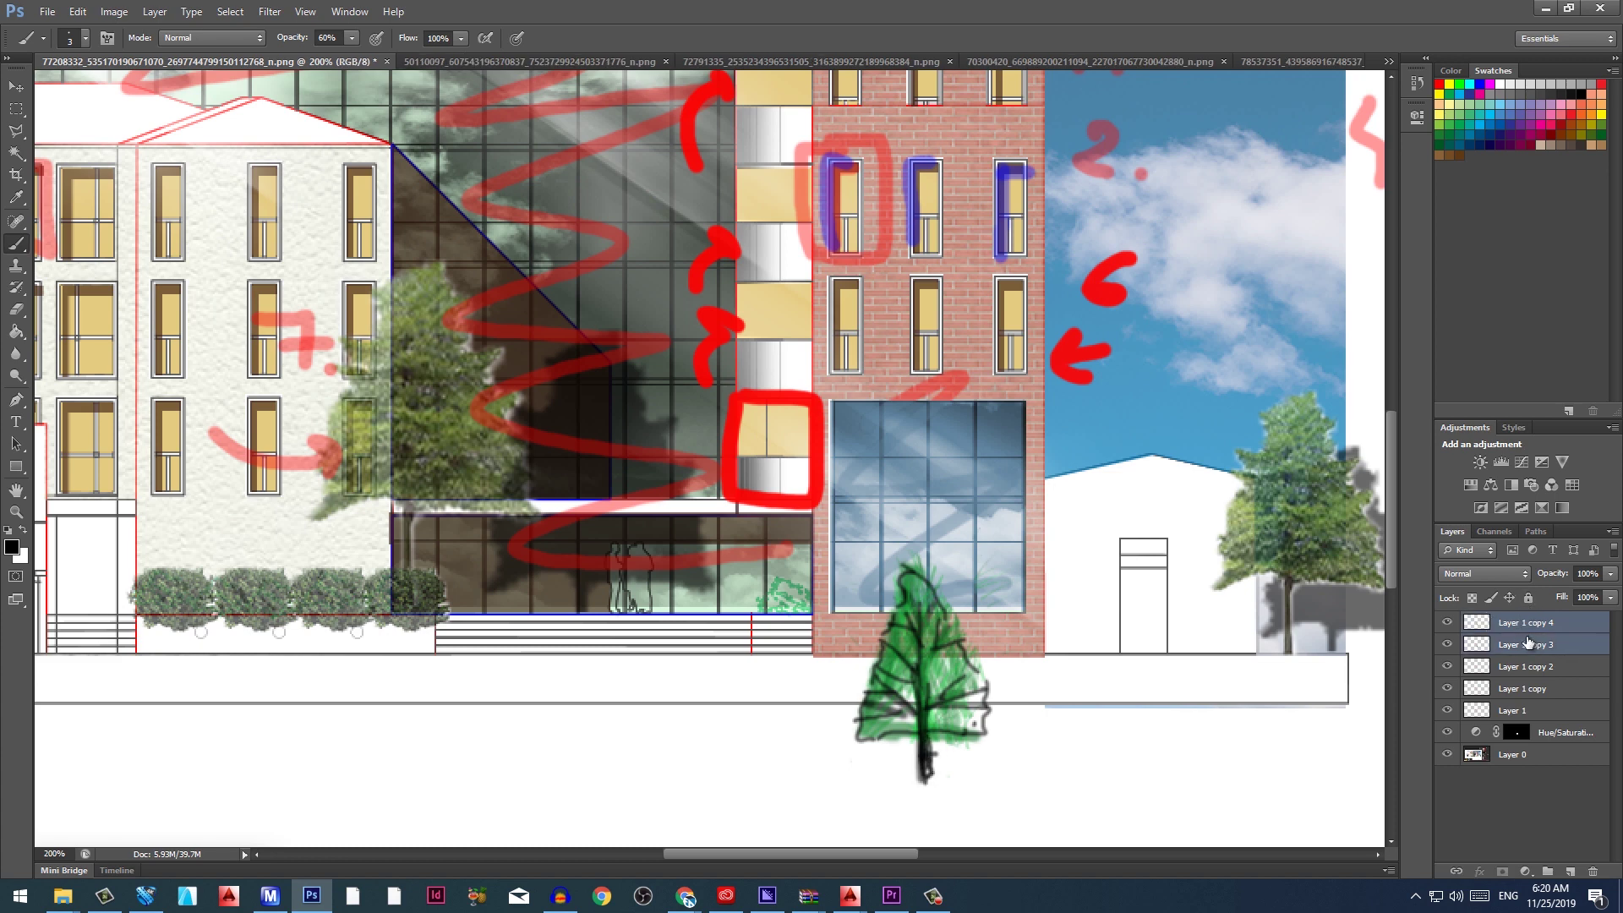
key(ctrl+w)
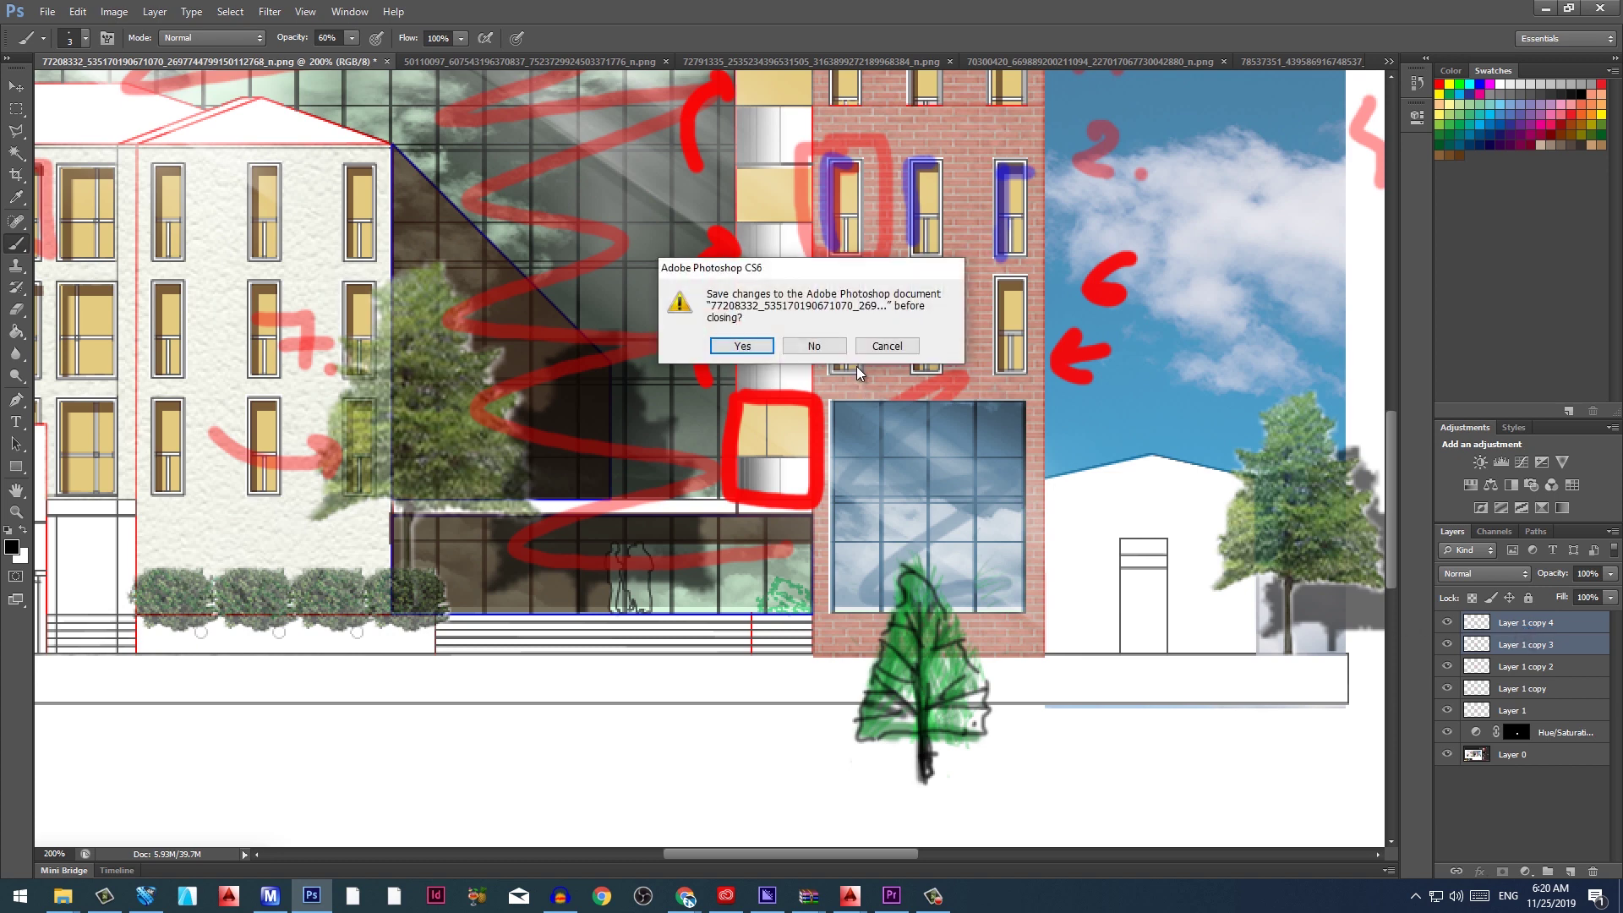
click(887, 346)
key(ctrl+e)
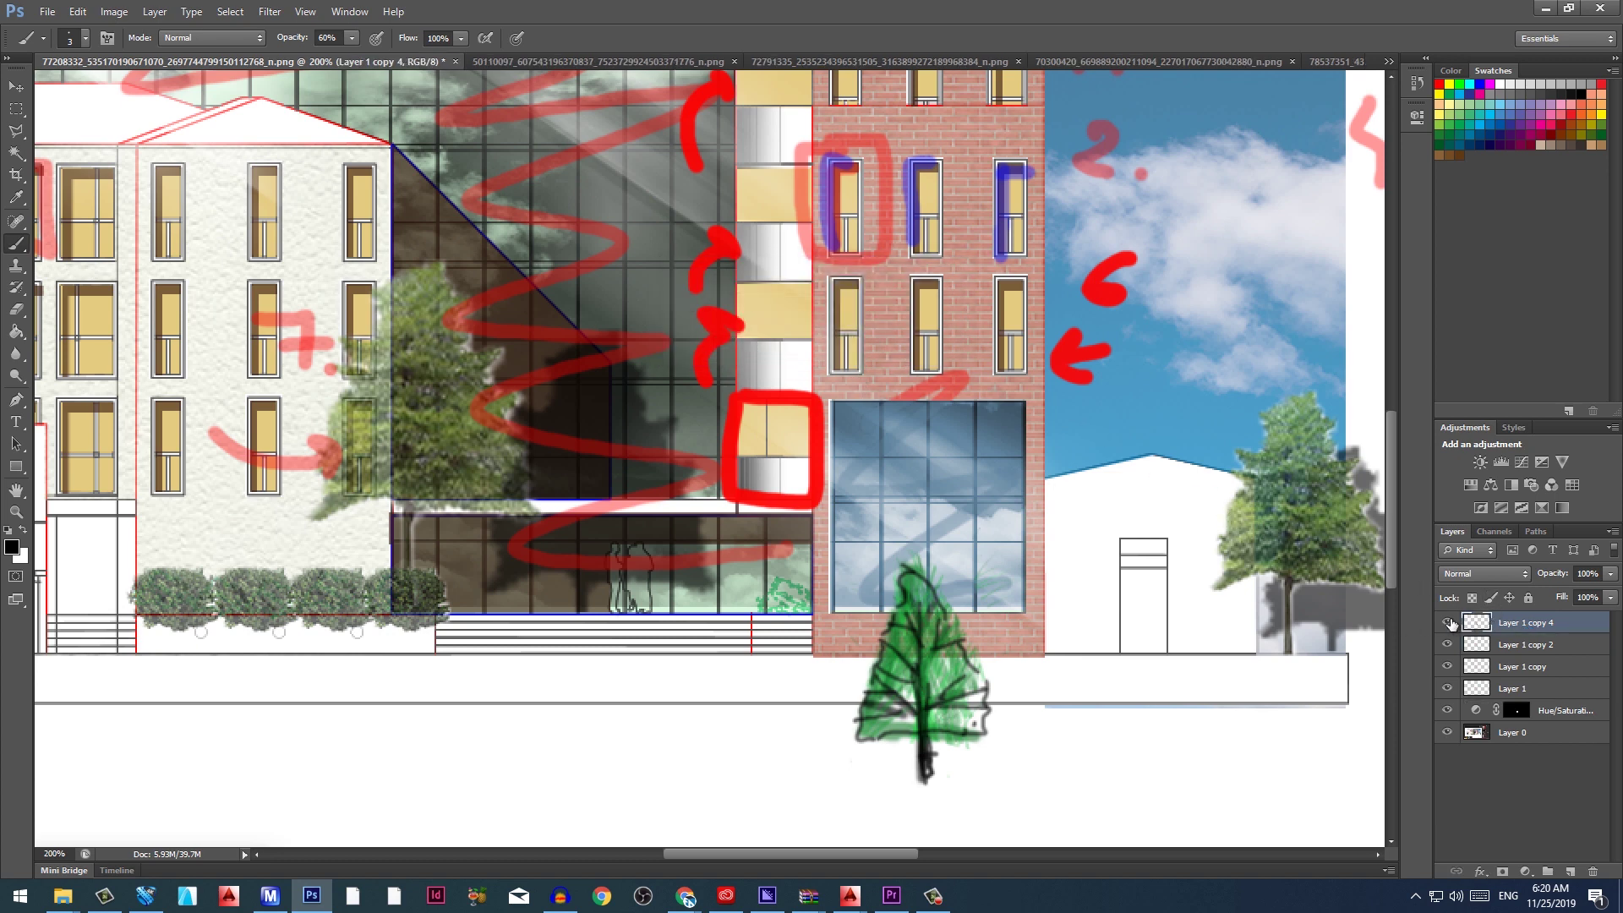
Check what the merged layer contains by toggling its visibility, and rename it Tree
click(1448, 622)
click(1447, 622)
double_click(1517, 622)
text(Tree)
key(Return)
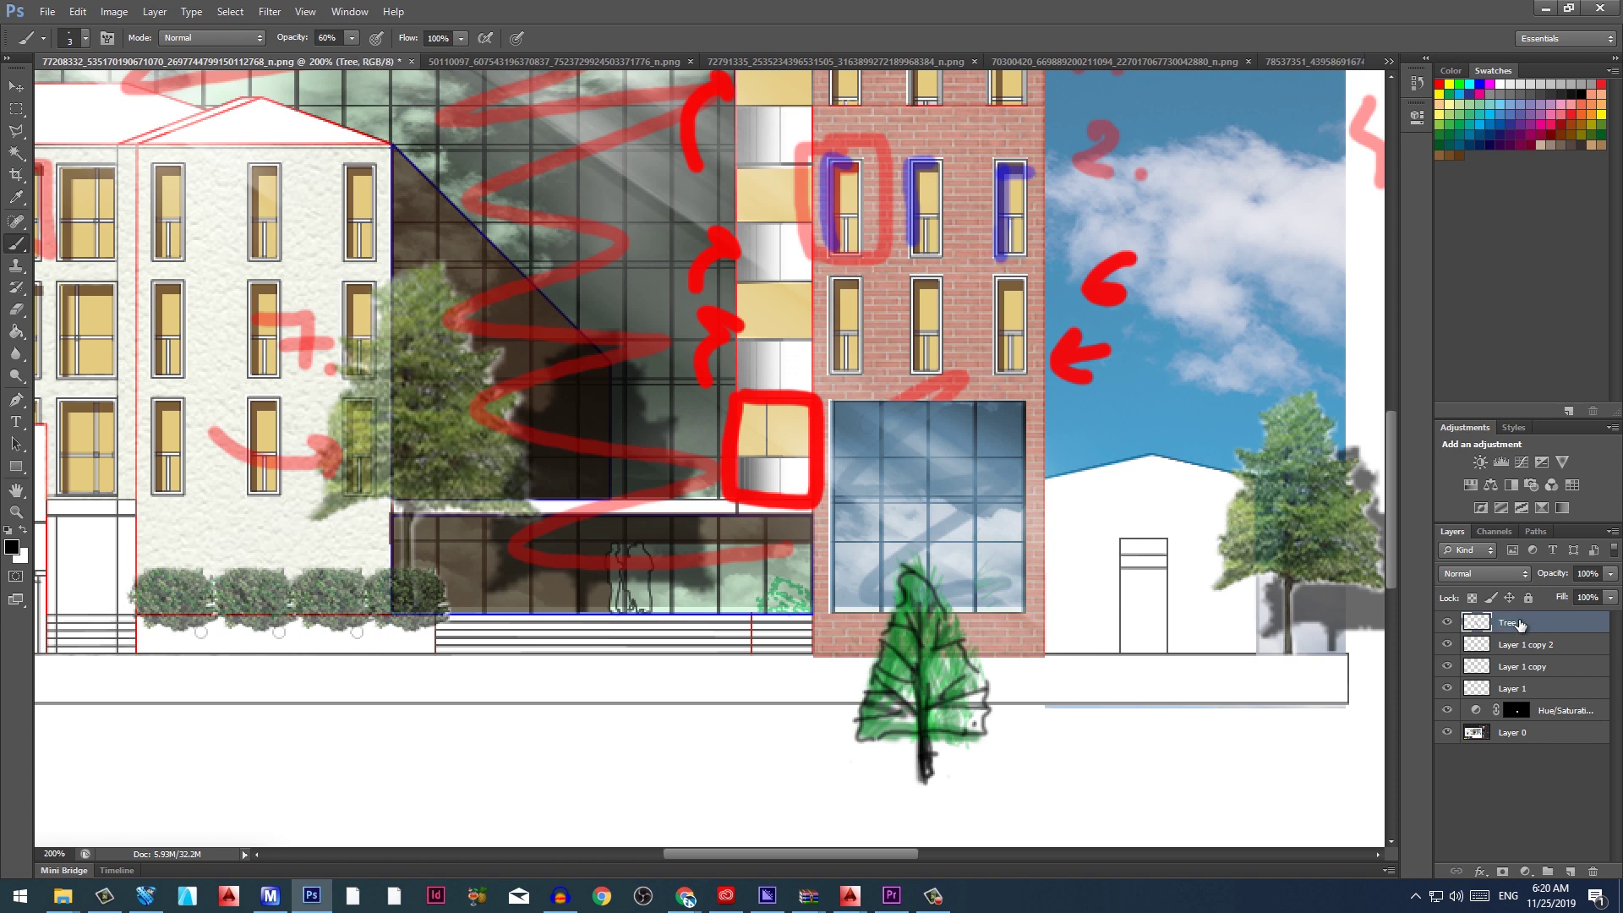
Duplicate the Tree layer, place the copy beneath the original, and blacken it with a Hue/Saturation lightness of -100
key(ctrl+j)
drag(1553, 627, 1548, 655)
key(ctrl+u)
drag(772, 397, 644, 393)
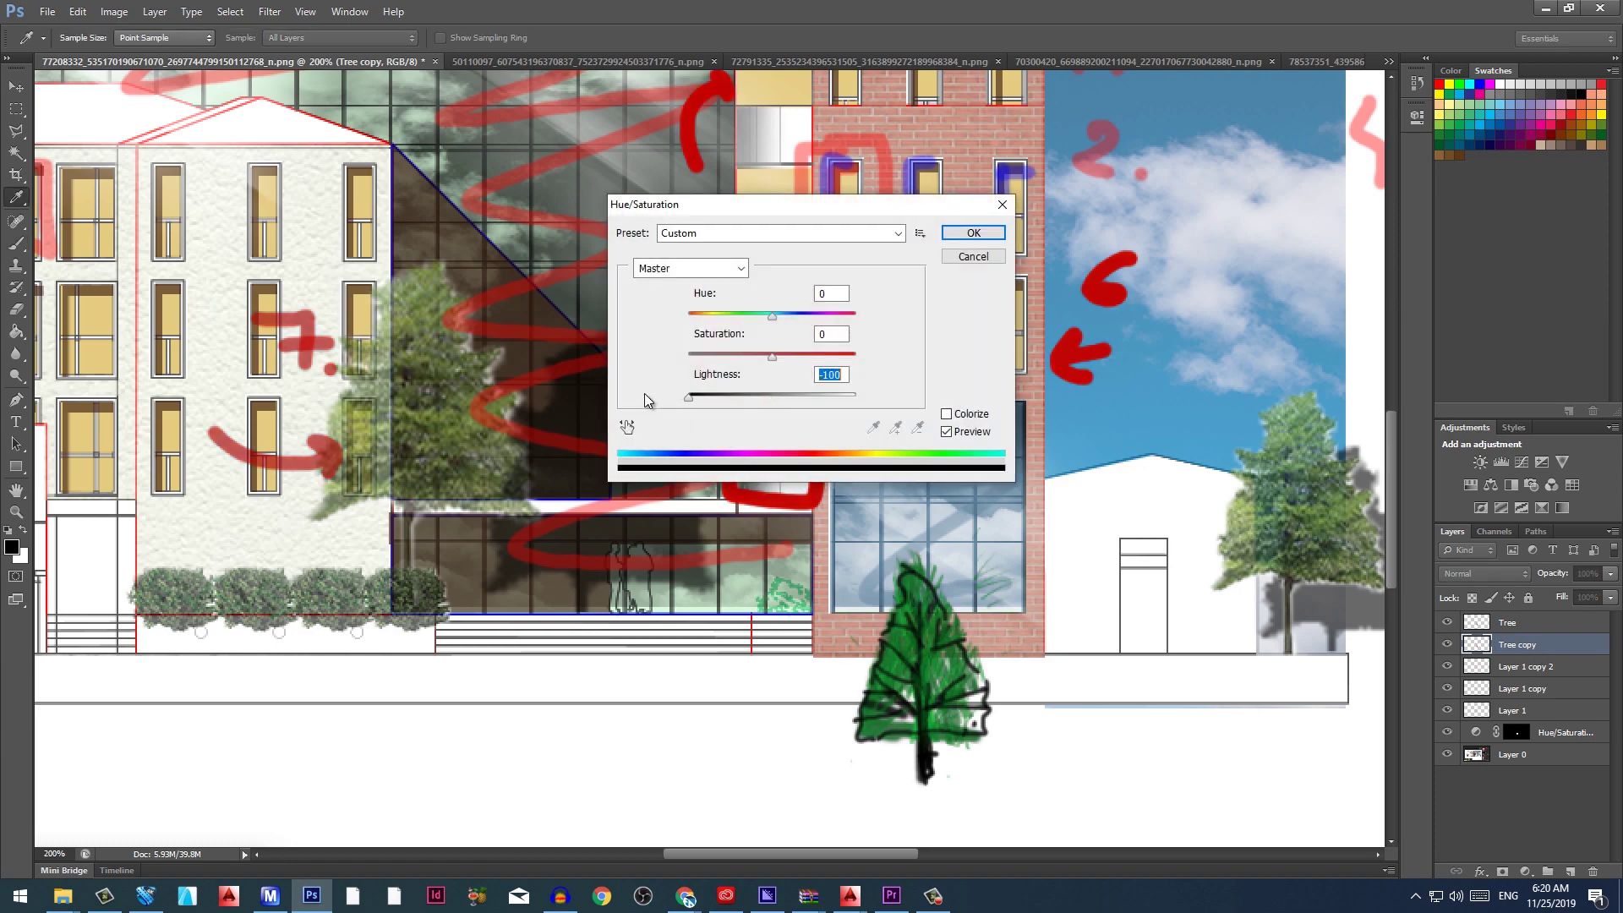
click(972, 232)
Offset the black copy to the right of the green tree and remove its duplicated annotation marks over the facade
key(v)
drag(926, 623, 953, 636)
key(m)
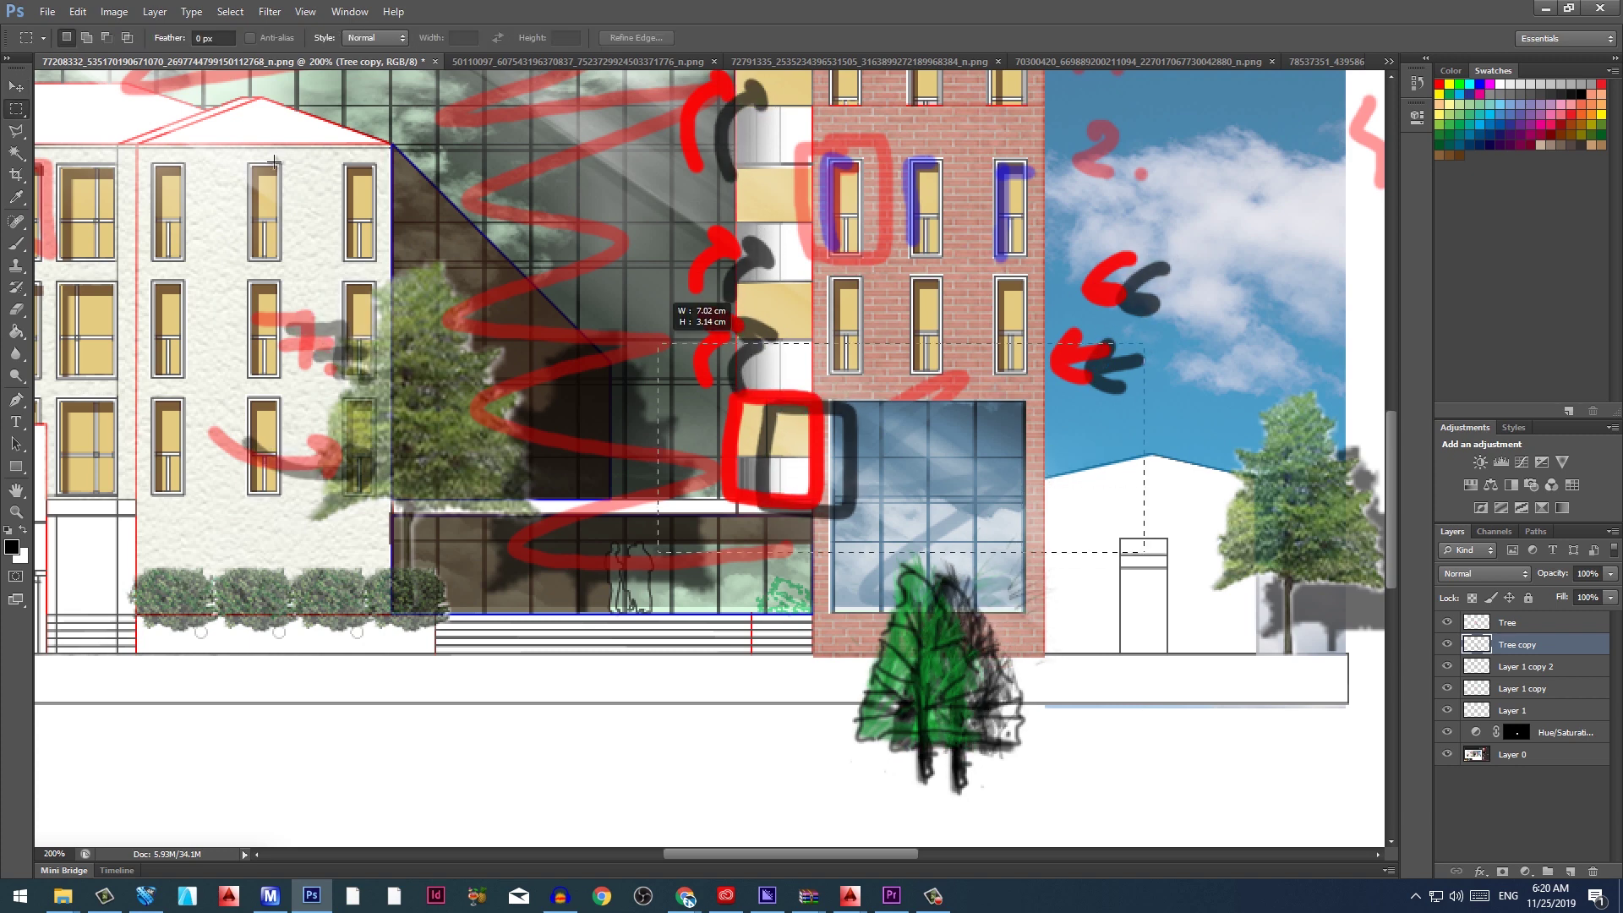
drag(1143, 551, 136, 73)
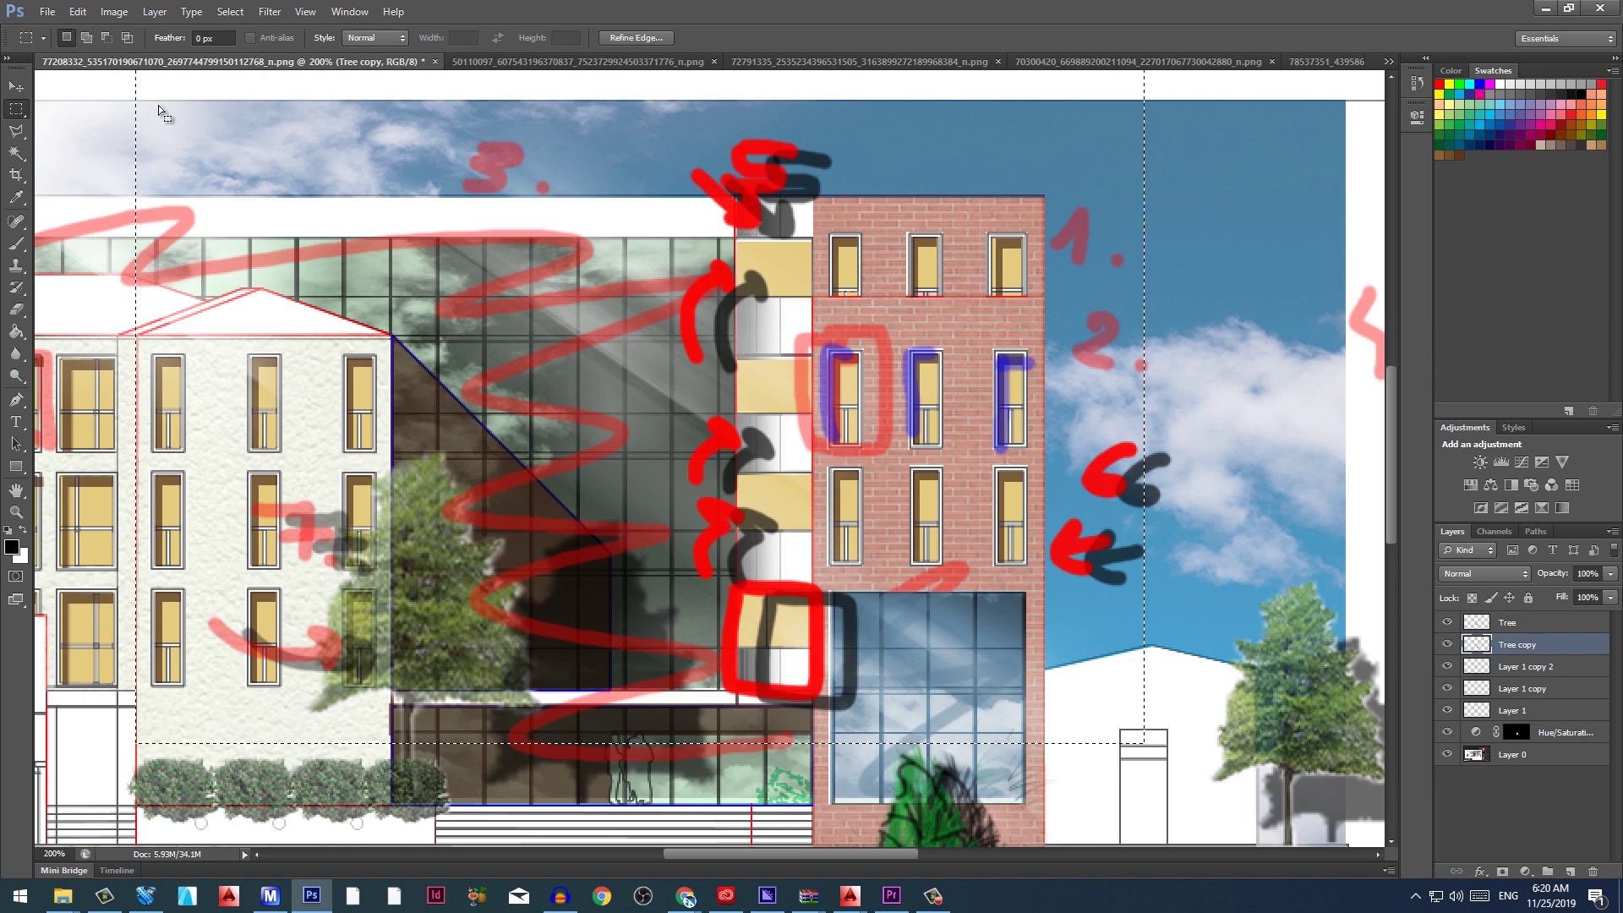
key(Delete)
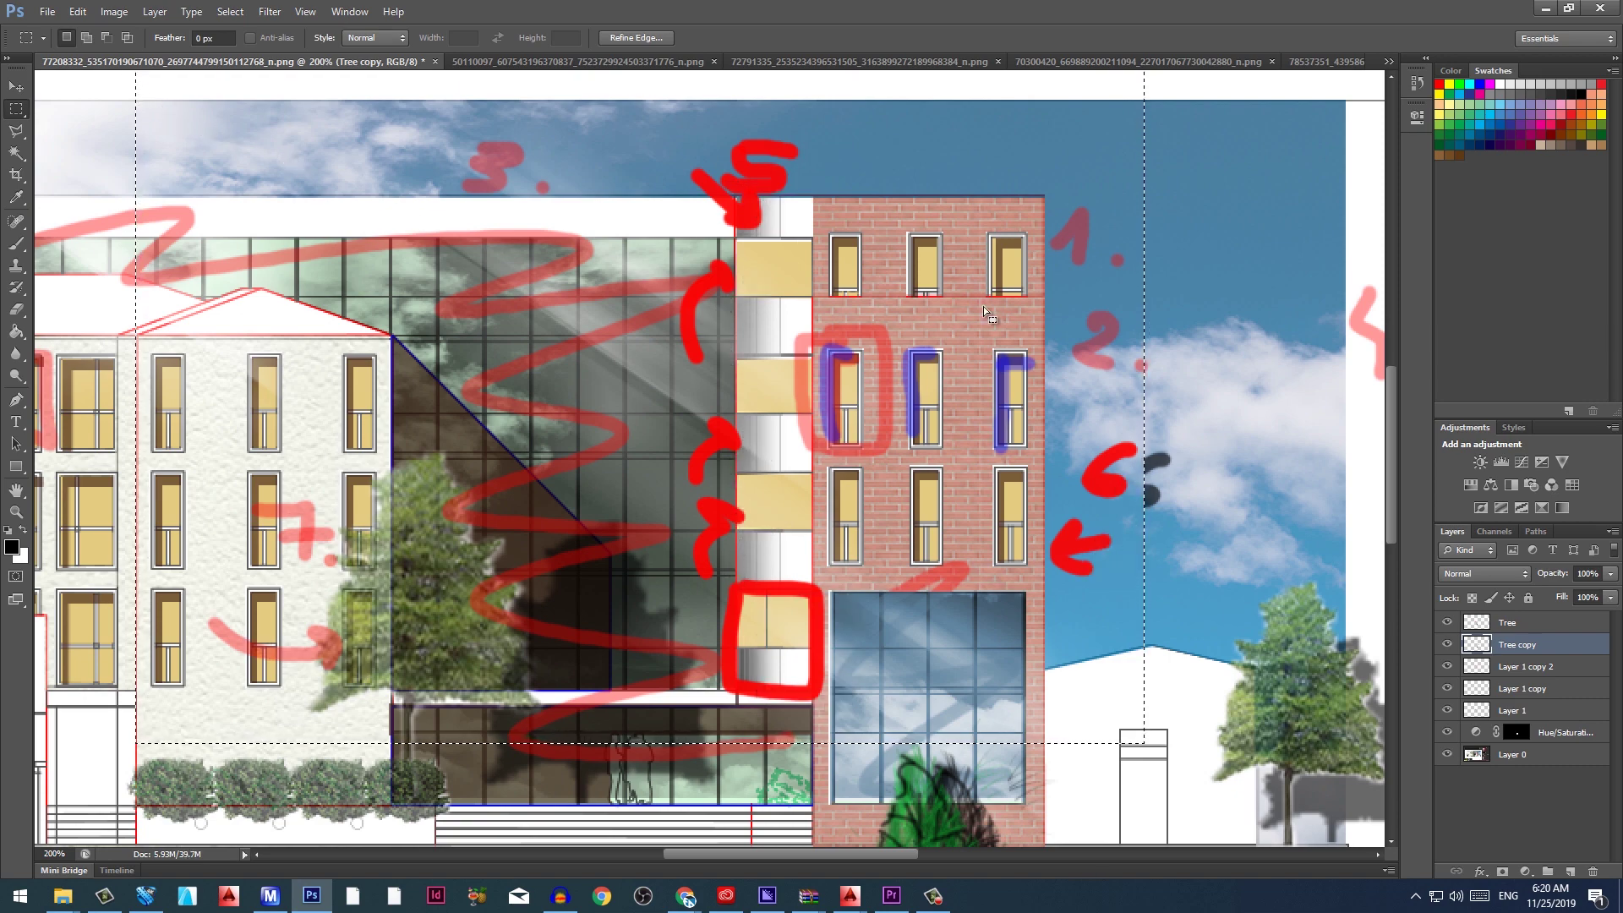
key(ctrl+d)
key(e)
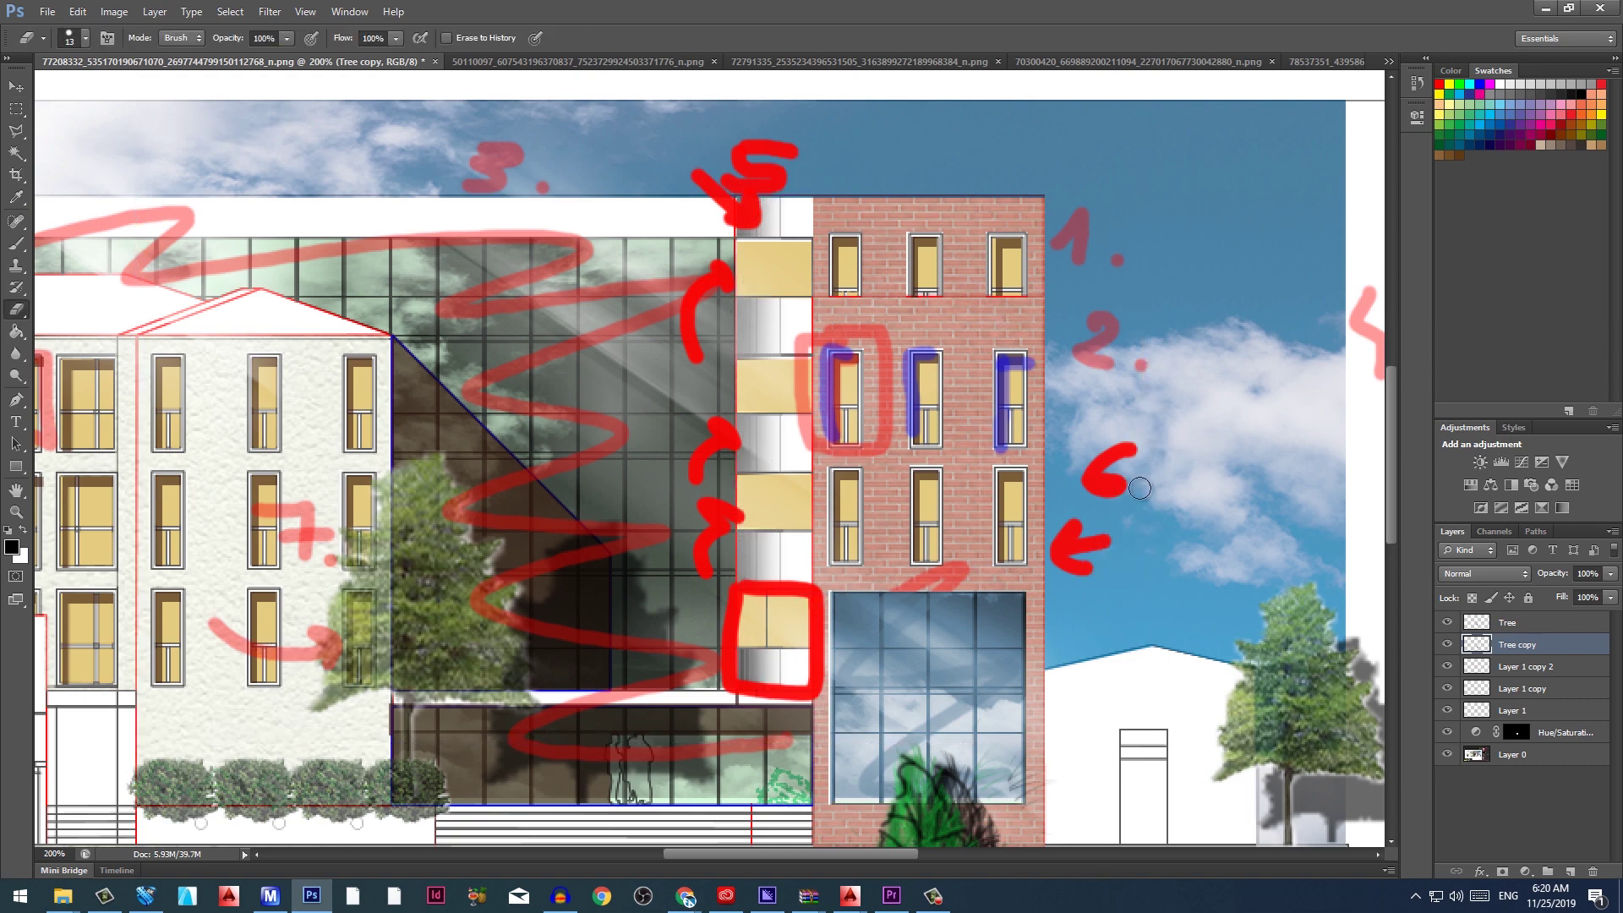
drag(1150, 456, 1153, 503)
Nudge the black shadow copy closer to the green tree and lower its layer fill to 72%
drag(934, 448, 888, 89)
key(v)
drag(981, 485, 966, 519)
key(e)
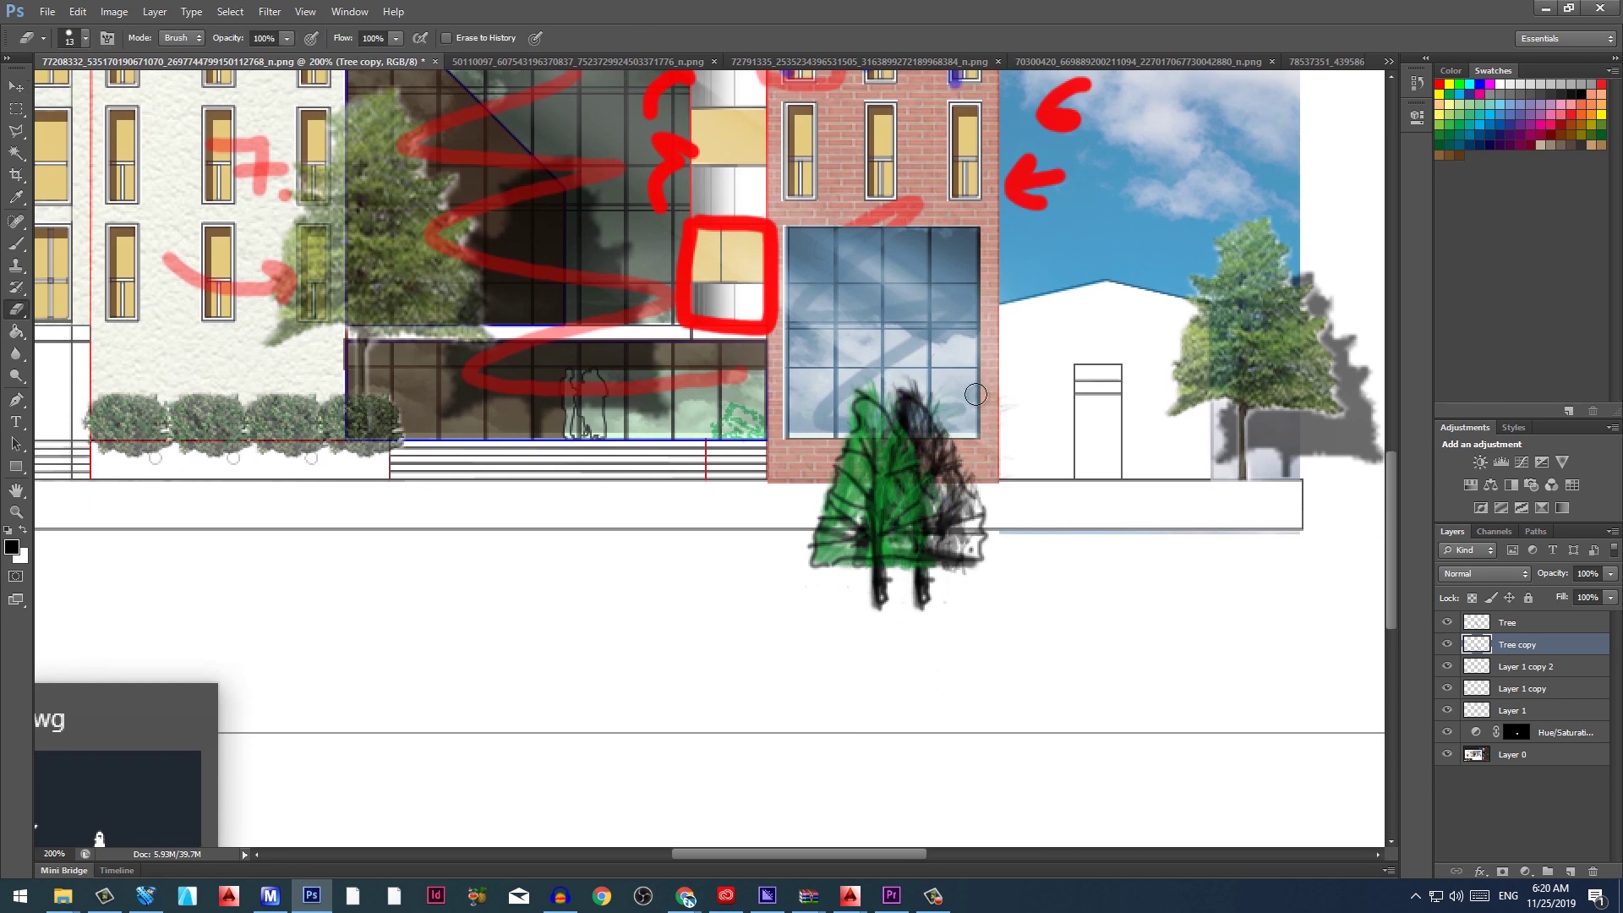
key(v)
drag(942, 510, 941, 515)
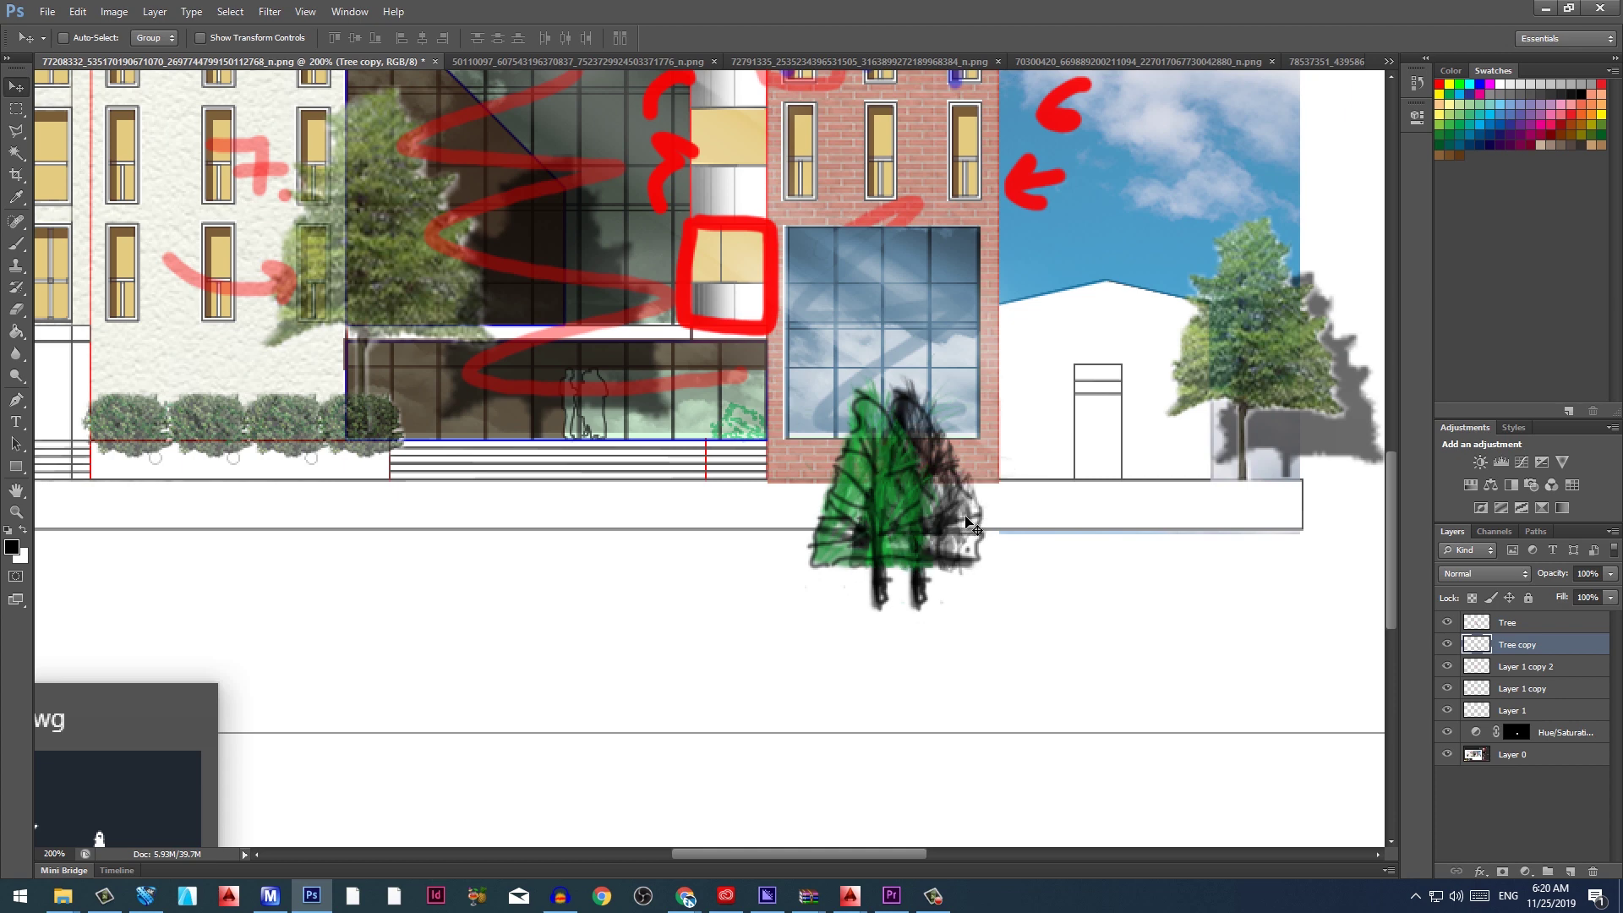
click(1610, 598)
drag(1610, 617, 1587, 621)
Move the Tree layer left, away from its shadow, and delete its displaced red marks over the facade in two rectangular selections
drag(875, 531, 683, 525)
key(ctrl+minus)
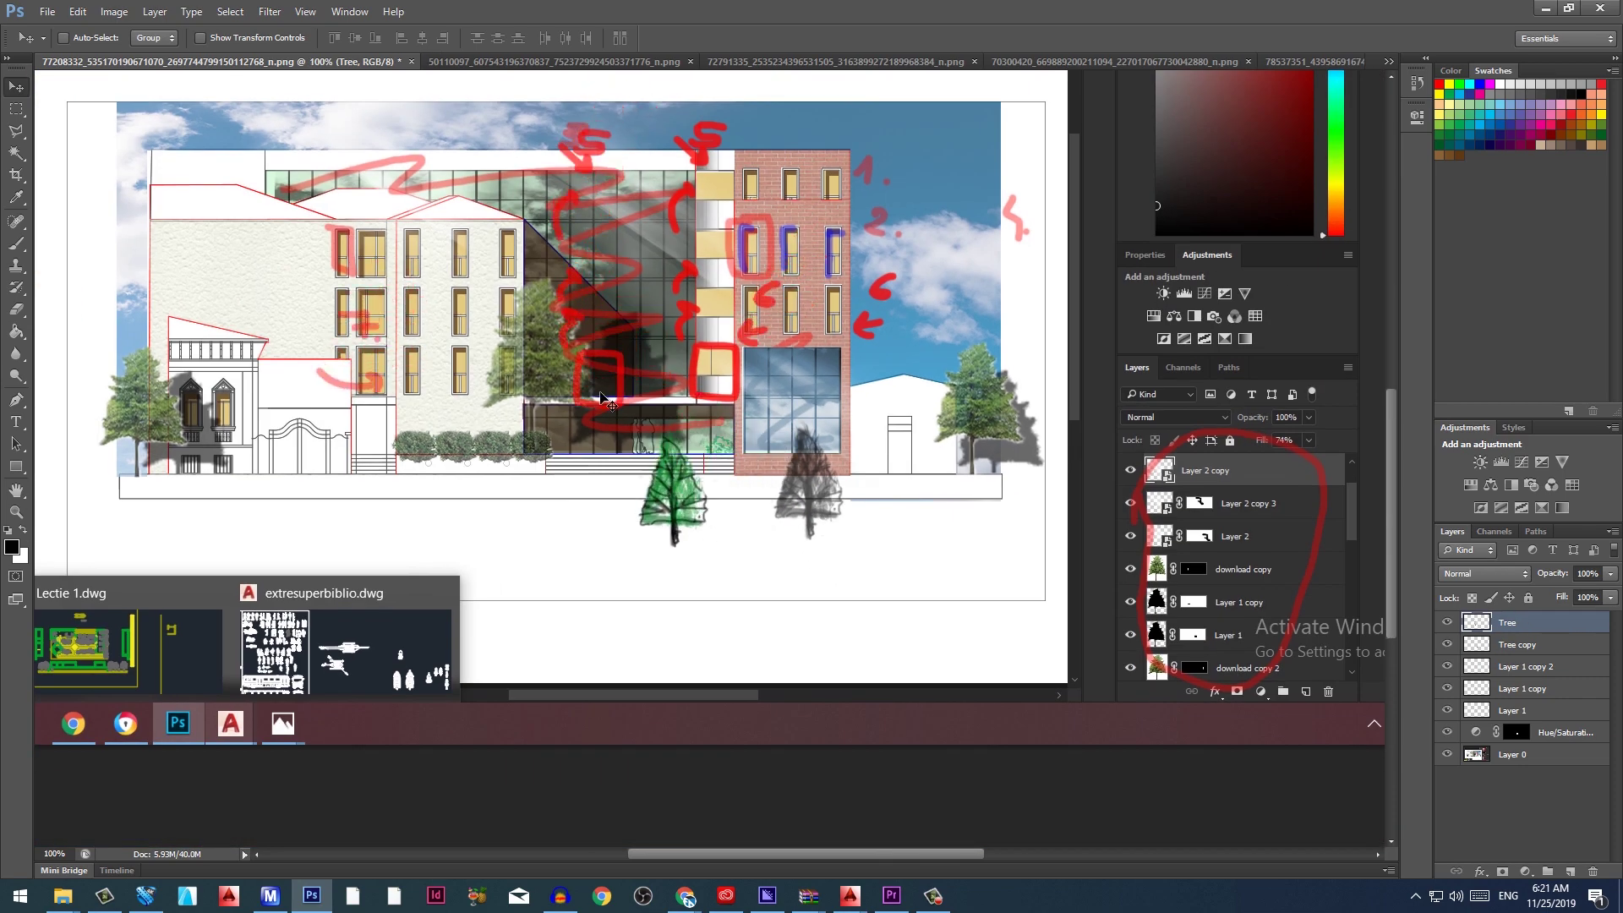
key(m)
drag(465, 103, 842, 419)
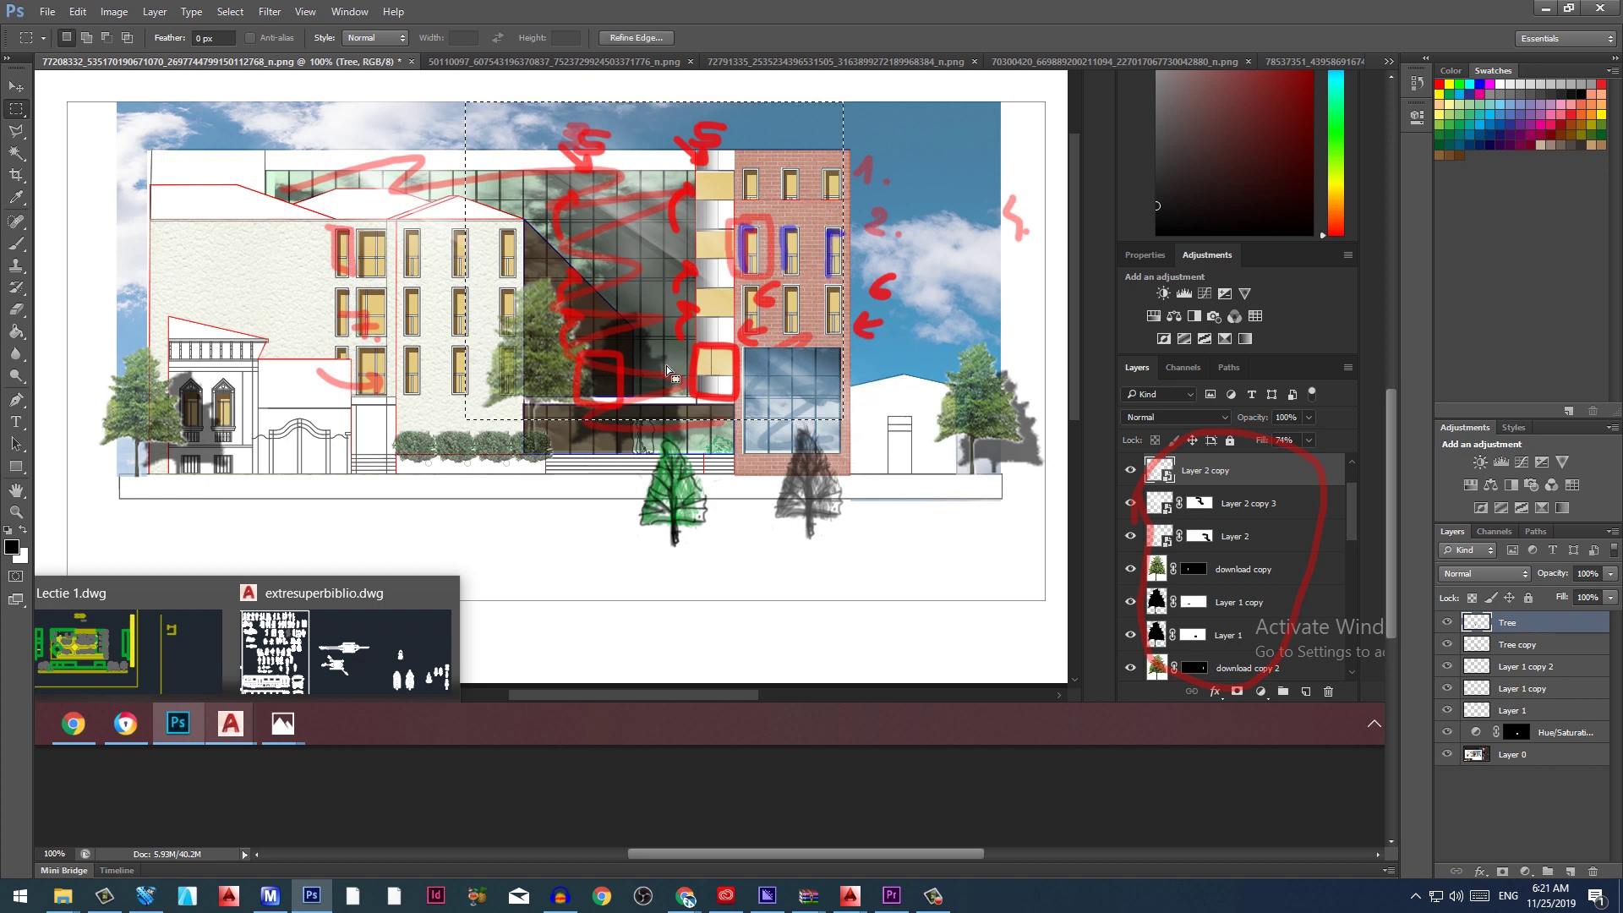
key(Delete)
drag(262, 166, 470, 437)
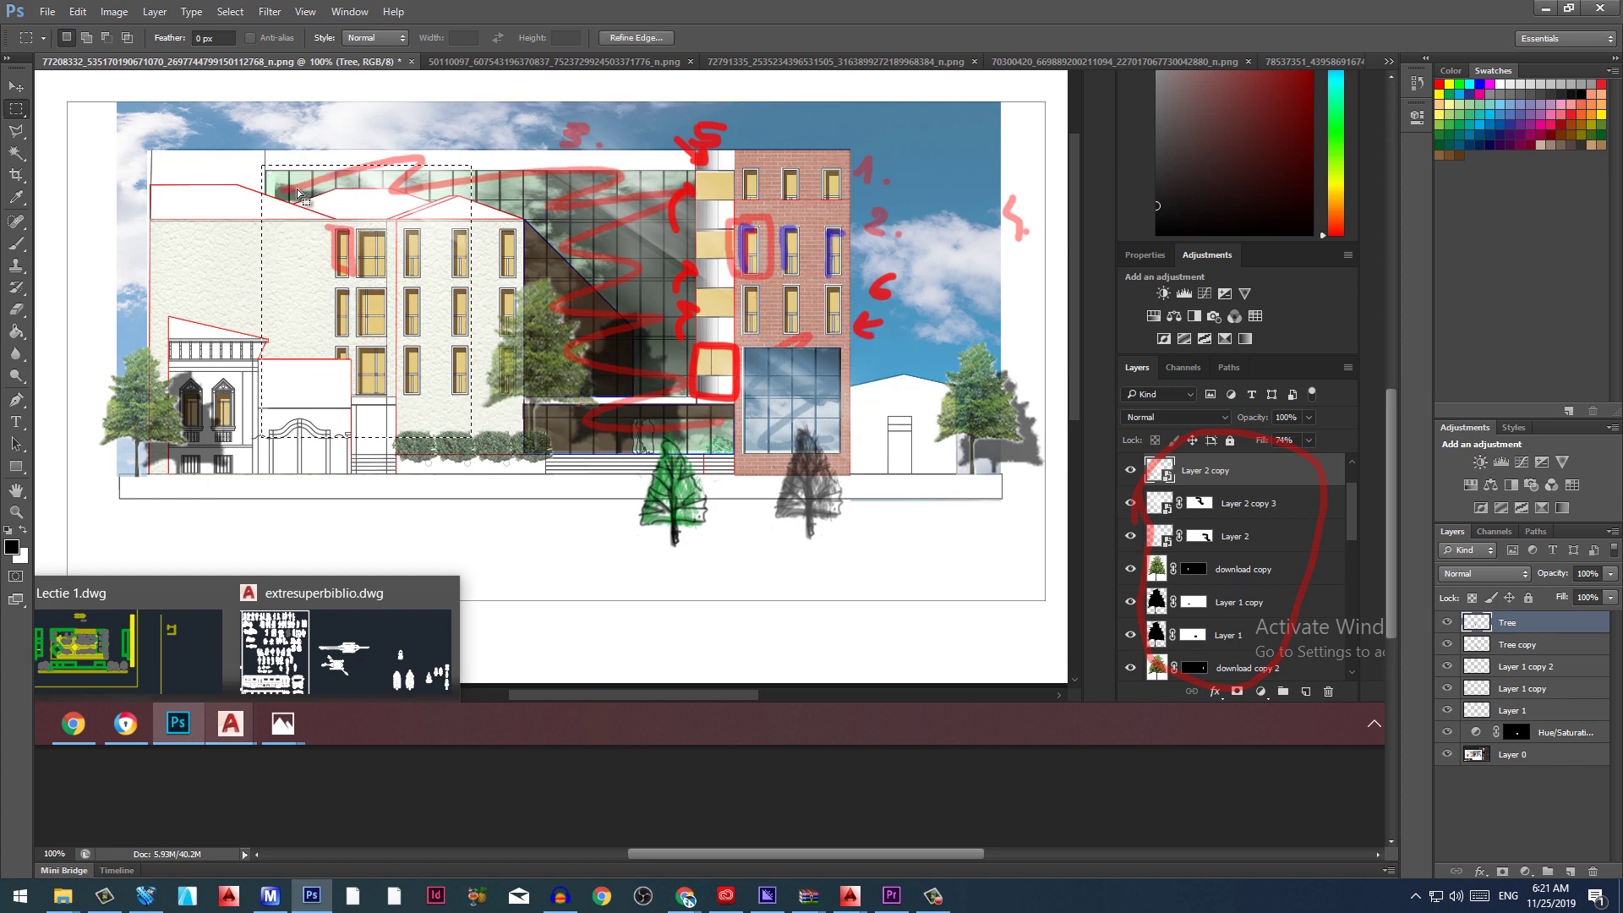
key(ctrl+d)
Place the green tree and its shadow in front of the large glazed opening of the brick tower
key(v)
drag(683, 520, 769, 454)
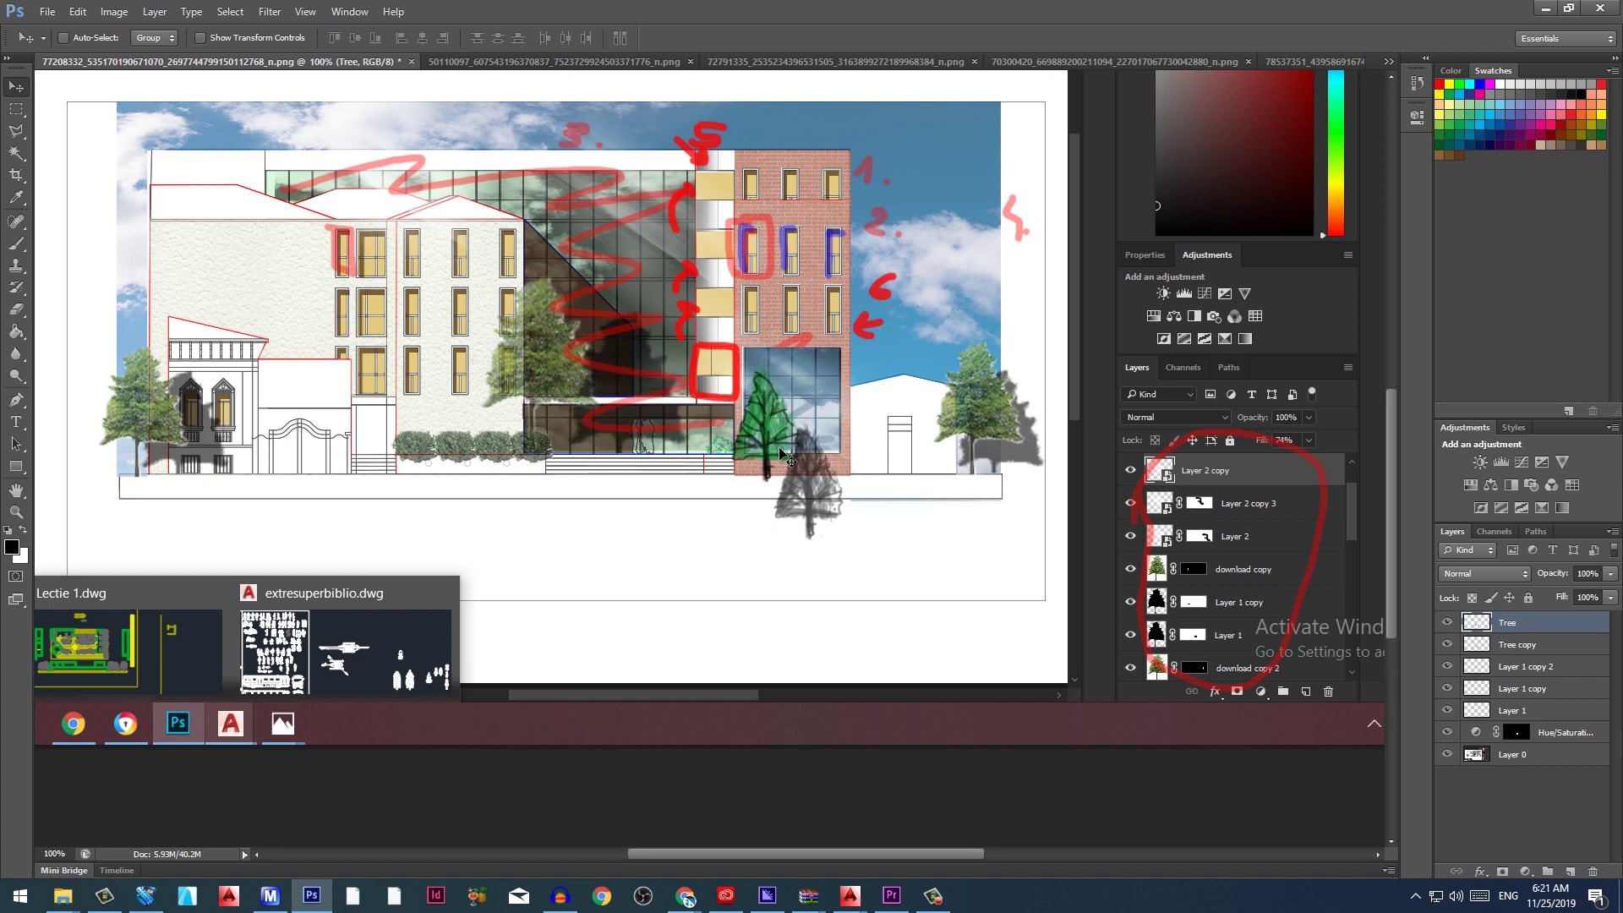
ctrl+click(818, 507)
drag(818, 507, 807, 463)
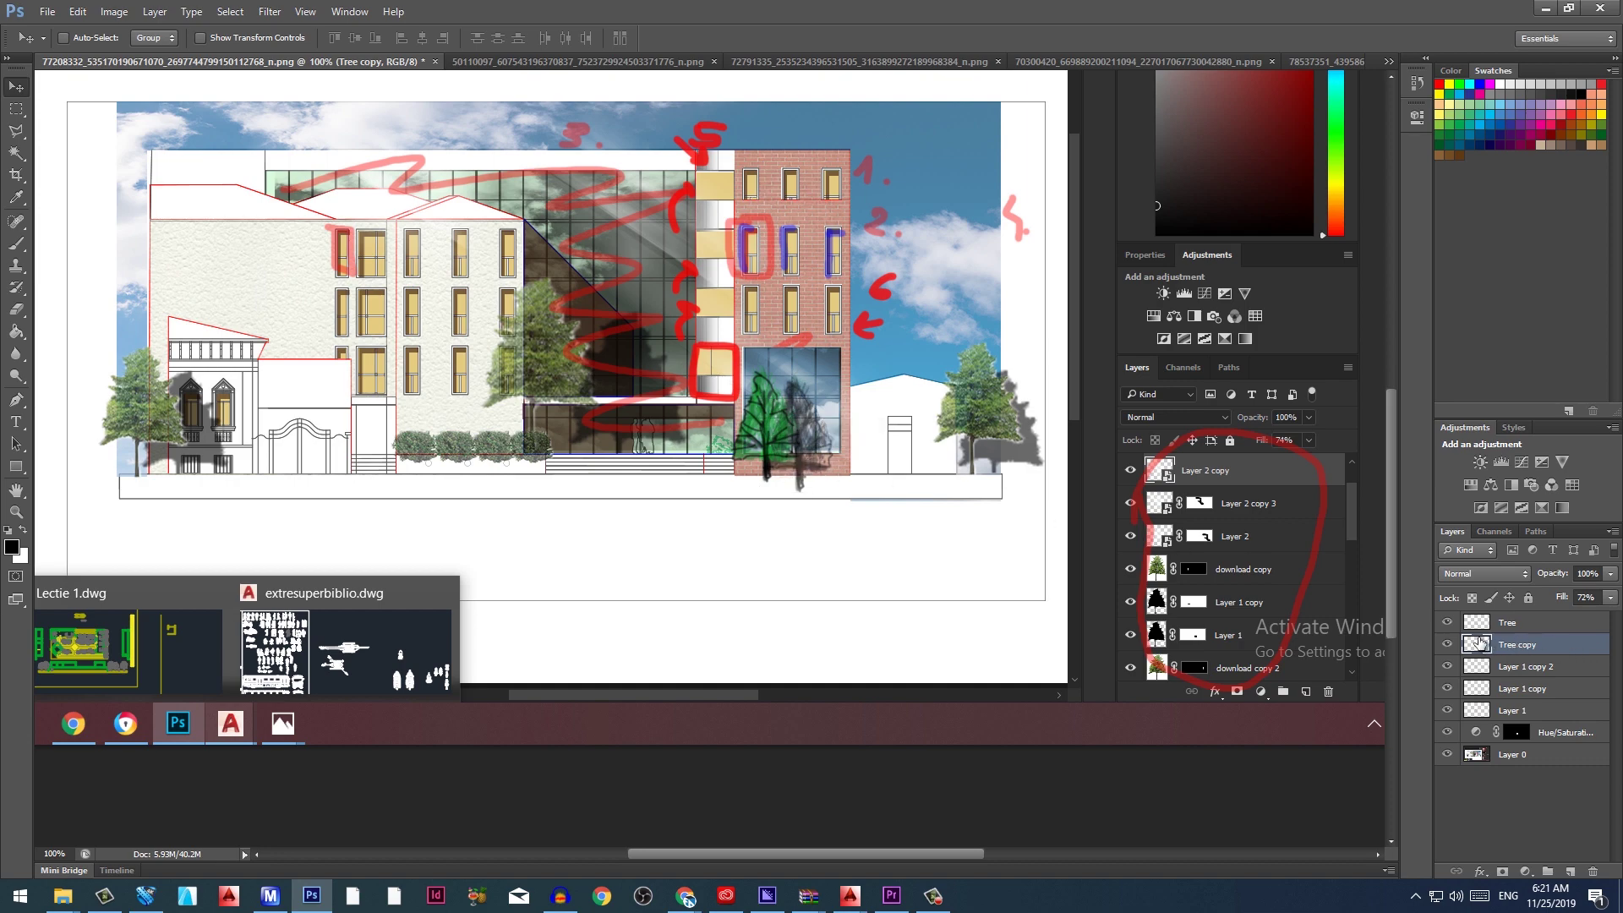
Fill in the sparse parts of the tree shadow with soft black strokes at 20 px and 30% opacity
key(ctrl+plus)
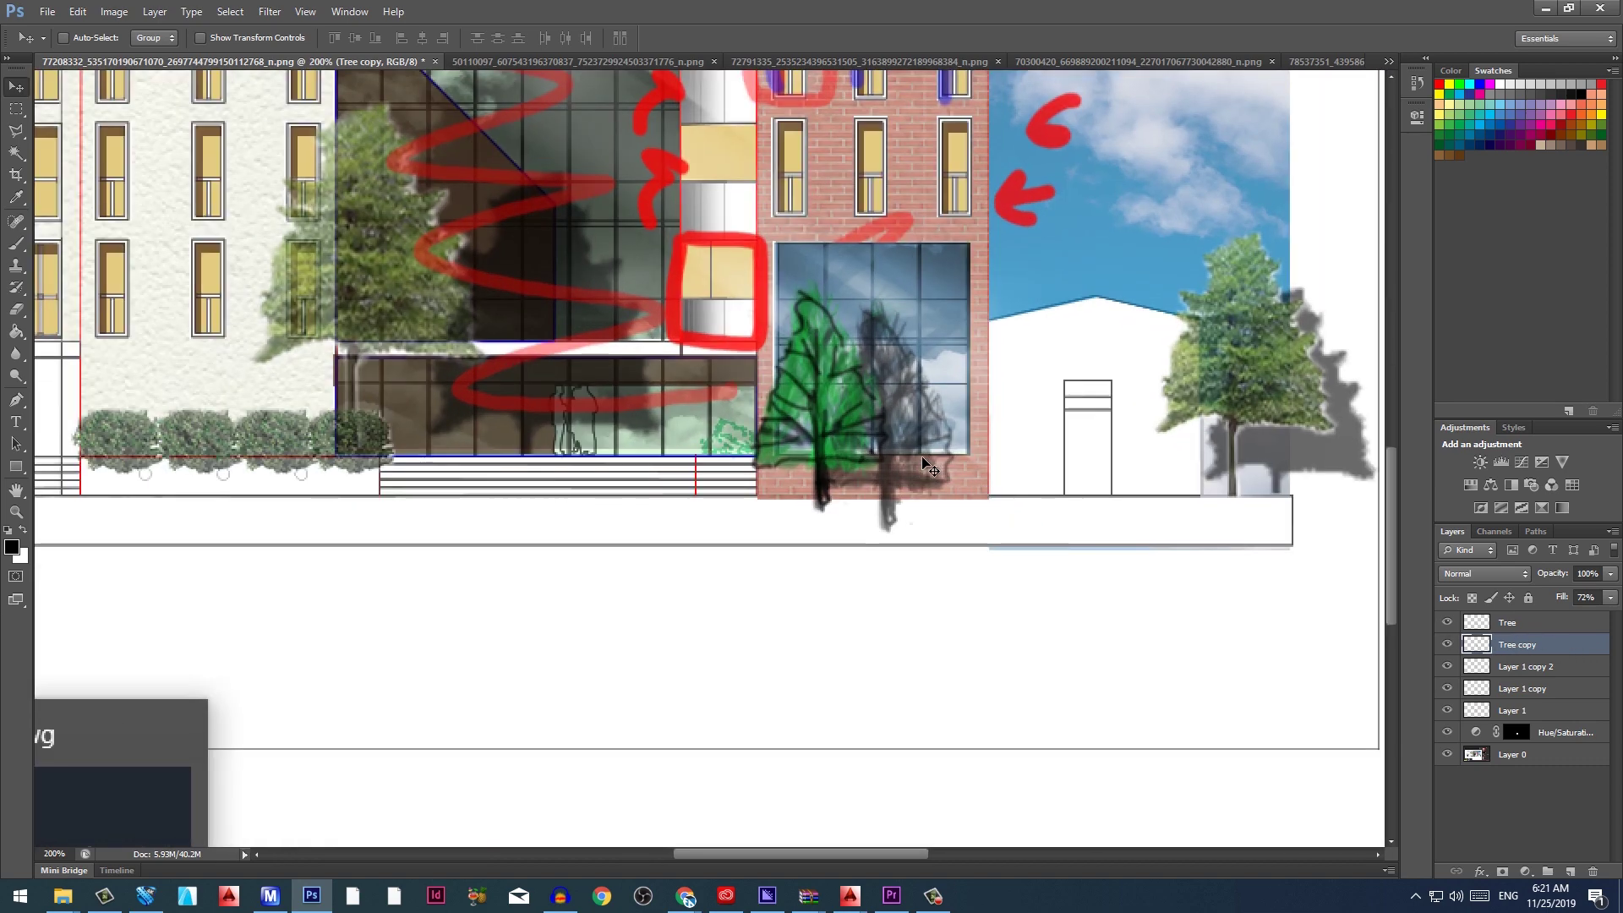
key(b)
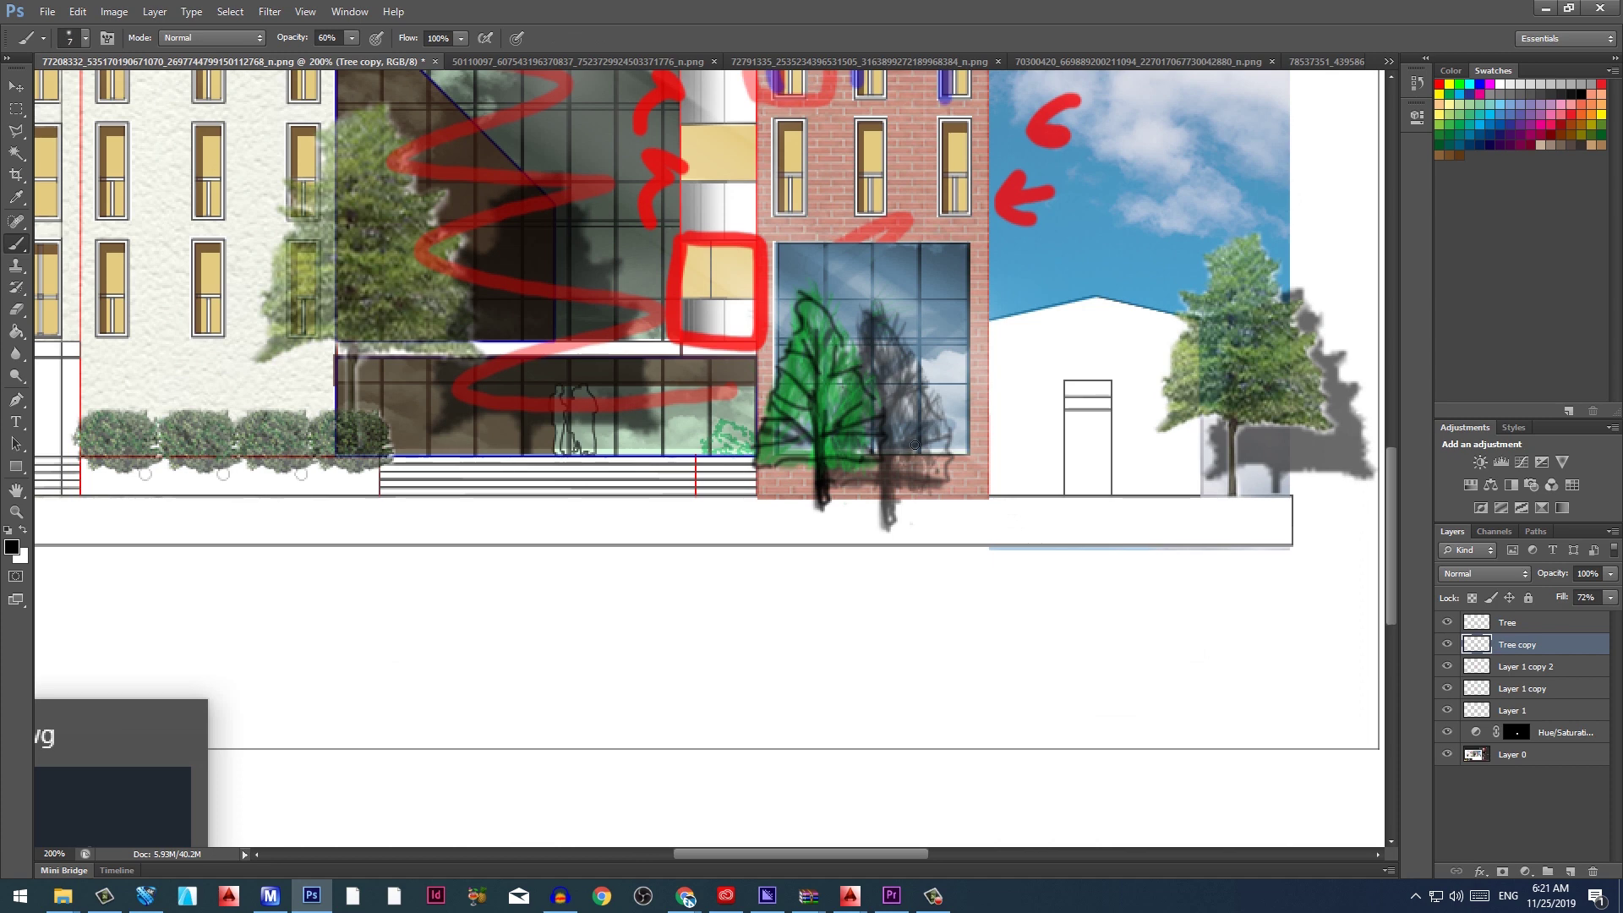
key(bracketright)
key(bracketright)
key(bracketleft)
mouse_move(895, 430)
mouse_down()
mouse_move(882, 353)
mouse_move(922, 471)
mouse_move(931, 460)
mouse_move(924, 443)
mouse_move(843, 463)
mouse_move(930, 463)
mouse_move(937, 435)
mouse_move(905, 445)
mouse_up()
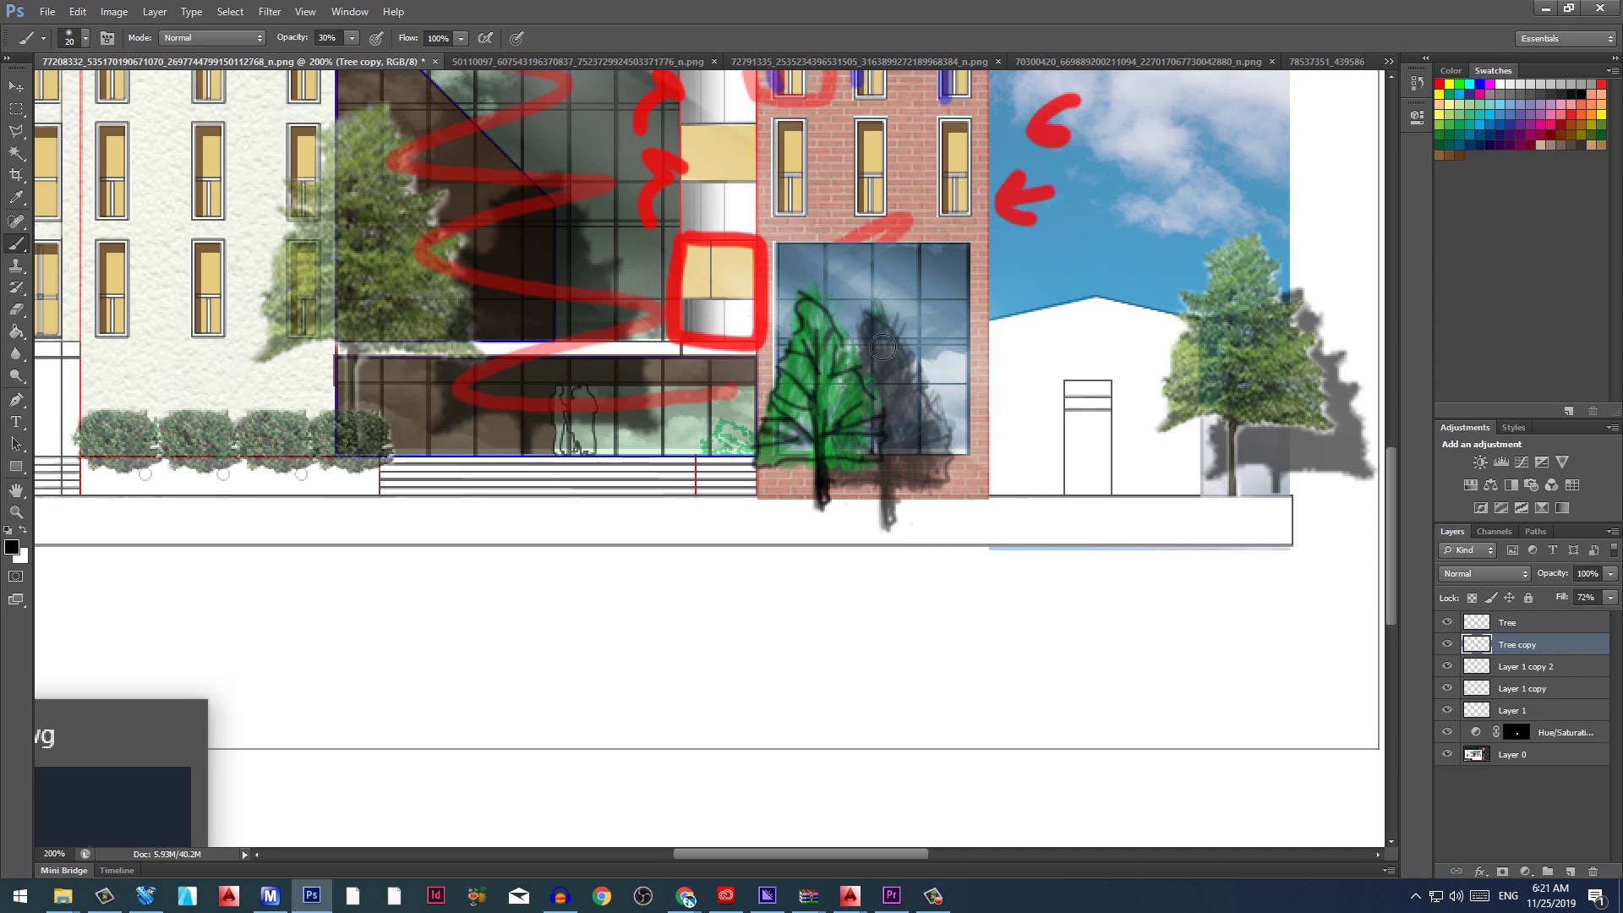
Delete the piece of the shadow's trunk that extends below the base of the brick facade
key(m)
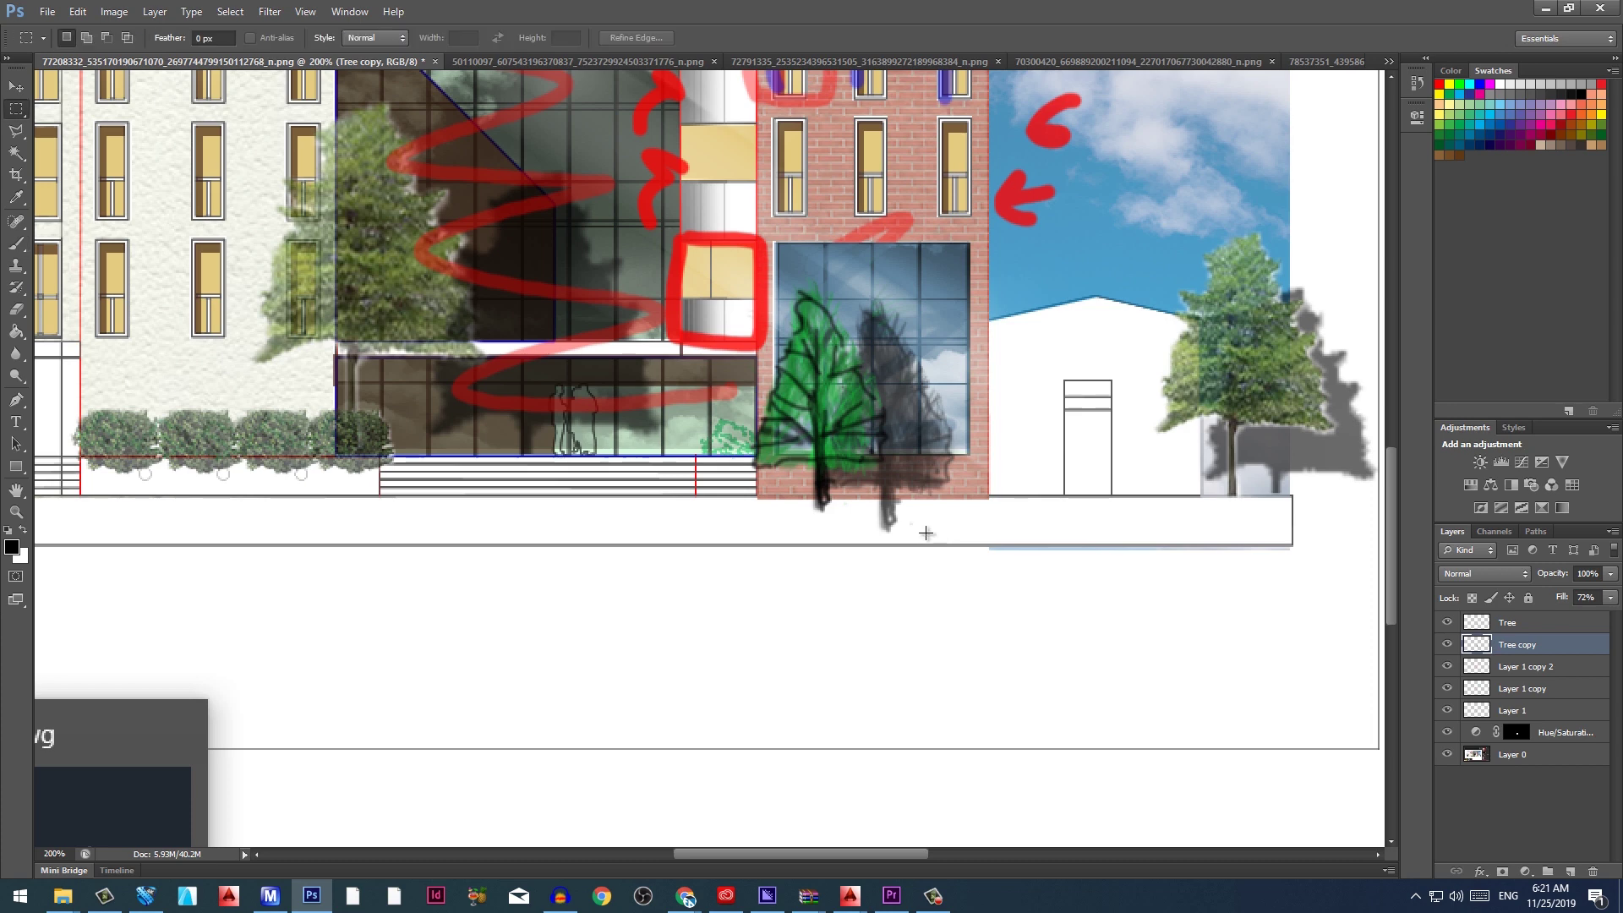
drag(925, 533, 856, 498)
key(Delete)
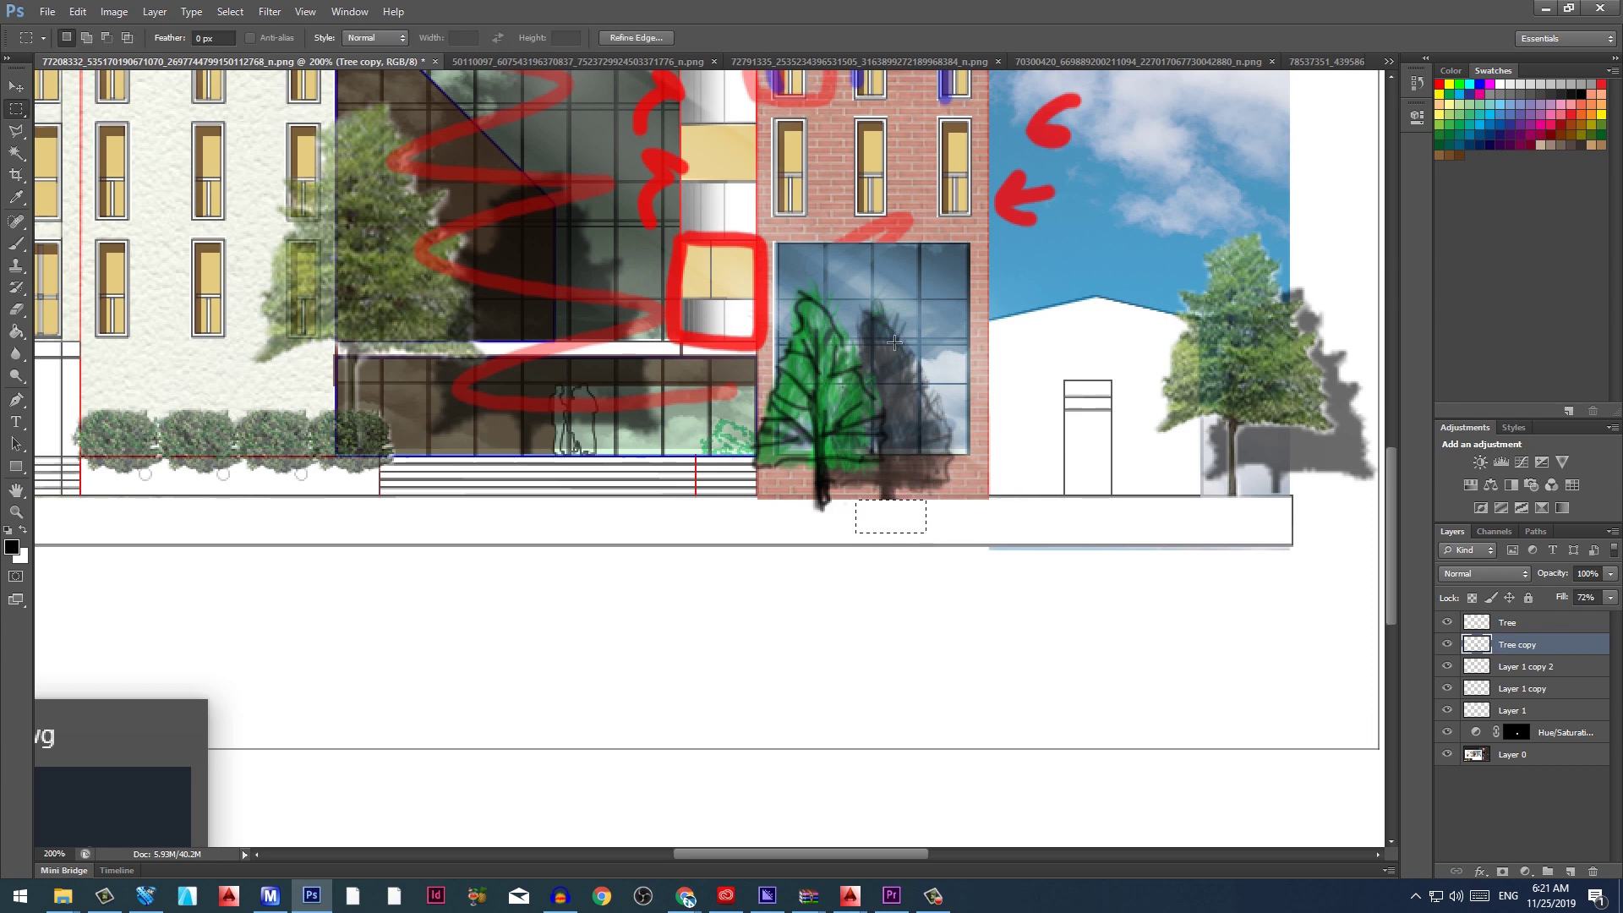
key(ctrl+d)
Select the strip of shadow on the brick base and darken it with black brush strokes at 30% opacity
drag(829, 454, 952, 486)
key(b)
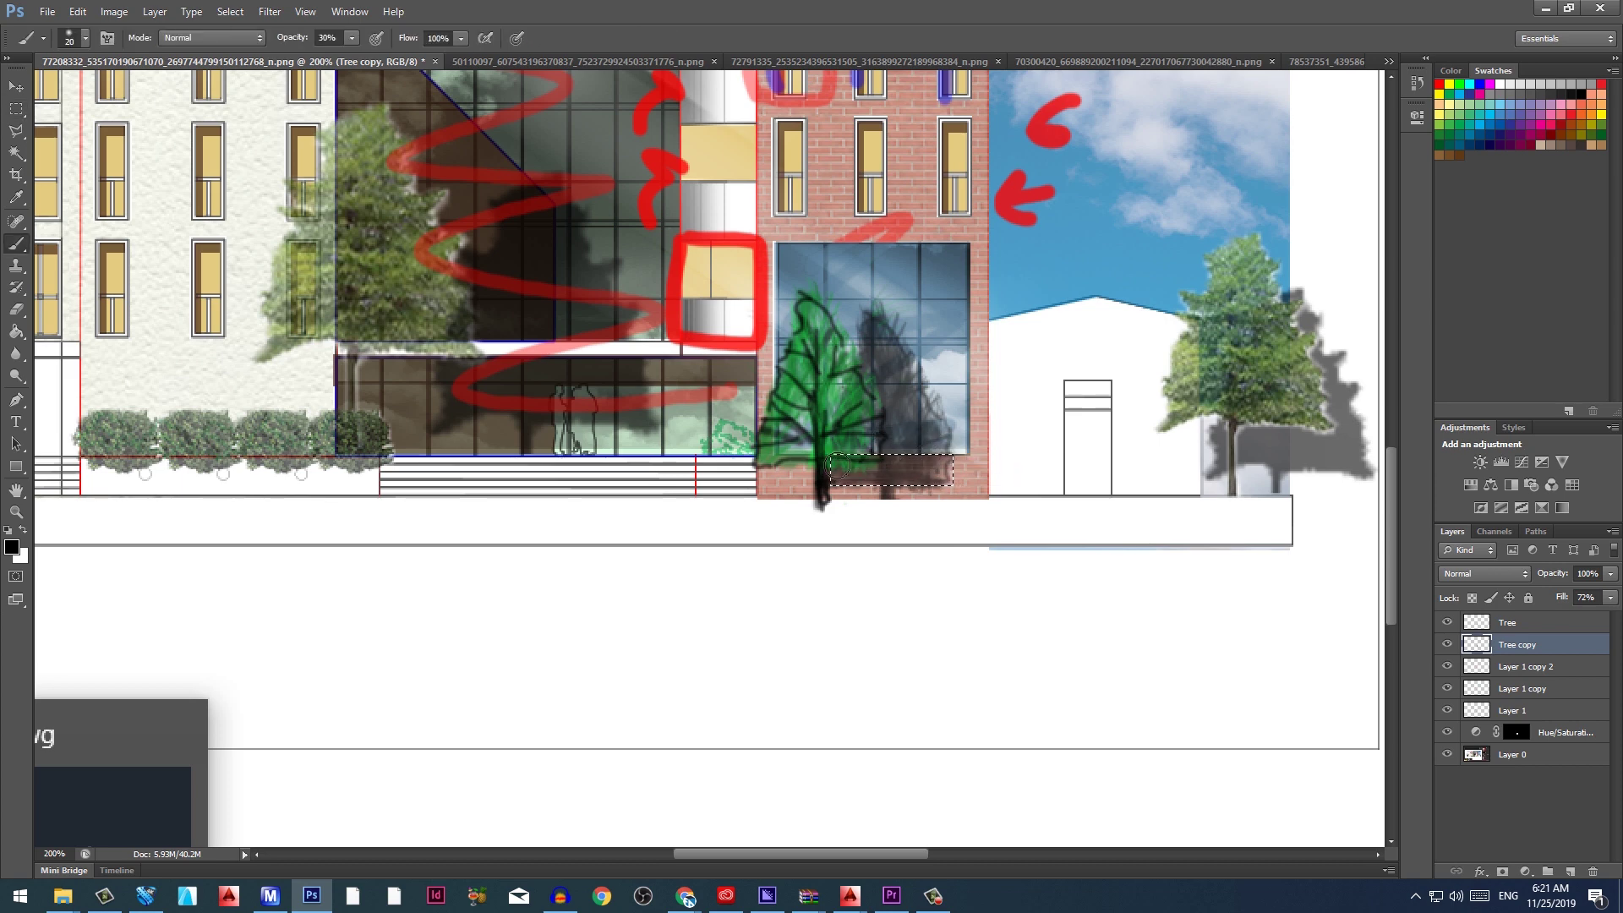
mouse_move(836, 465)
mouse_down()
mouse_move(940, 462)
mouse_move(851, 461)
mouse_up()
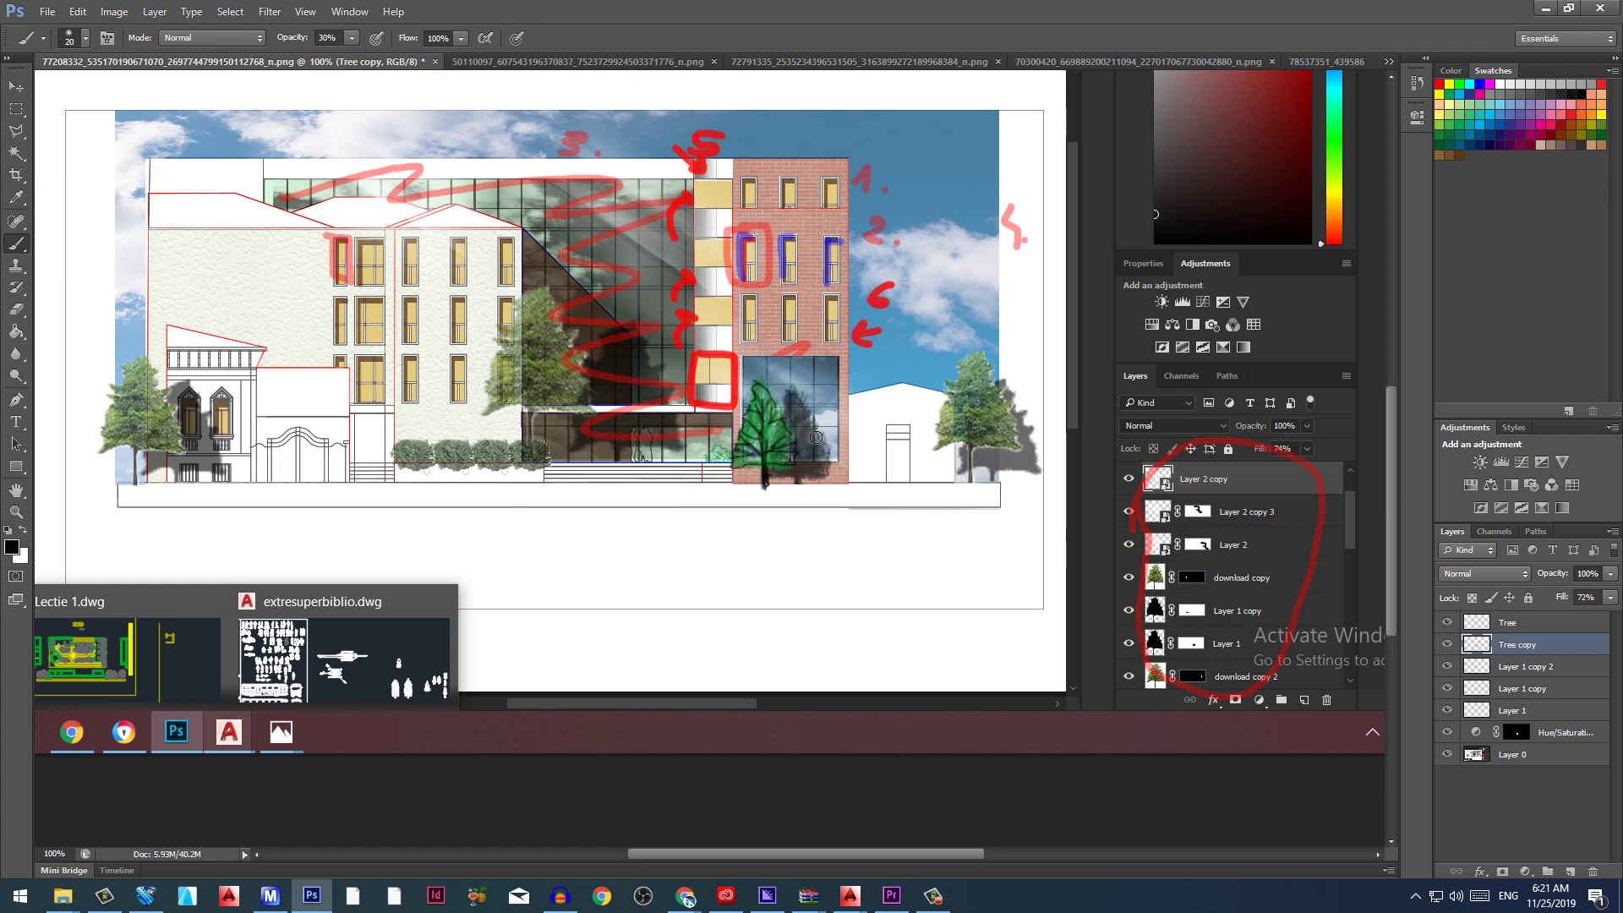
key(ctrl+plus)
key(ctrl+plus)
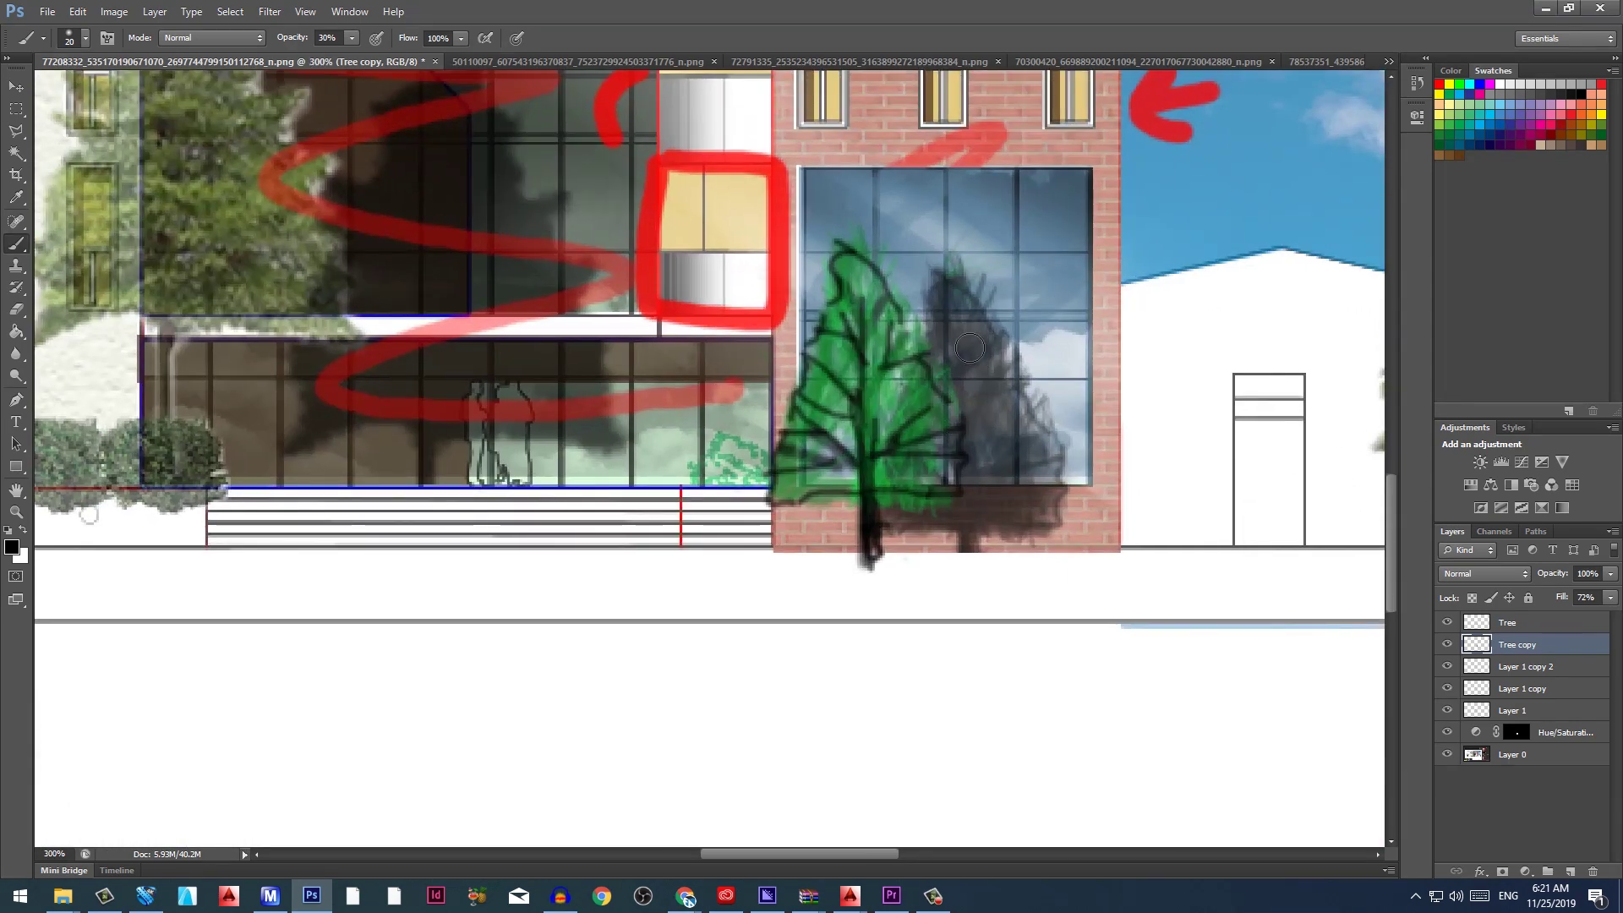
key(bracketleft)
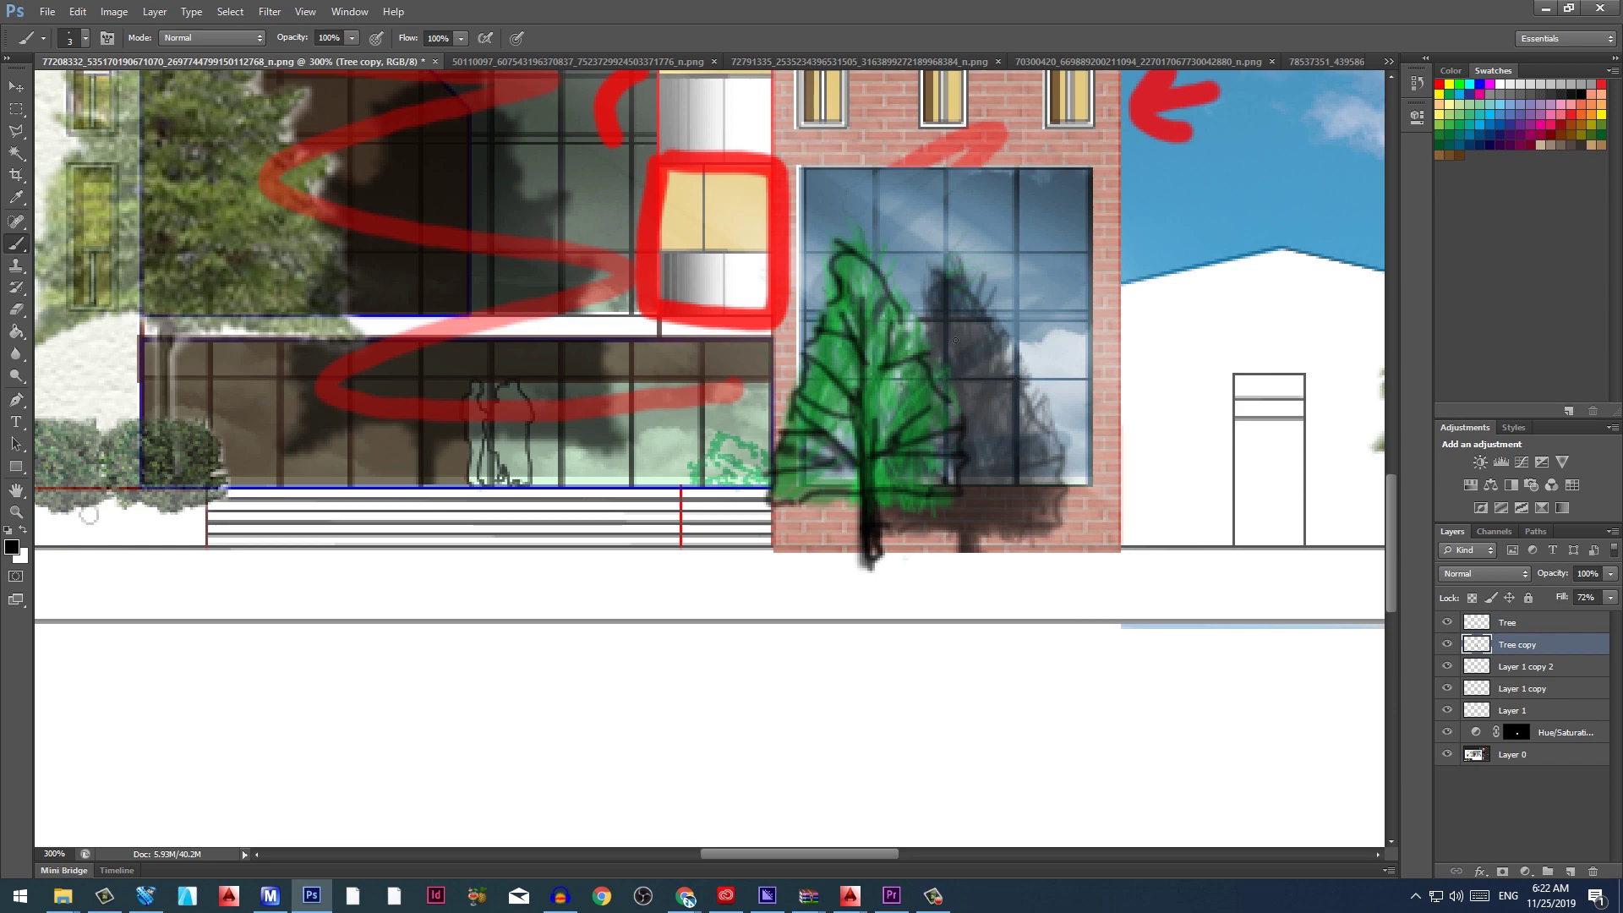
key(ctrl+1)
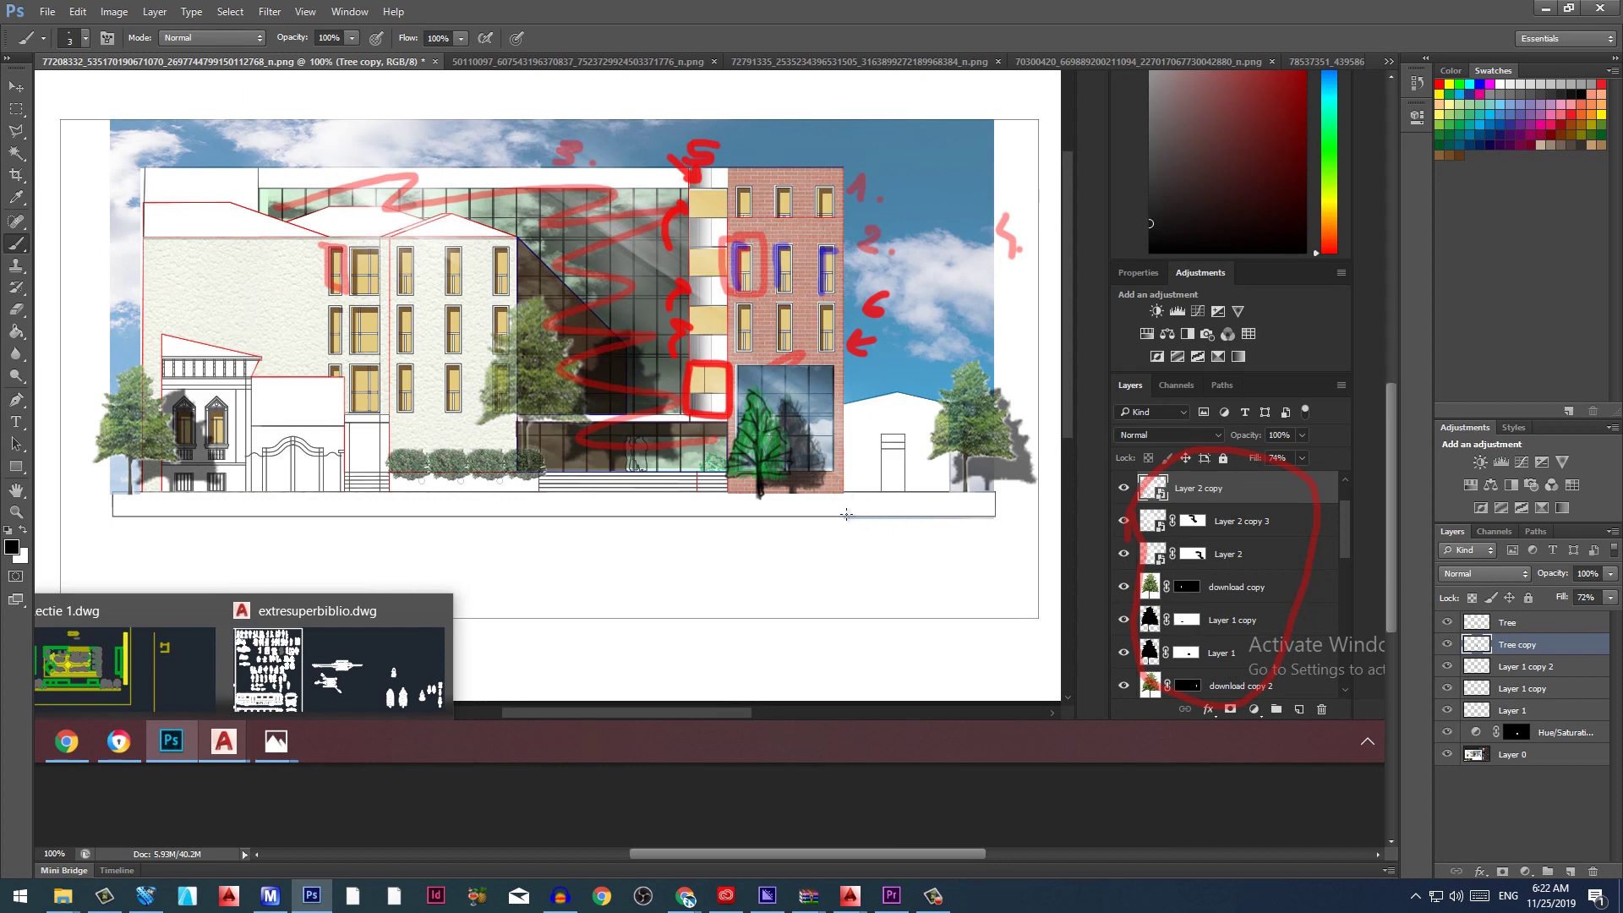
Lower the fill of the Tree copy shadow layer to 67%
key(v)
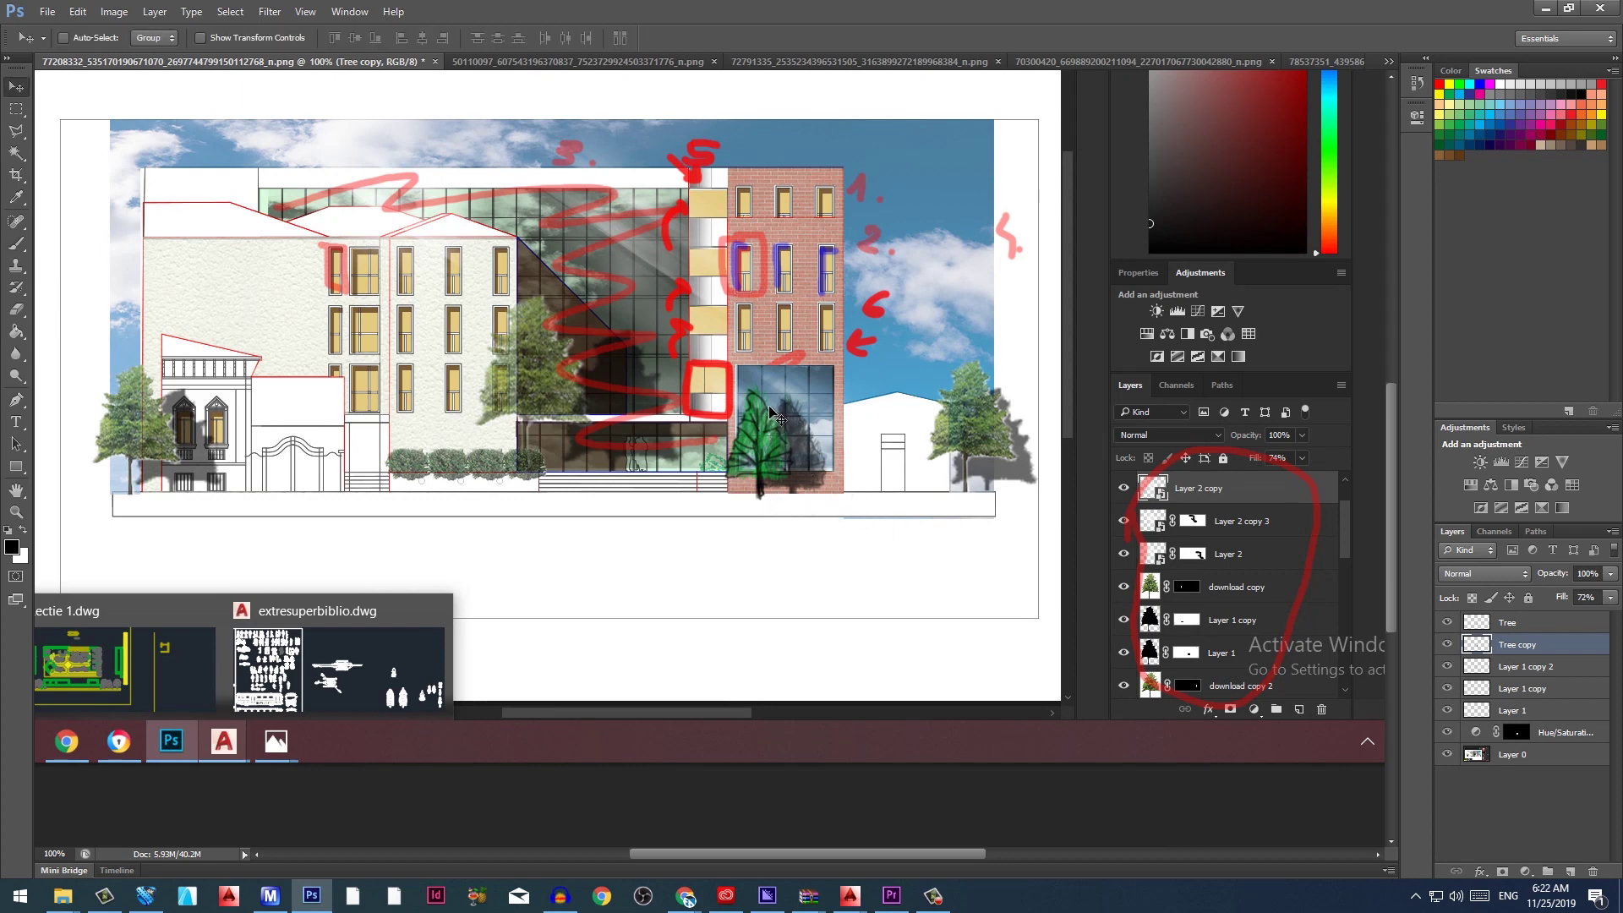
click(1608, 598)
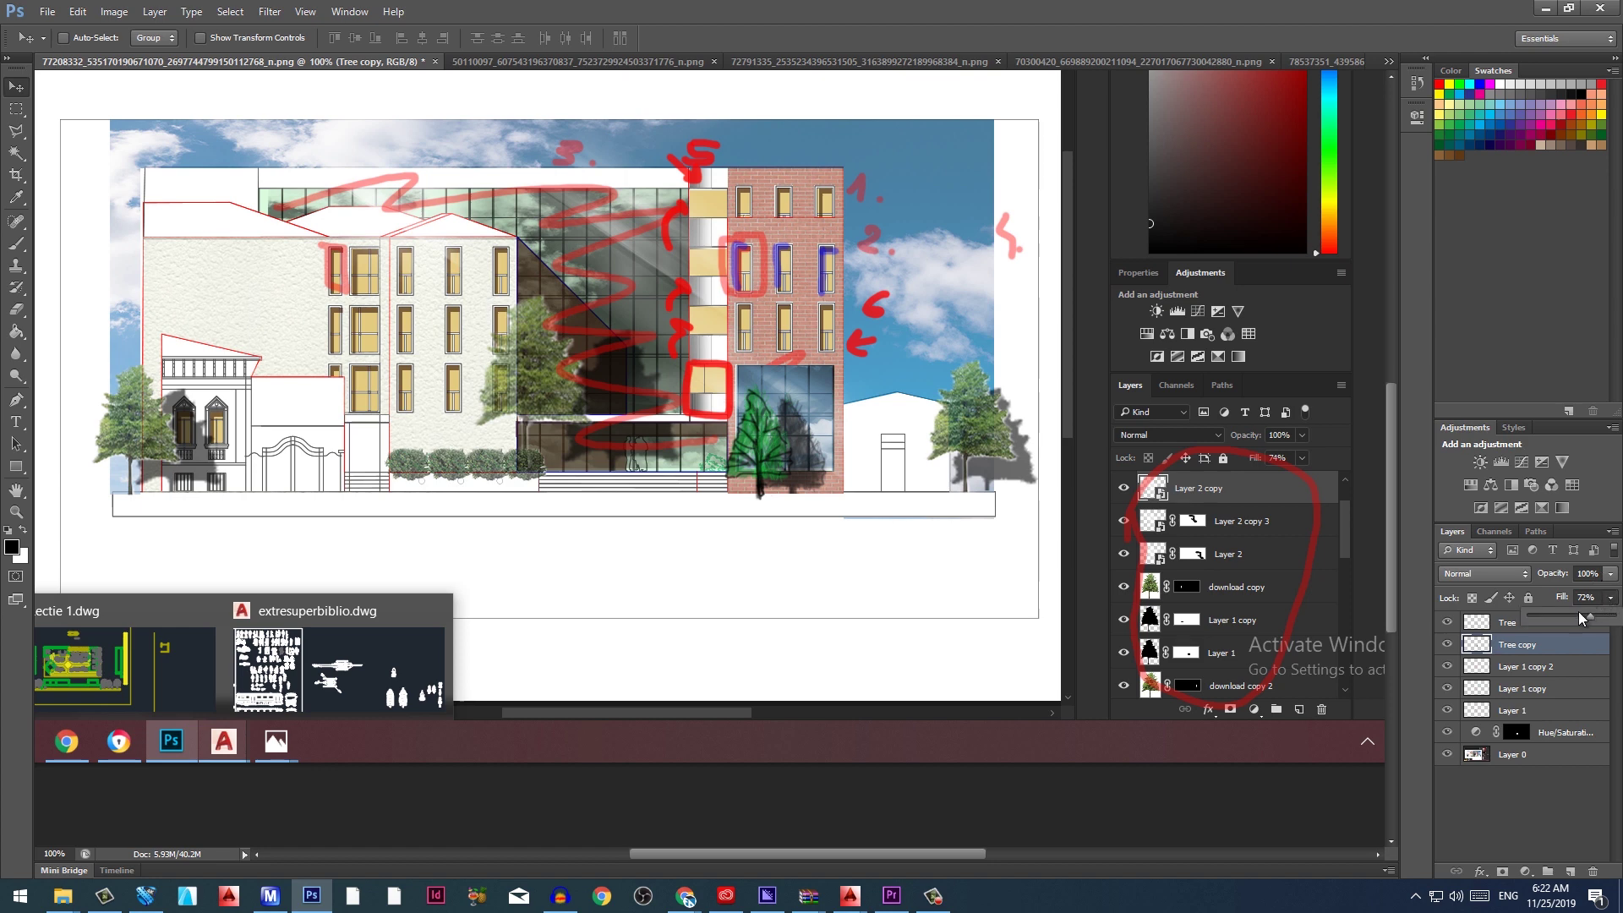
mouse_move(1589, 616)
mouse_down()
mouse_move(1570, 622)
mouse_move(1586, 620)
mouse_up()
click(1611, 598)
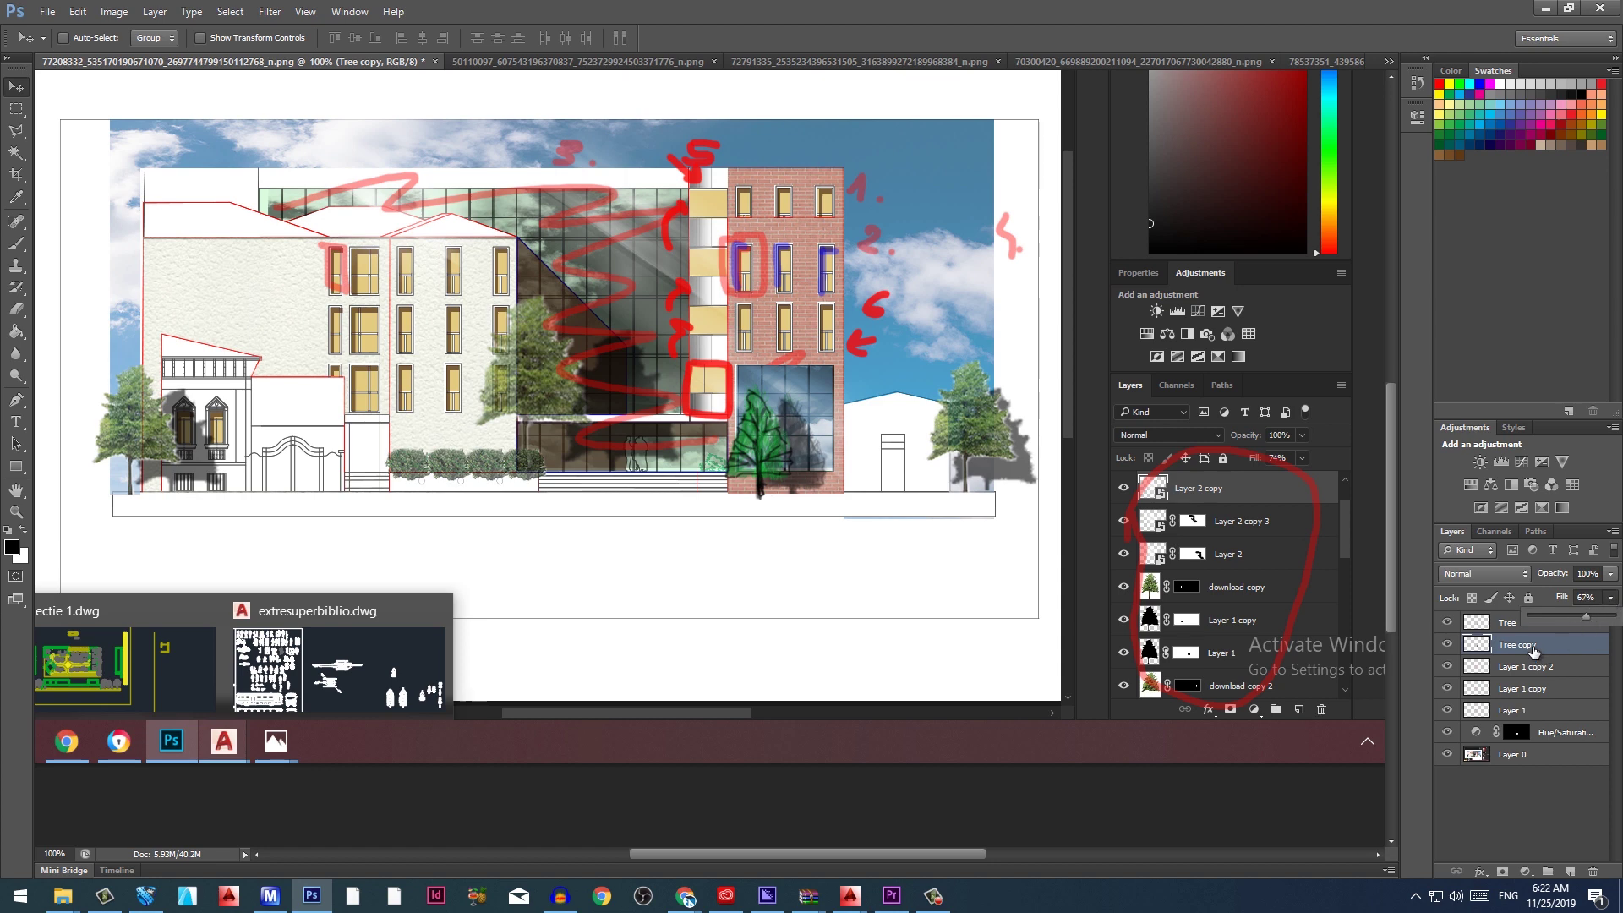
click(1572, 650)
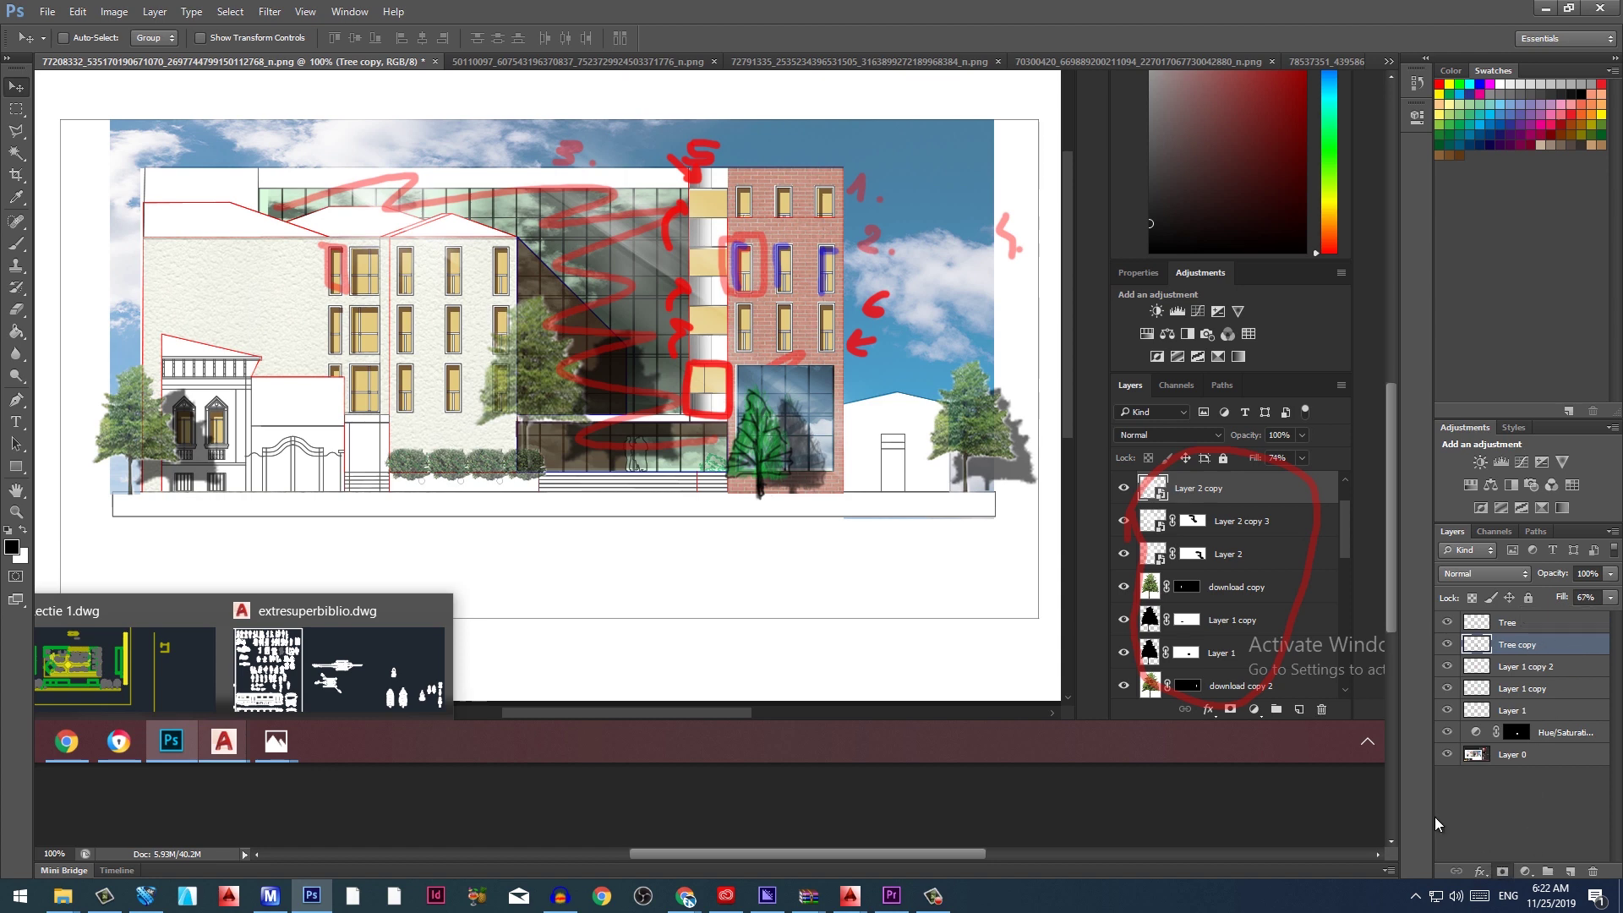
Add a layer mask to the Tree copy shadow layer and paint black at 30% opacity over the shadow's lower part
click(1502, 871)
key(b)
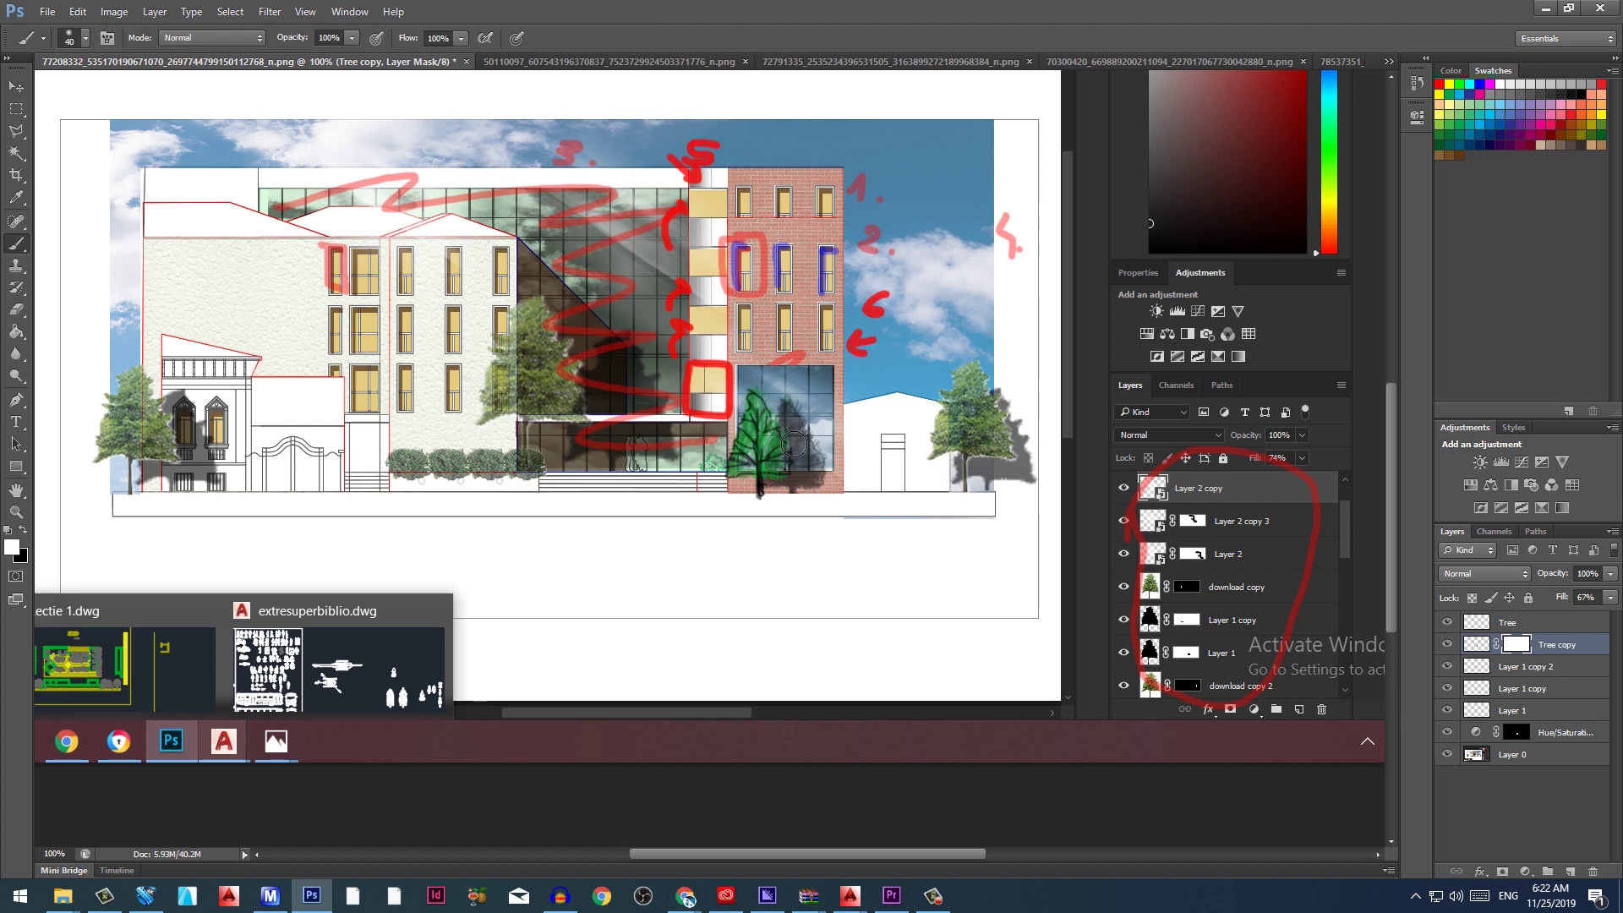
key(x)
key(3)
mouse_move(799, 405)
mouse_down()
mouse_move(777, 436)
mouse_move(780, 463)
mouse_move(795, 444)
mouse_move(851, 469)
mouse_move(817, 494)
mouse_up()
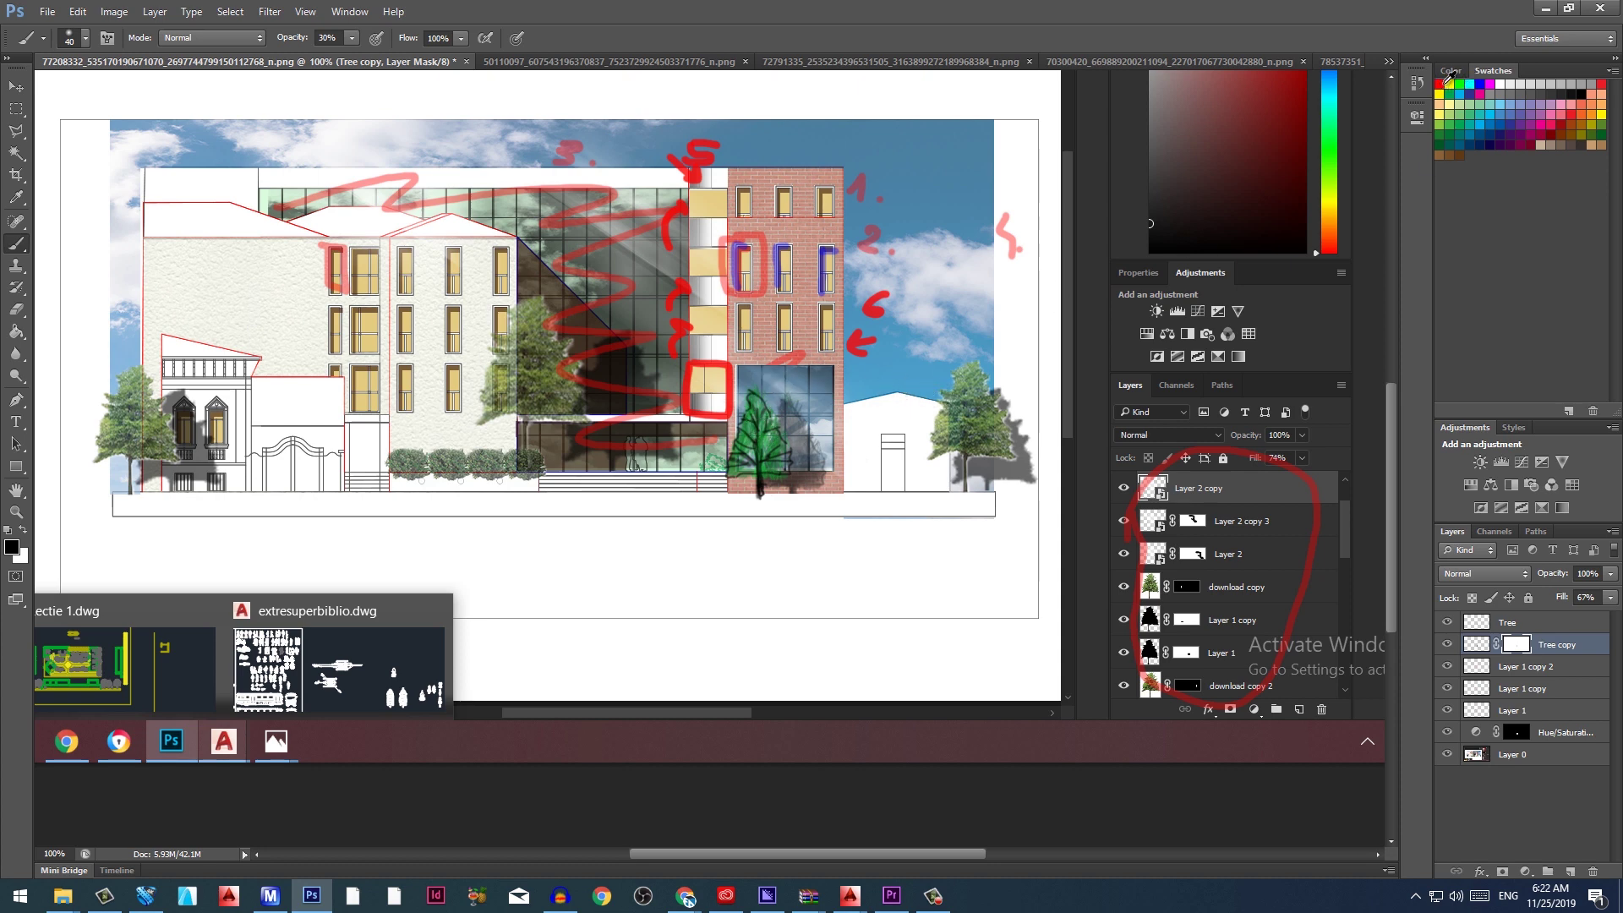
Create a new layer above Tree and draw a red downward arrow over the tree beside the white annex with a 20 px brush
click(1545, 623)
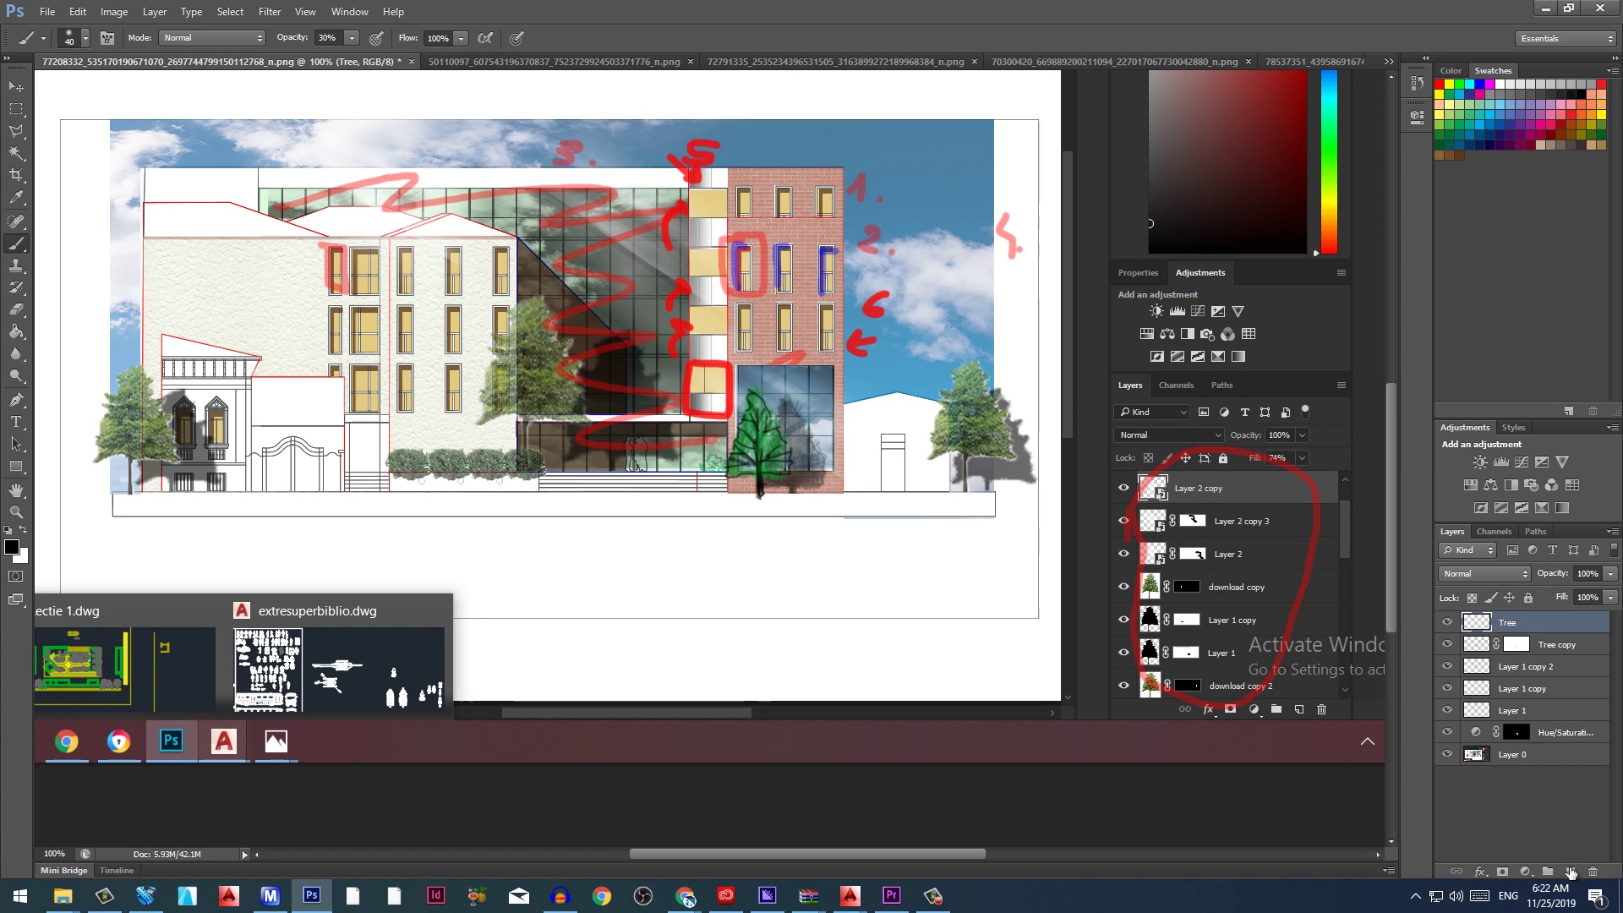
click(1569, 871)
click(1440, 82)
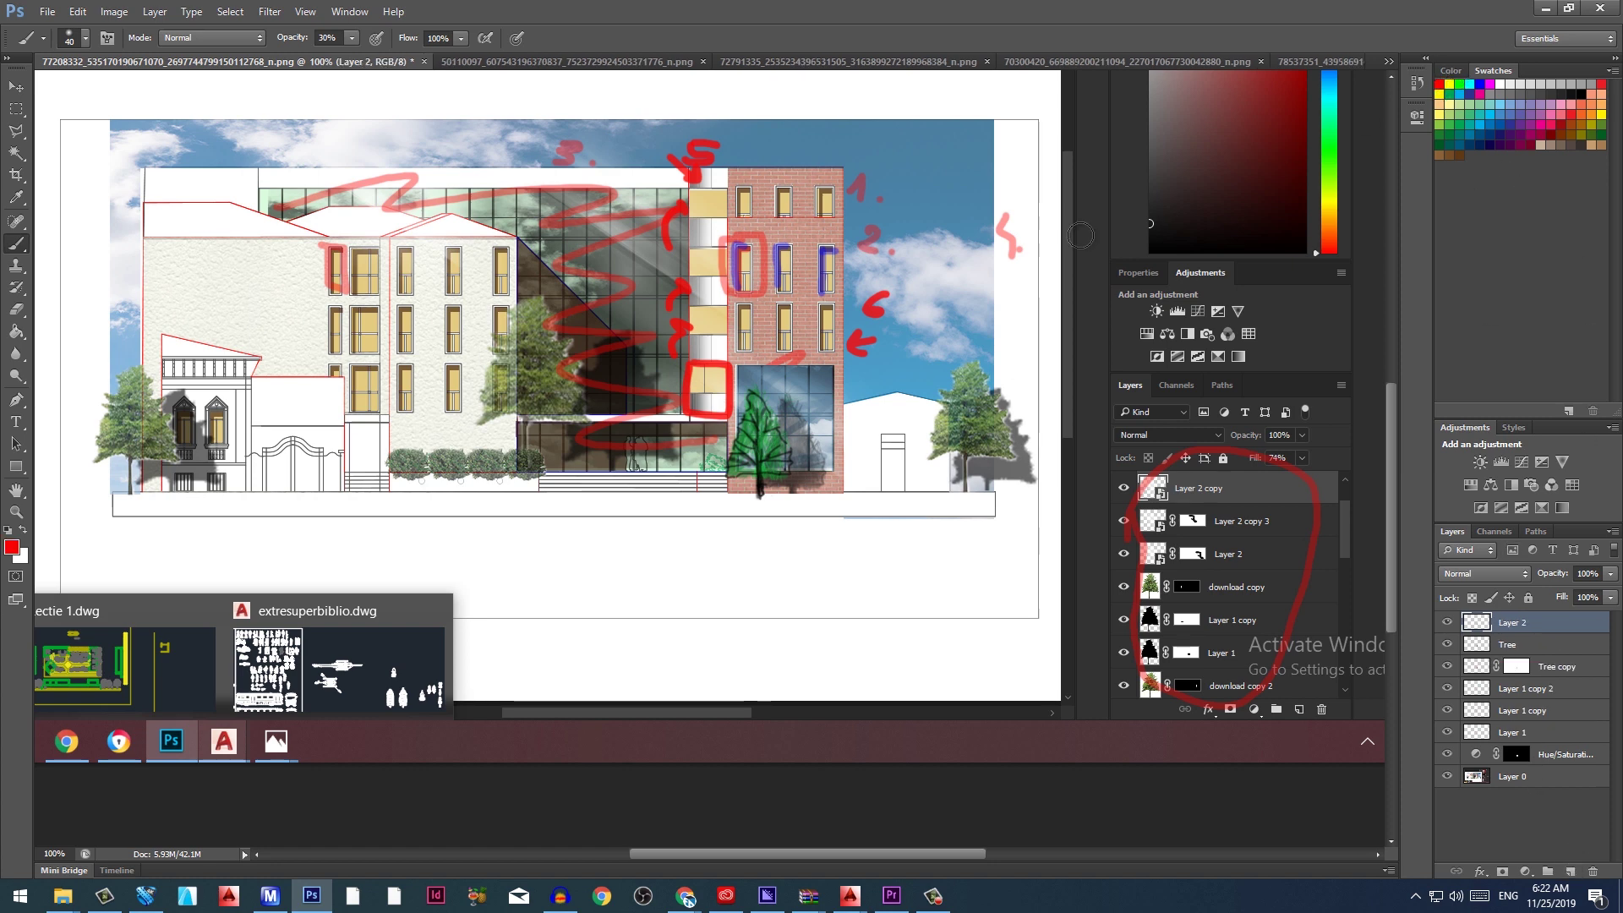
key(bracketleft)
key(bracketleft)
key(bracketleft)
key(bracketleft)
drag(972, 305, 990, 353)
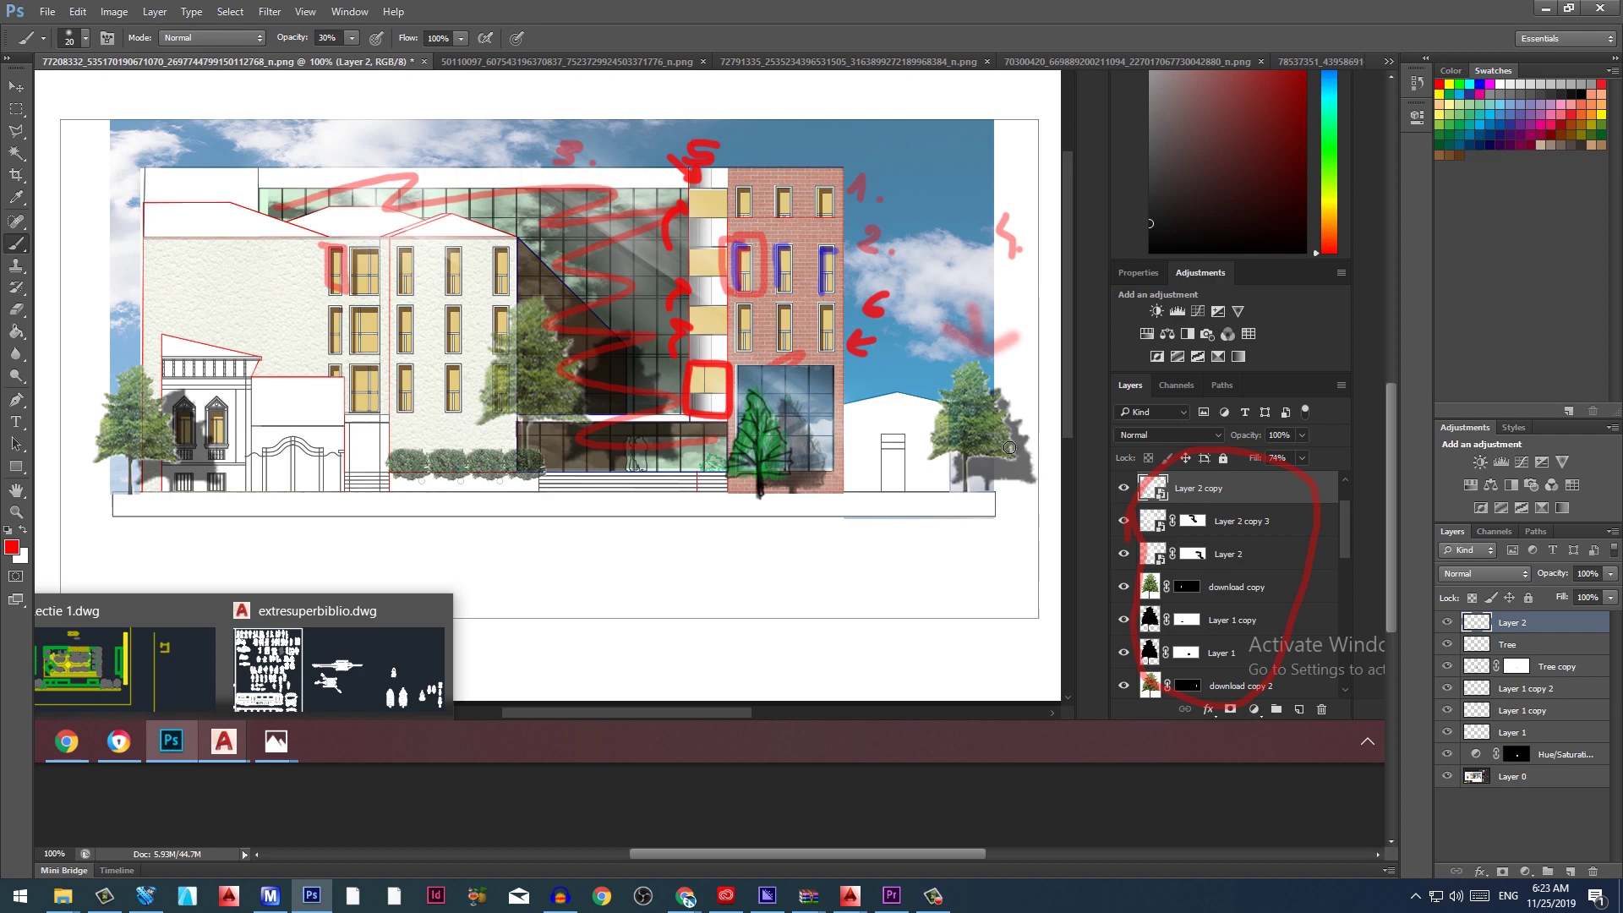
Select the full-width ground strip beneath the buildings and fill it with solid black
key(ctrl+plus)
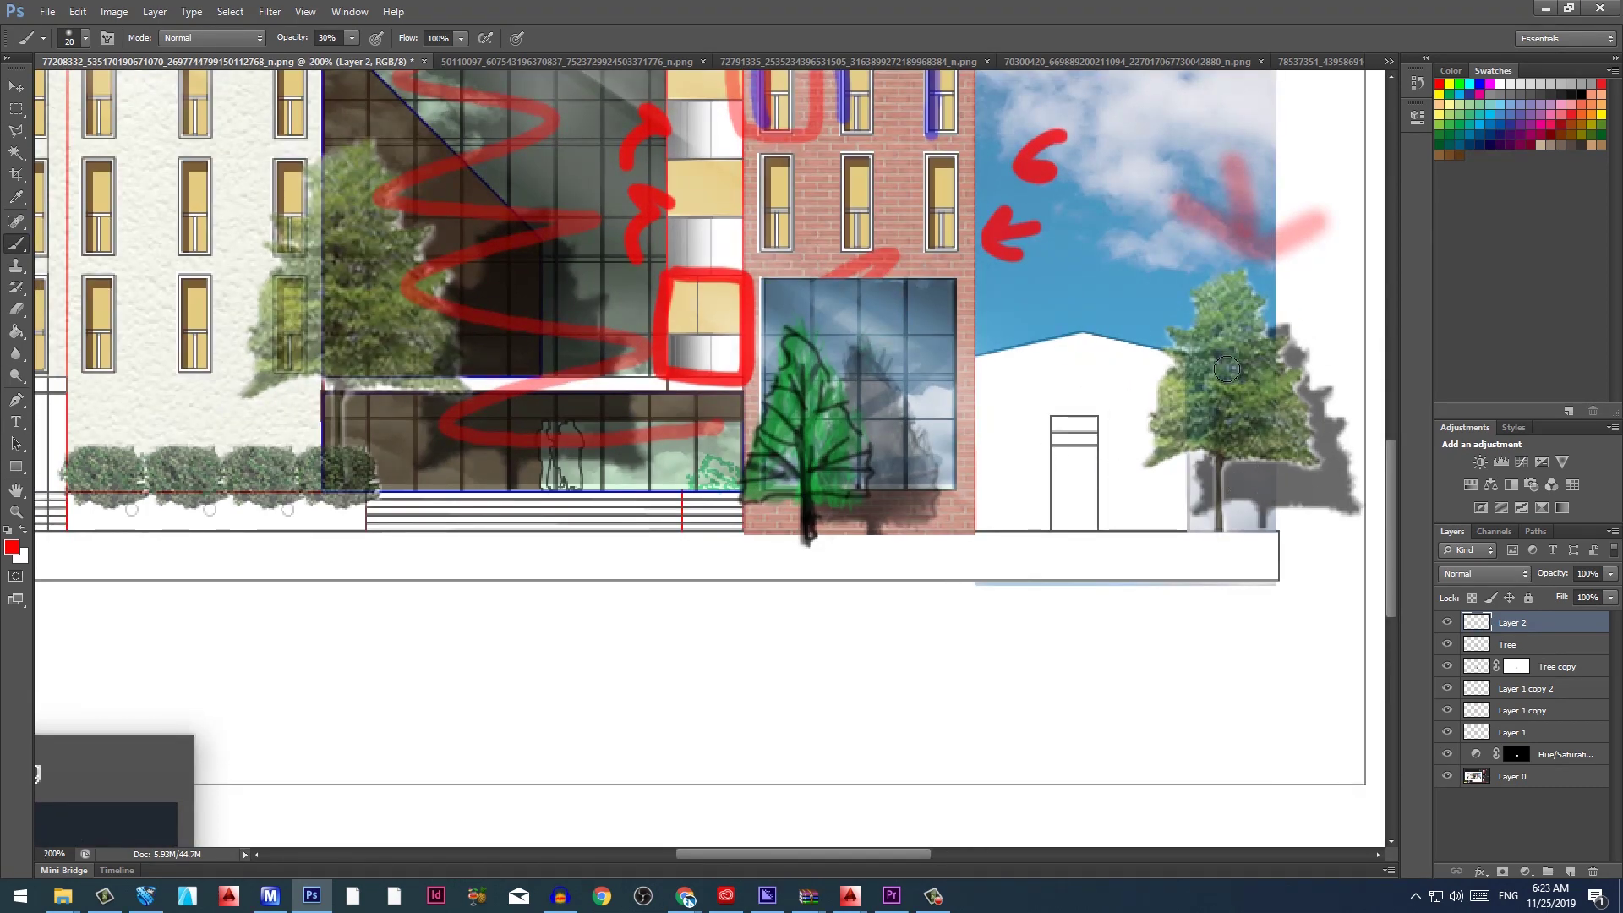
drag(794, 512, 977, 478)
key(ctrl+minus)
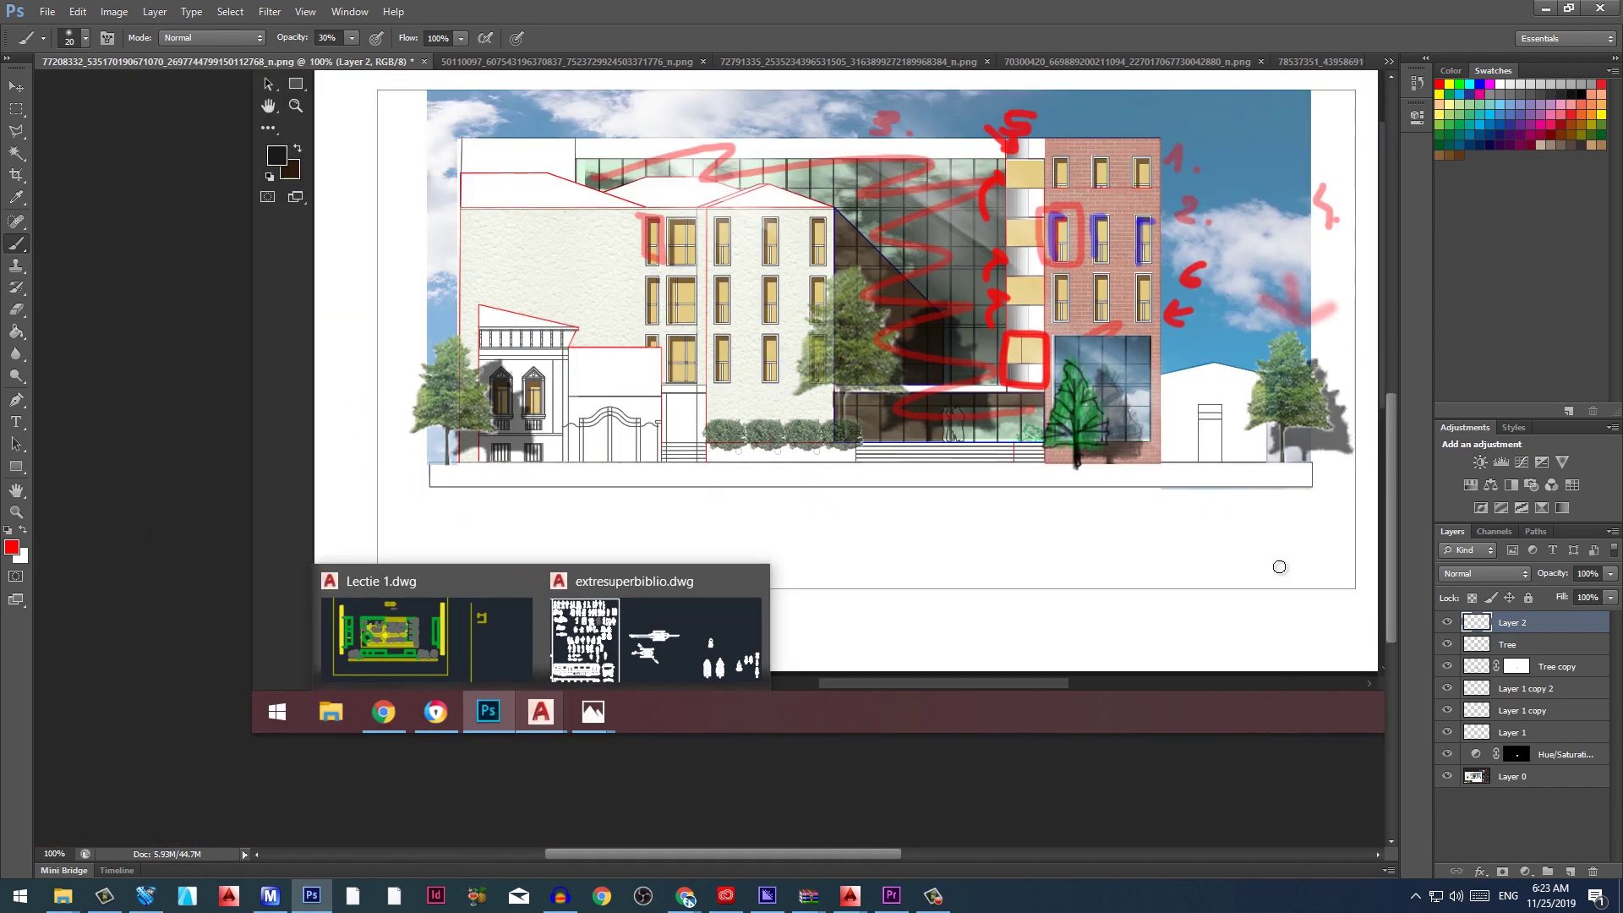
key(m)
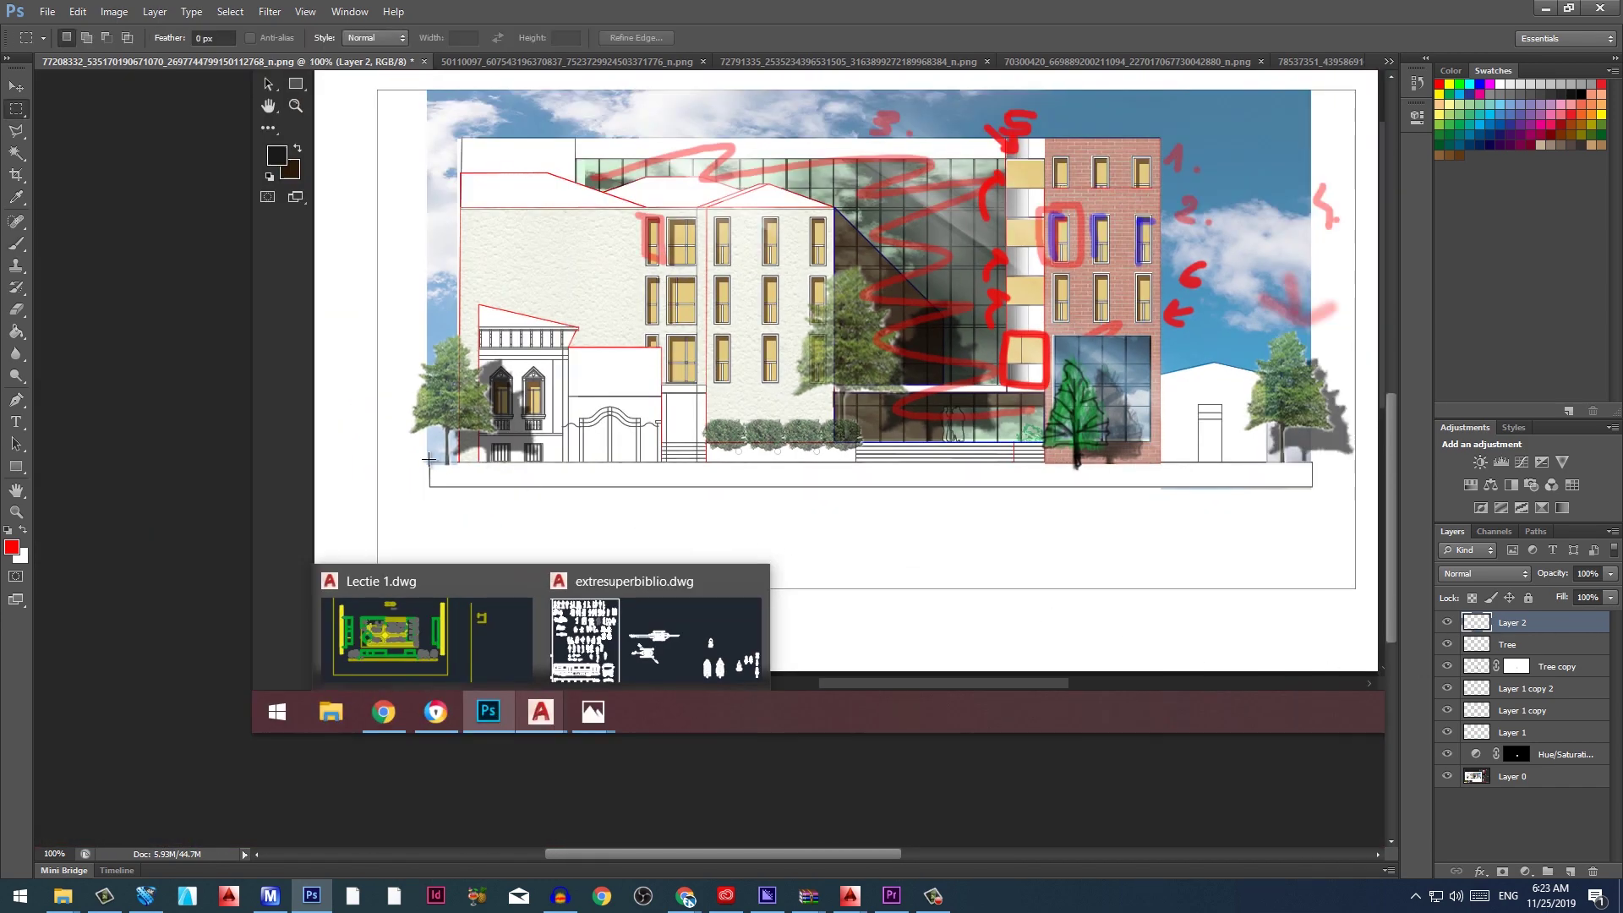
drag(429, 460, 1312, 485)
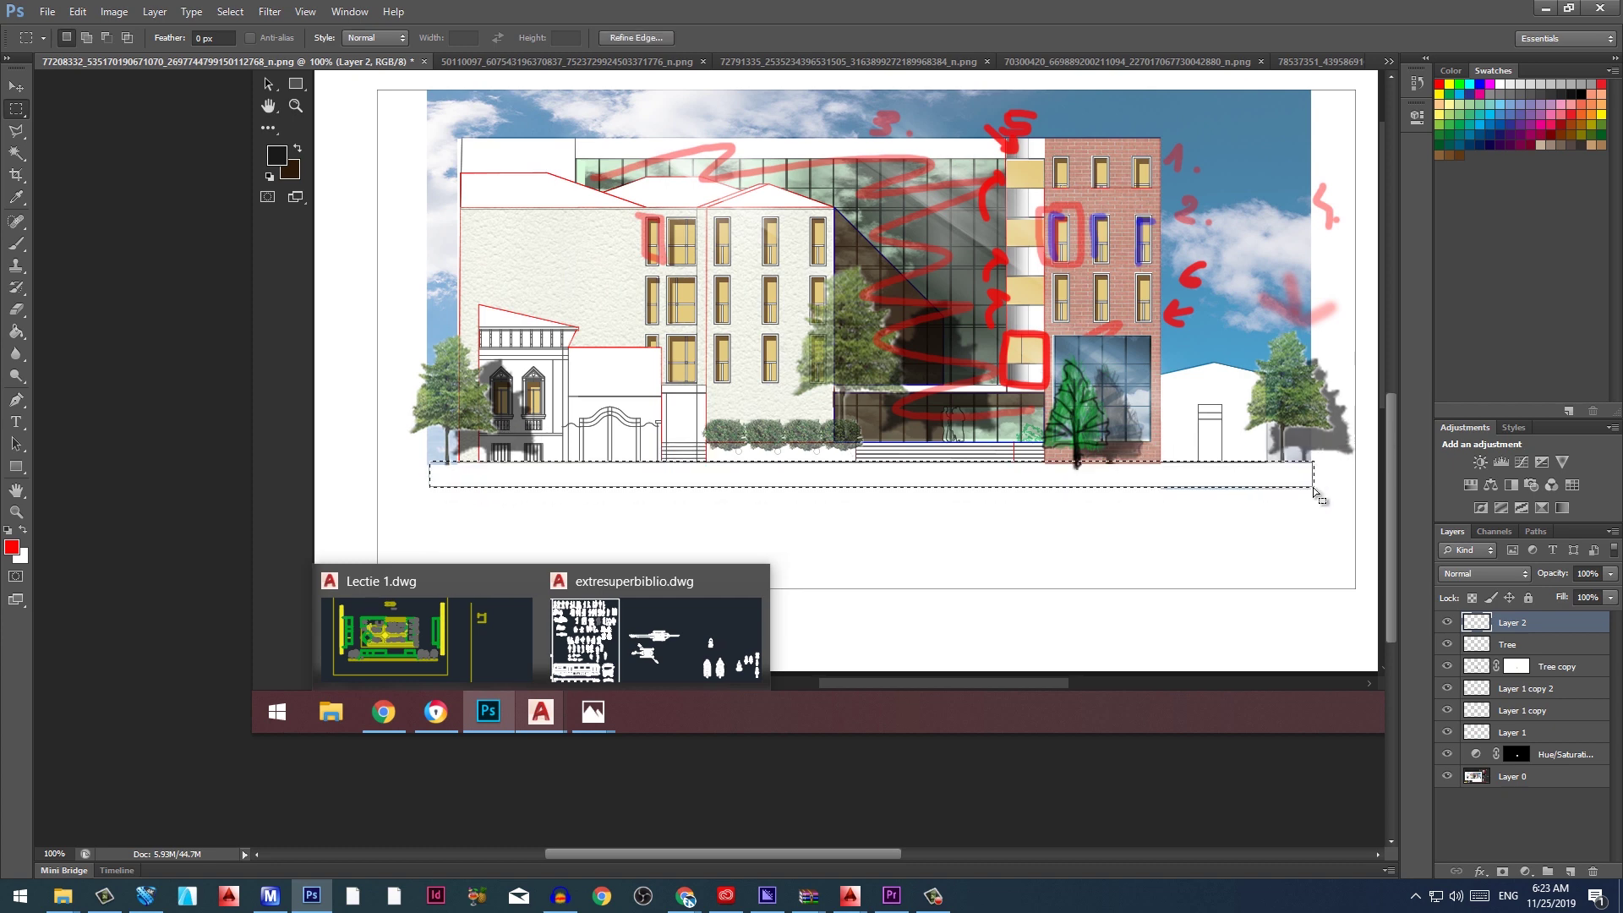
key(d)
key(g)
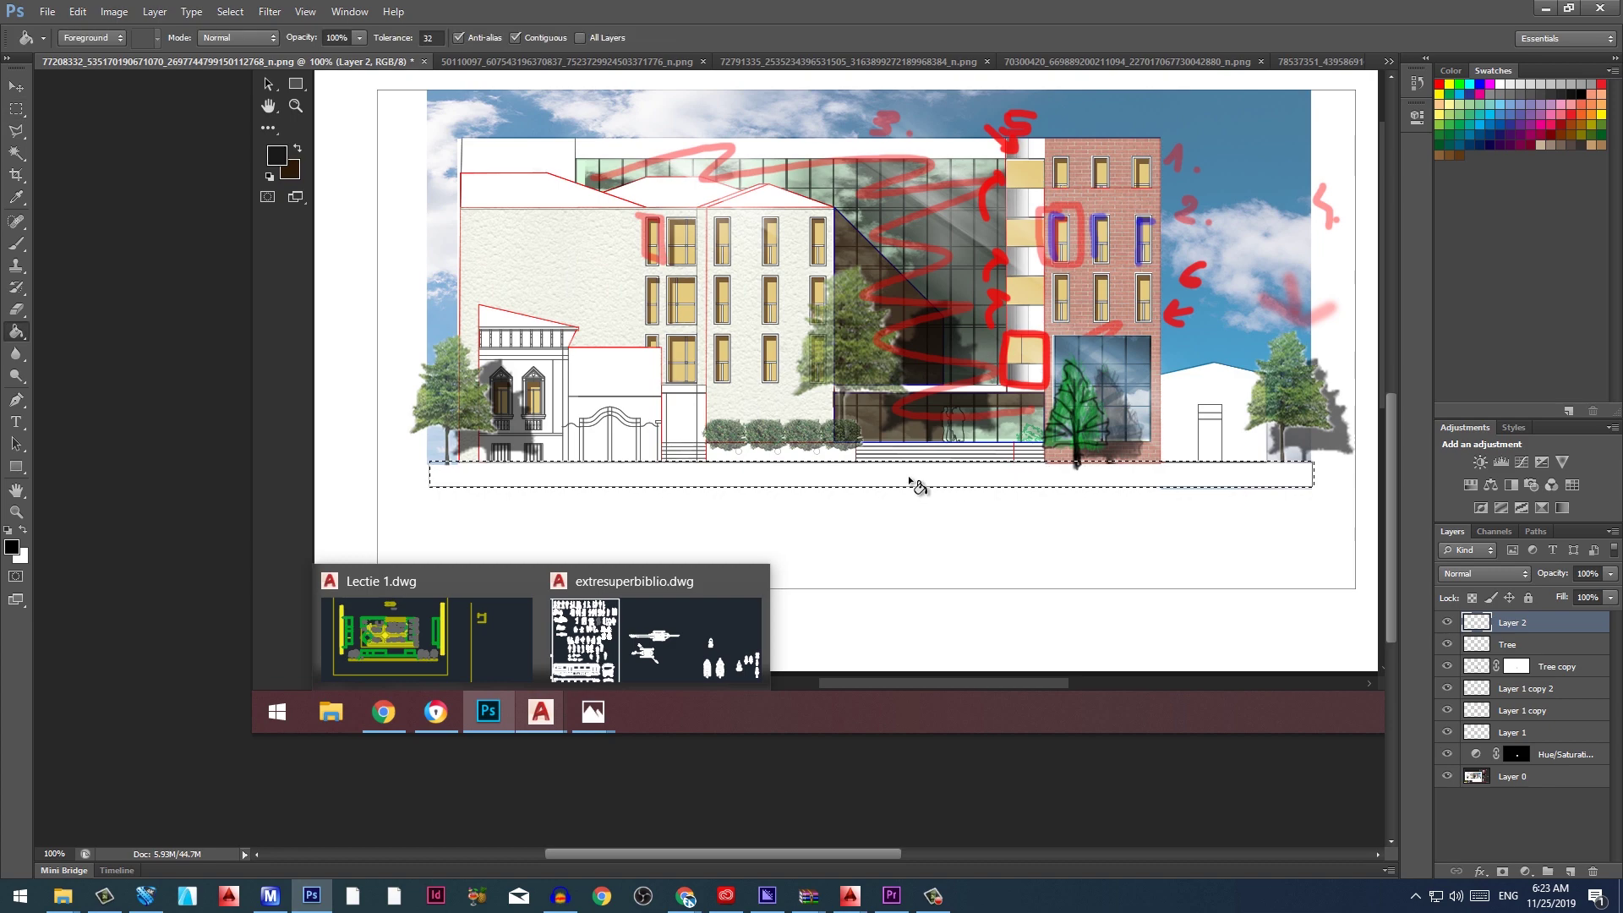
click(908, 477)
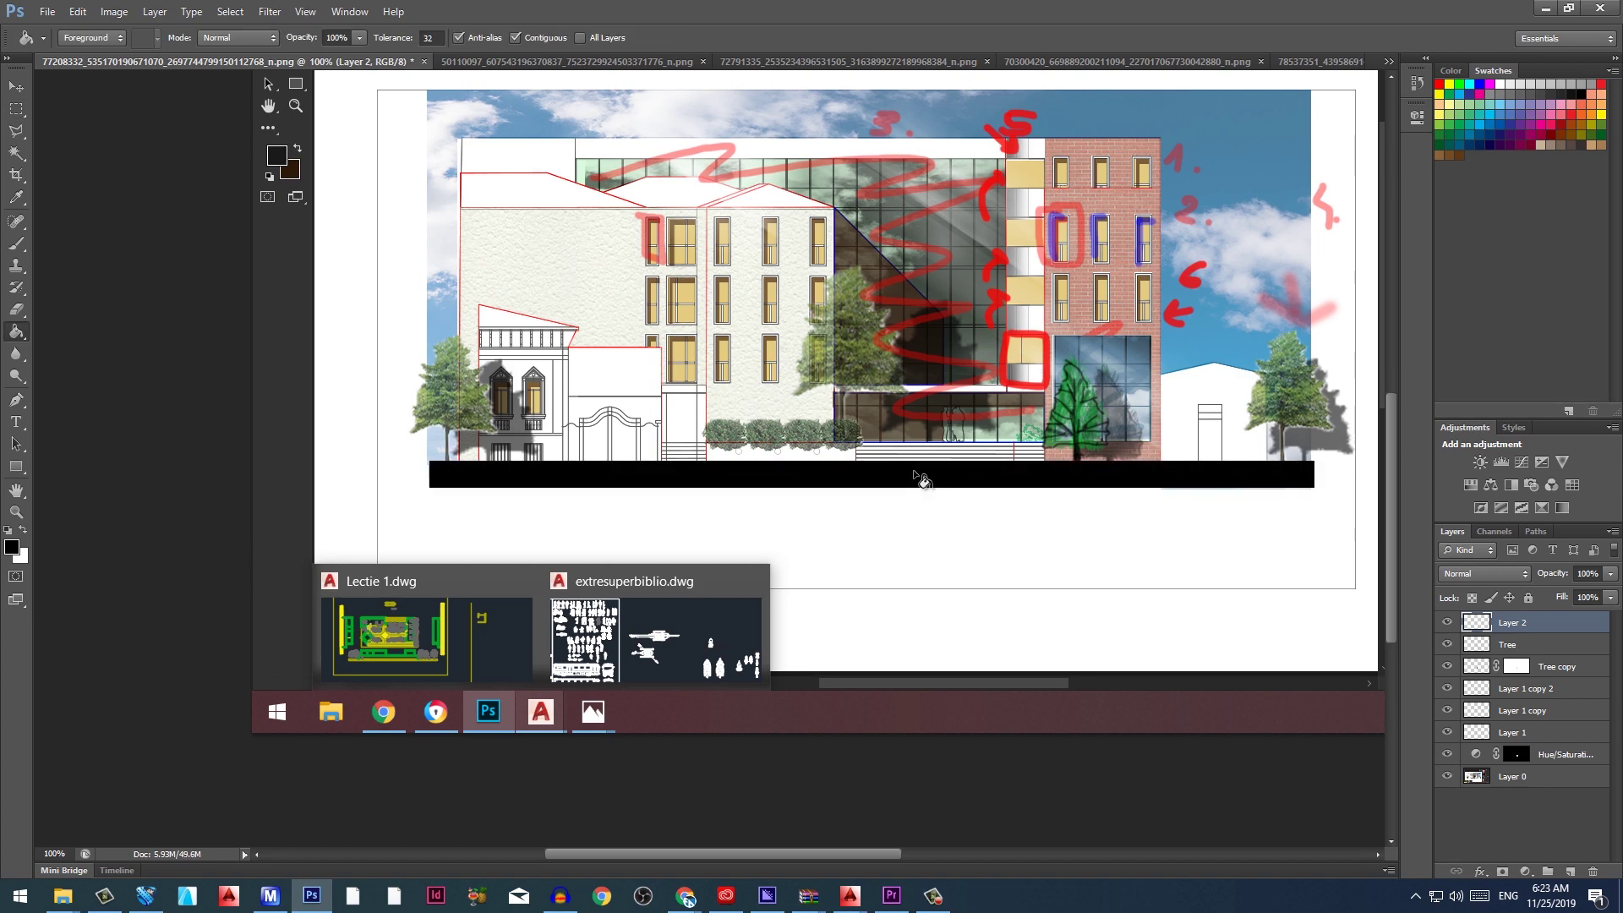
drag(927, 475, 822, 511)
scroll(822, 511, up, 3)
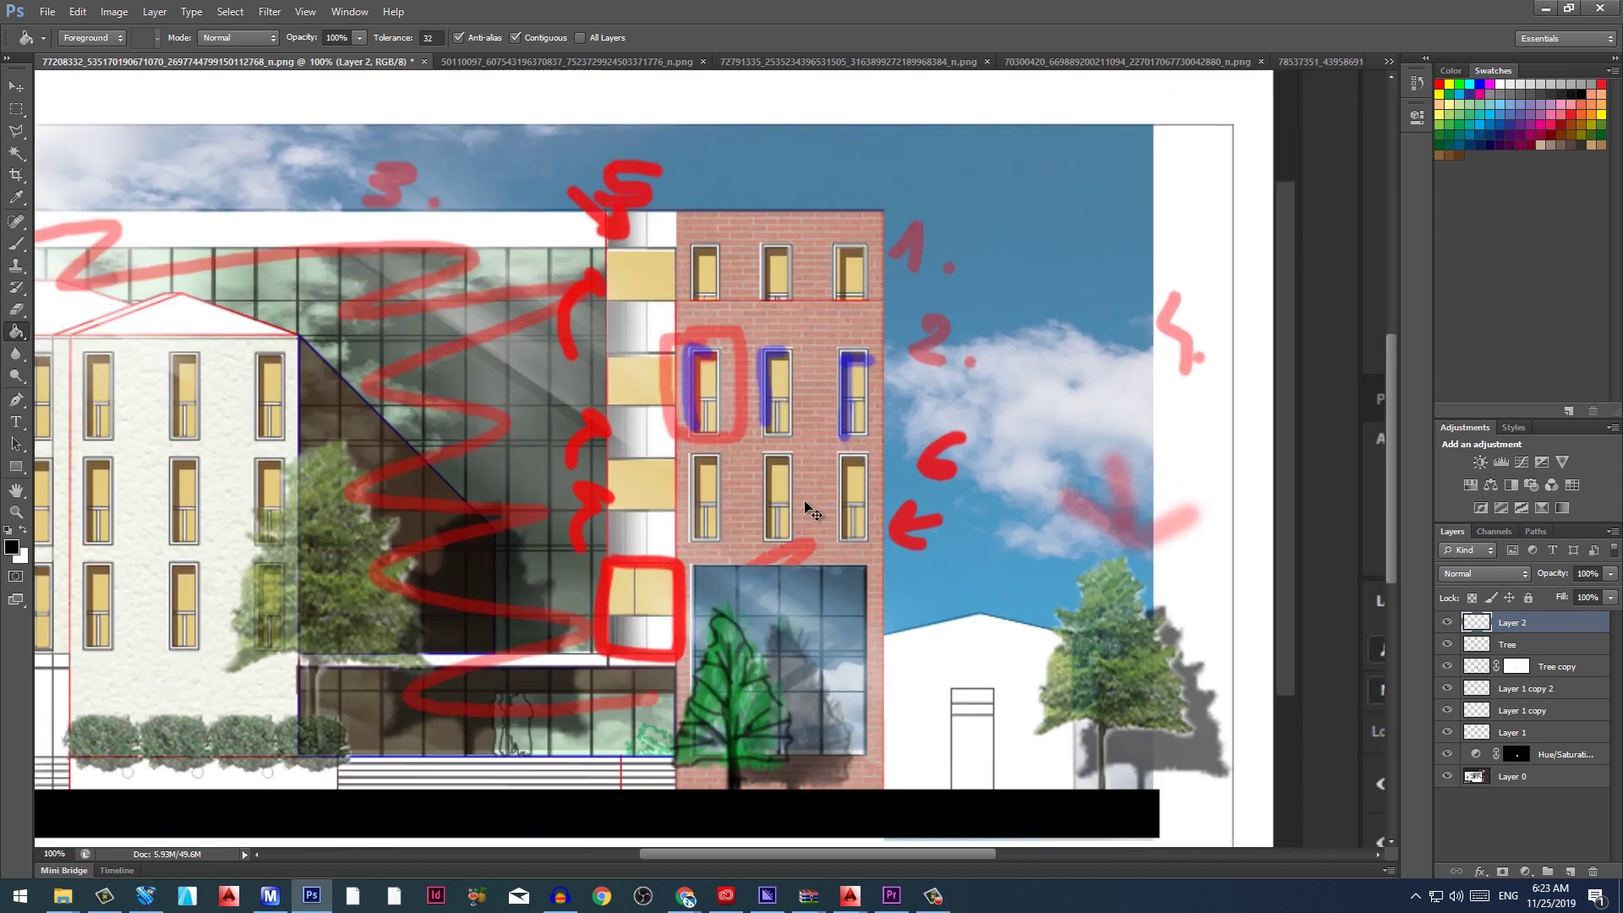
scroll(822, 512, down, 3)
drag(750, 463, 942, 327)
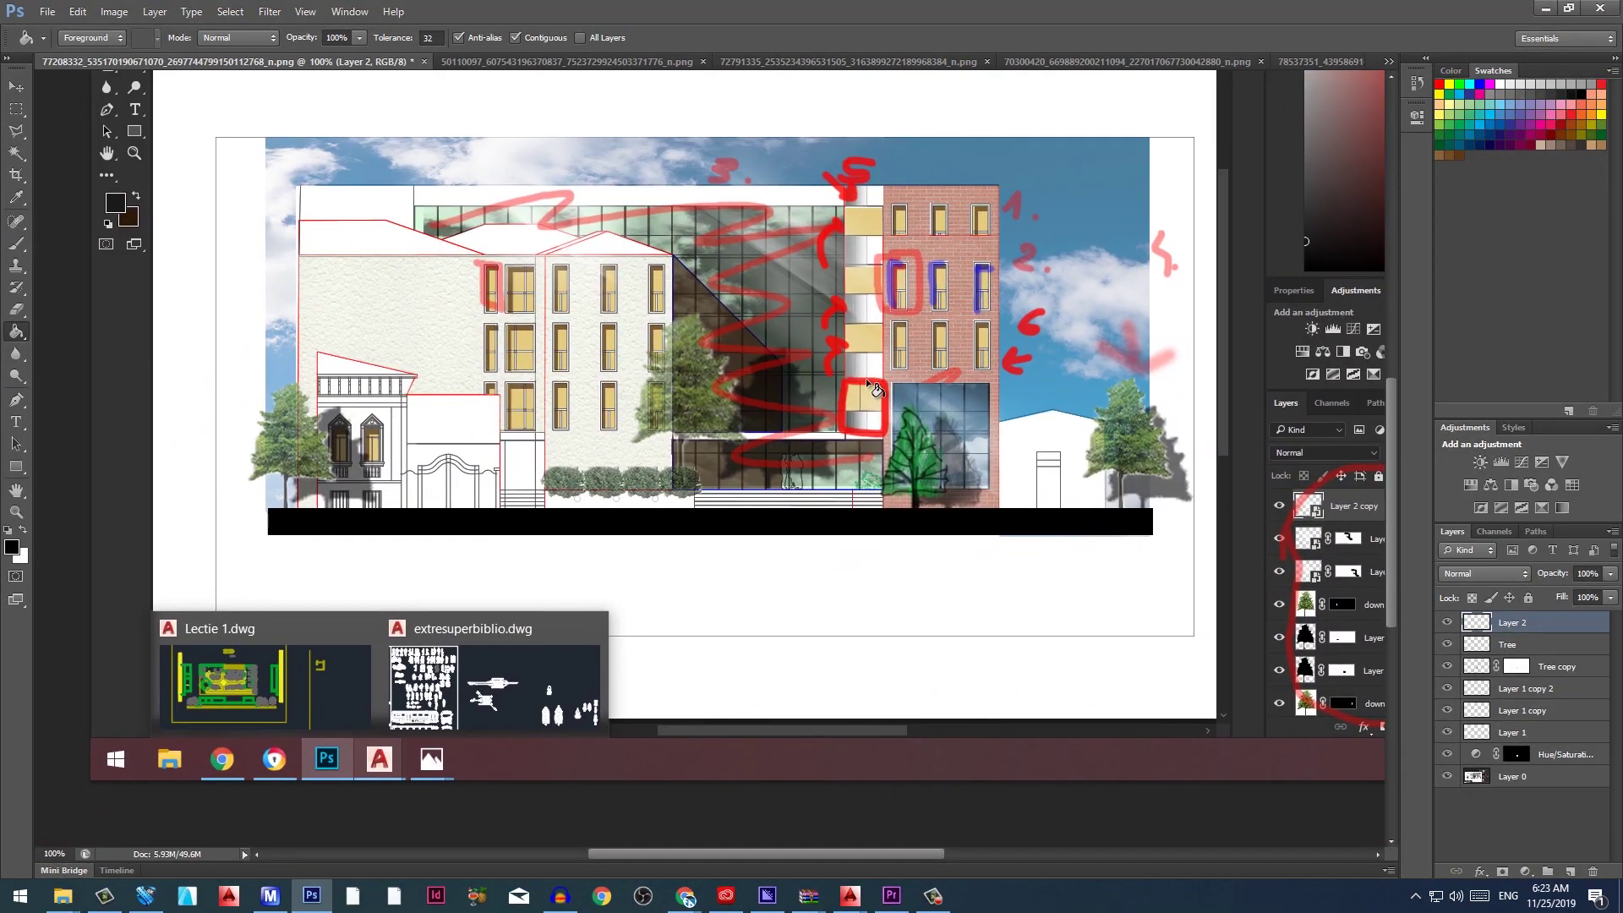